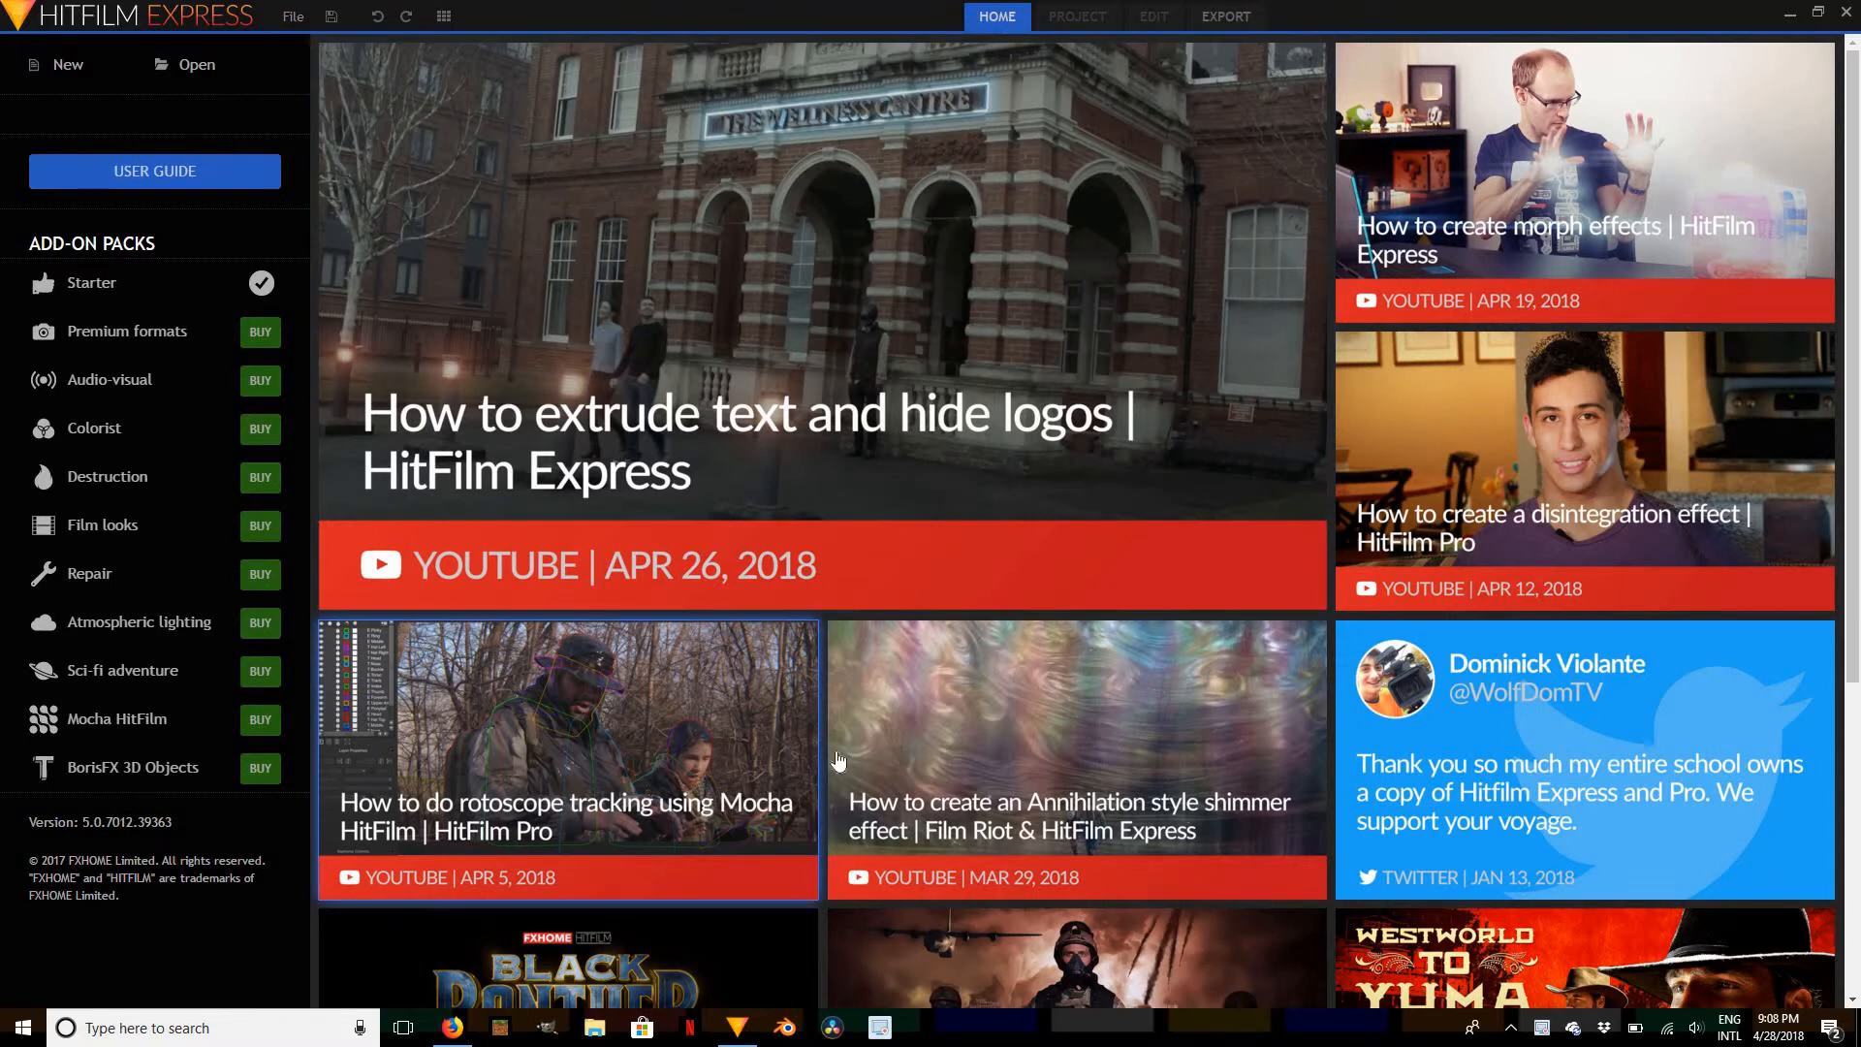
# Create a new project using the 1080p Full HD @ 30 fps template and start editing
pyautogui.click(62, 76)
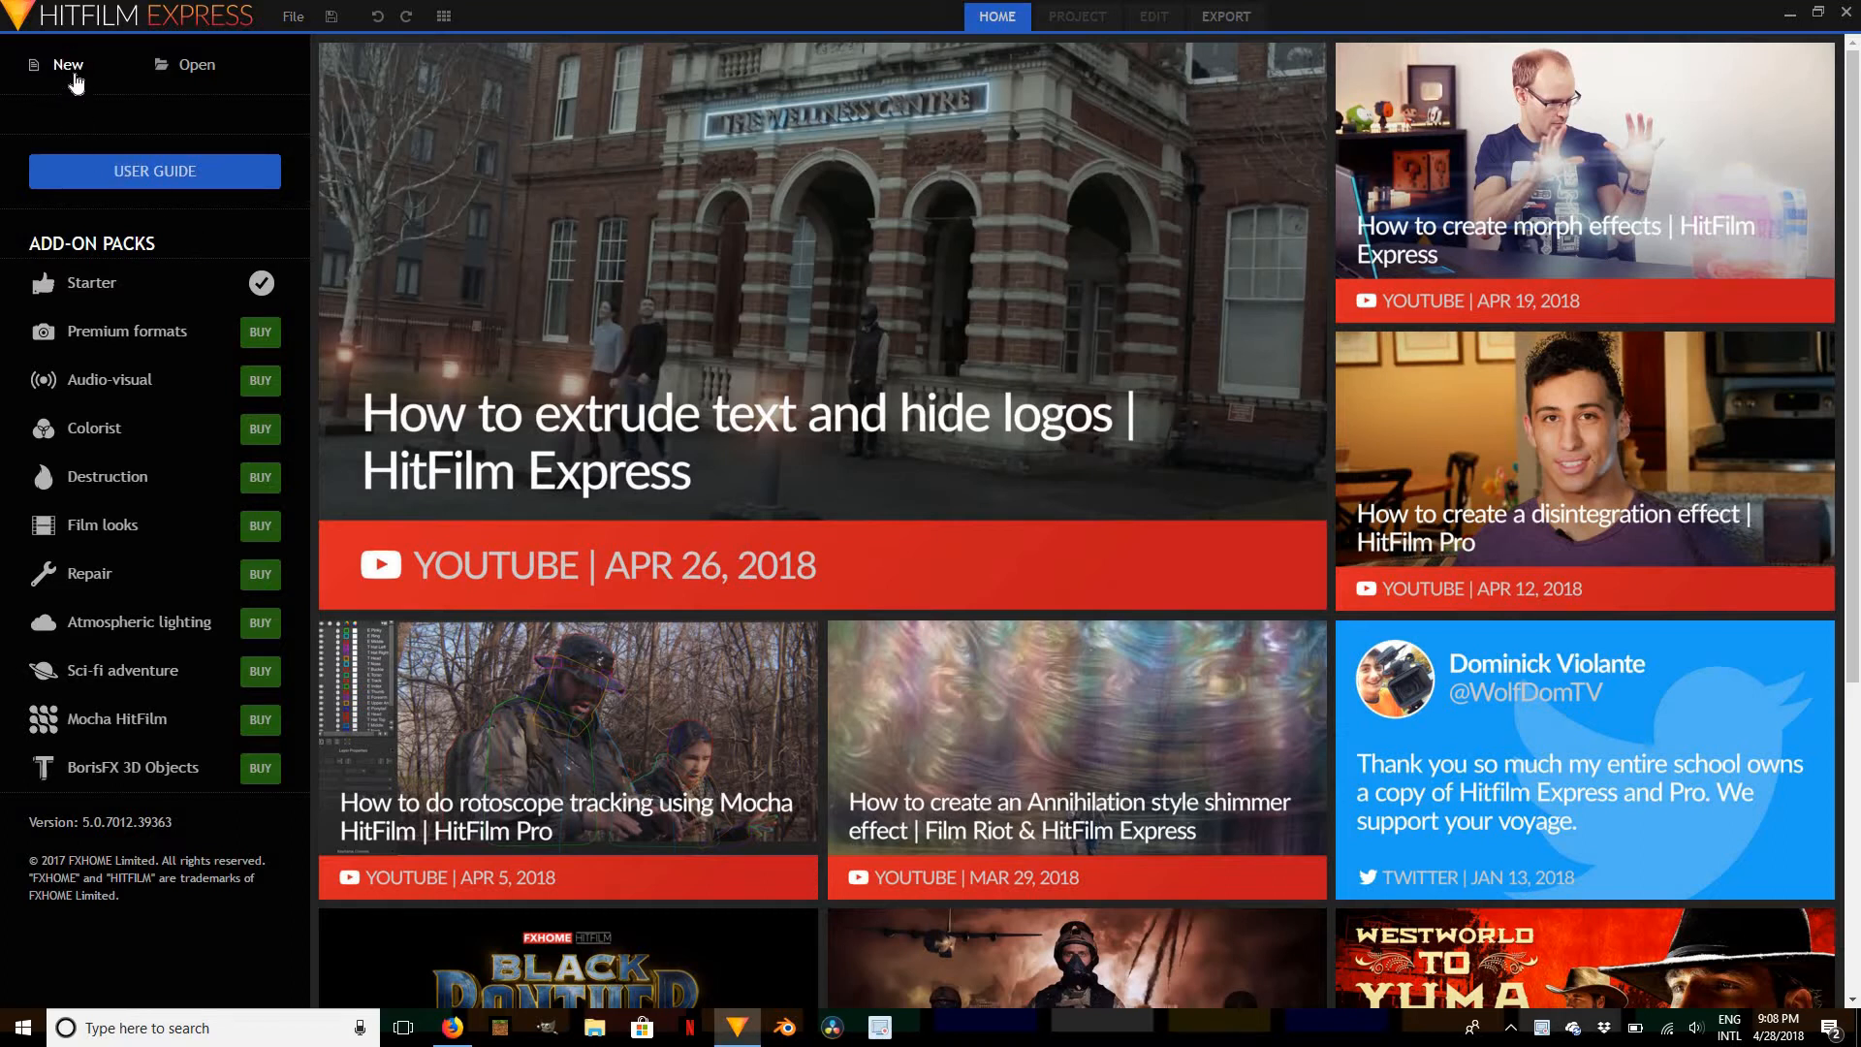
pyautogui.click(72, 85)
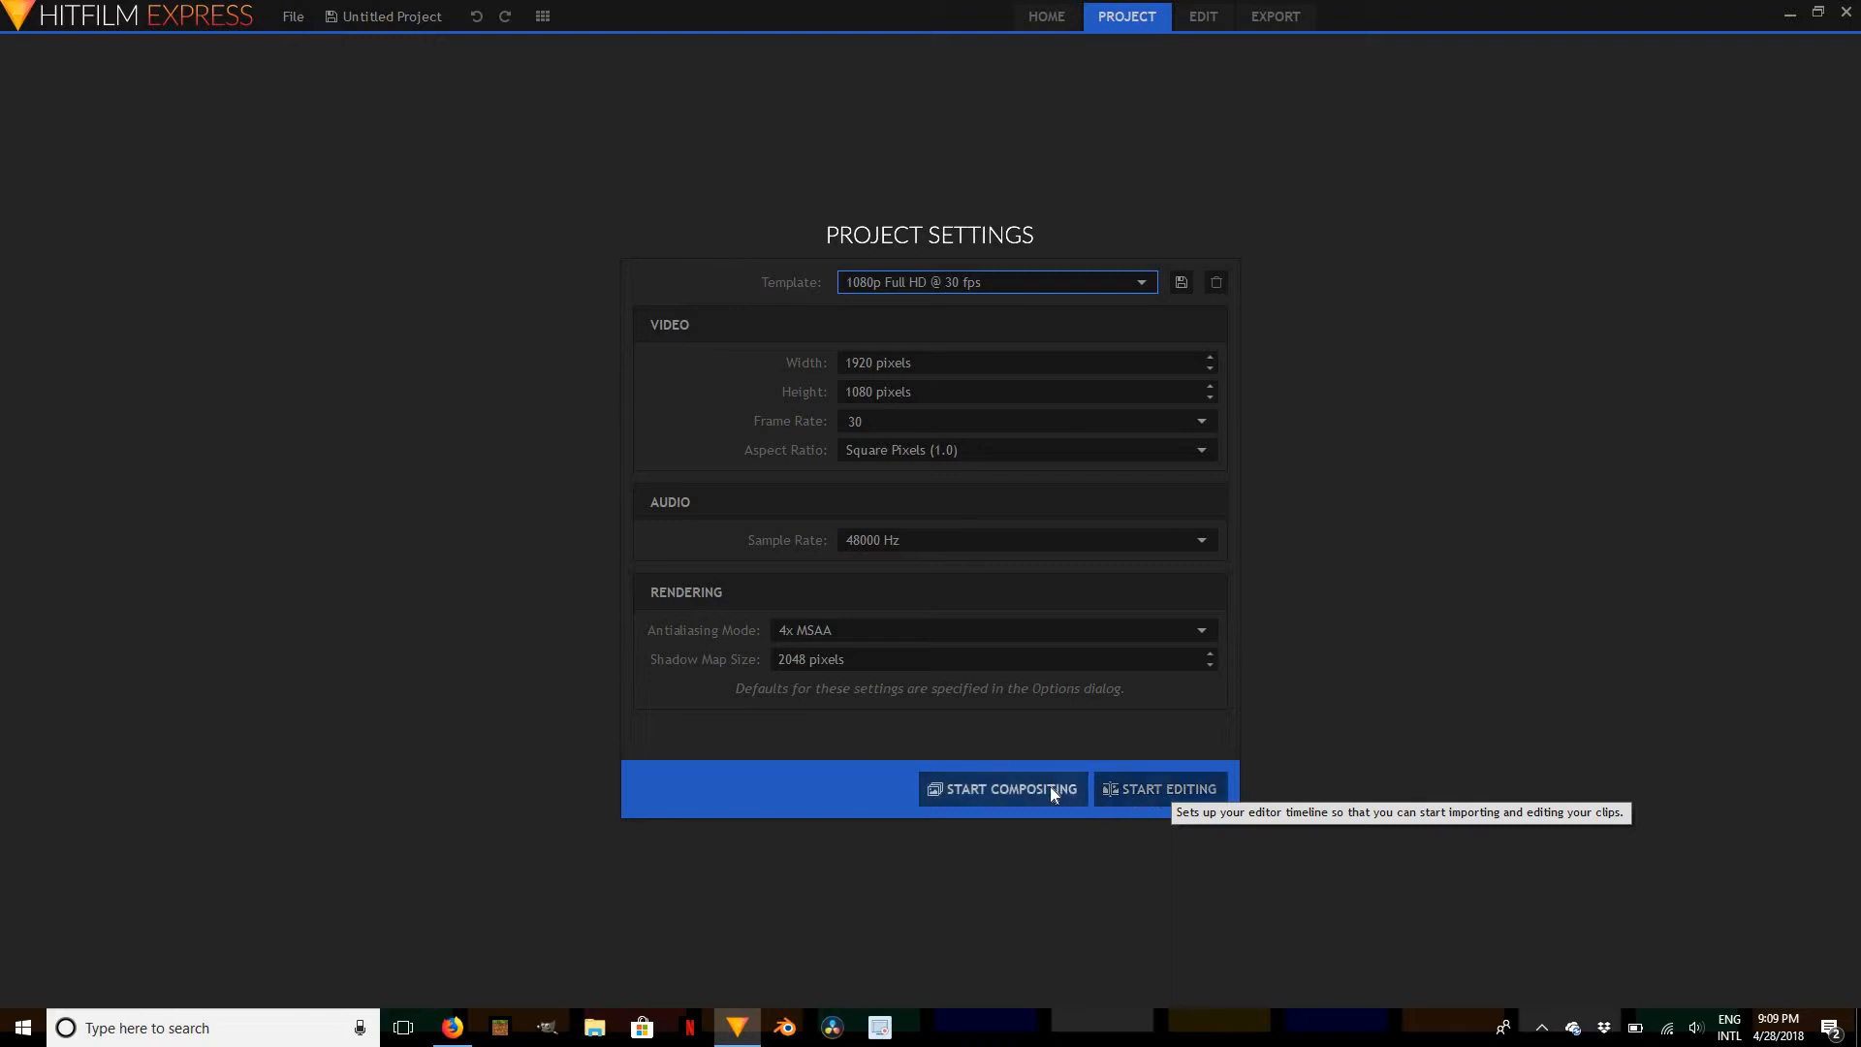
pyautogui.click(1146, 794)
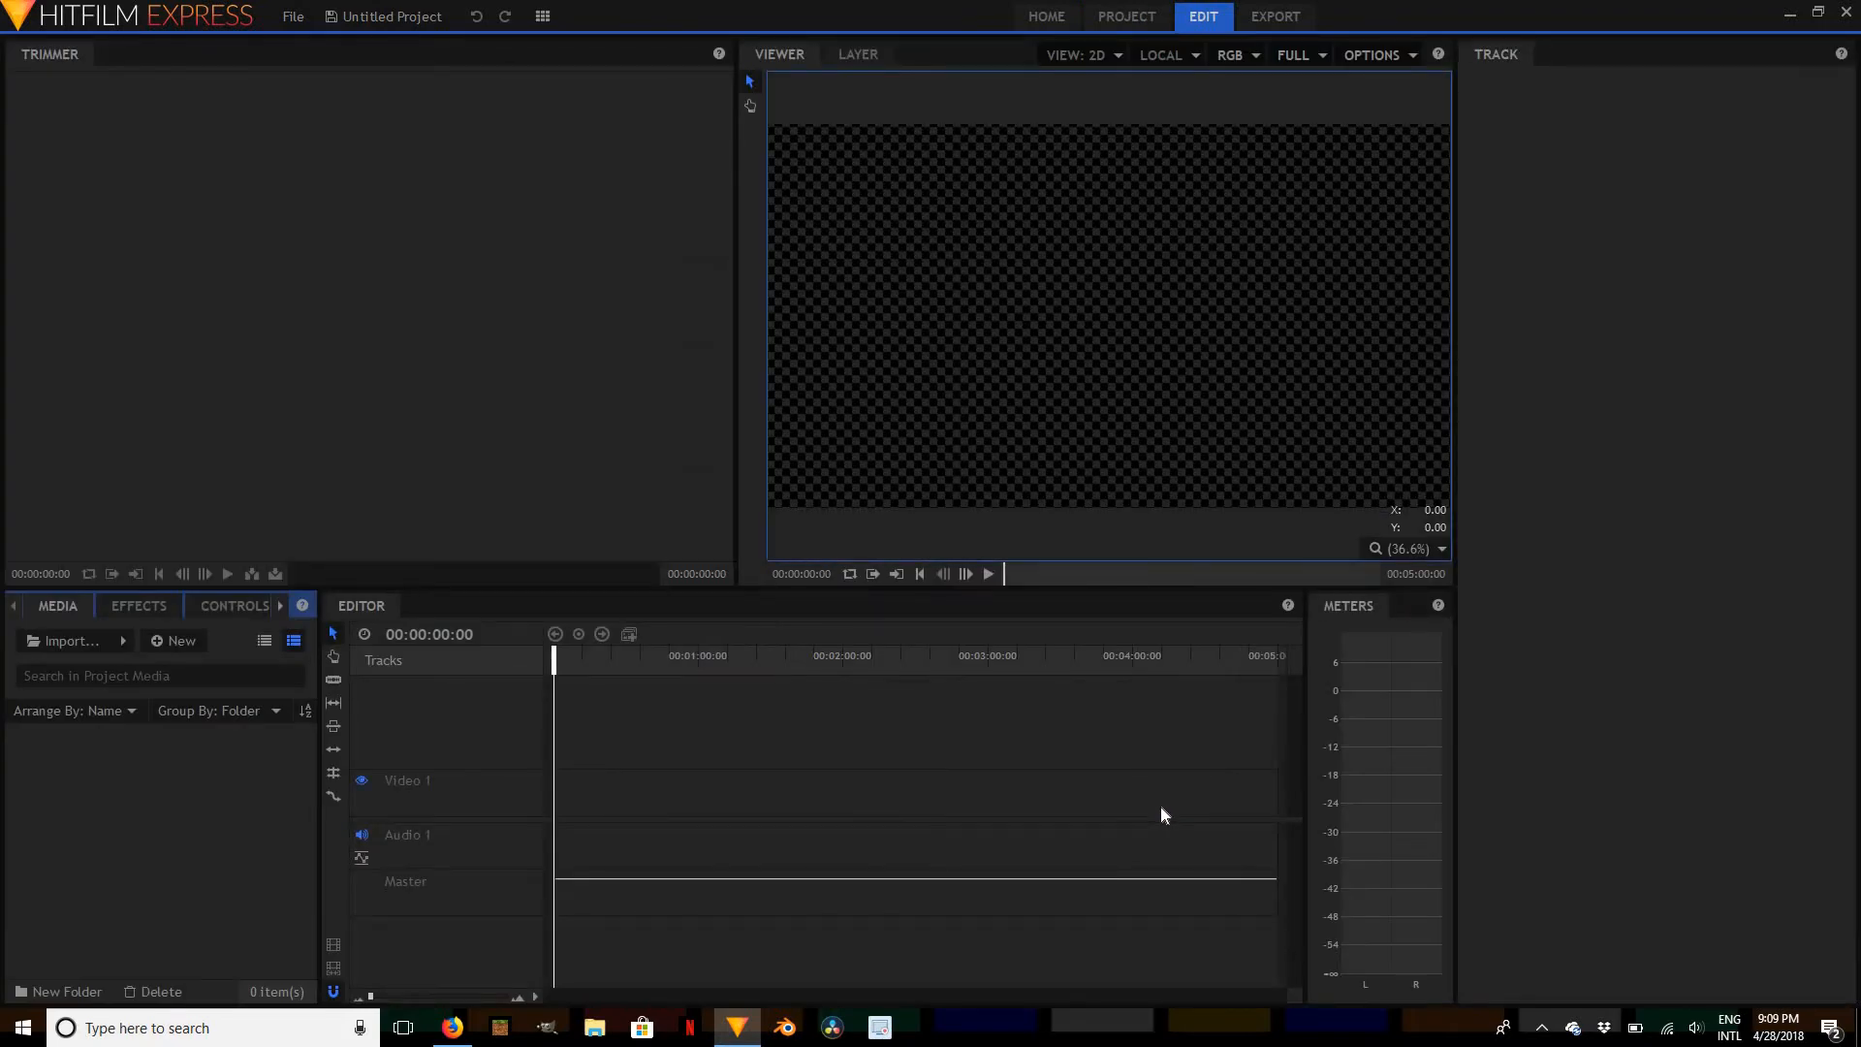
# Import the two selected desktop videos, VID_20180428_194842.mp4 and VID_20180428_194910.mp4, into the project media
pyautogui.click(1818, 14)
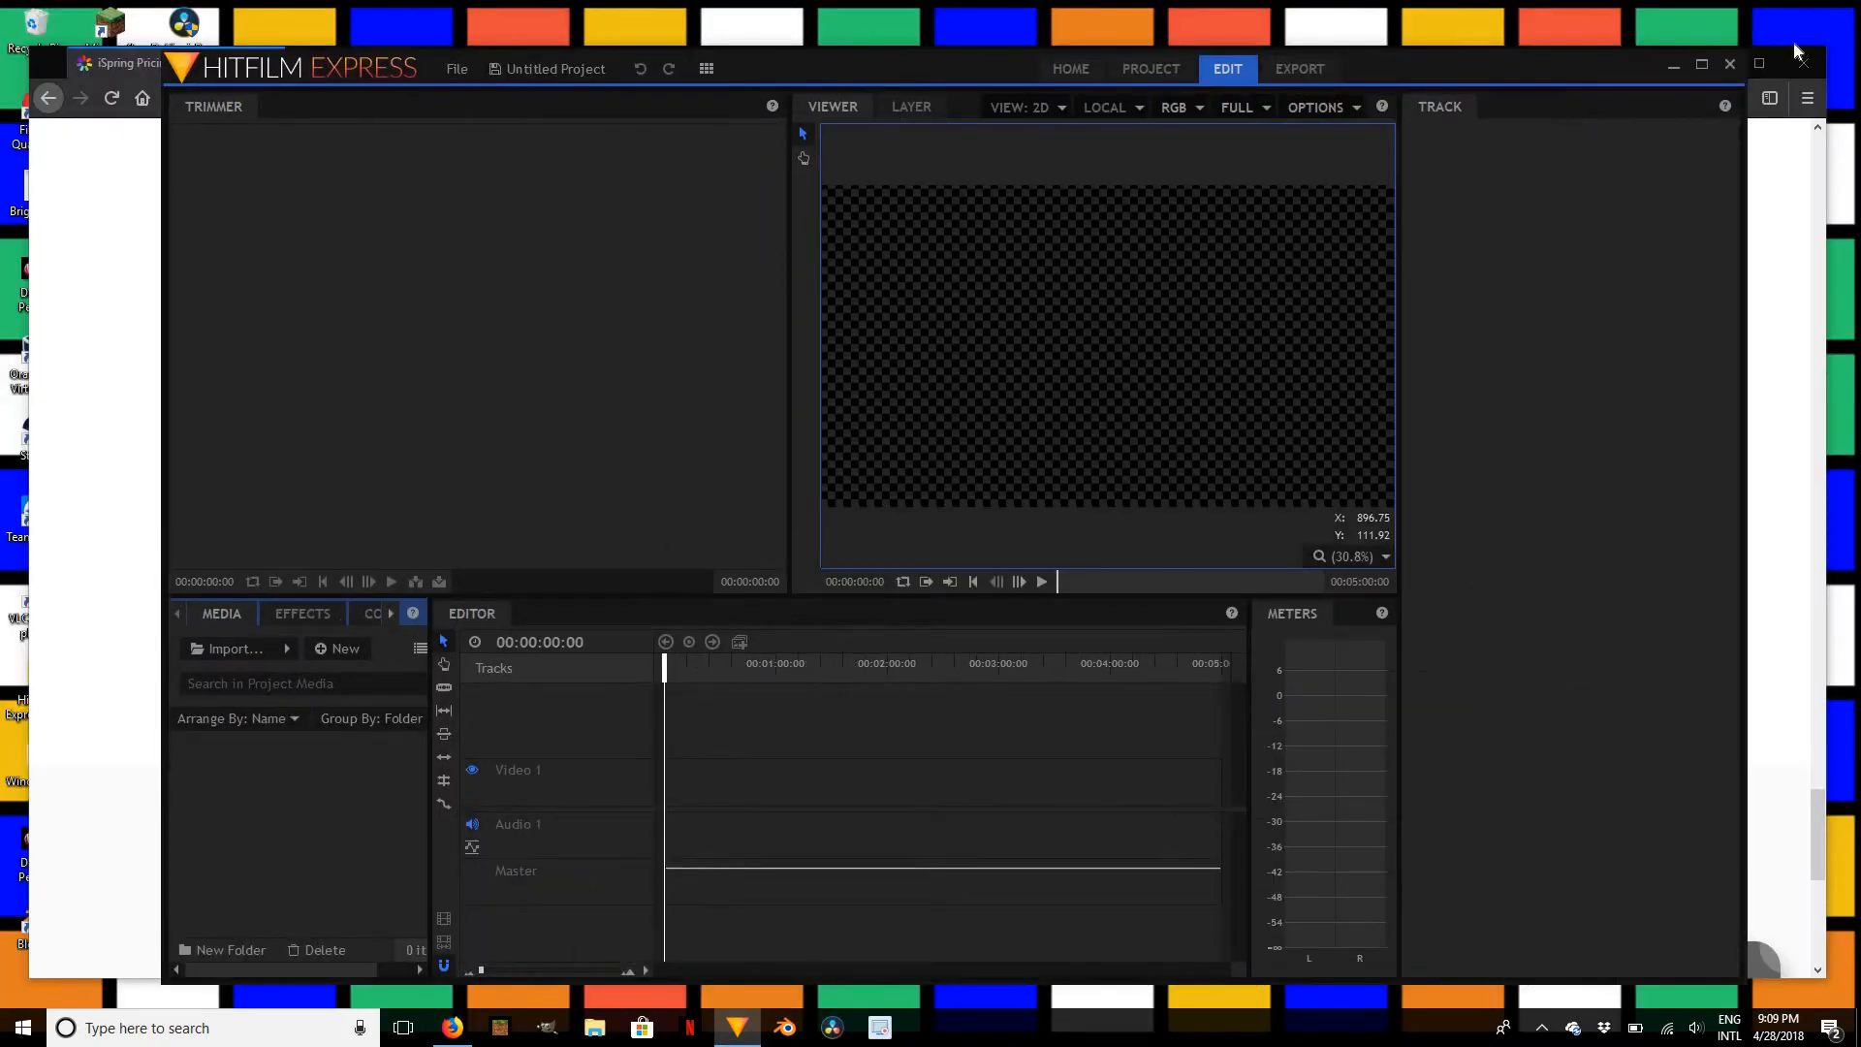
pyautogui.click(1800, 61)
pyautogui.moveTo(853, 64); pyautogui.dragTo(963, 58)
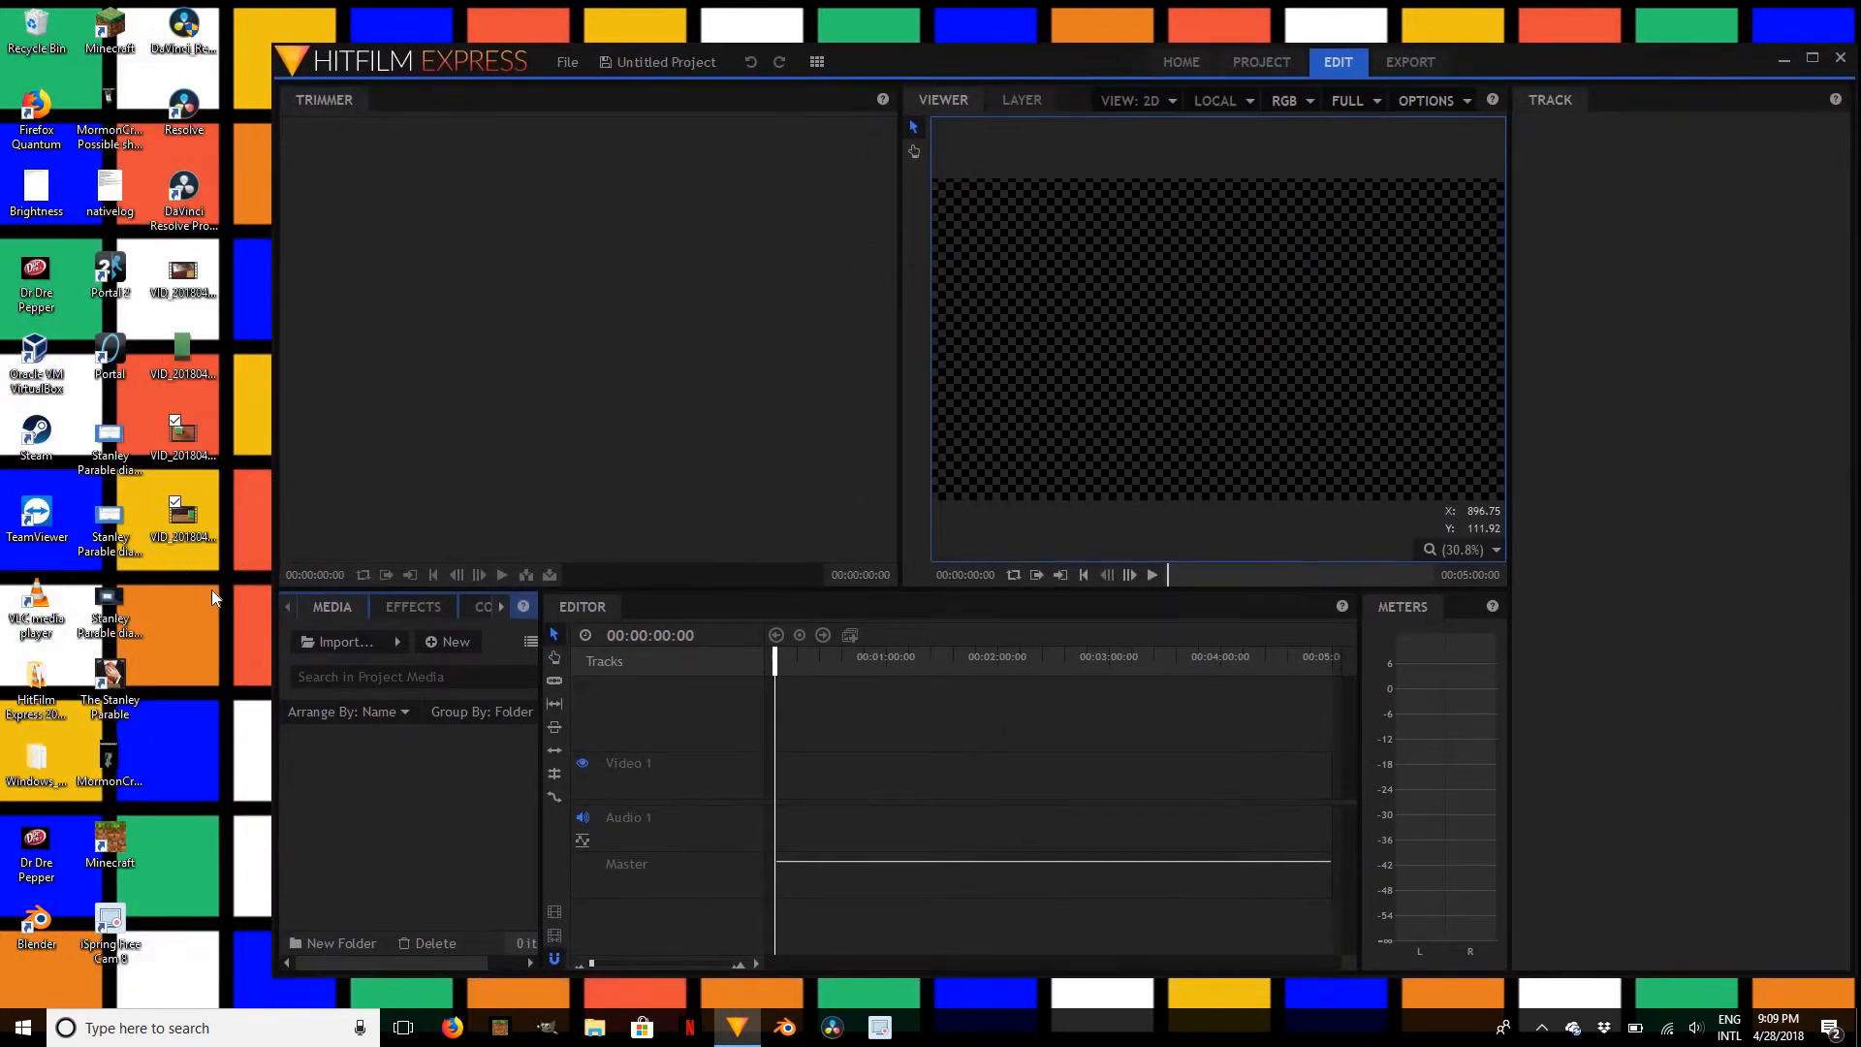
pyautogui.moveTo(211, 589); pyautogui.dragTo(191, 443)
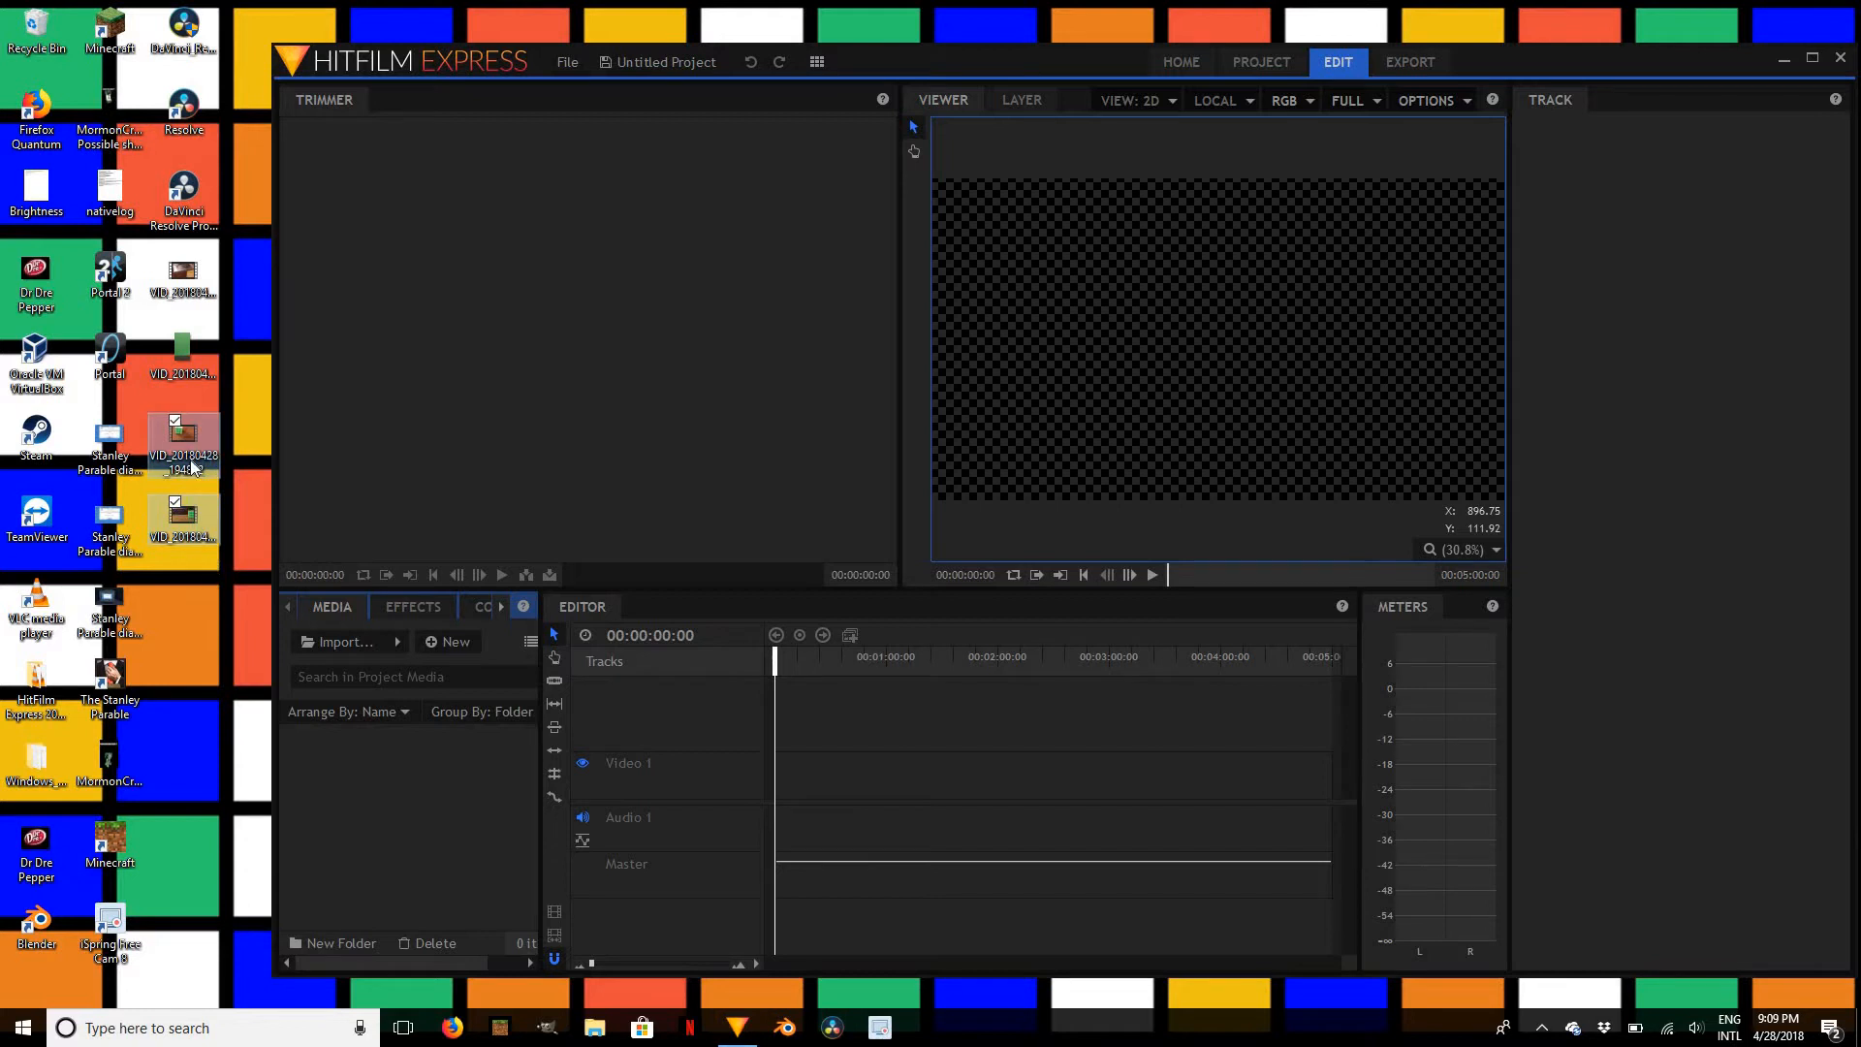
pyautogui.moveTo(385, 752); pyautogui.dragTo(416, 768)
pyautogui.click(1813, 58)
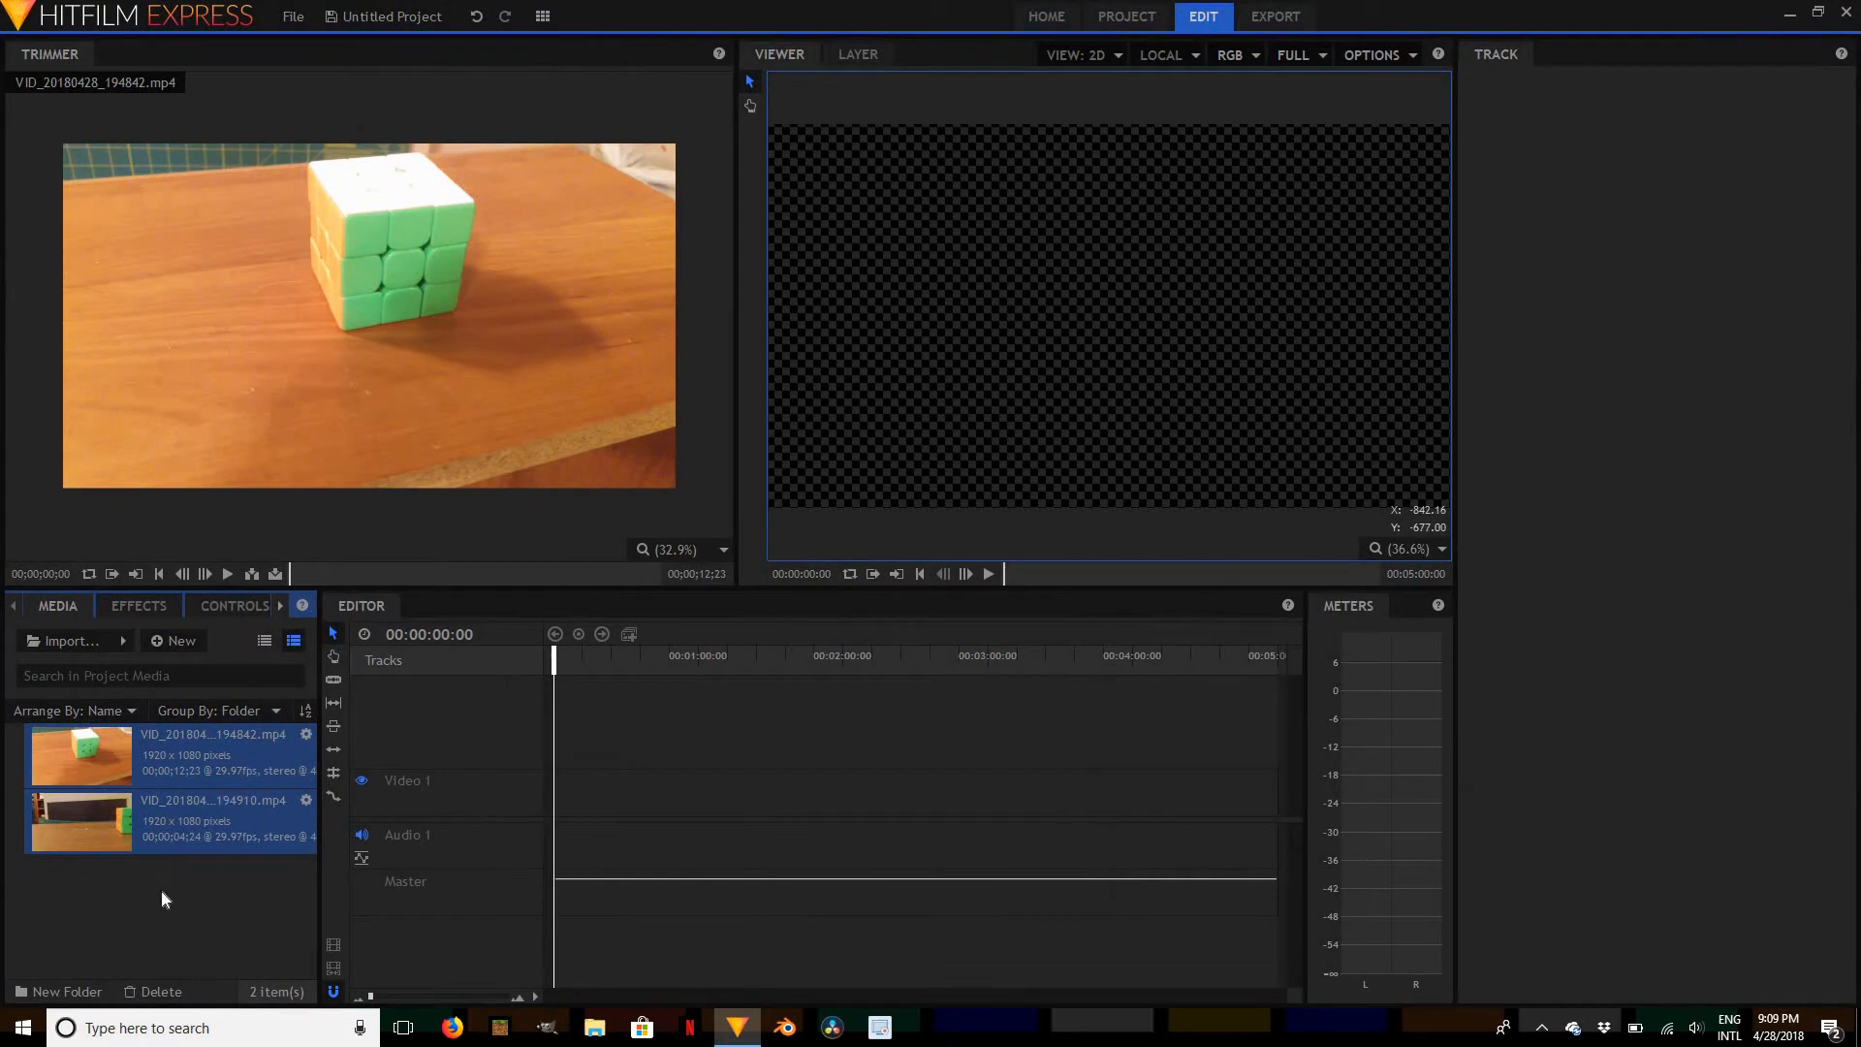
# Place both imported video clips one after the other at the start of the editor timeline
pyautogui.moveTo(190, 756); pyautogui.dragTo(550, 765)
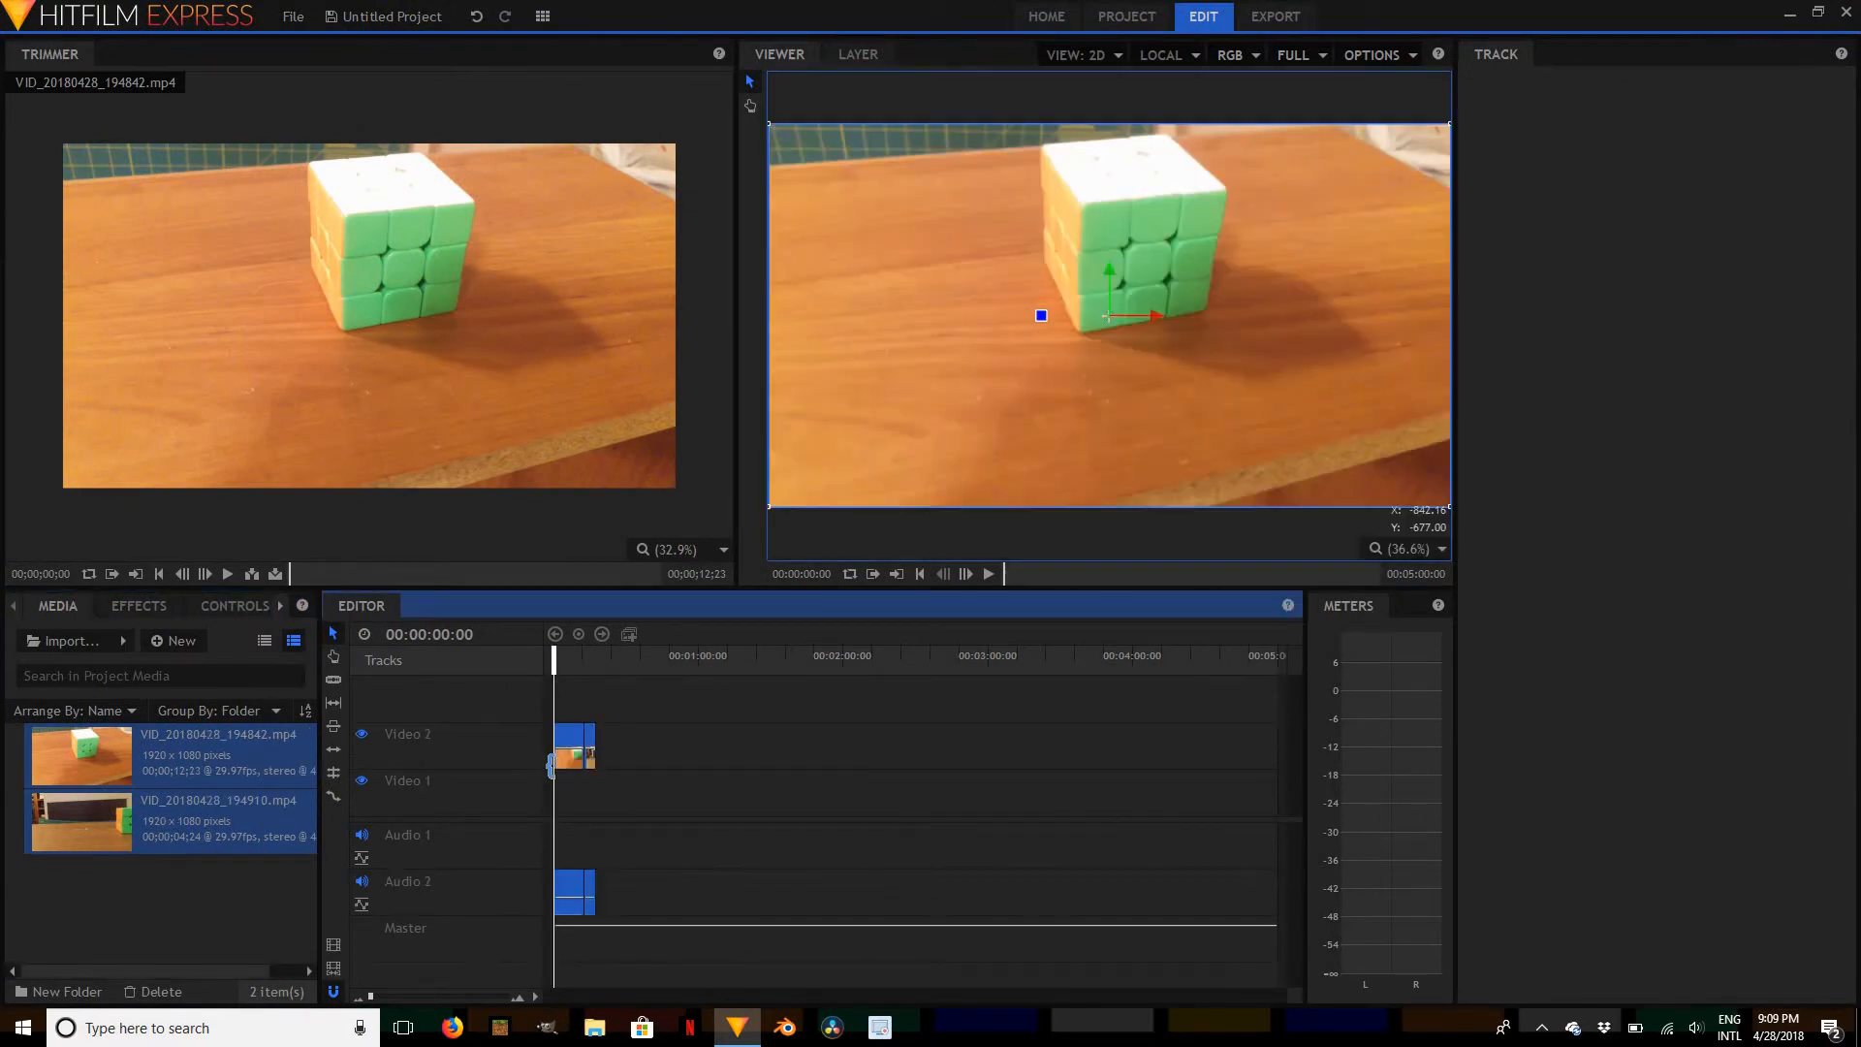
pyautogui.click(609, 793)
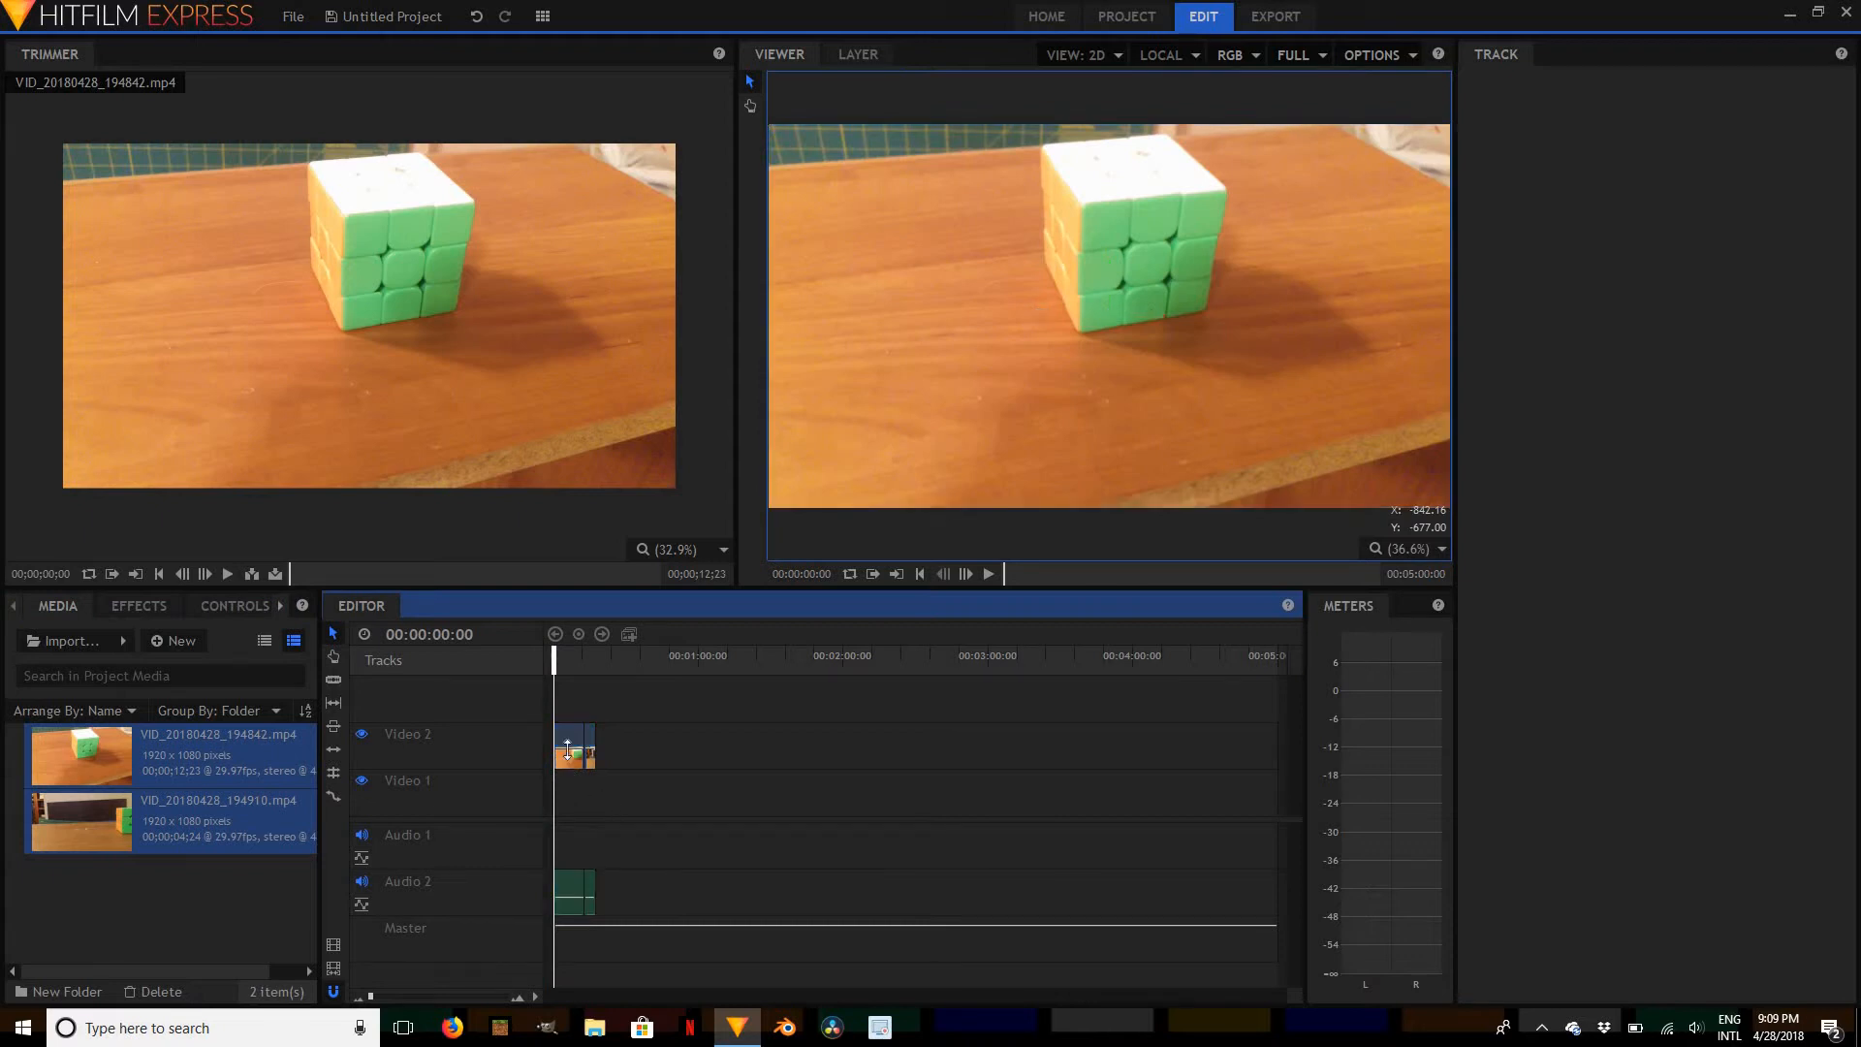
pyautogui.moveTo(583, 750); pyautogui.dragTo(579, 739)
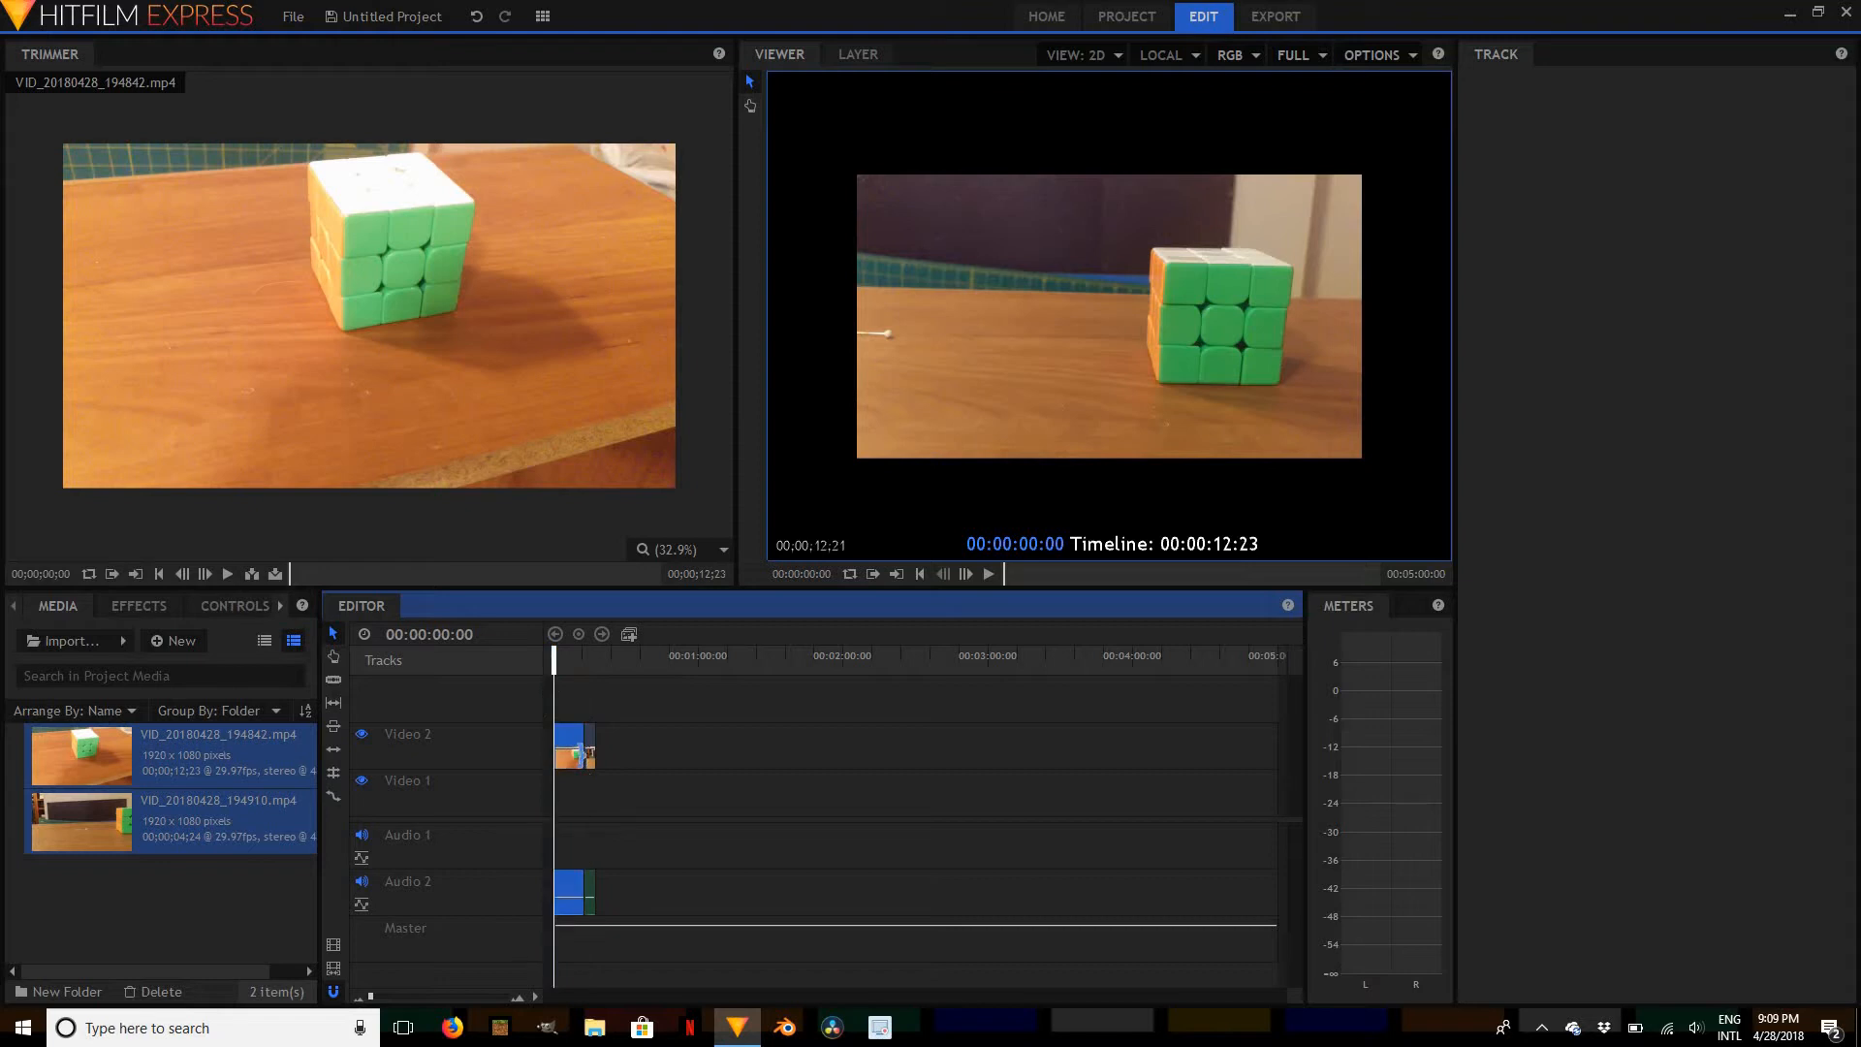
pyautogui.click(376, 996)
pyautogui.moveTo(377, 998); pyautogui.dragTo(382, 1000)
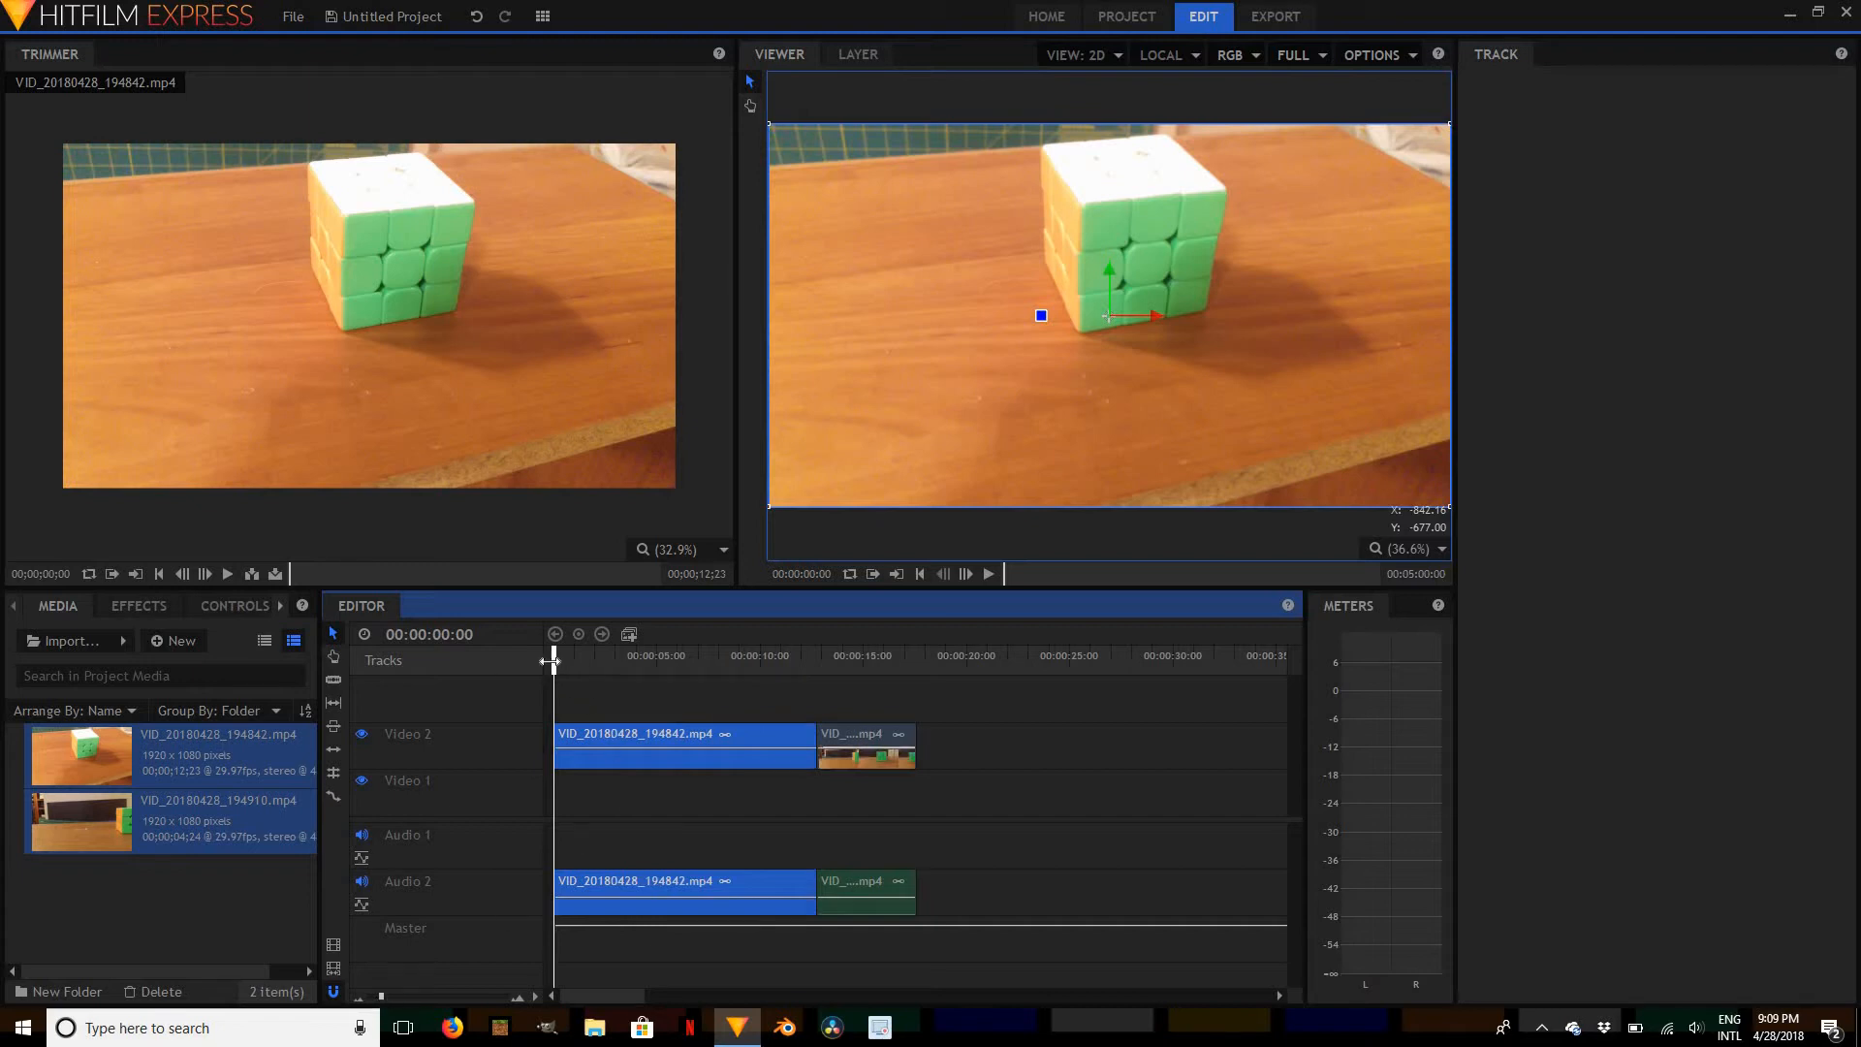
# Play the first clip from the beginning and stop the playhead at 00:00:06:28
pyautogui.click(987, 574)
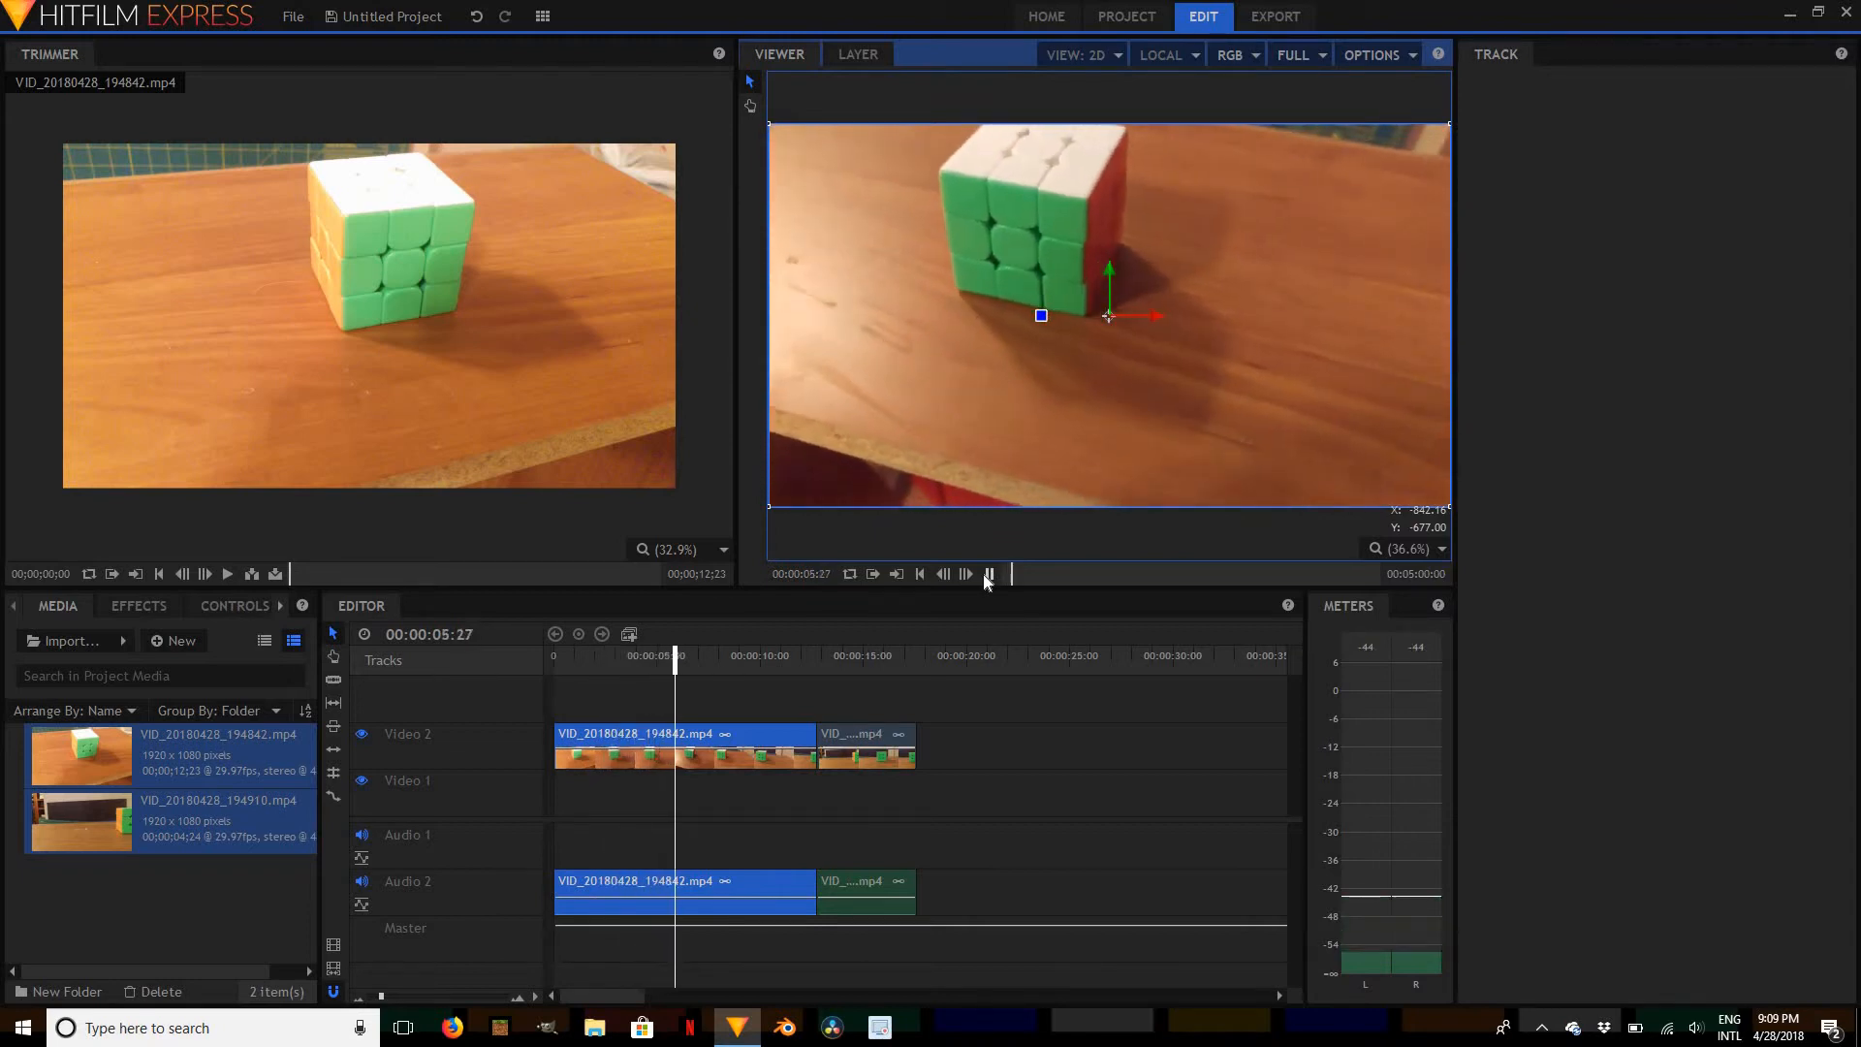
pyautogui.press('space')
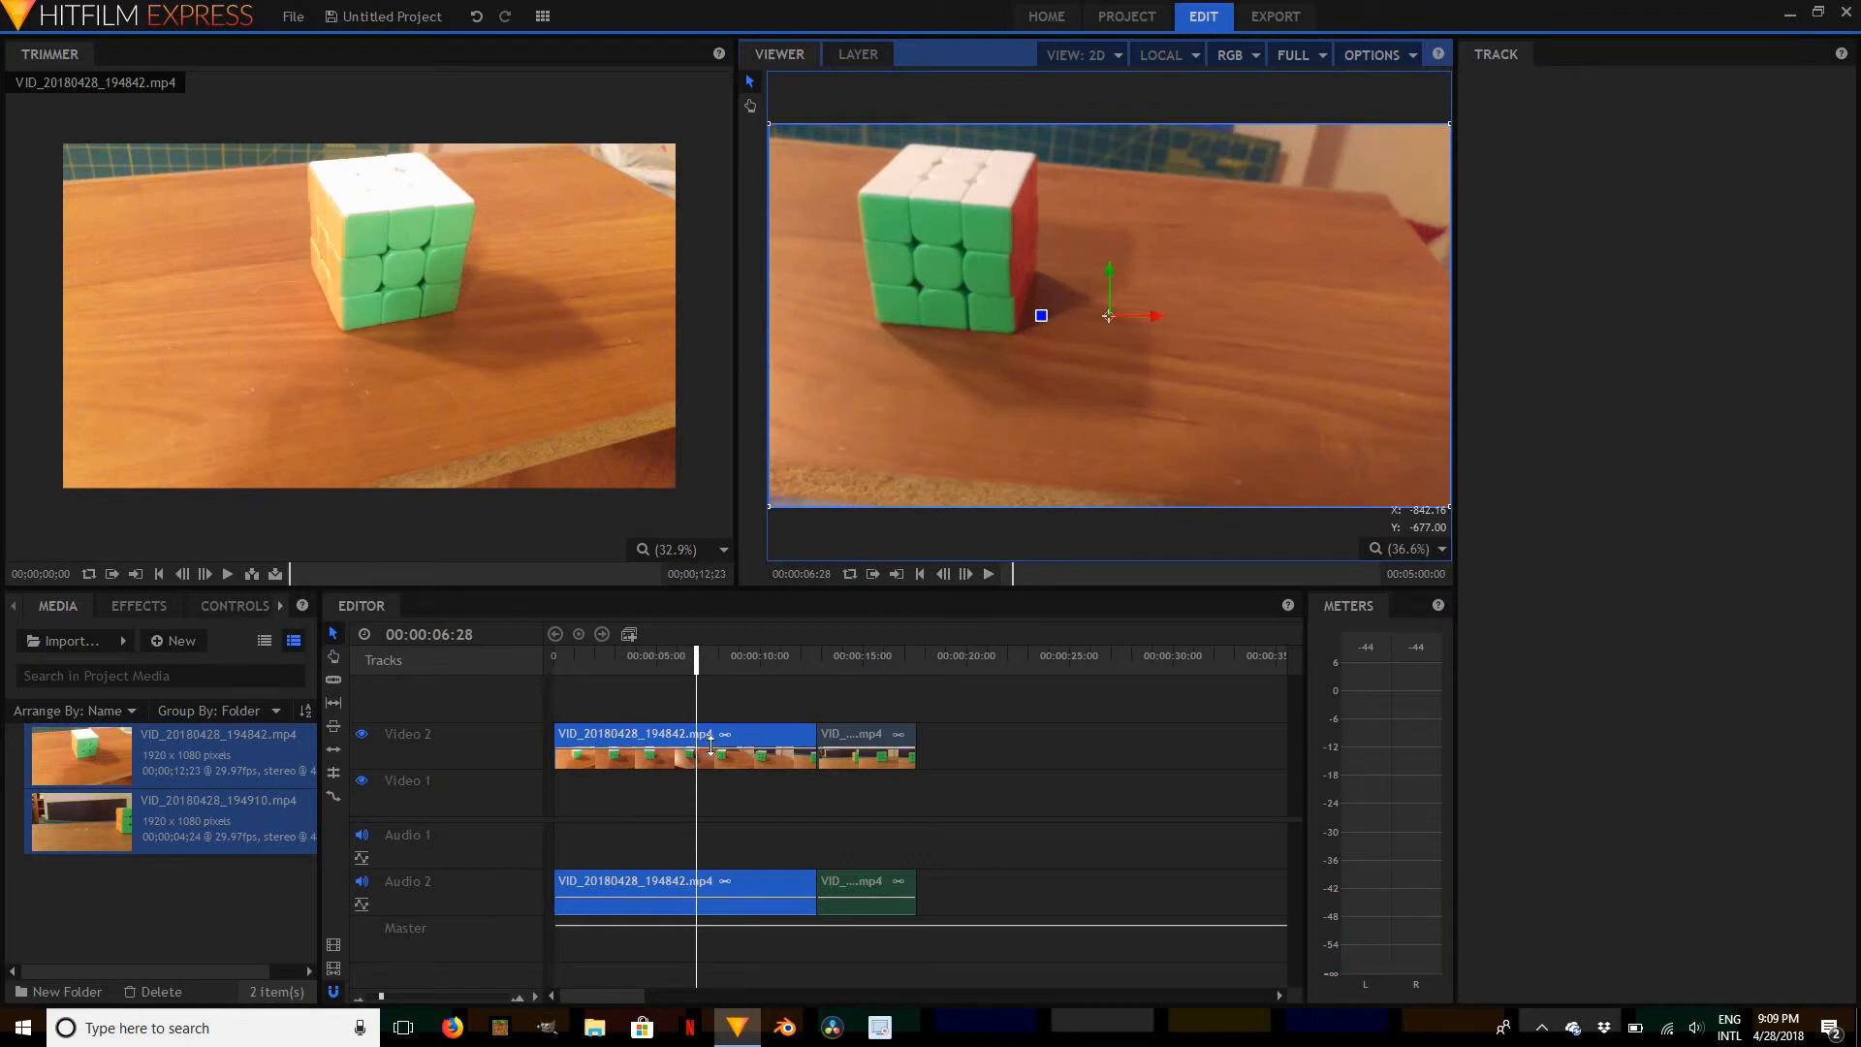
pyautogui.rightClick(711, 744)
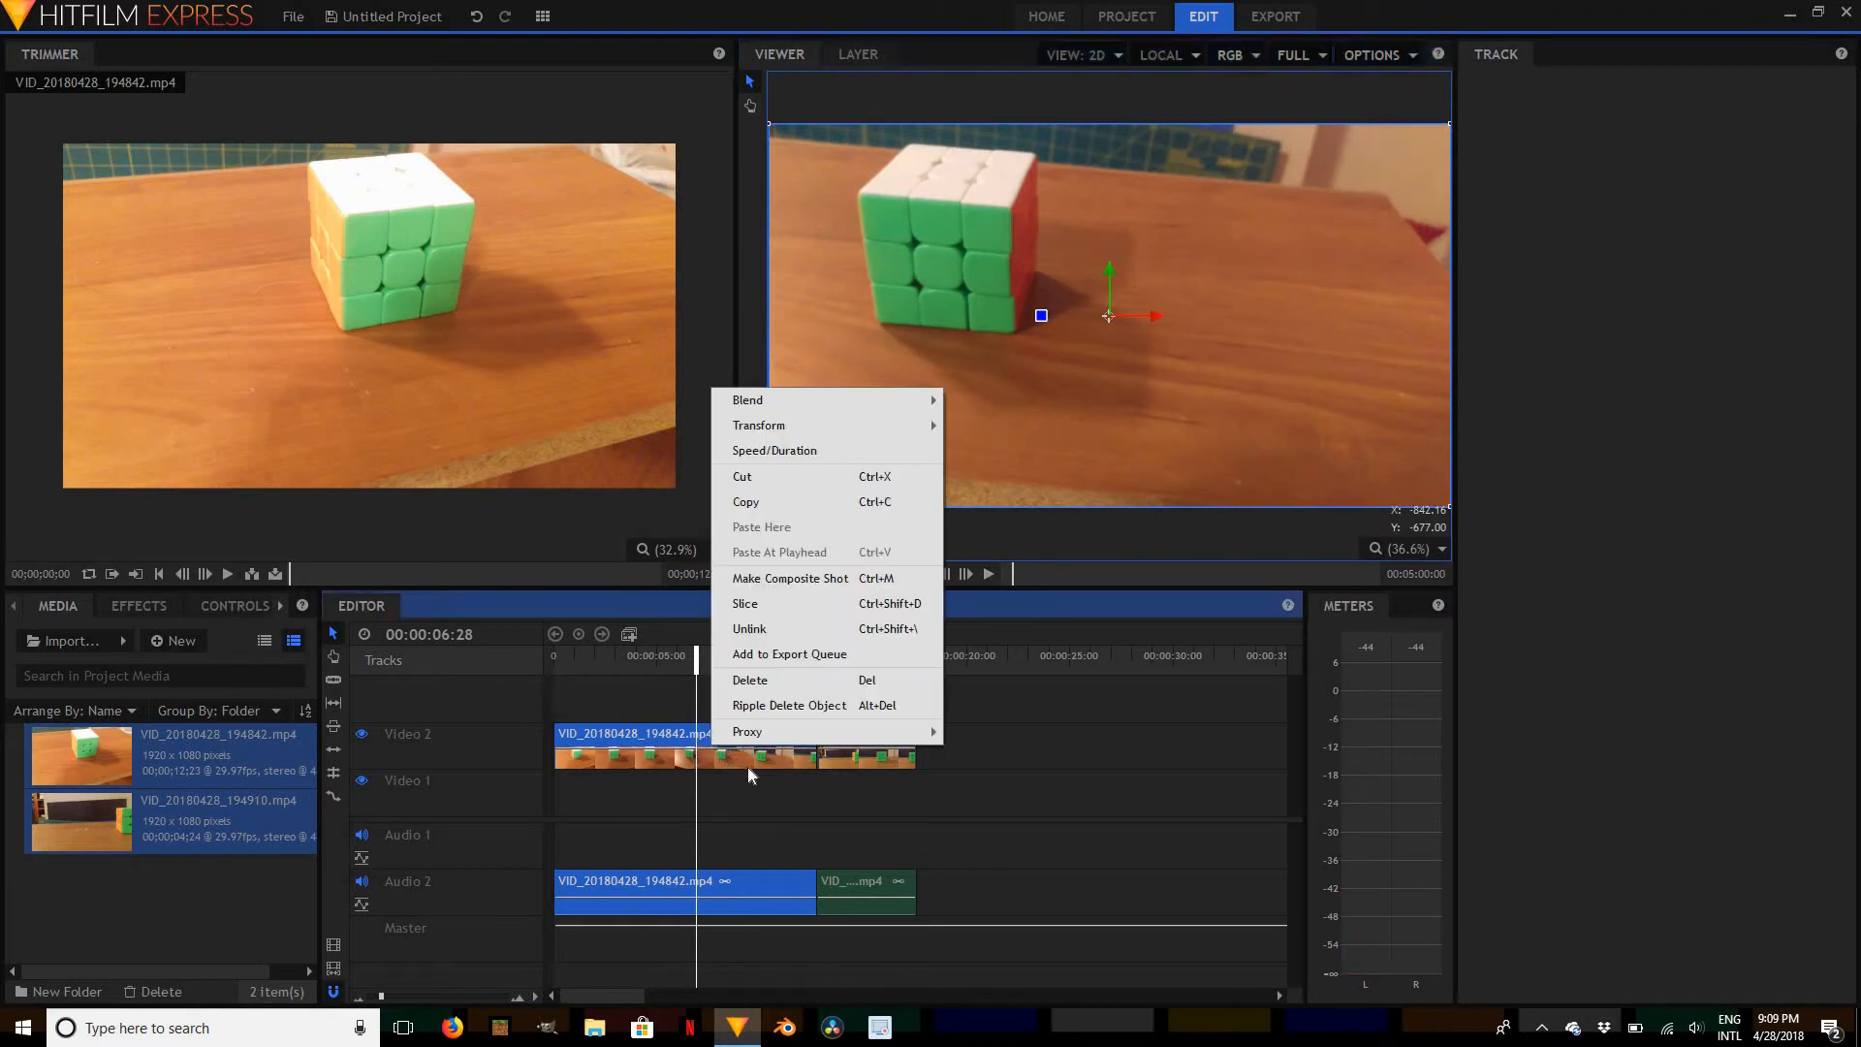
pyautogui.click(756, 774)
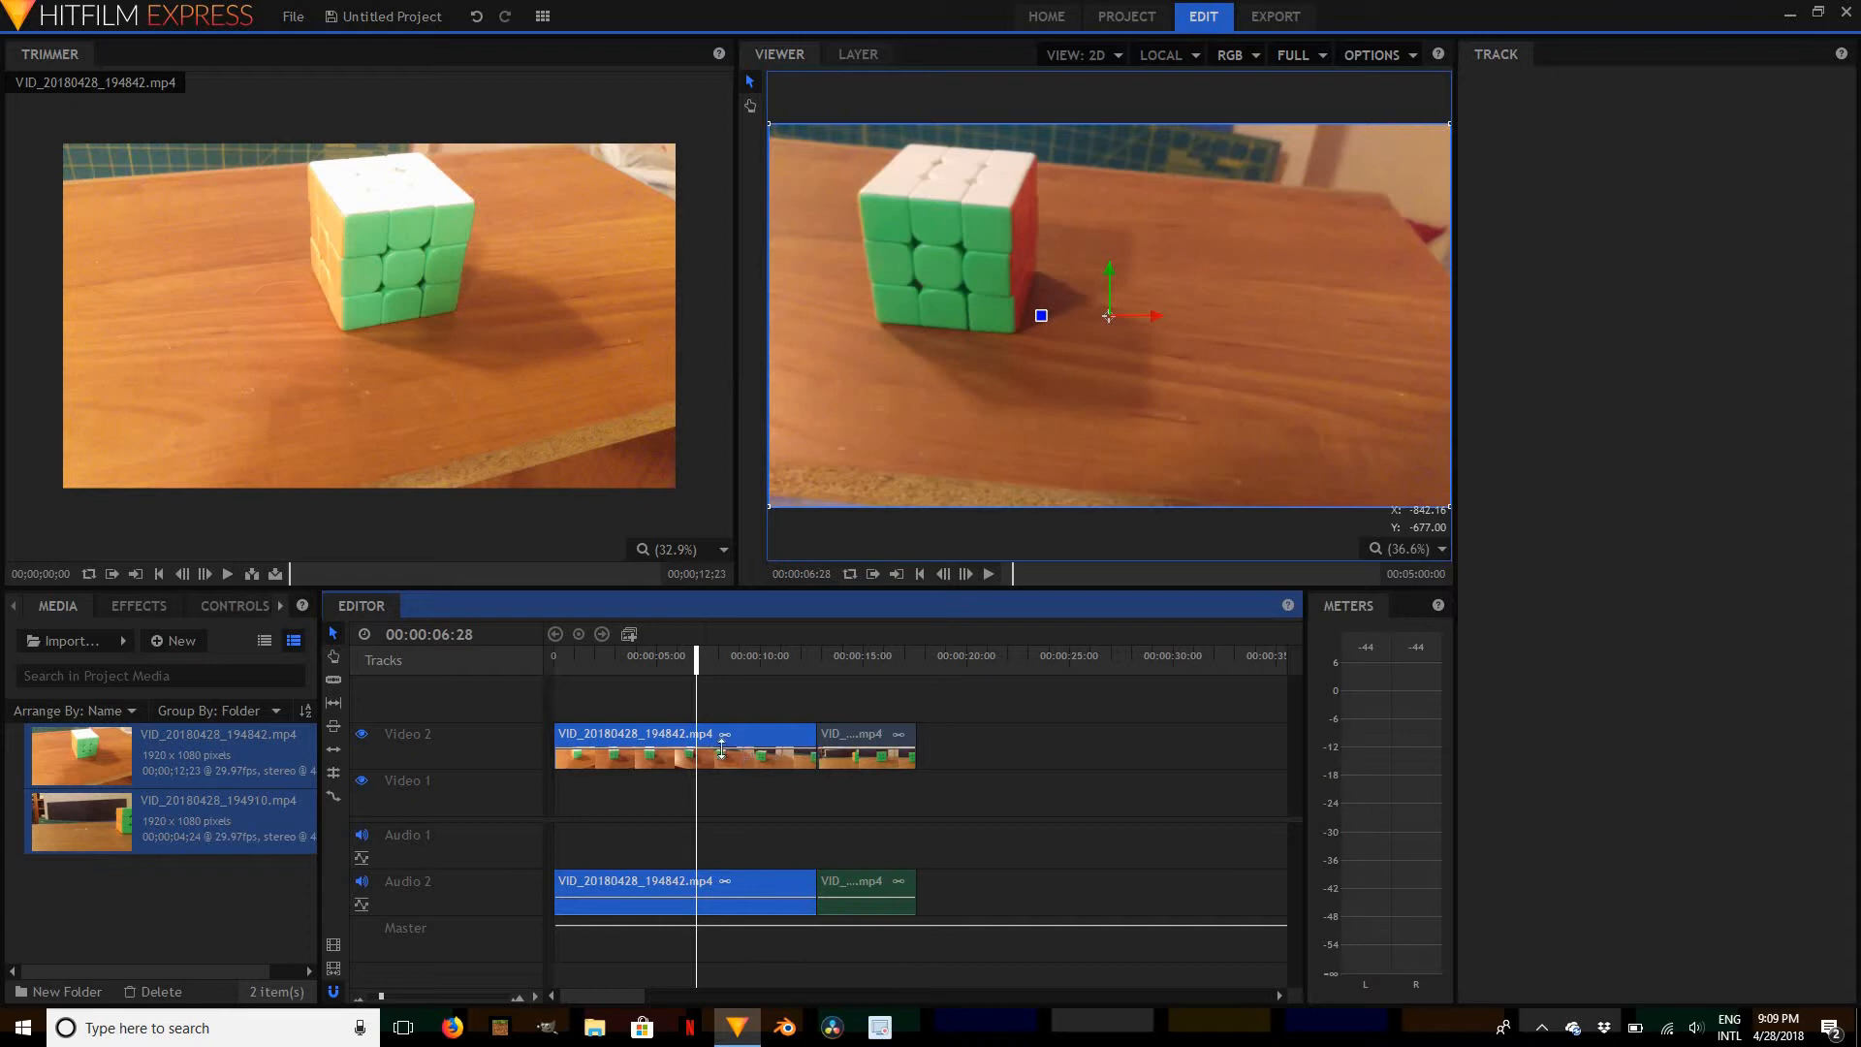
pyautogui.rightClick(705, 746)
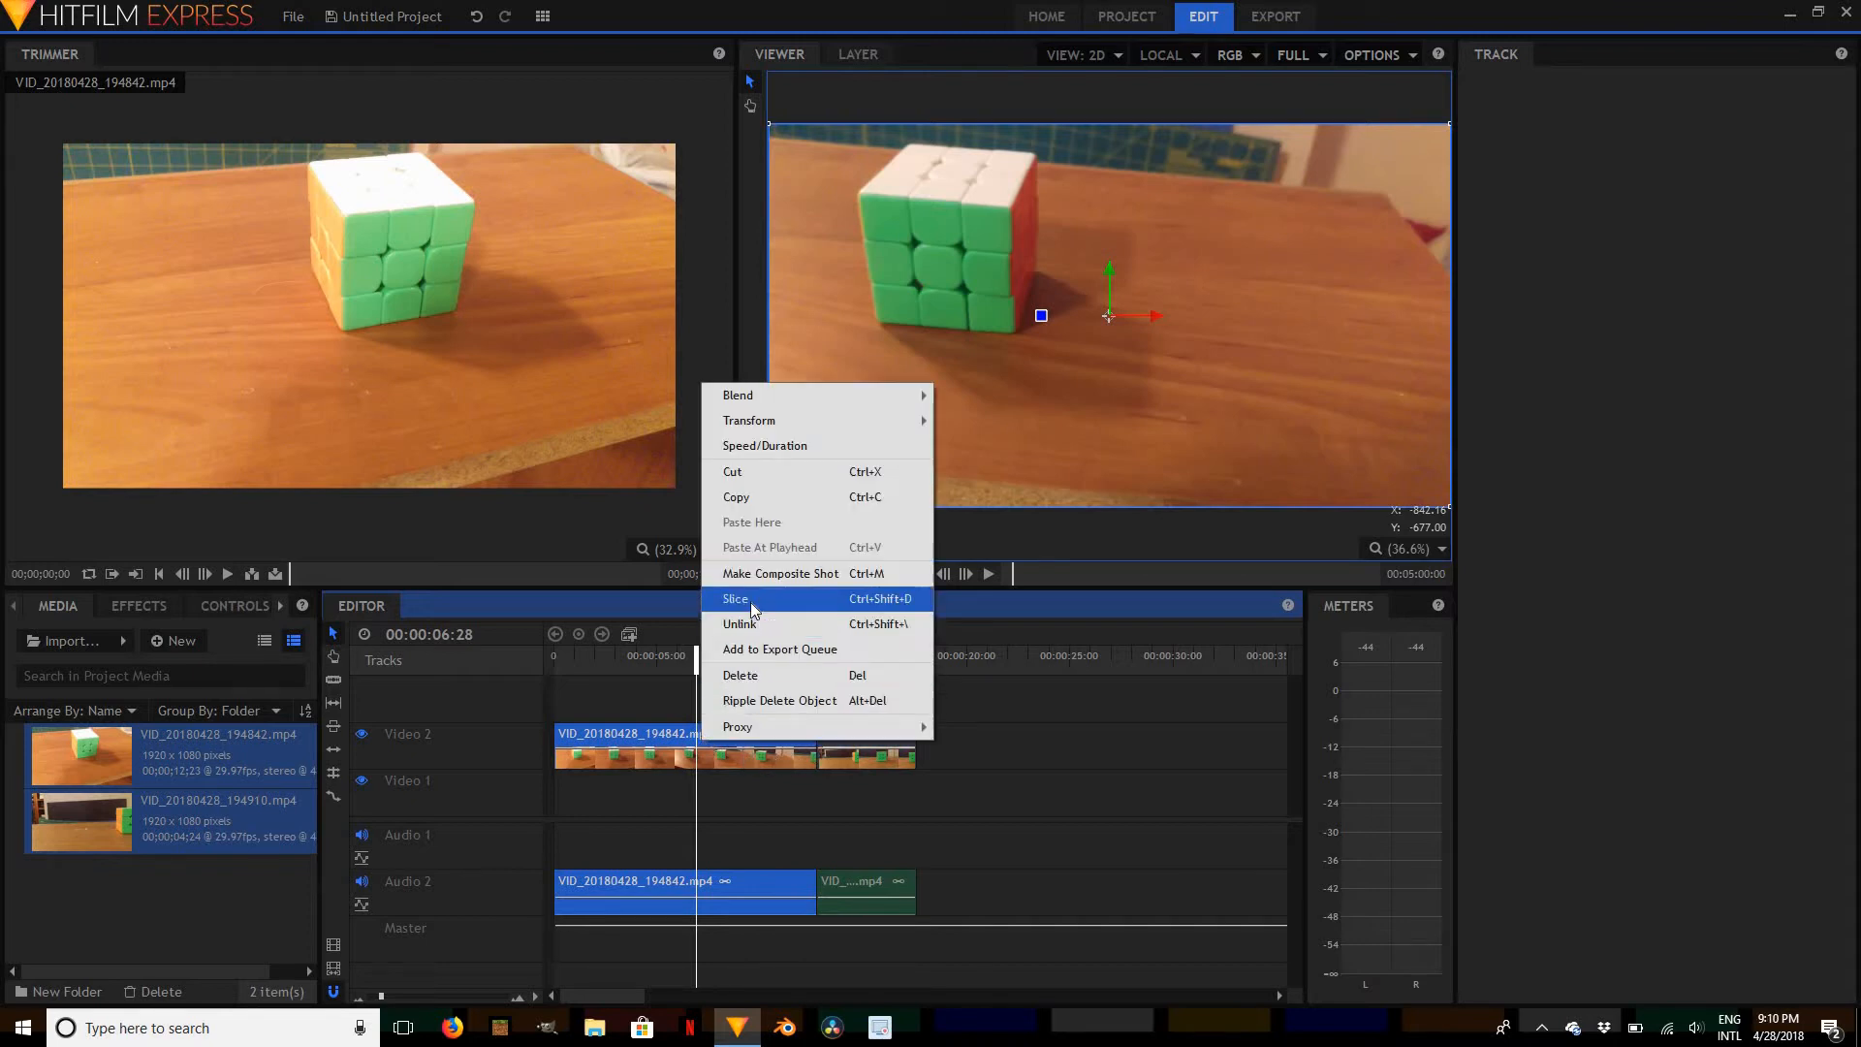
pyautogui.click(761, 758)
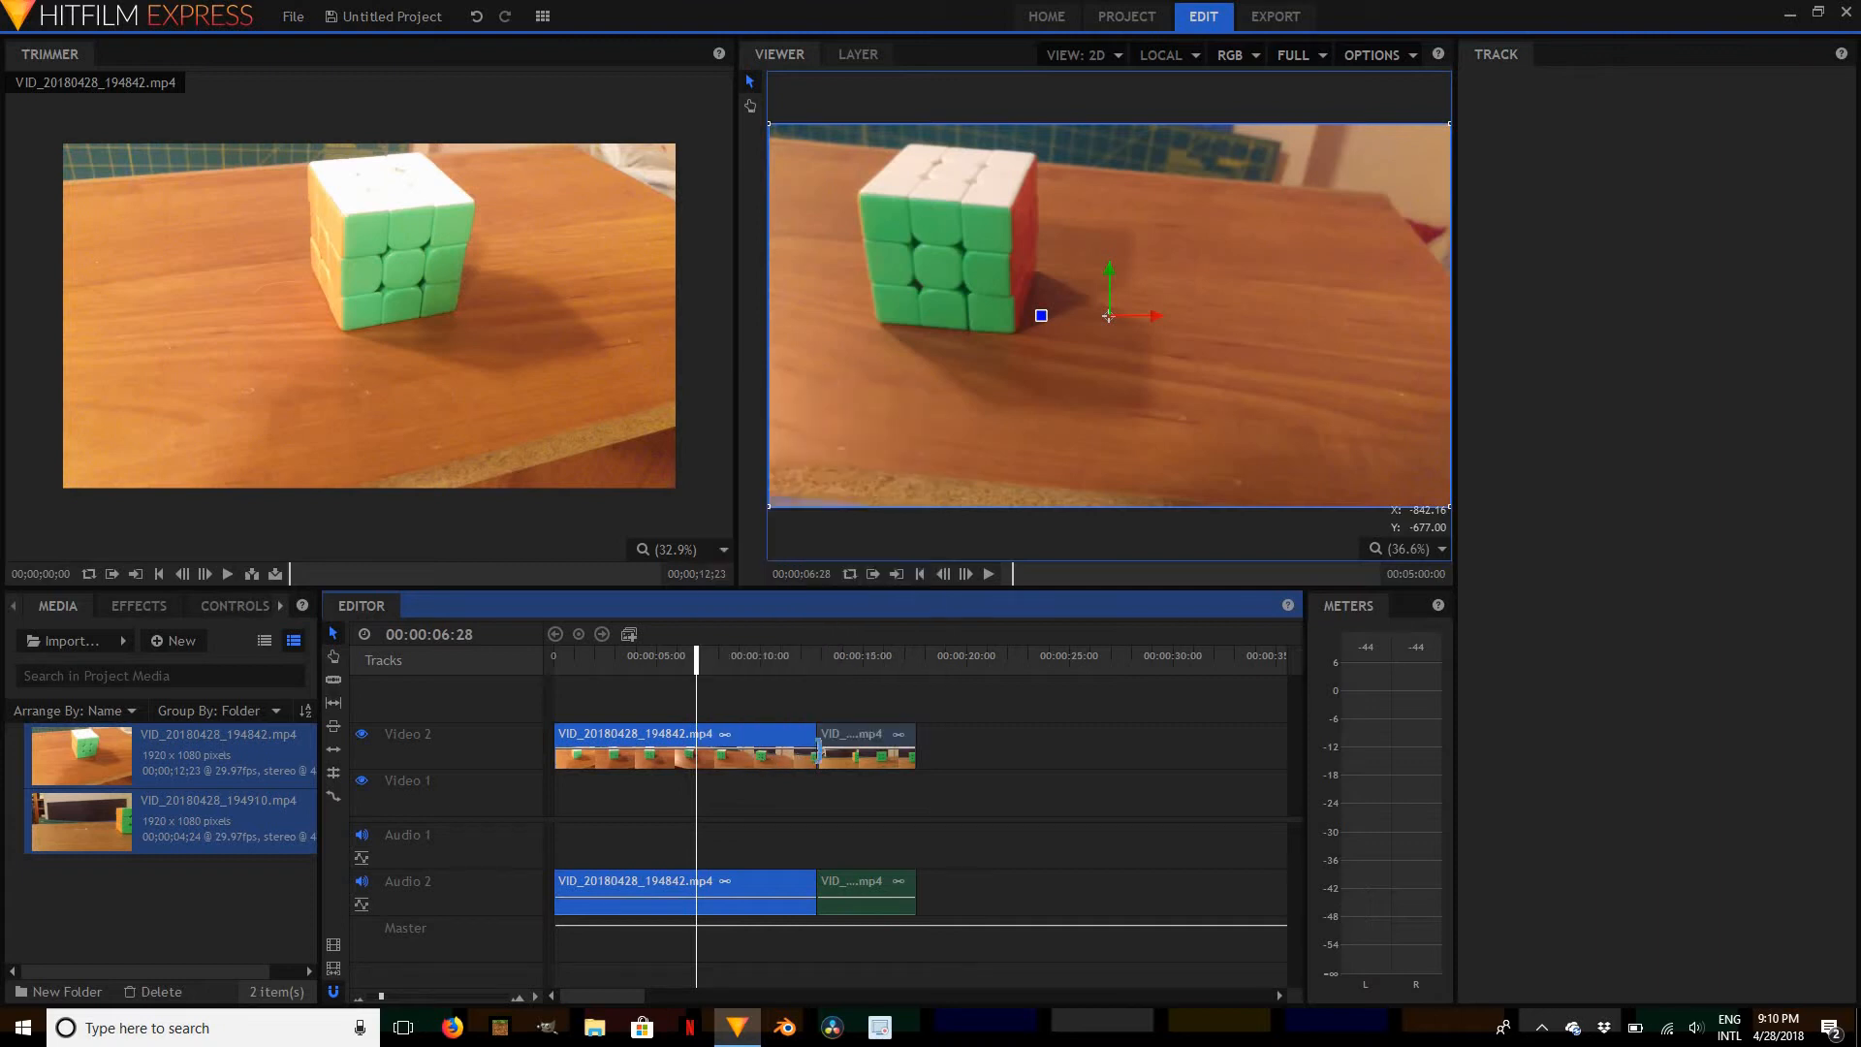
# Trim the end of the first clip to 00:00:06:28 and move the second clip directly against it
pyautogui.moveTo(817, 751); pyautogui.dragTo(698, 766)
pyautogui.moveTo(862, 759); pyautogui.dragTo(710, 763)
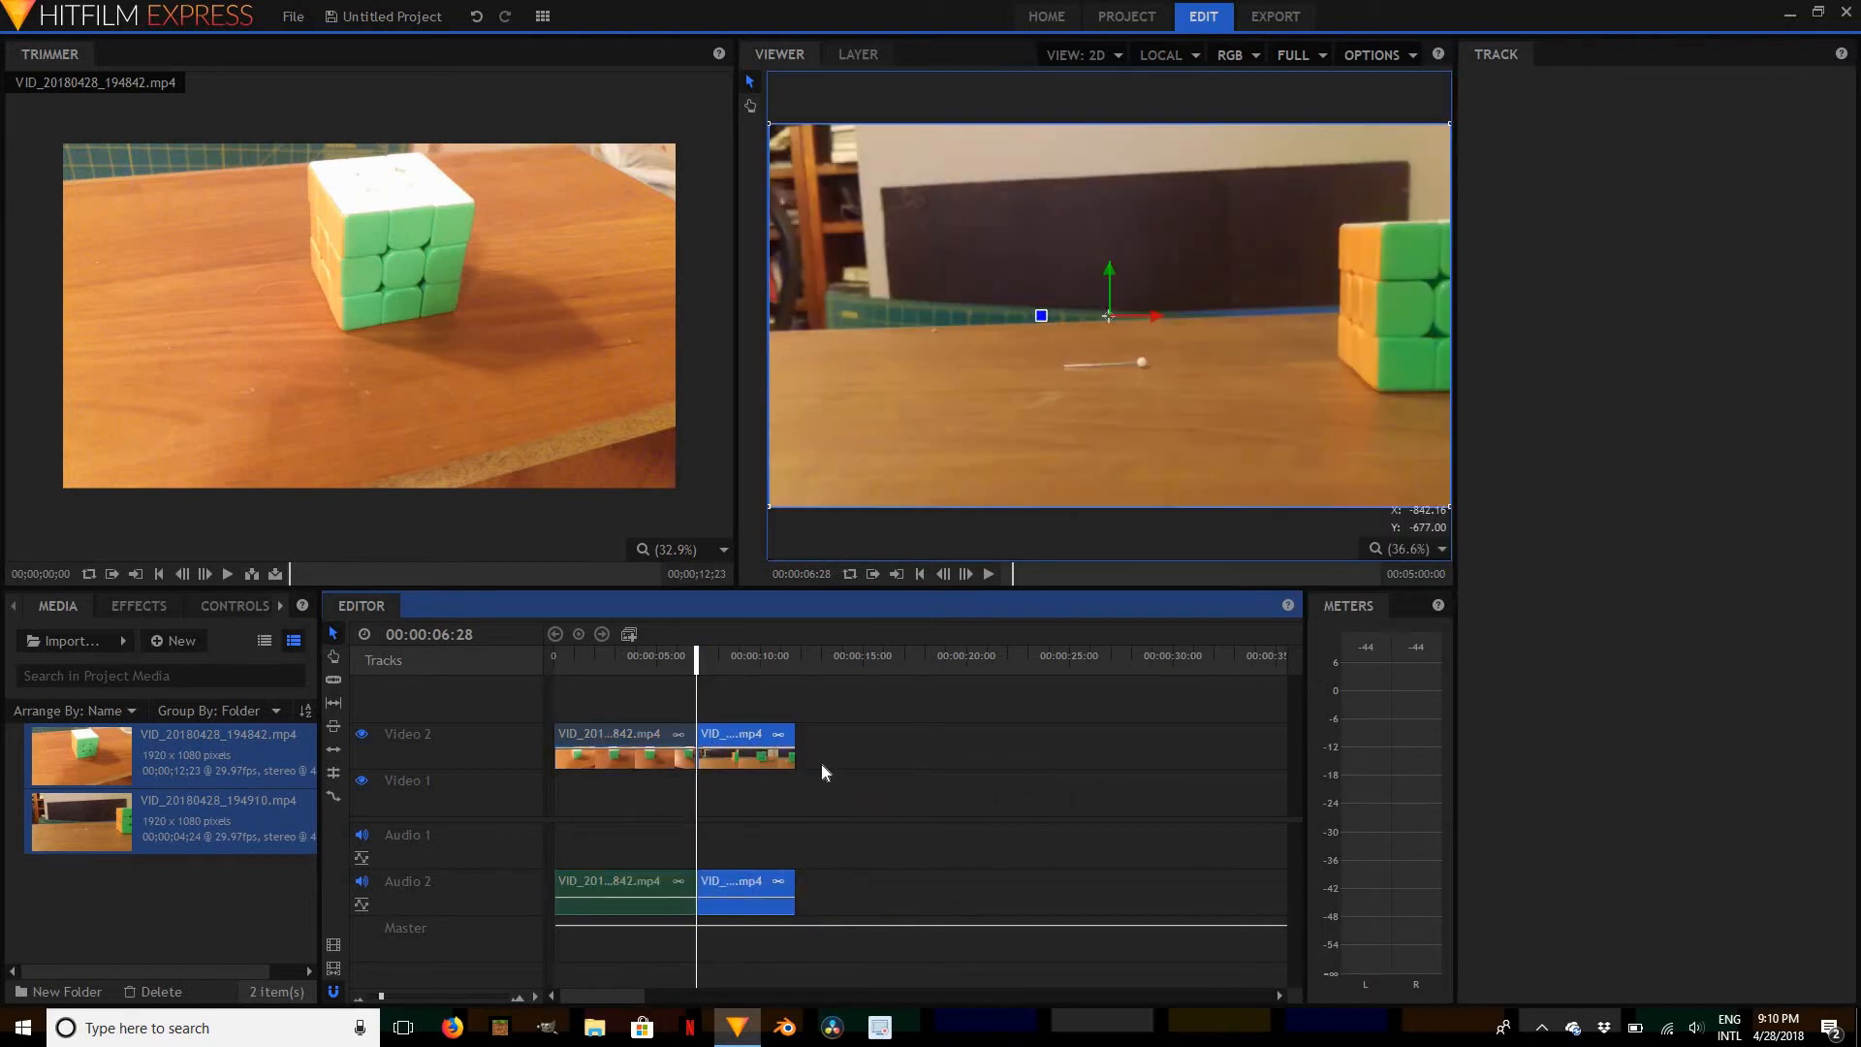
pyautogui.click(815, 767)
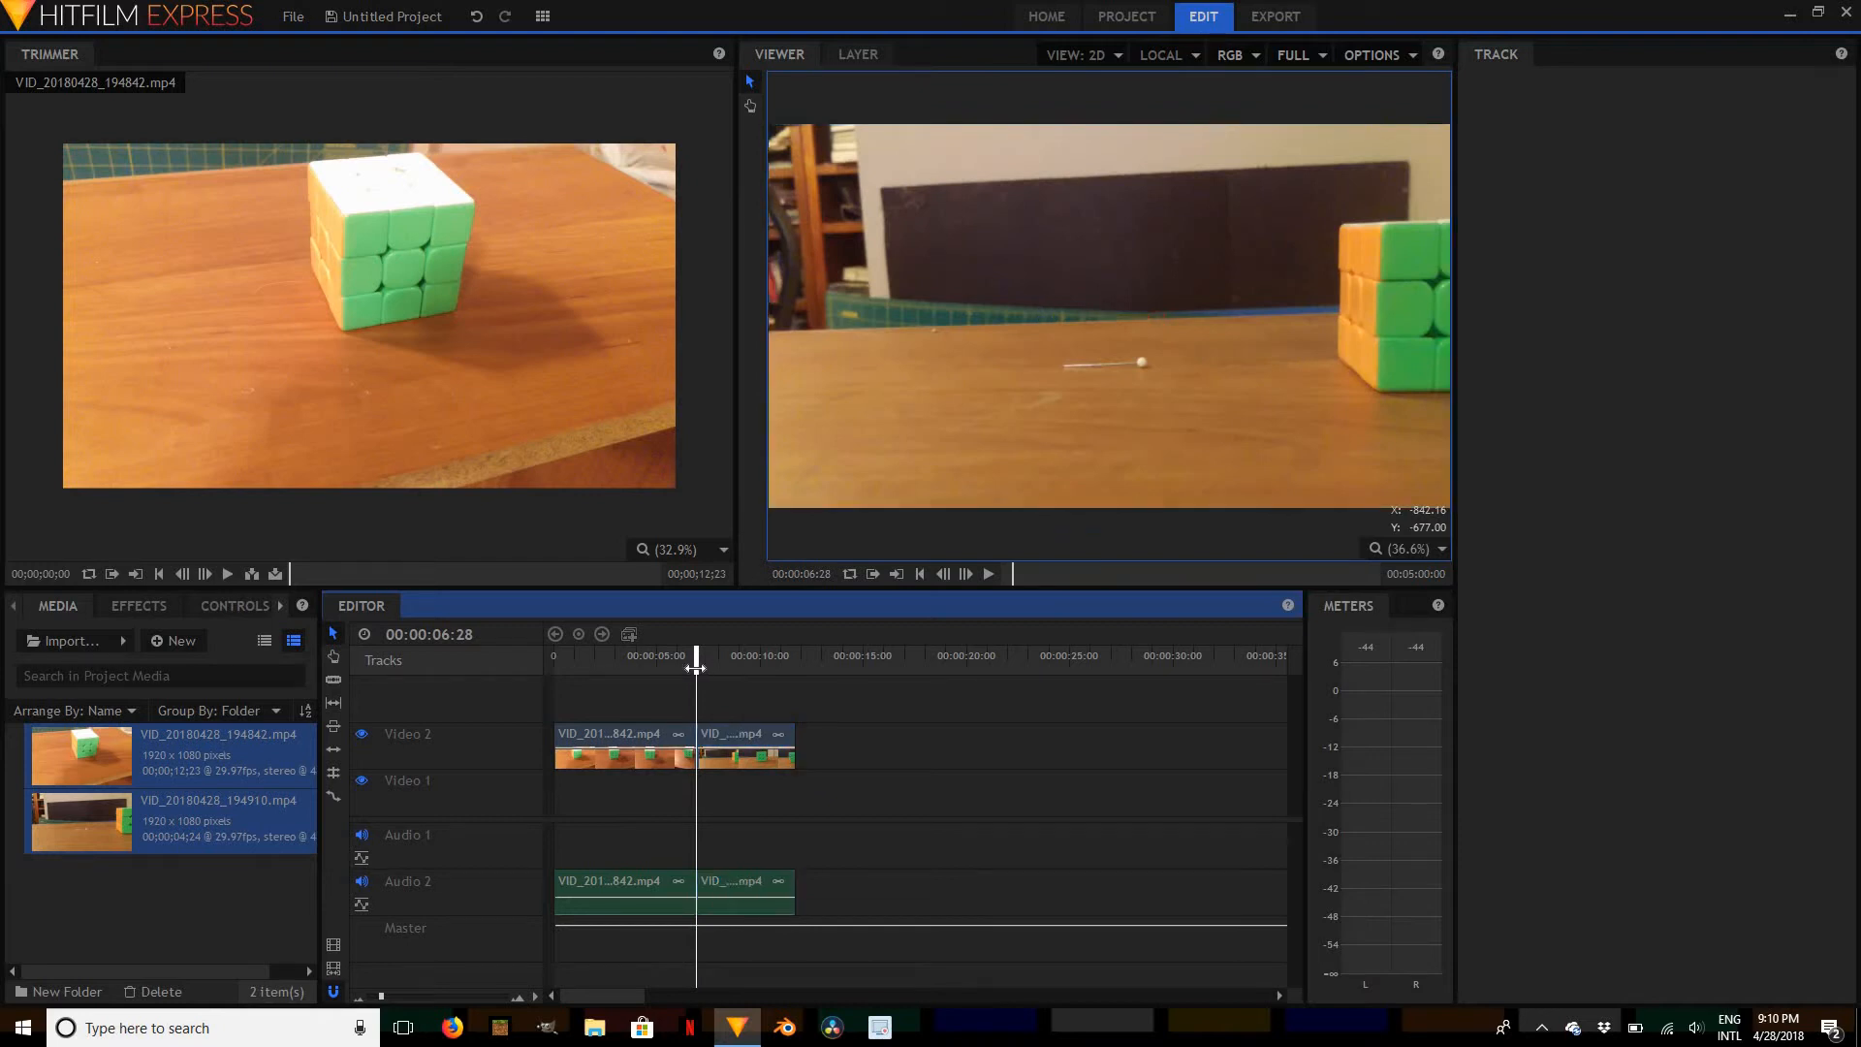
# Play the trimmed sequence from the start to review the cut between the two clips
pyautogui.moveTo(696, 661); pyautogui.dragTo(489, 653)
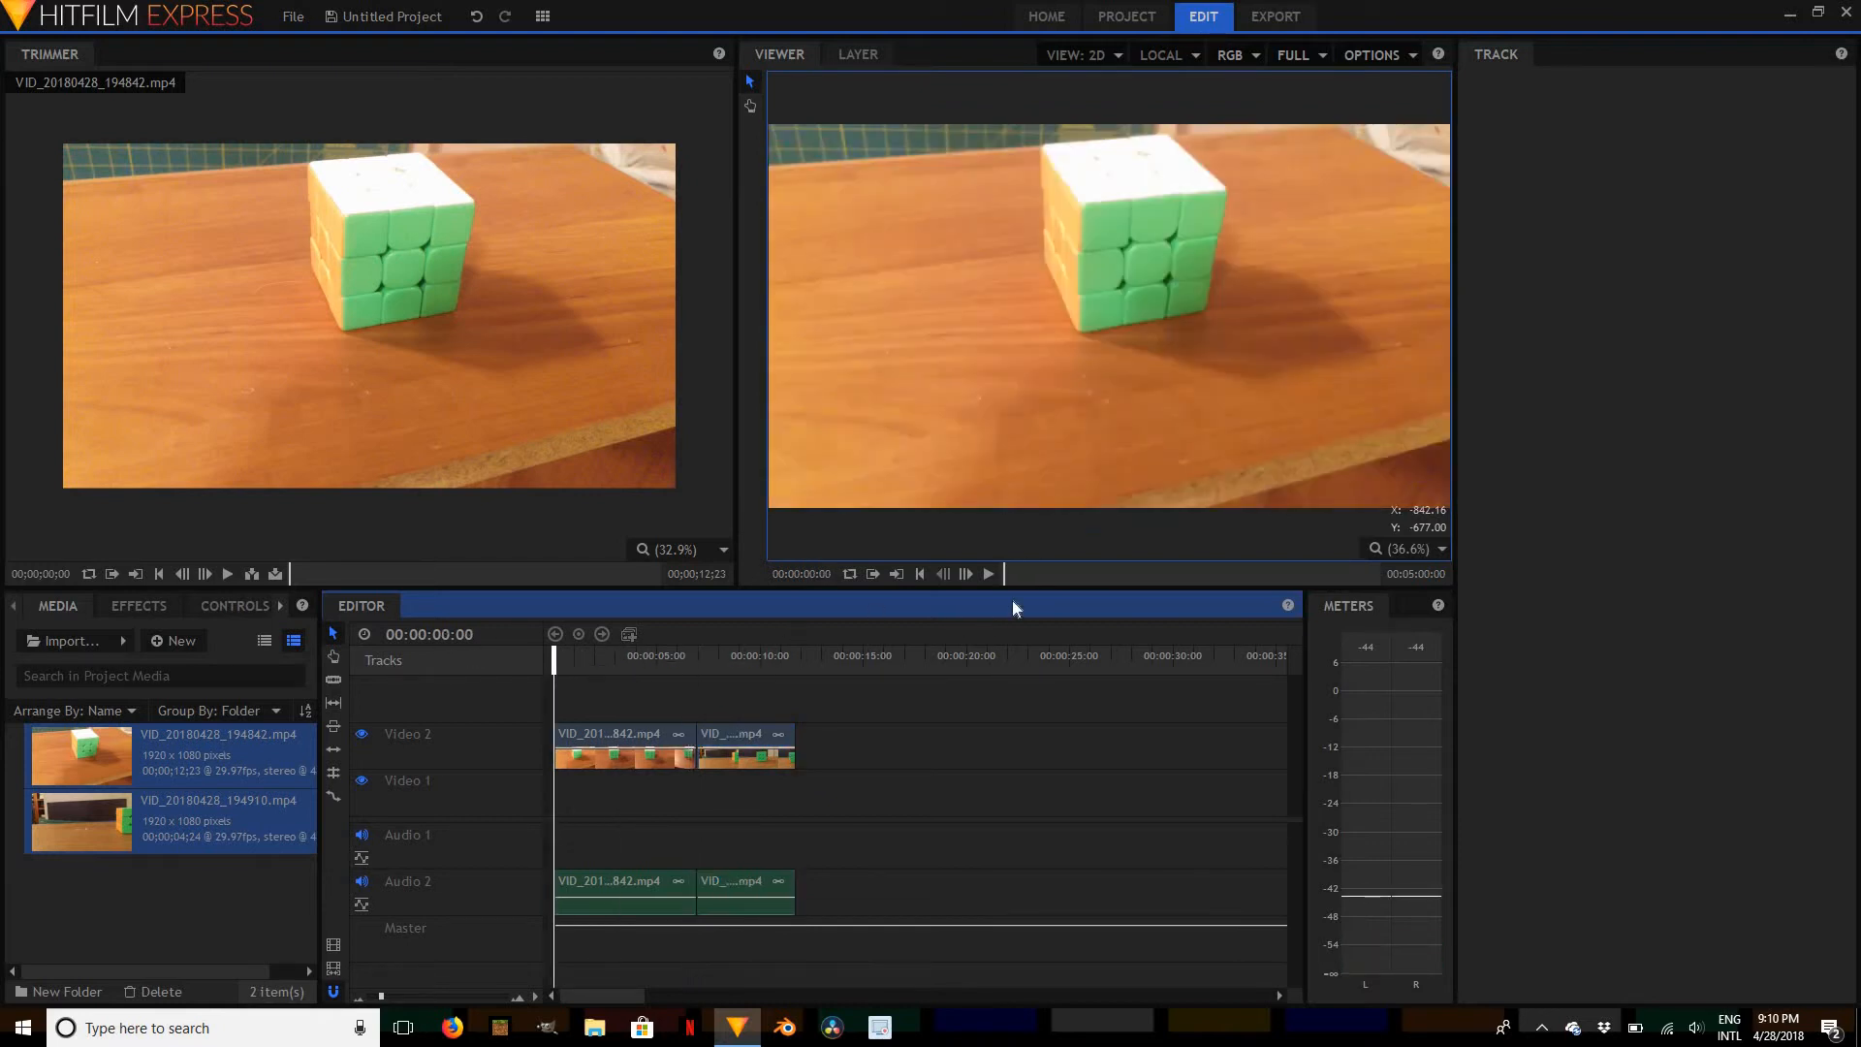
pyautogui.click(988, 574)
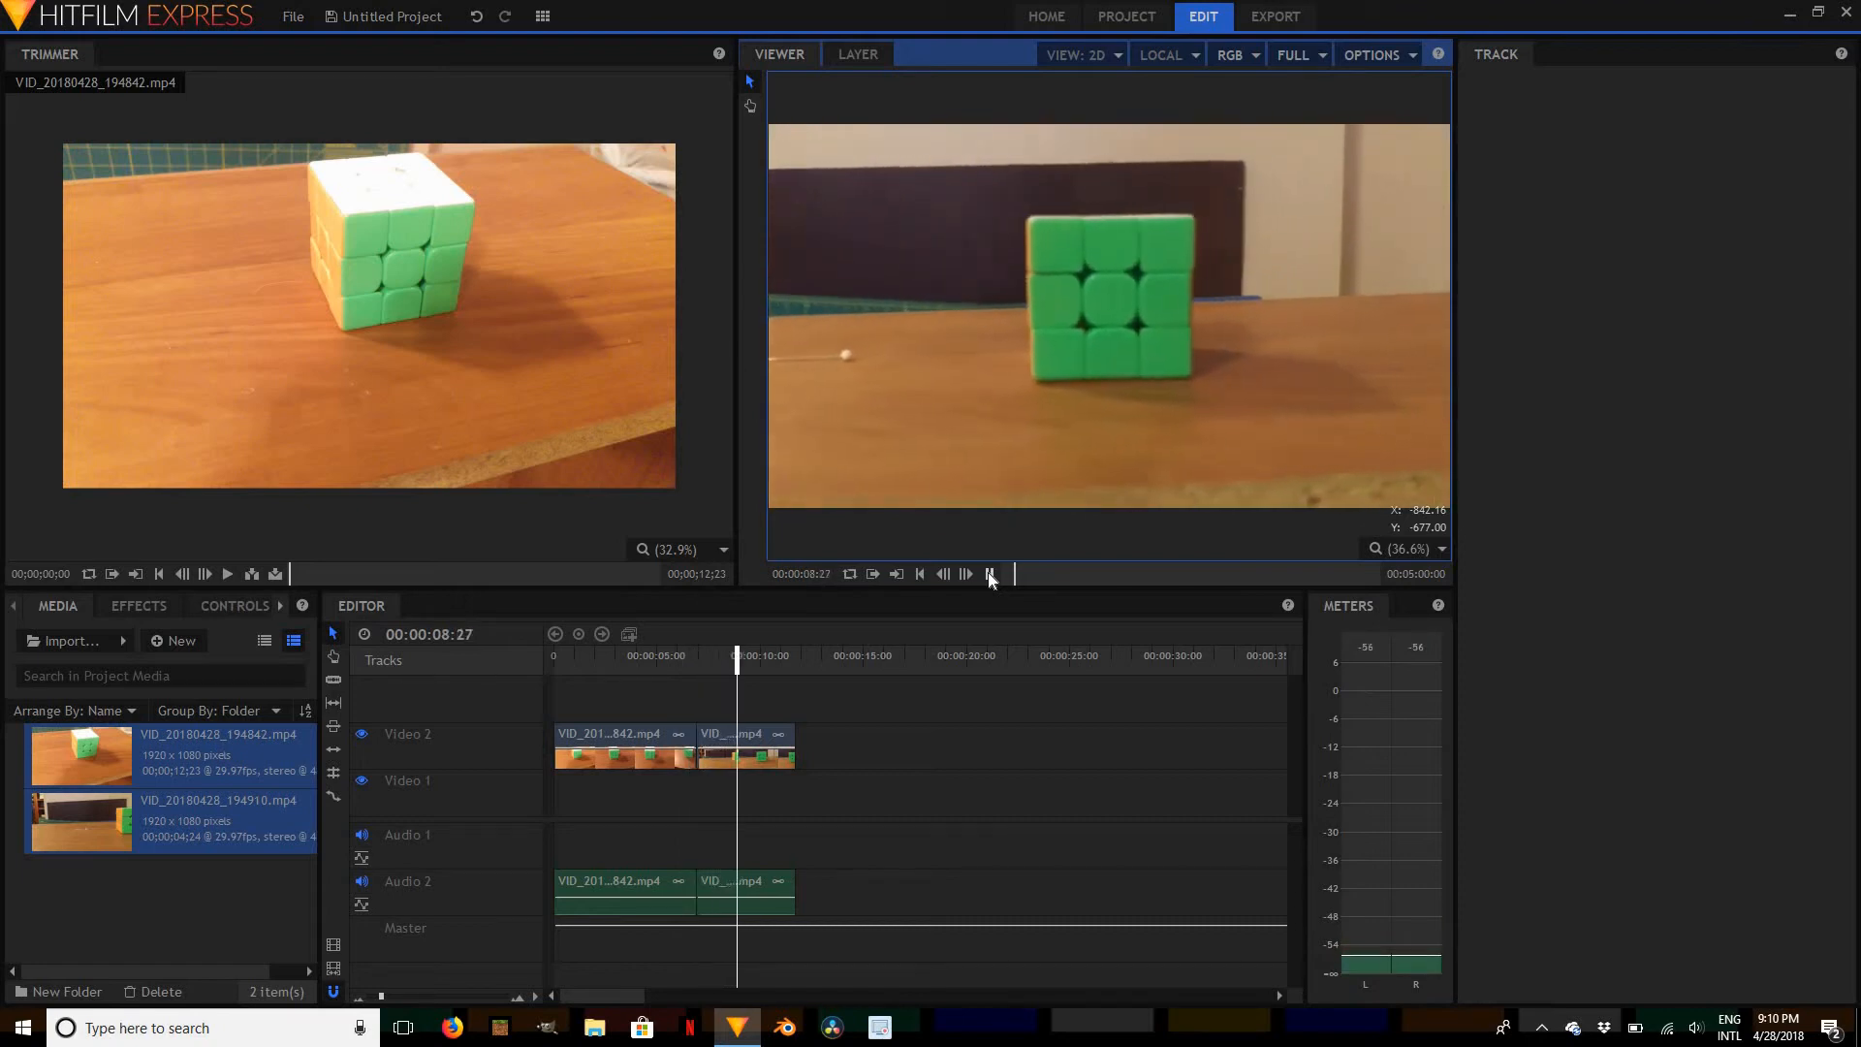
pyautogui.click(991, 578)
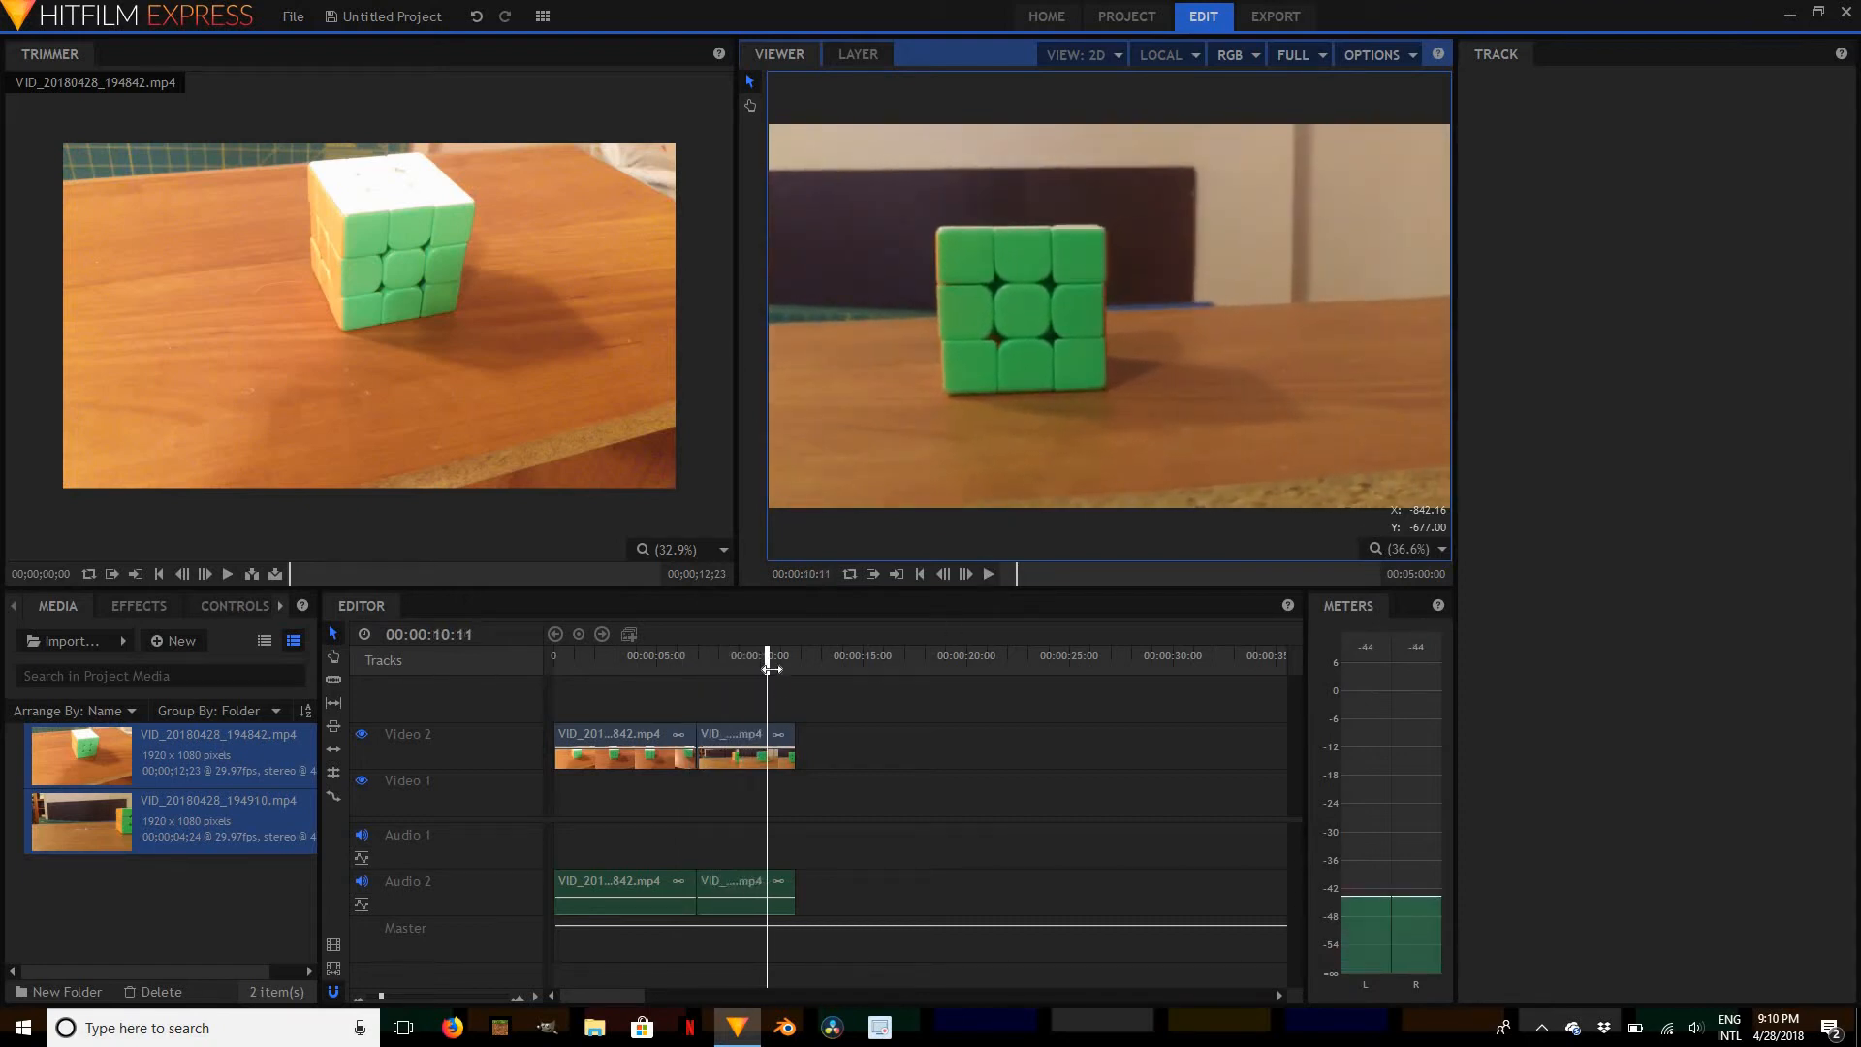
# Make a composite shot named "linear camera motion" from the second clip, keeping Selected Clip and Leave Here
pyautogui.click(740, 751)
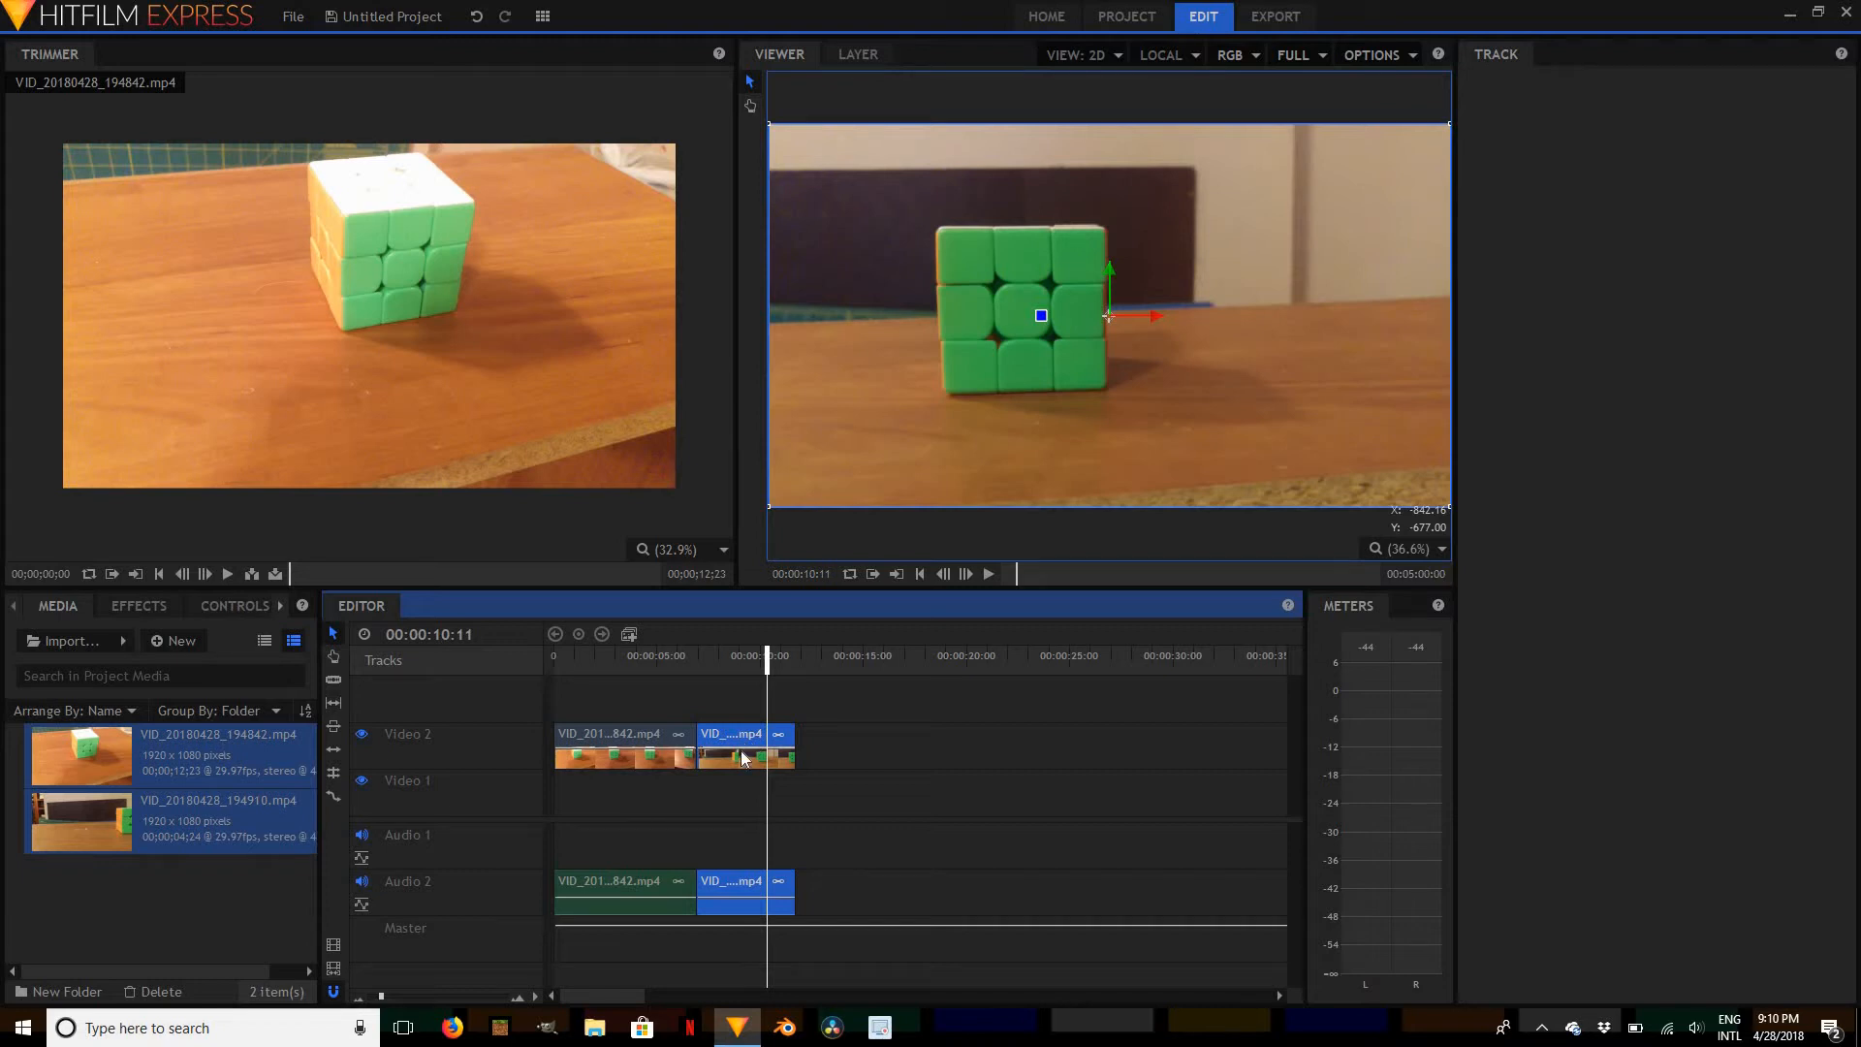
pyautogui.rightClick(743, 757)
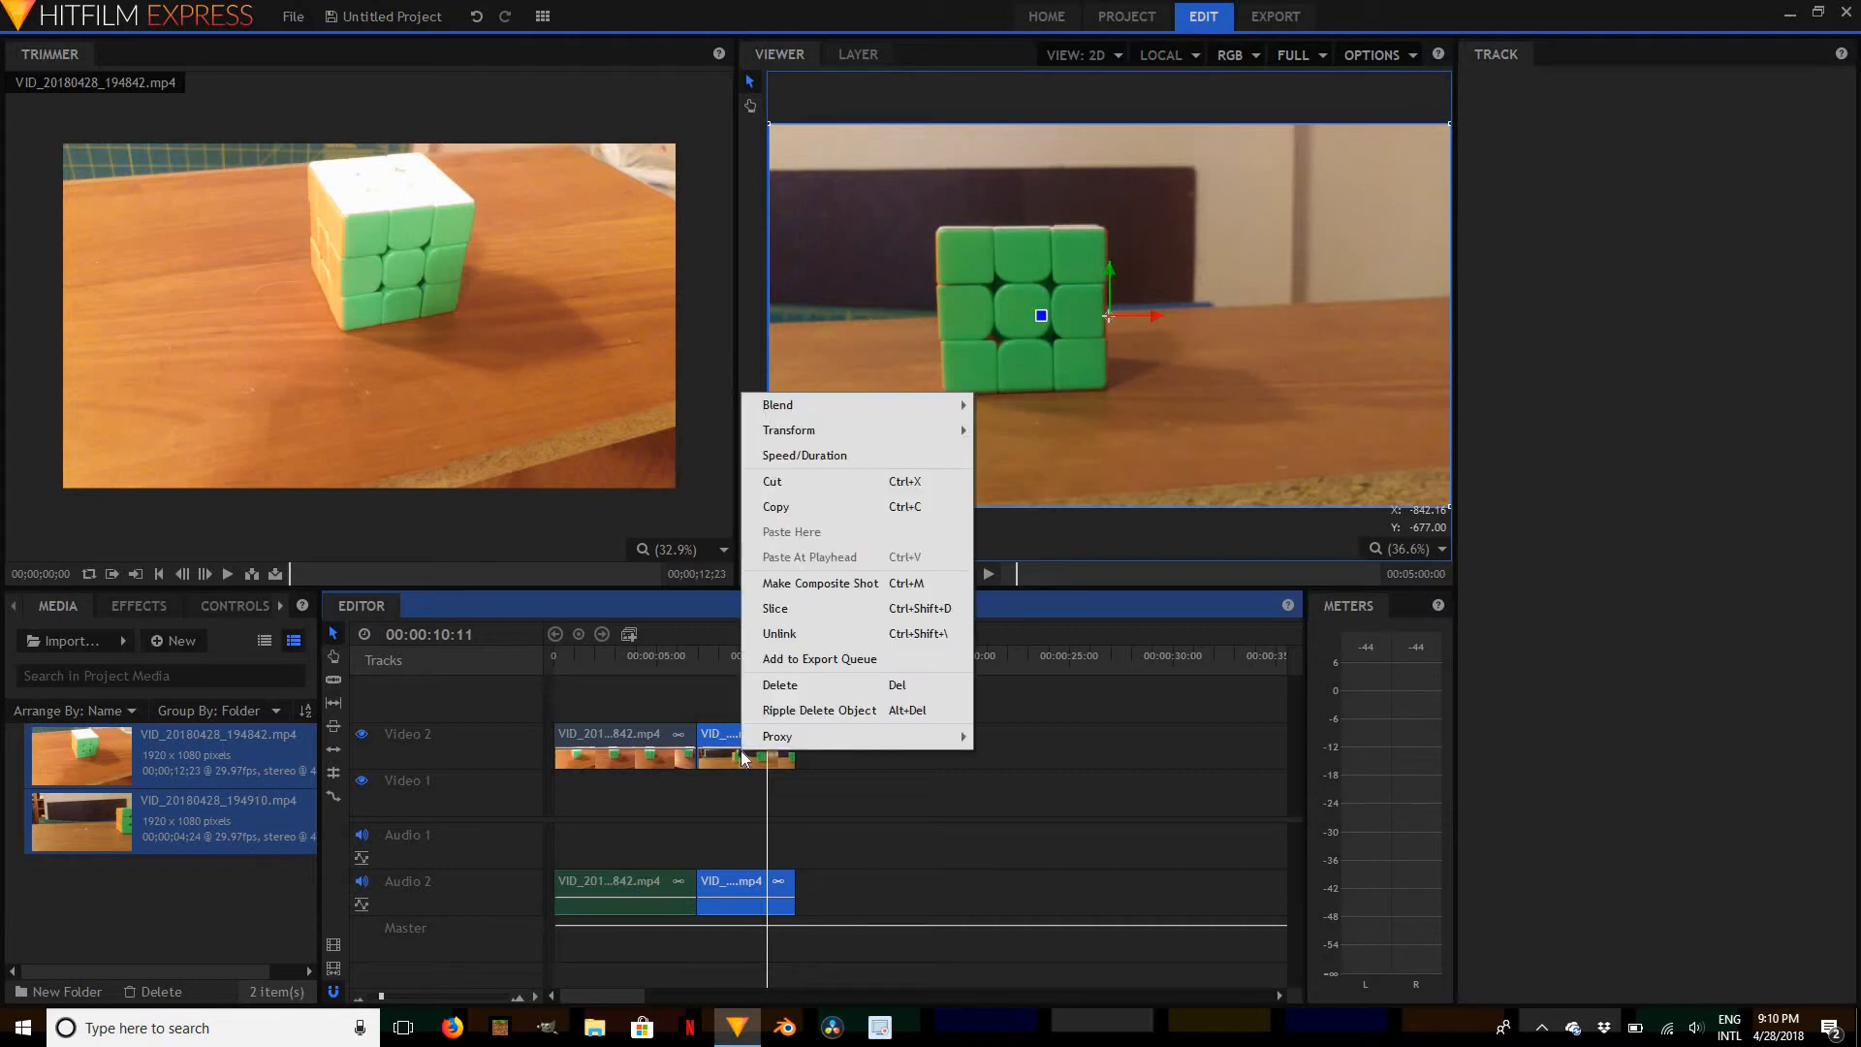
pyautogui.click(824, 585)
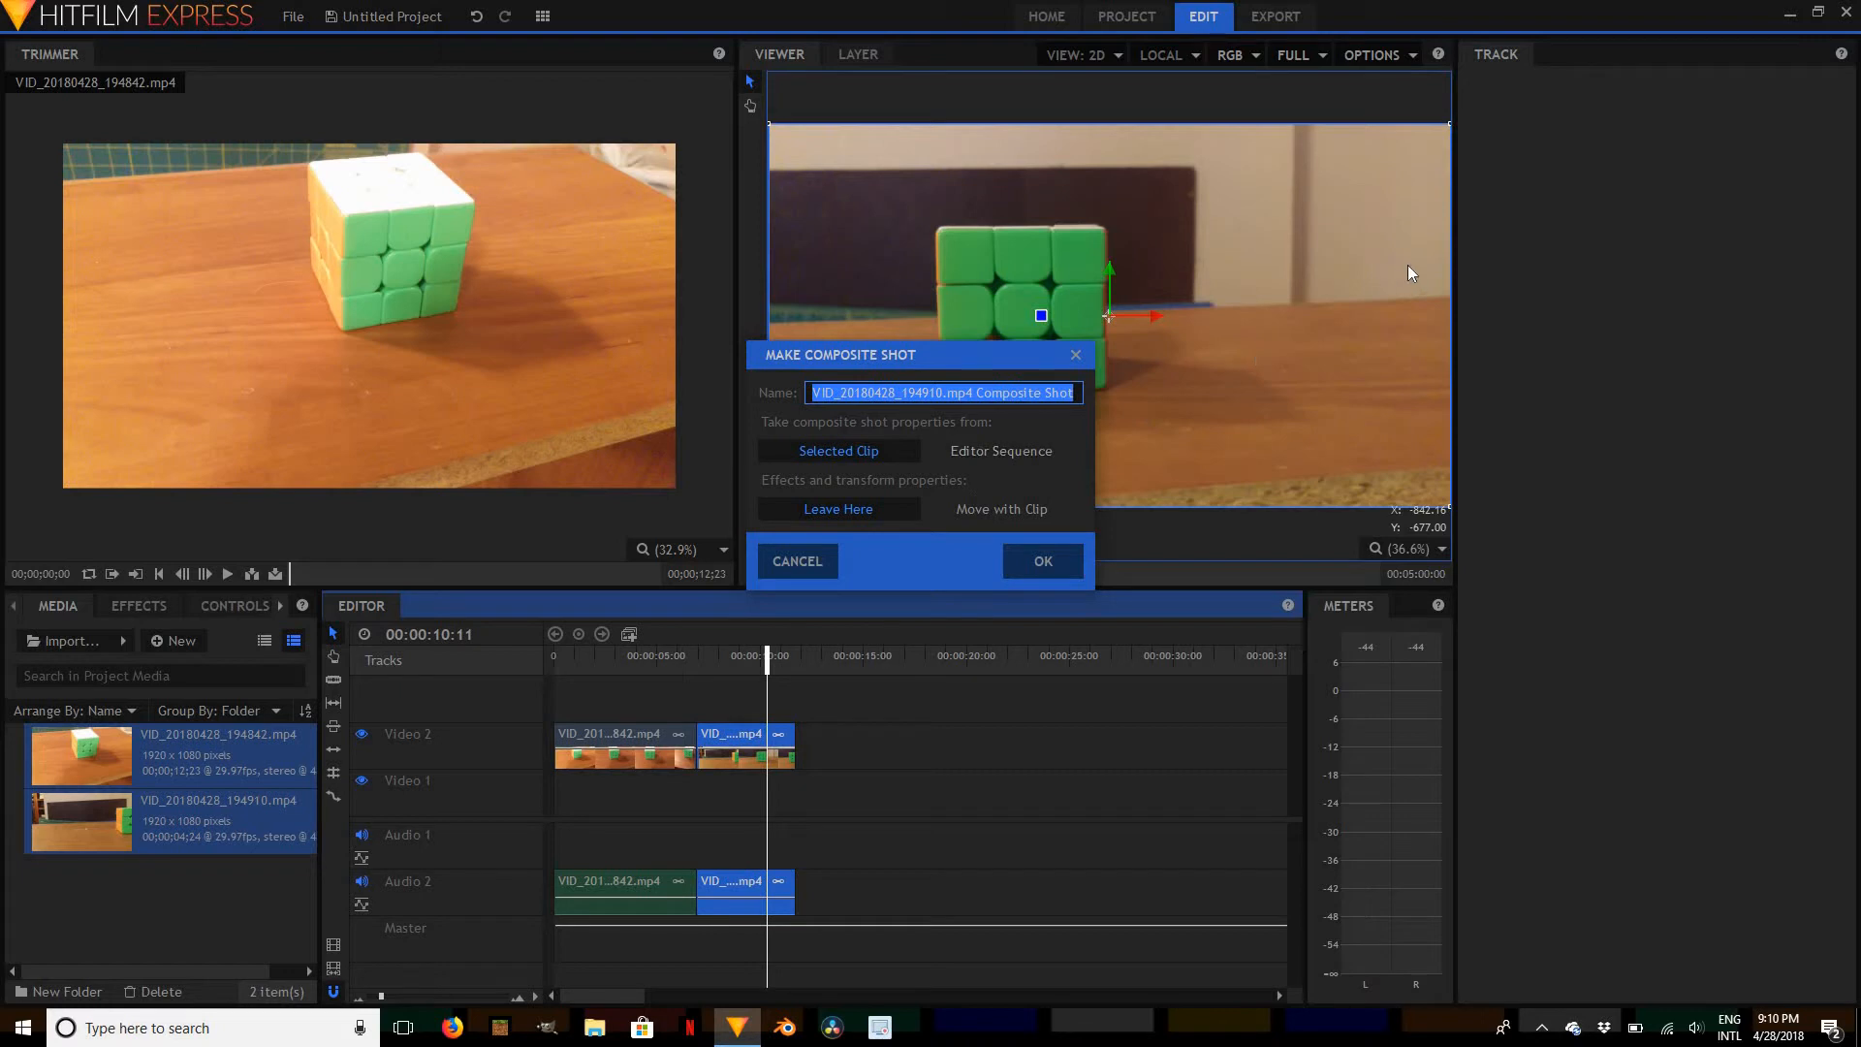
pyautogui.write('linear camer')
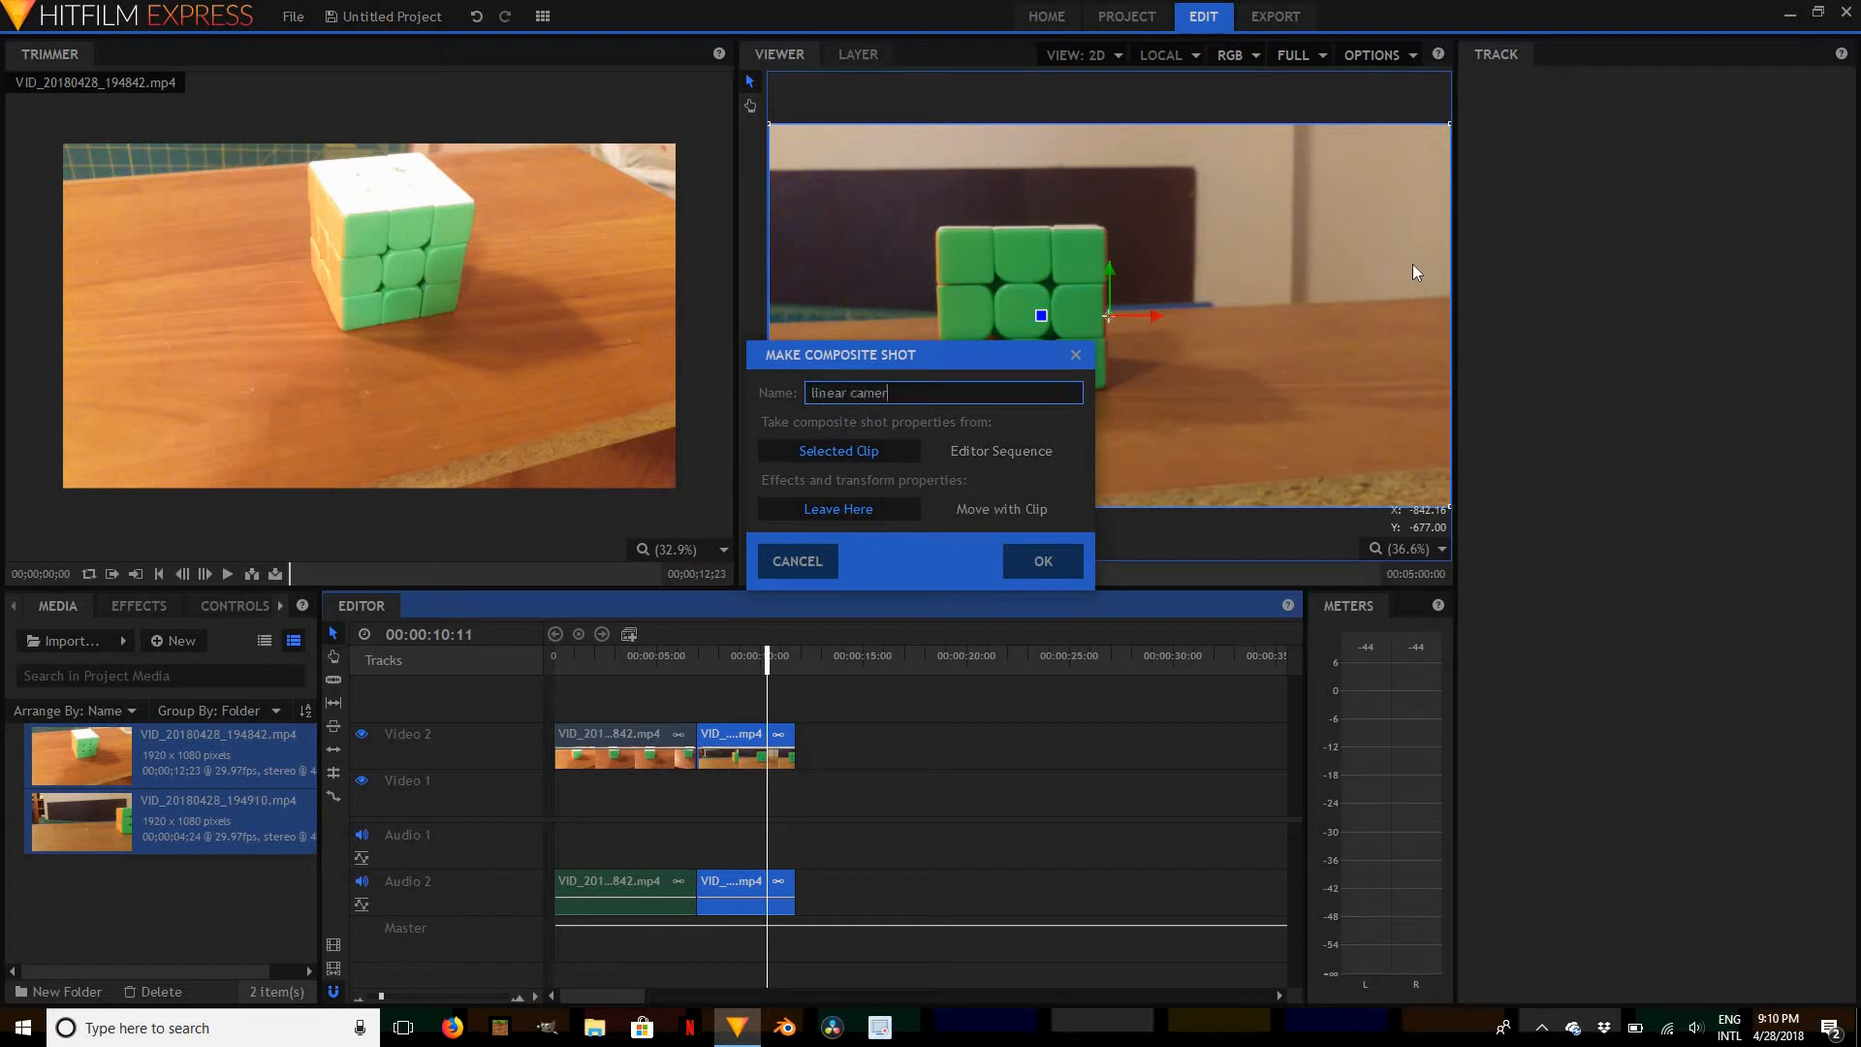
pyautogui.write('a motion')
pyautogui.press('Return')
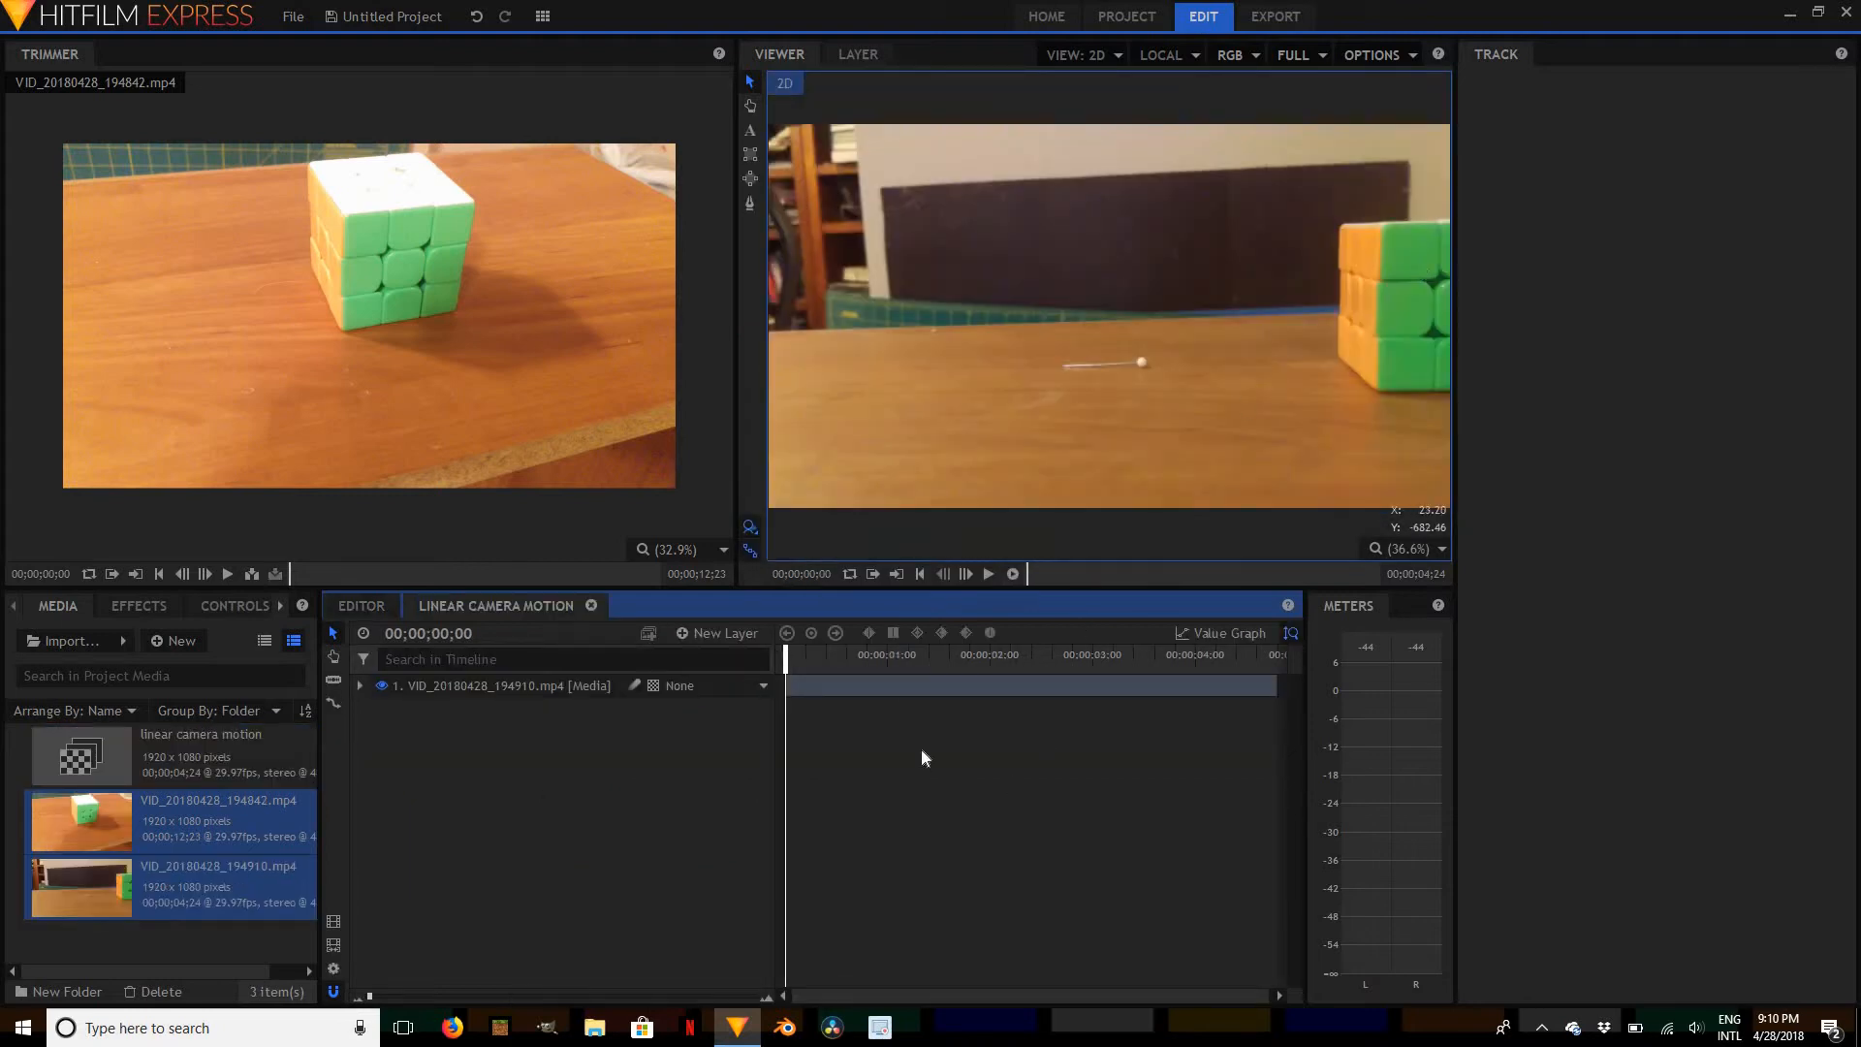
# Add a tracker to the VID_20180428_194910.mp4 layer and set its type to Double Points (Position/Scale/Rotation)
pyautogui.click(358, 685)
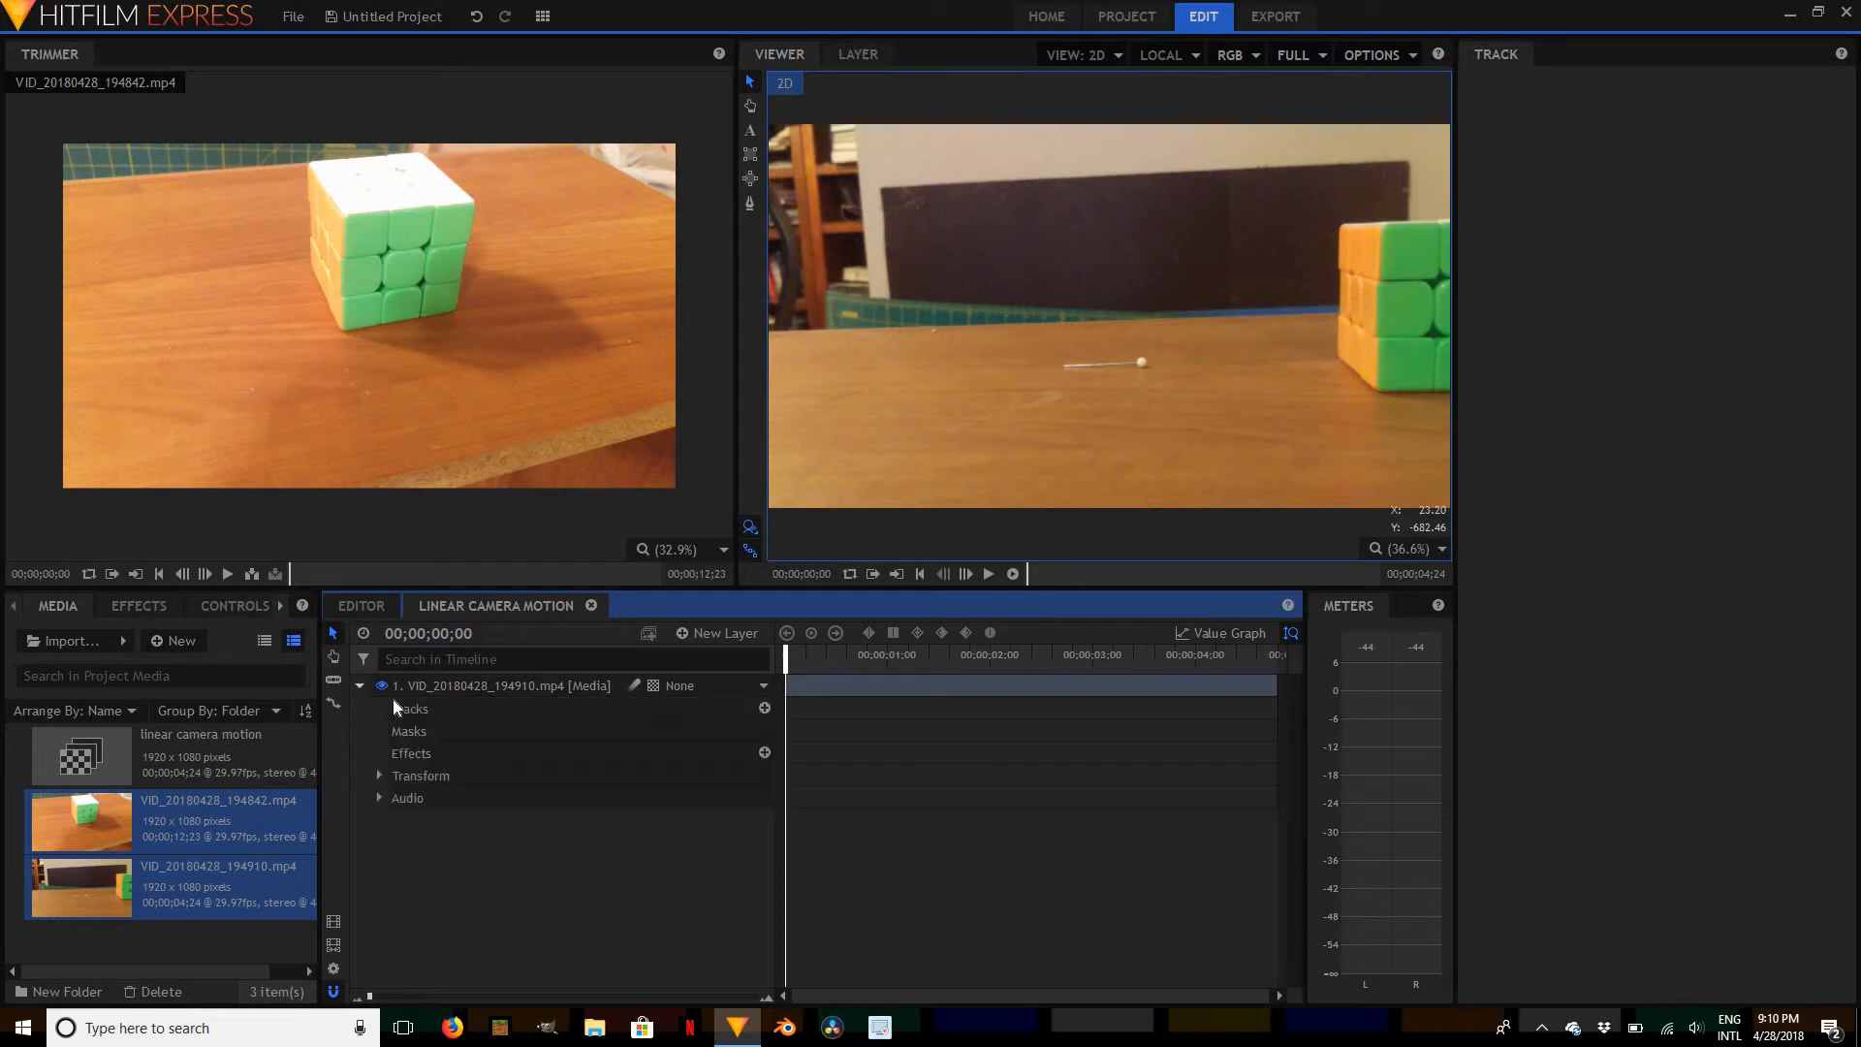
pyautogui.click(764, 709)
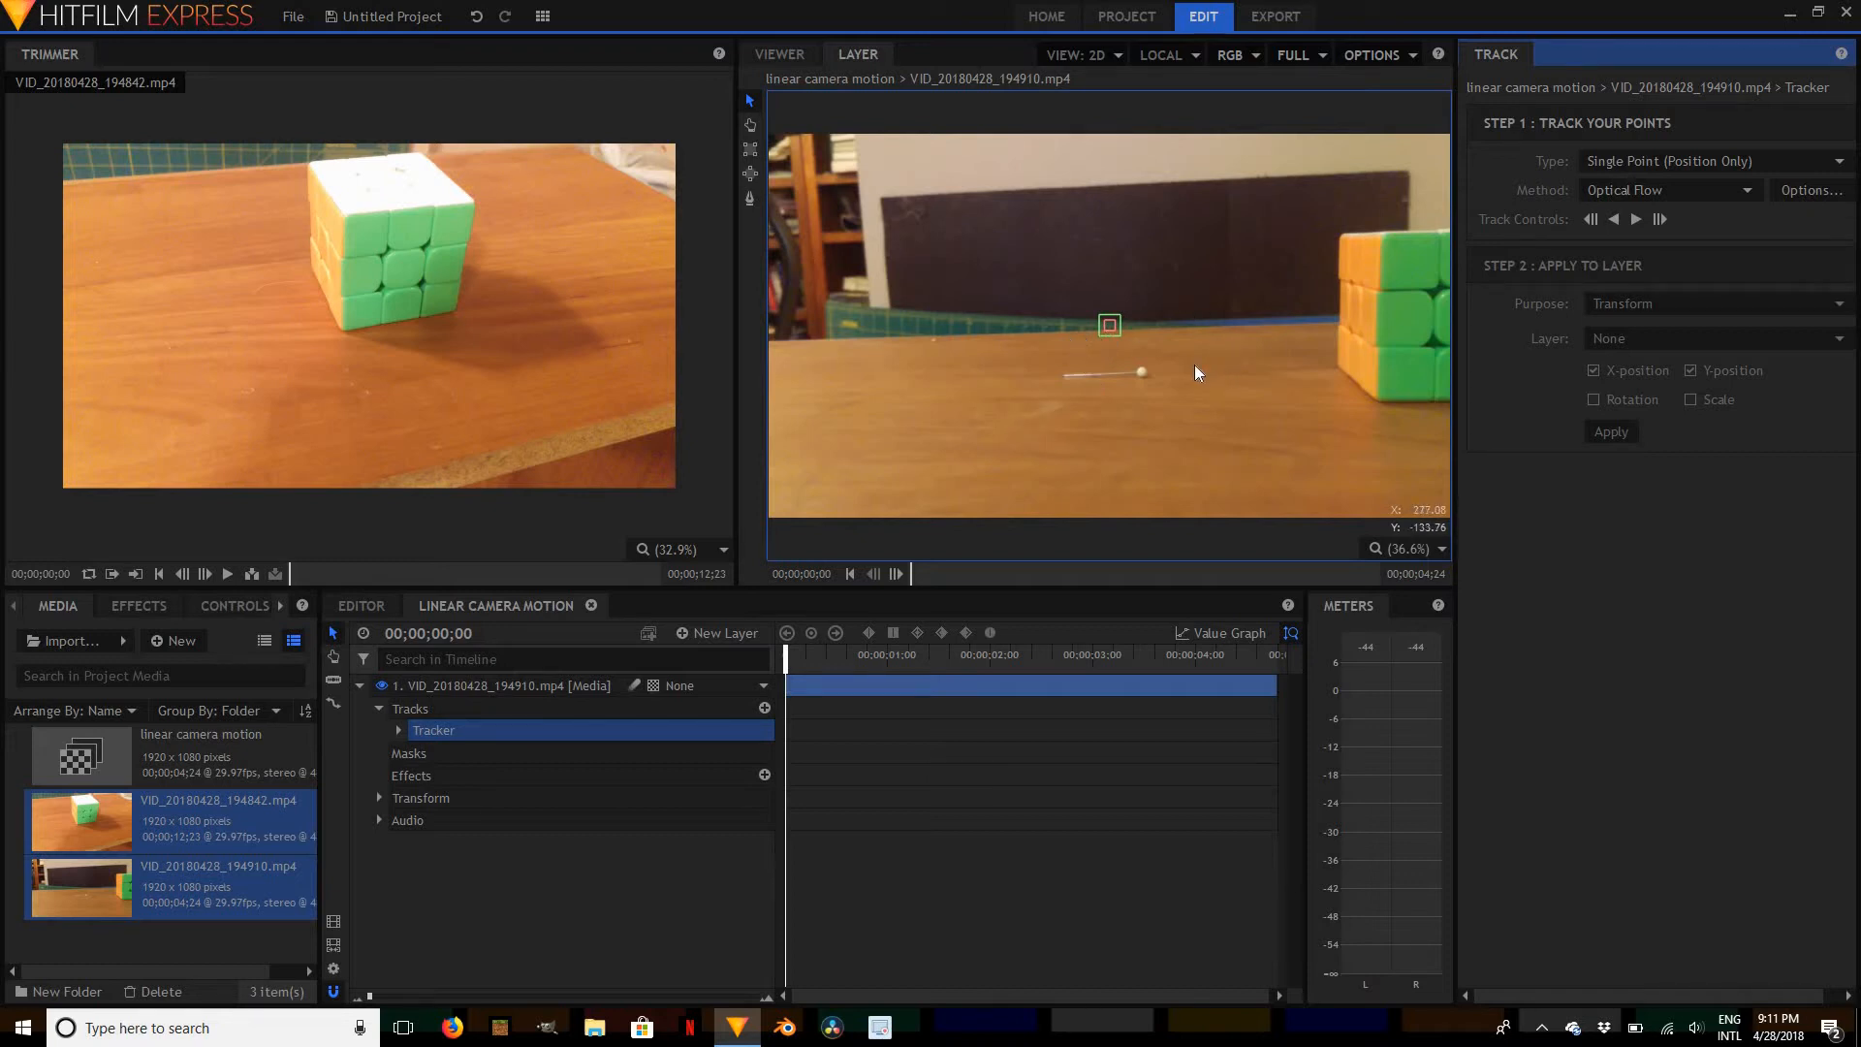
pyautogui.click(1702, 165)
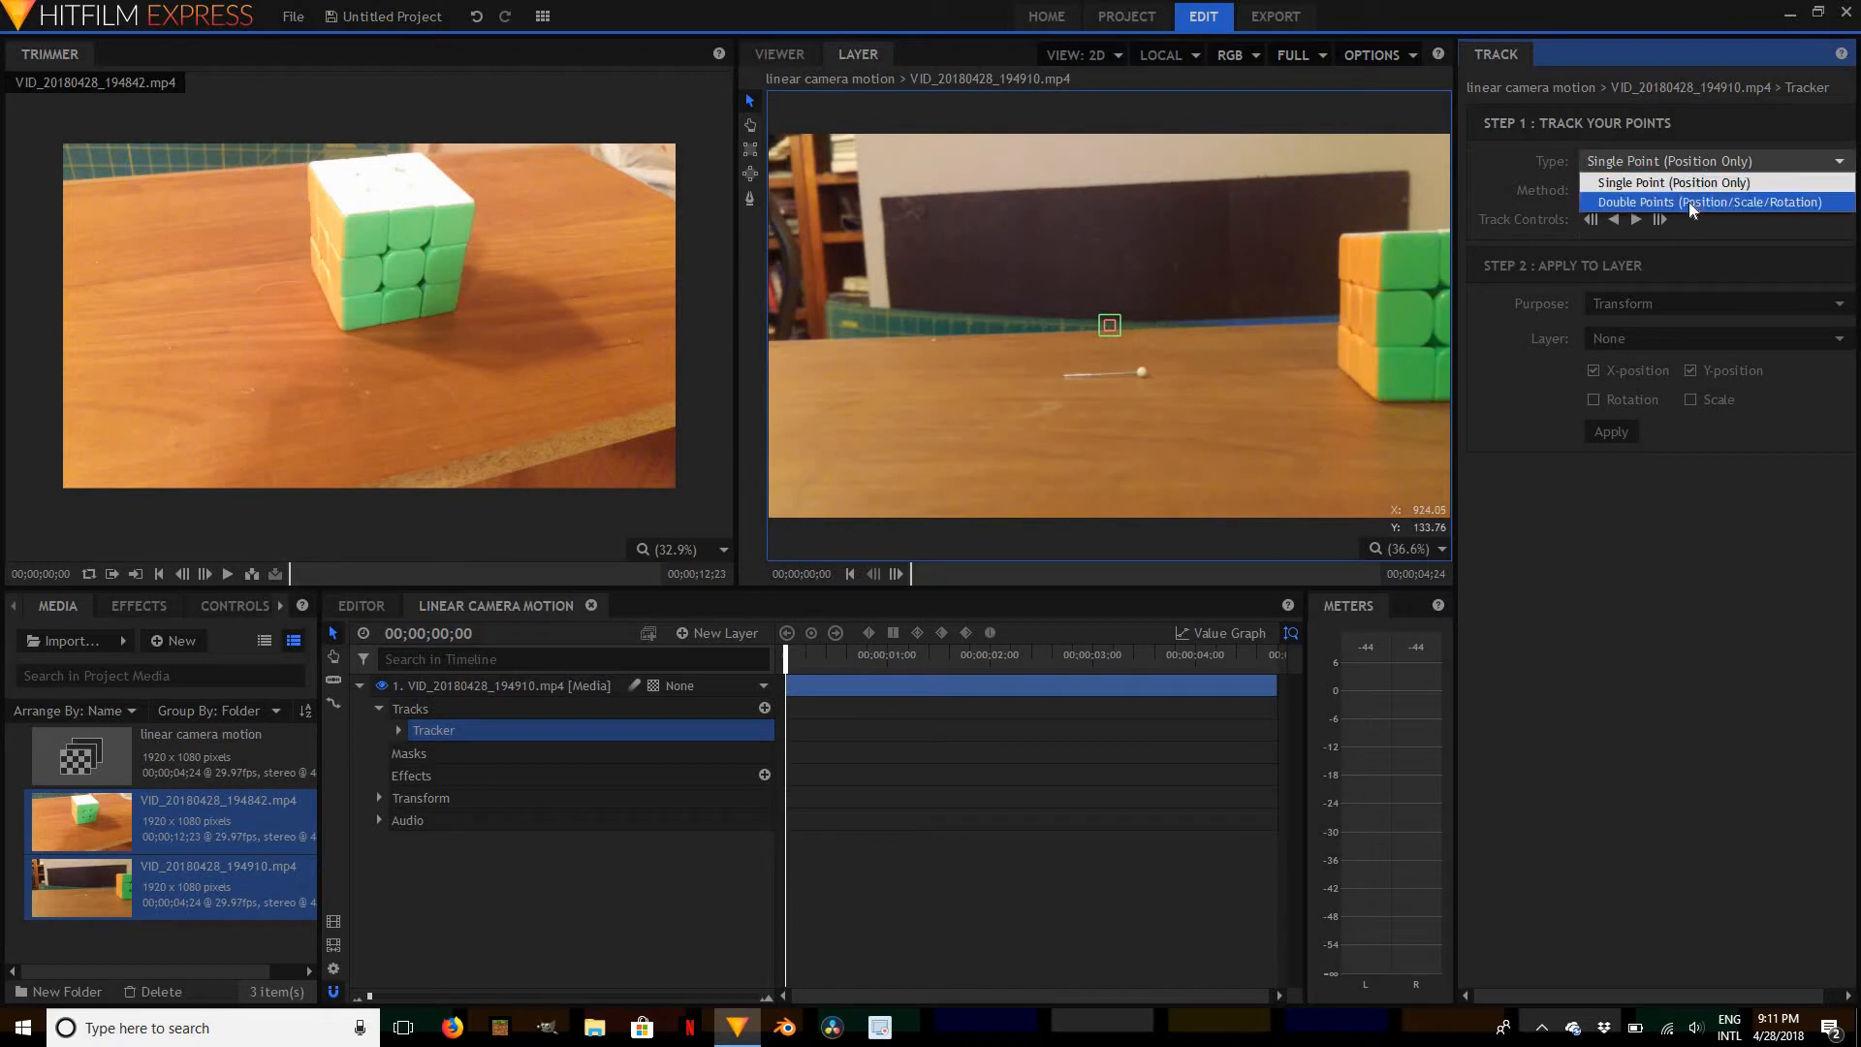
pyautogui.click(1688, 202)
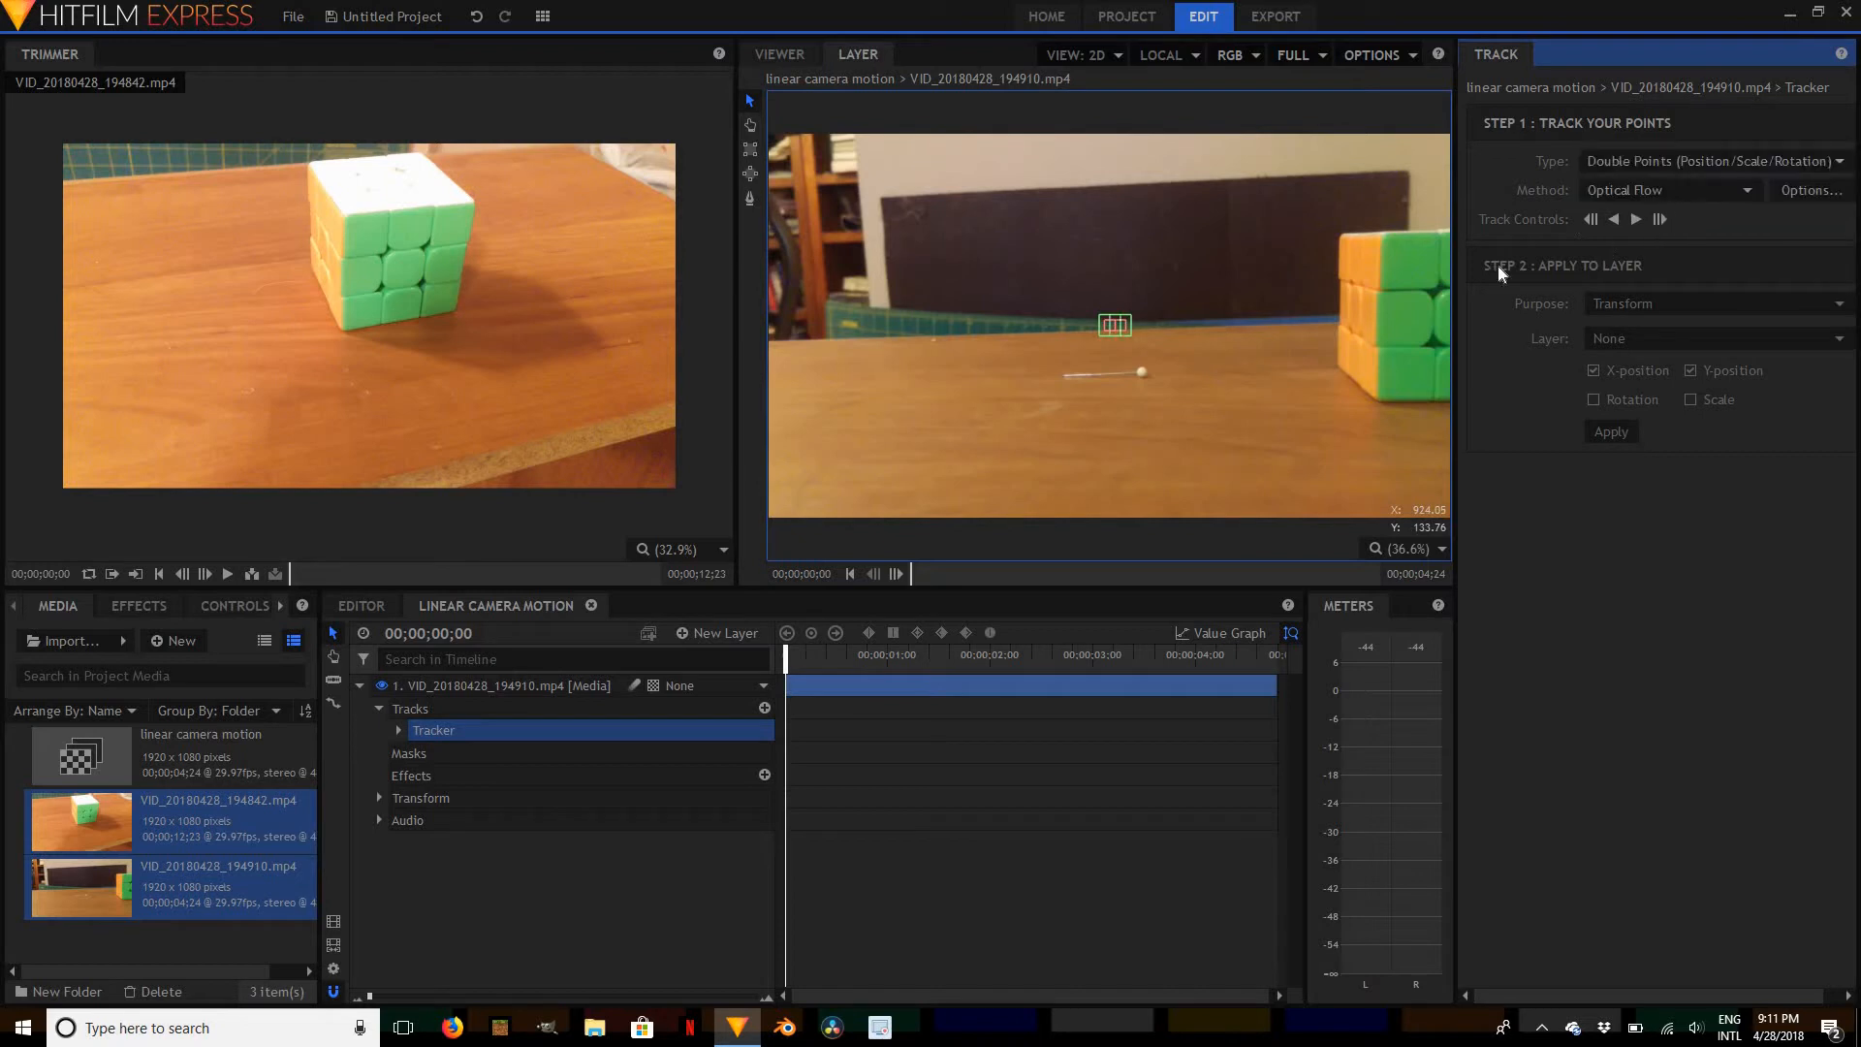
# Position one tracking point on the cube's green face at the frame edge and enlarge its tracking boxes
pyautogui.click(1107, 328)
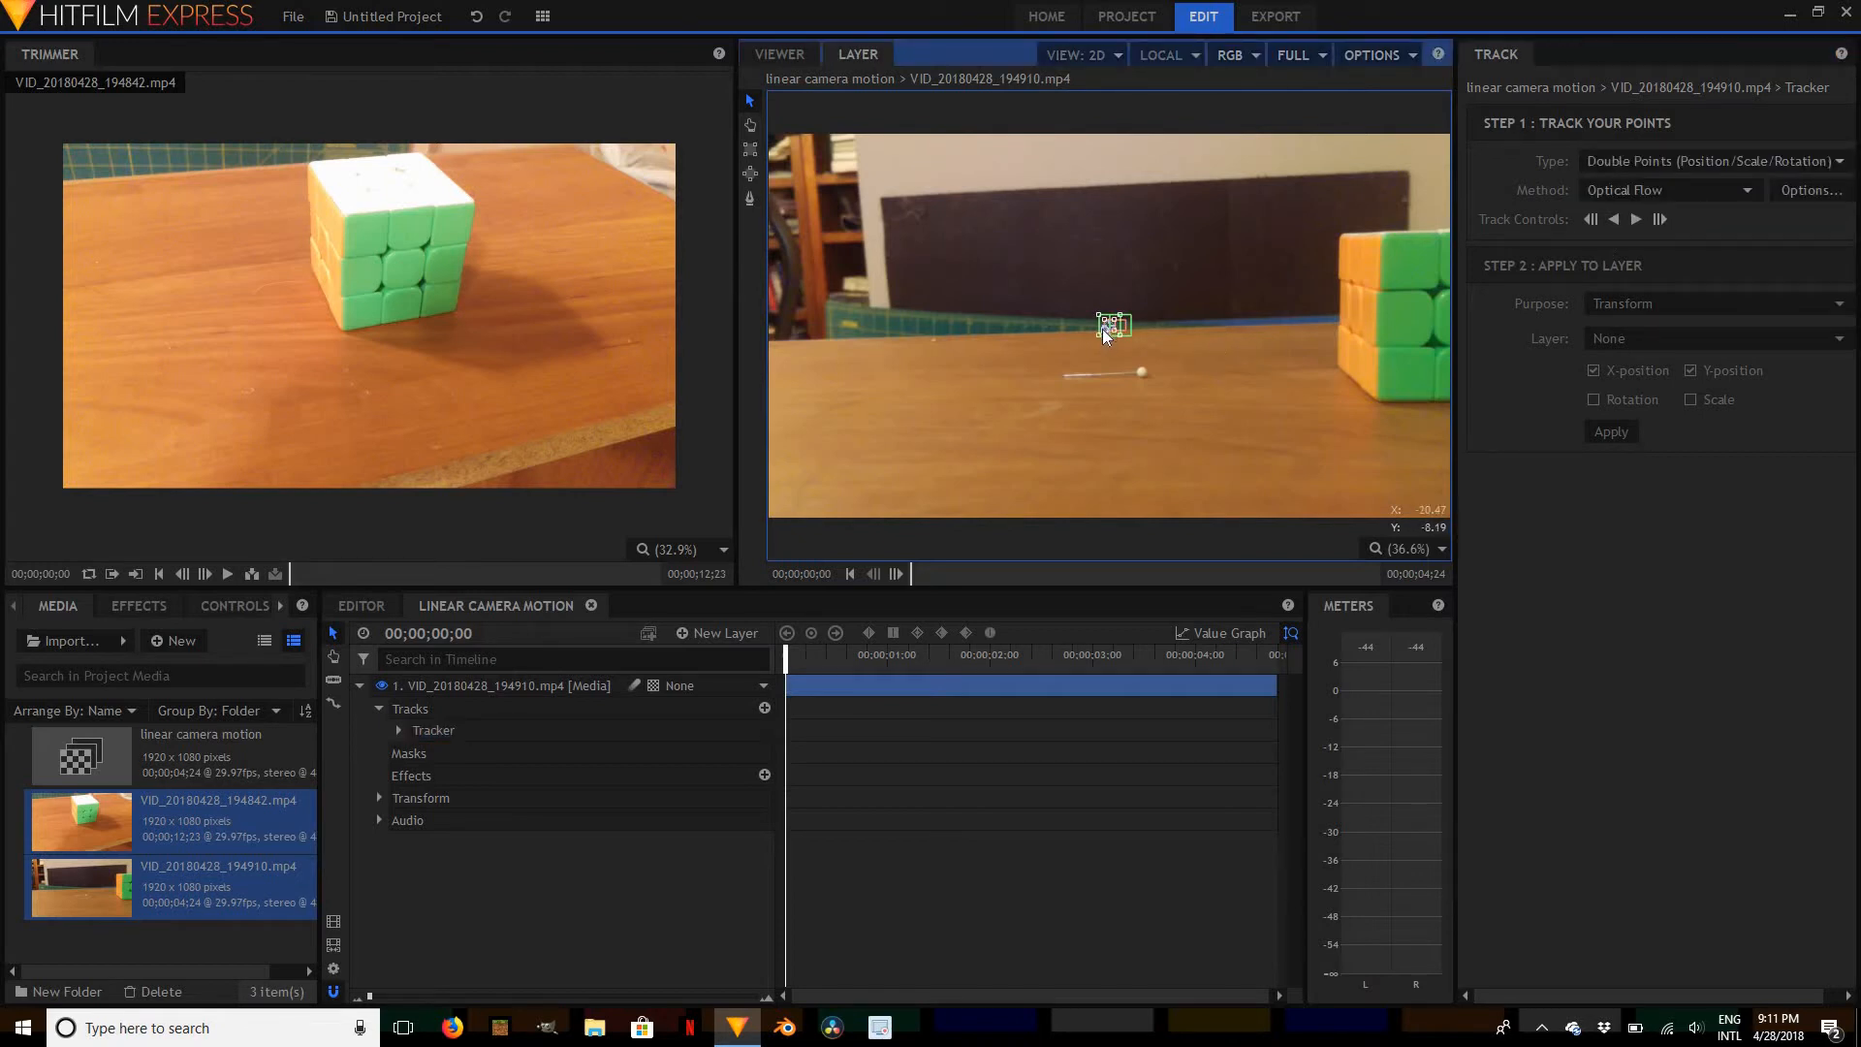
pyautogui.moveTo(1081, 342); pyautogui.dragTo(1413, 305)
pyautogui.moveTo(1420, 305); pyautogui.dragTo(1424, 305)
pyautogui.moveTo(1388, 347); pyautogui.dragTo(1399, 332)
pyautogui.moveTo(1408, 332); pyautogui.dragTo(1410, 326)
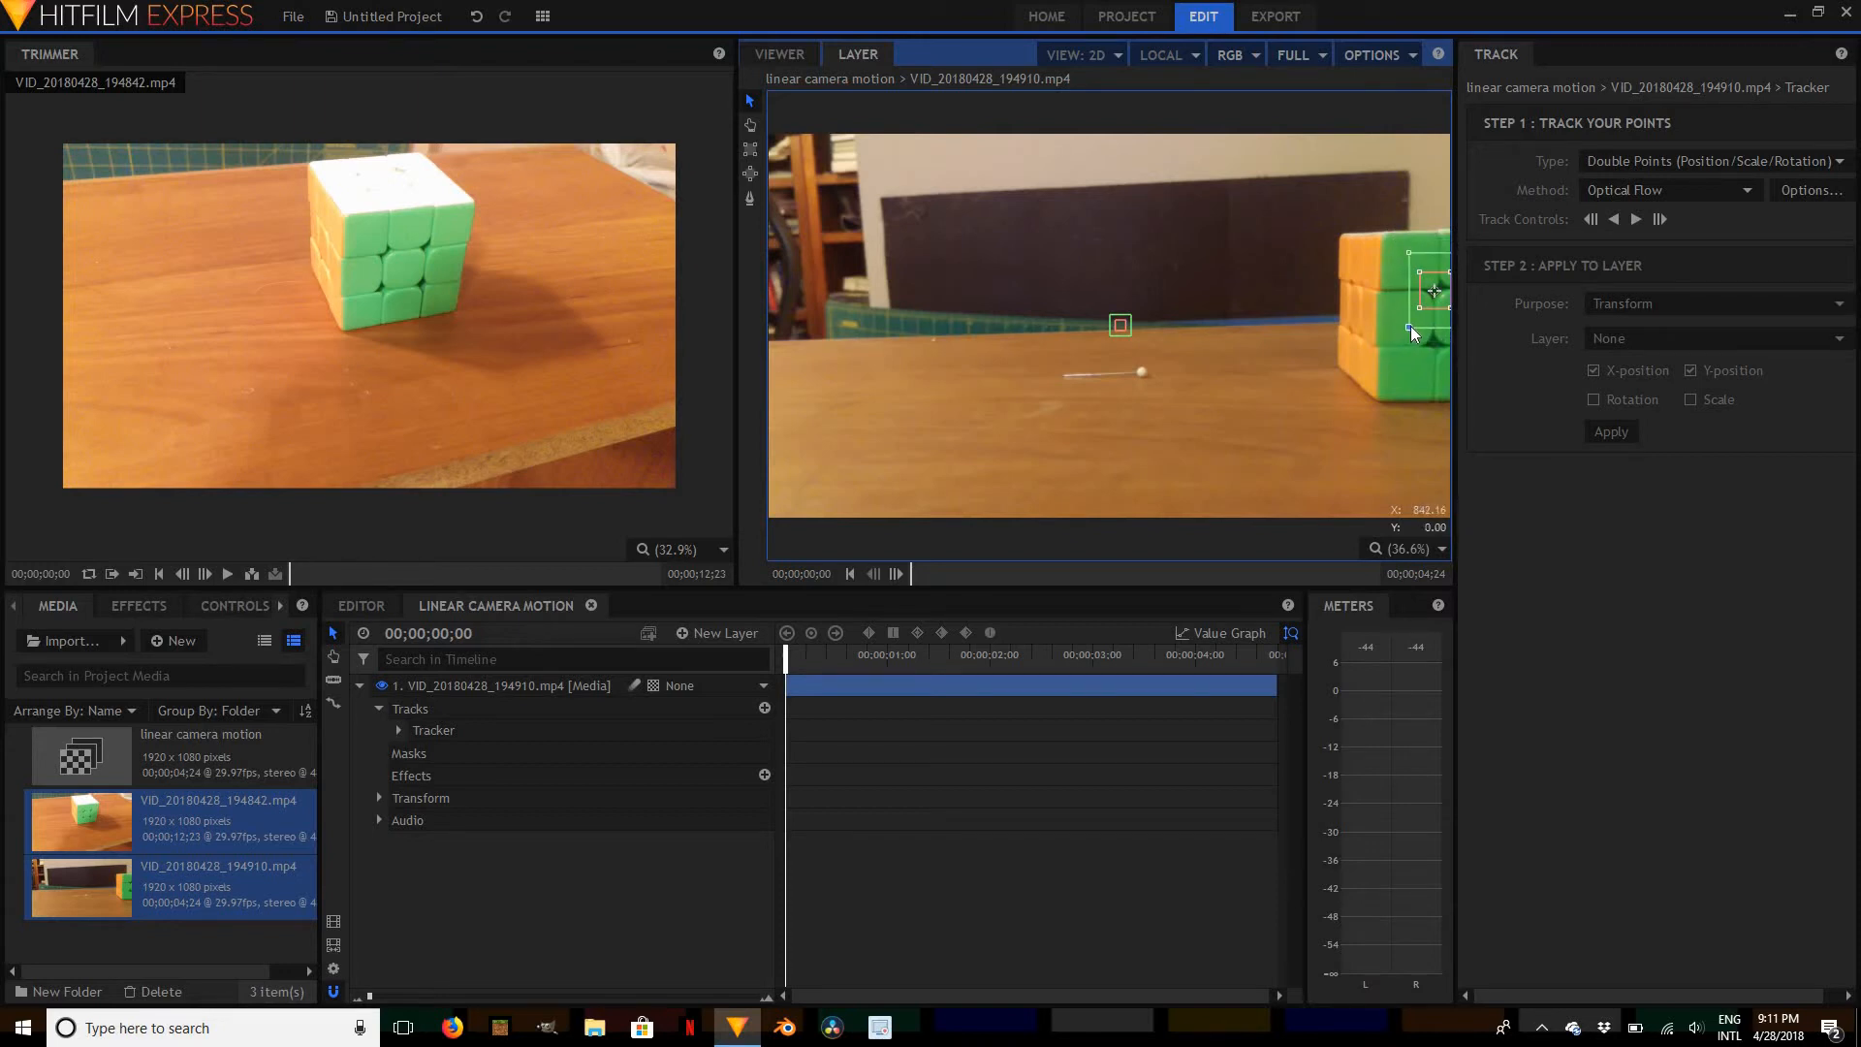
# Enlarge the search area and feature box of the second tracking point at the frame's centre
pyautogui.click(1123, 325)
pyautogui.scroll(3, 1121, 327)
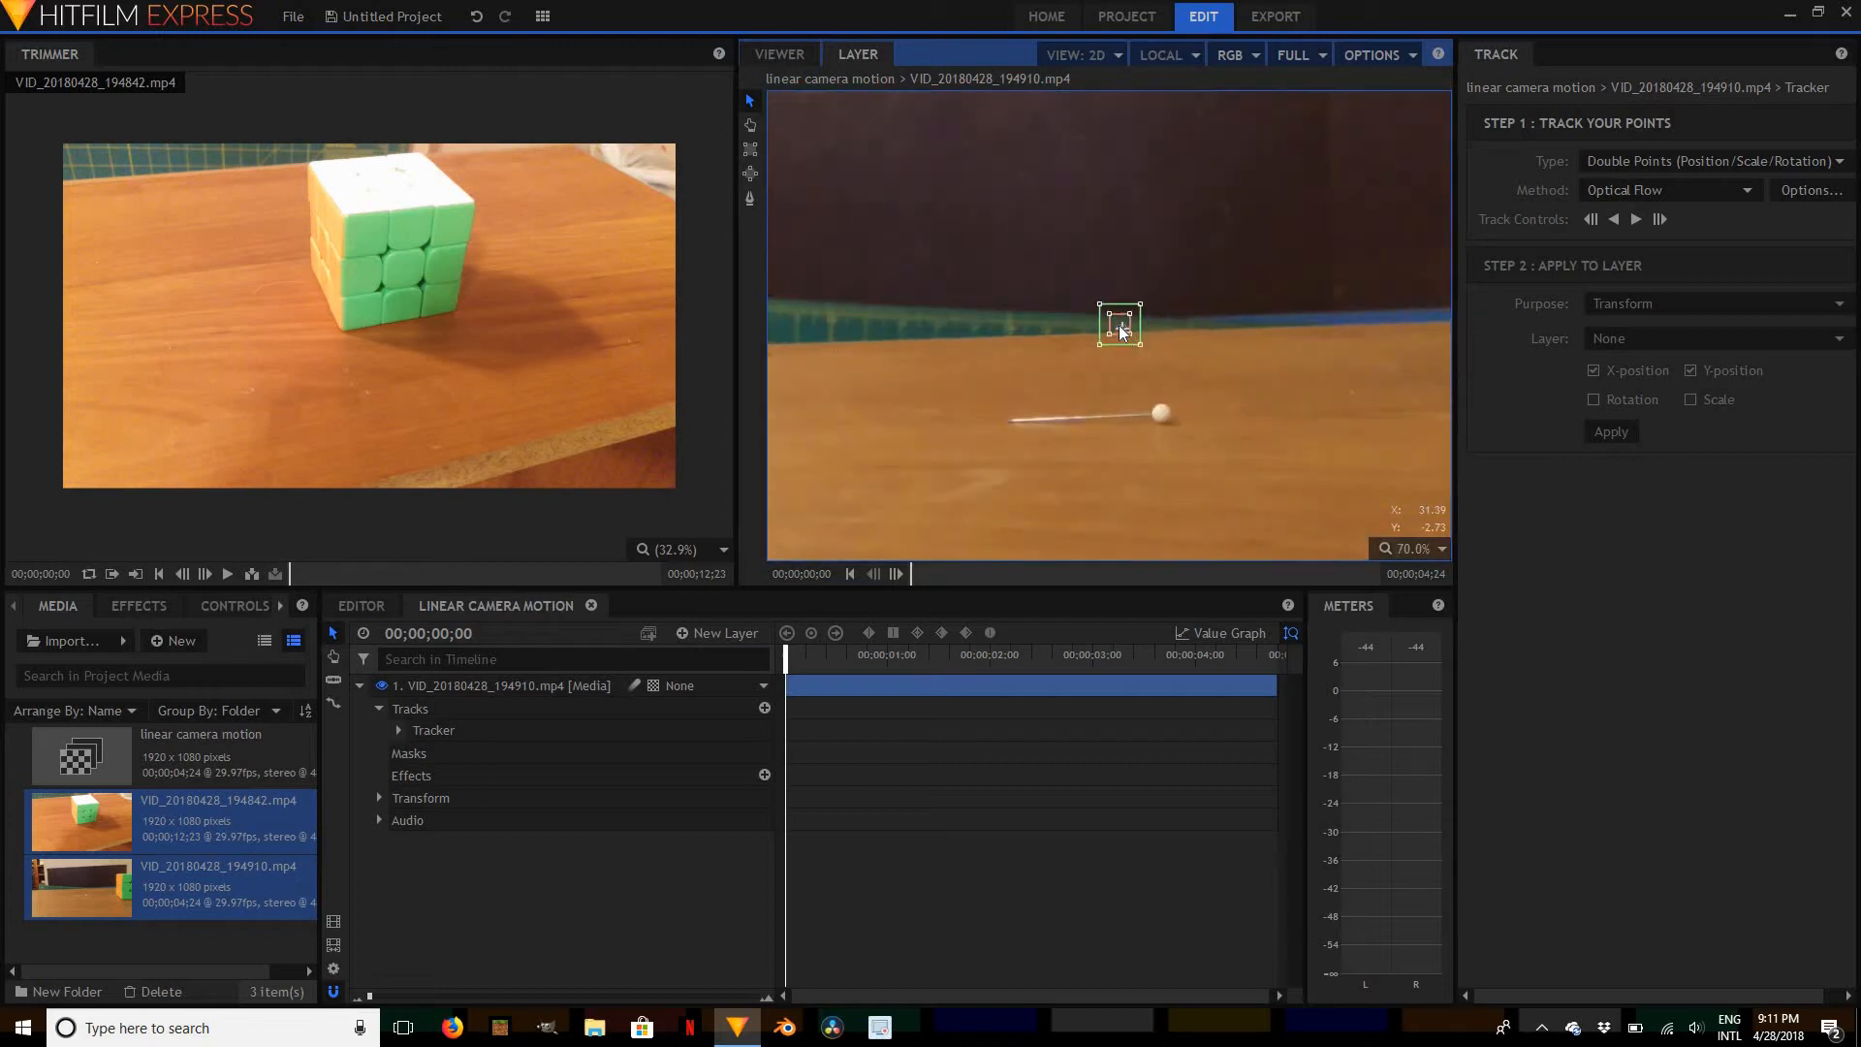
pyautogui.scroll(2, 1123, 326)
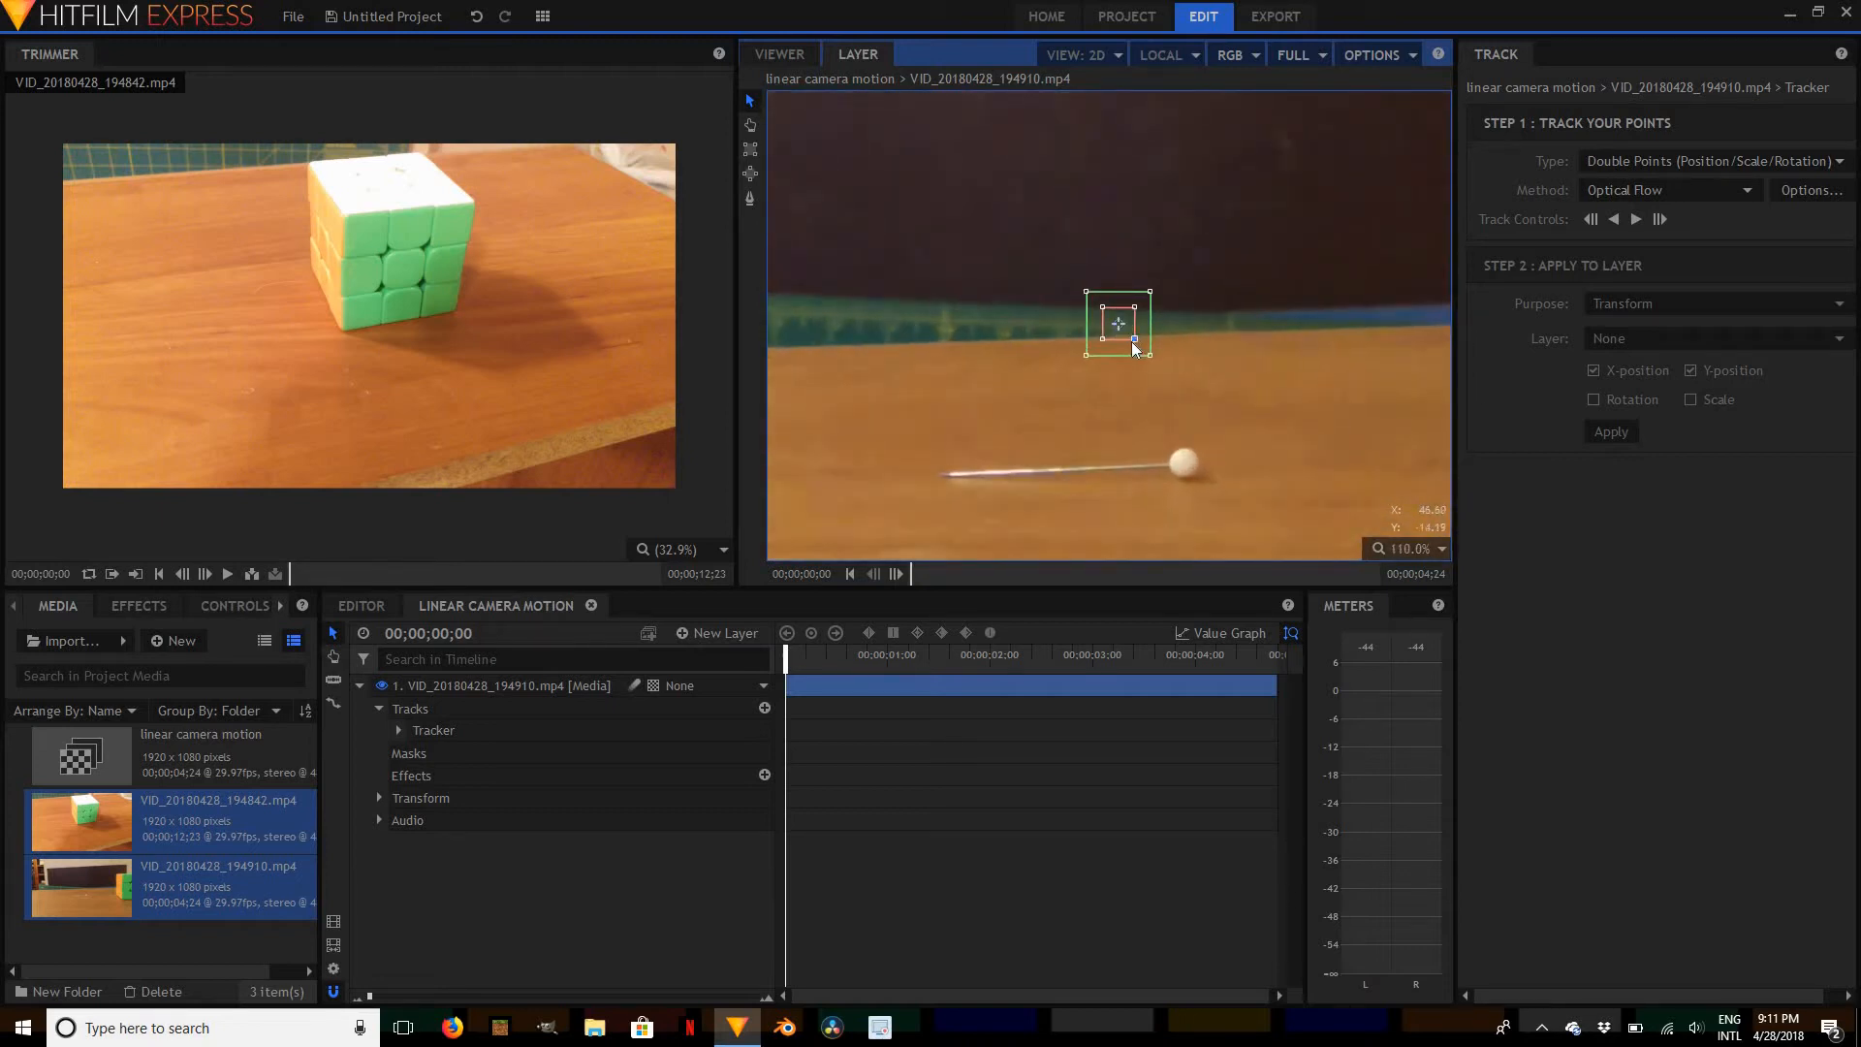
pyautogui.moveTo(1139, 347); pyautogui.dragTo(1285, 485)
pyautogui.moveTo(1224, 417); pyautogui.dragTo(1176, 371)
pyautogui.scroll(-6, 1195, 364)
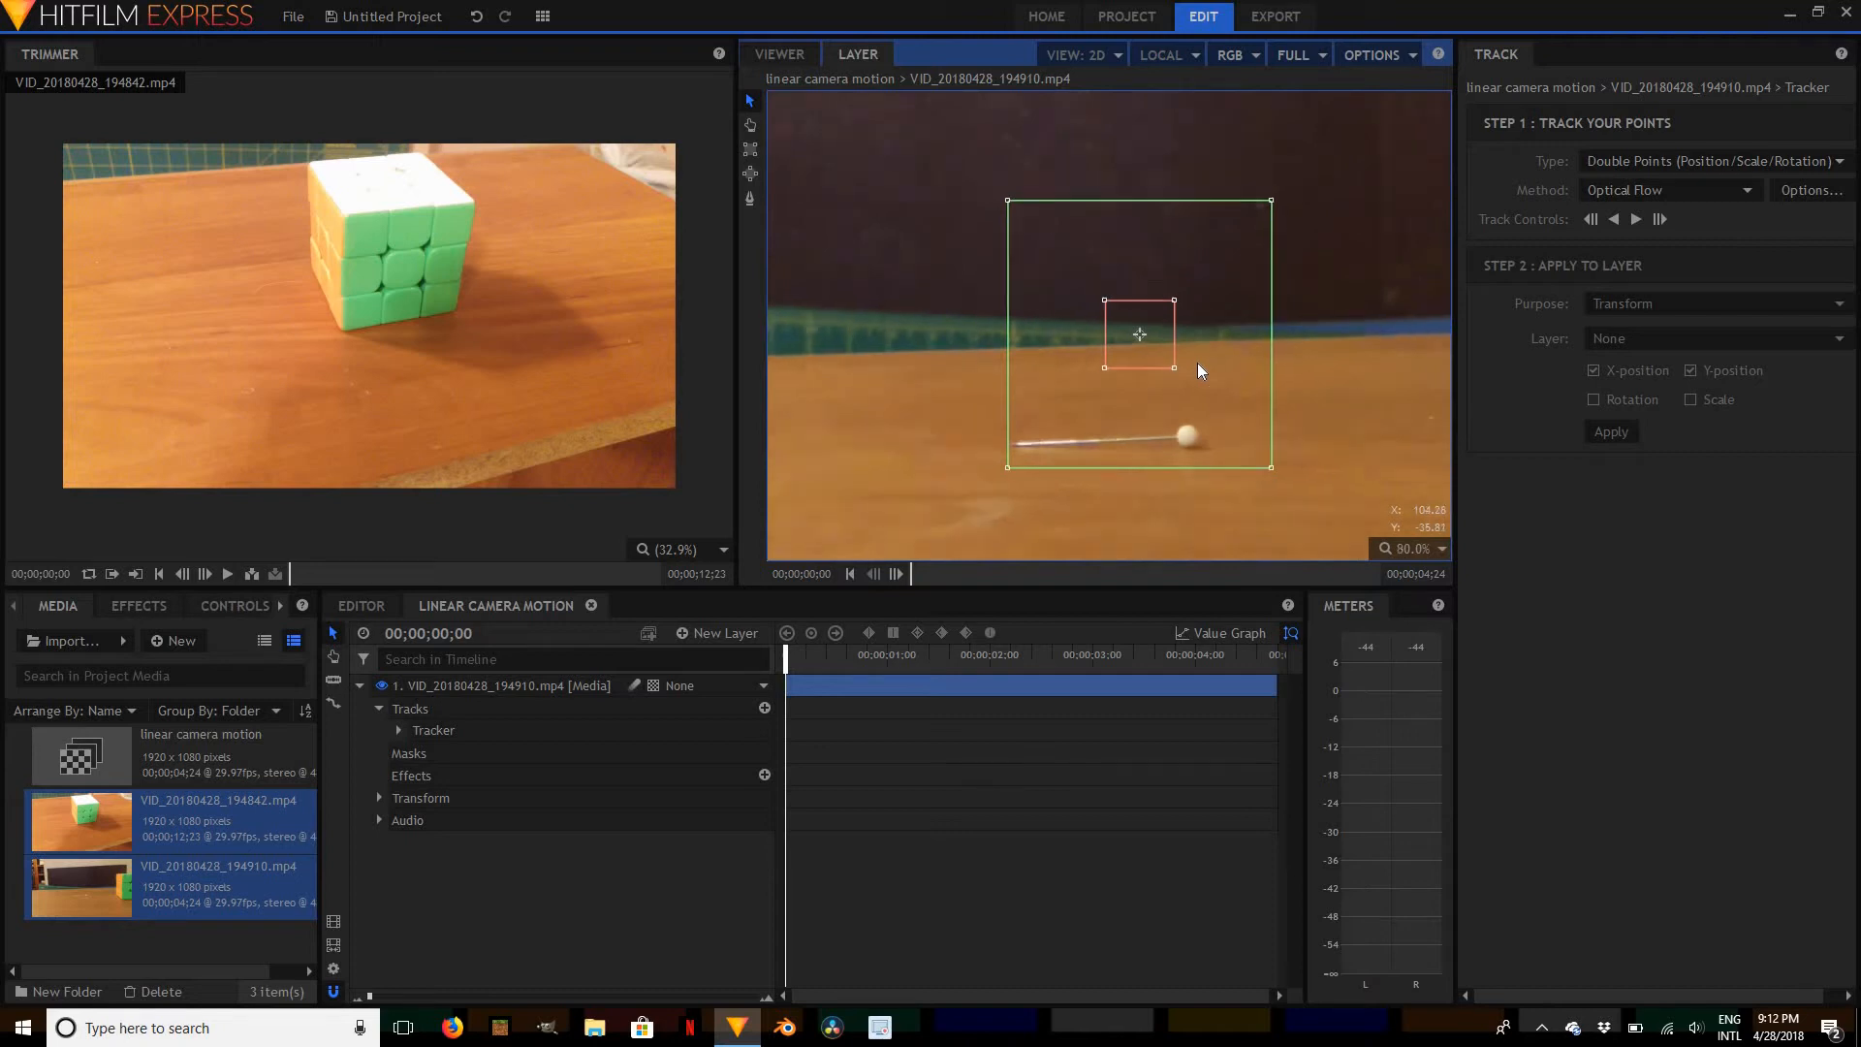
# Move the second tracking point onto the cube's green face below the first point and enlarge the search areas of both points
pyautogui.scroll(1, 1202, 363)
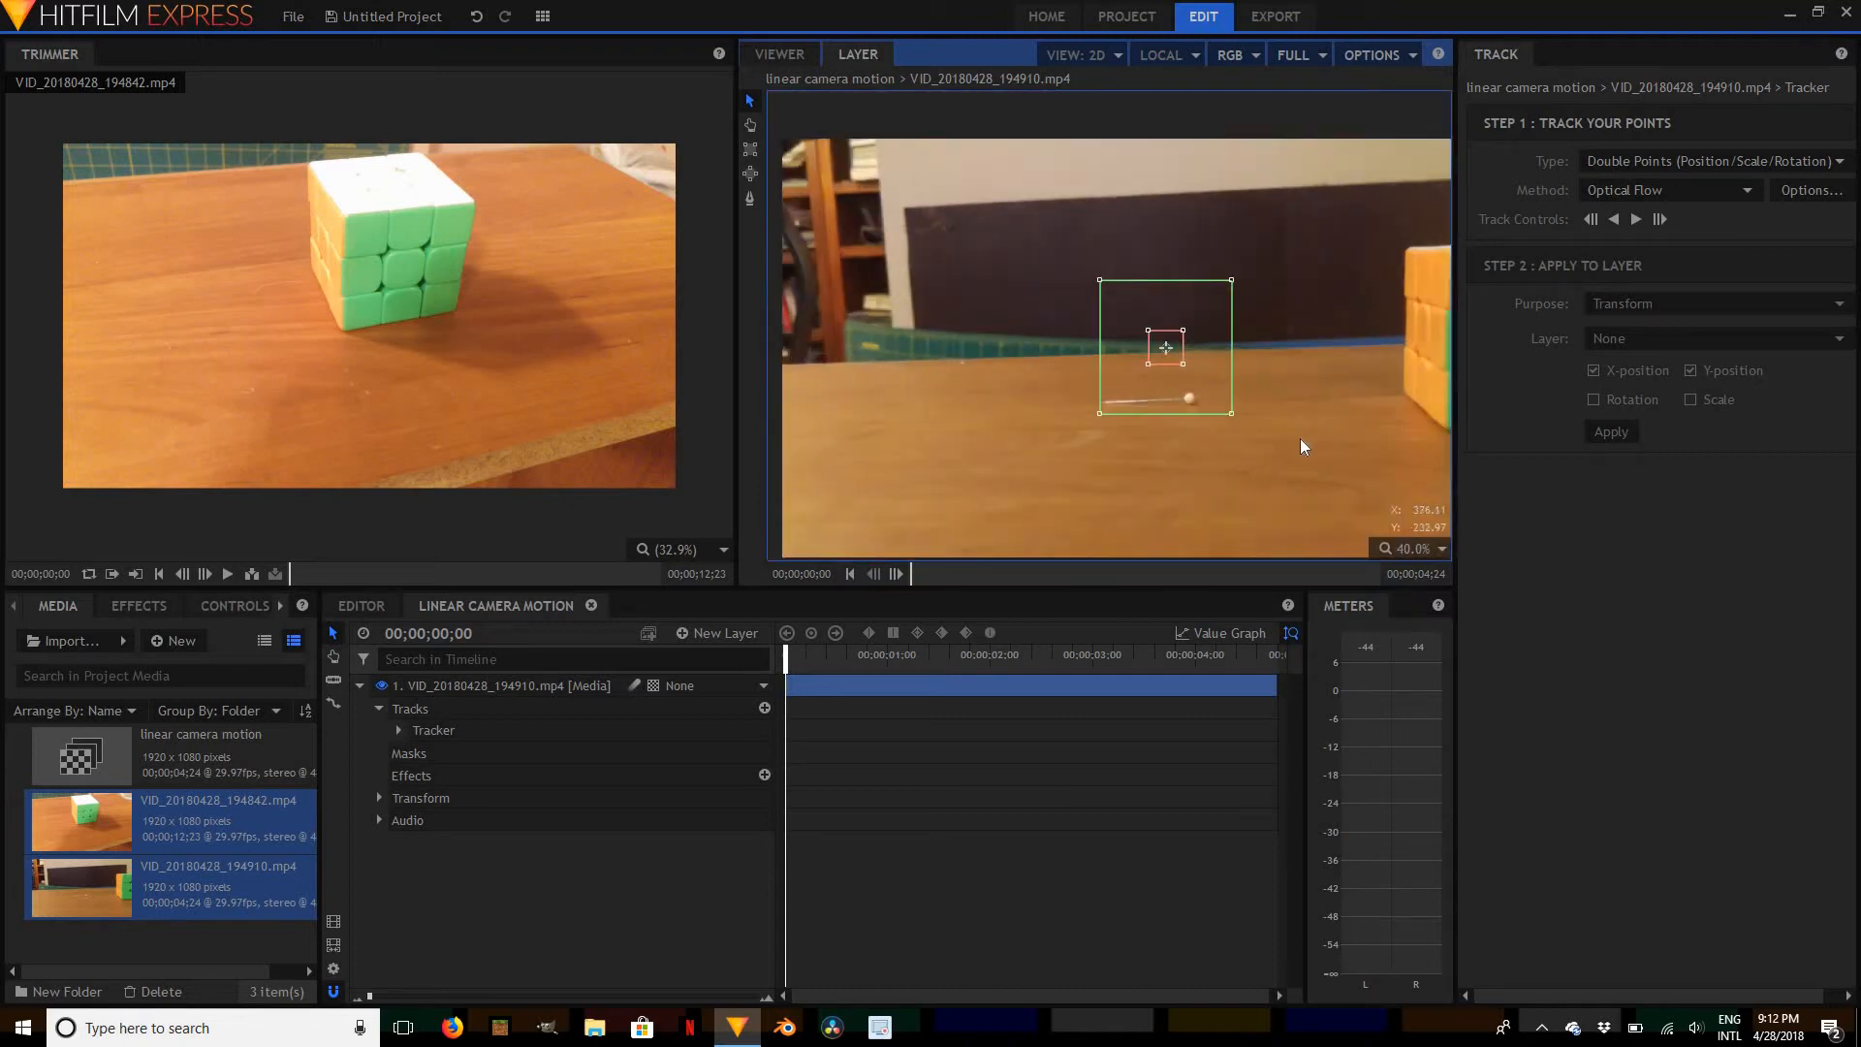
pyautogui.moveTo(1301, 406); pyautogui.dragTo(1218, 412)
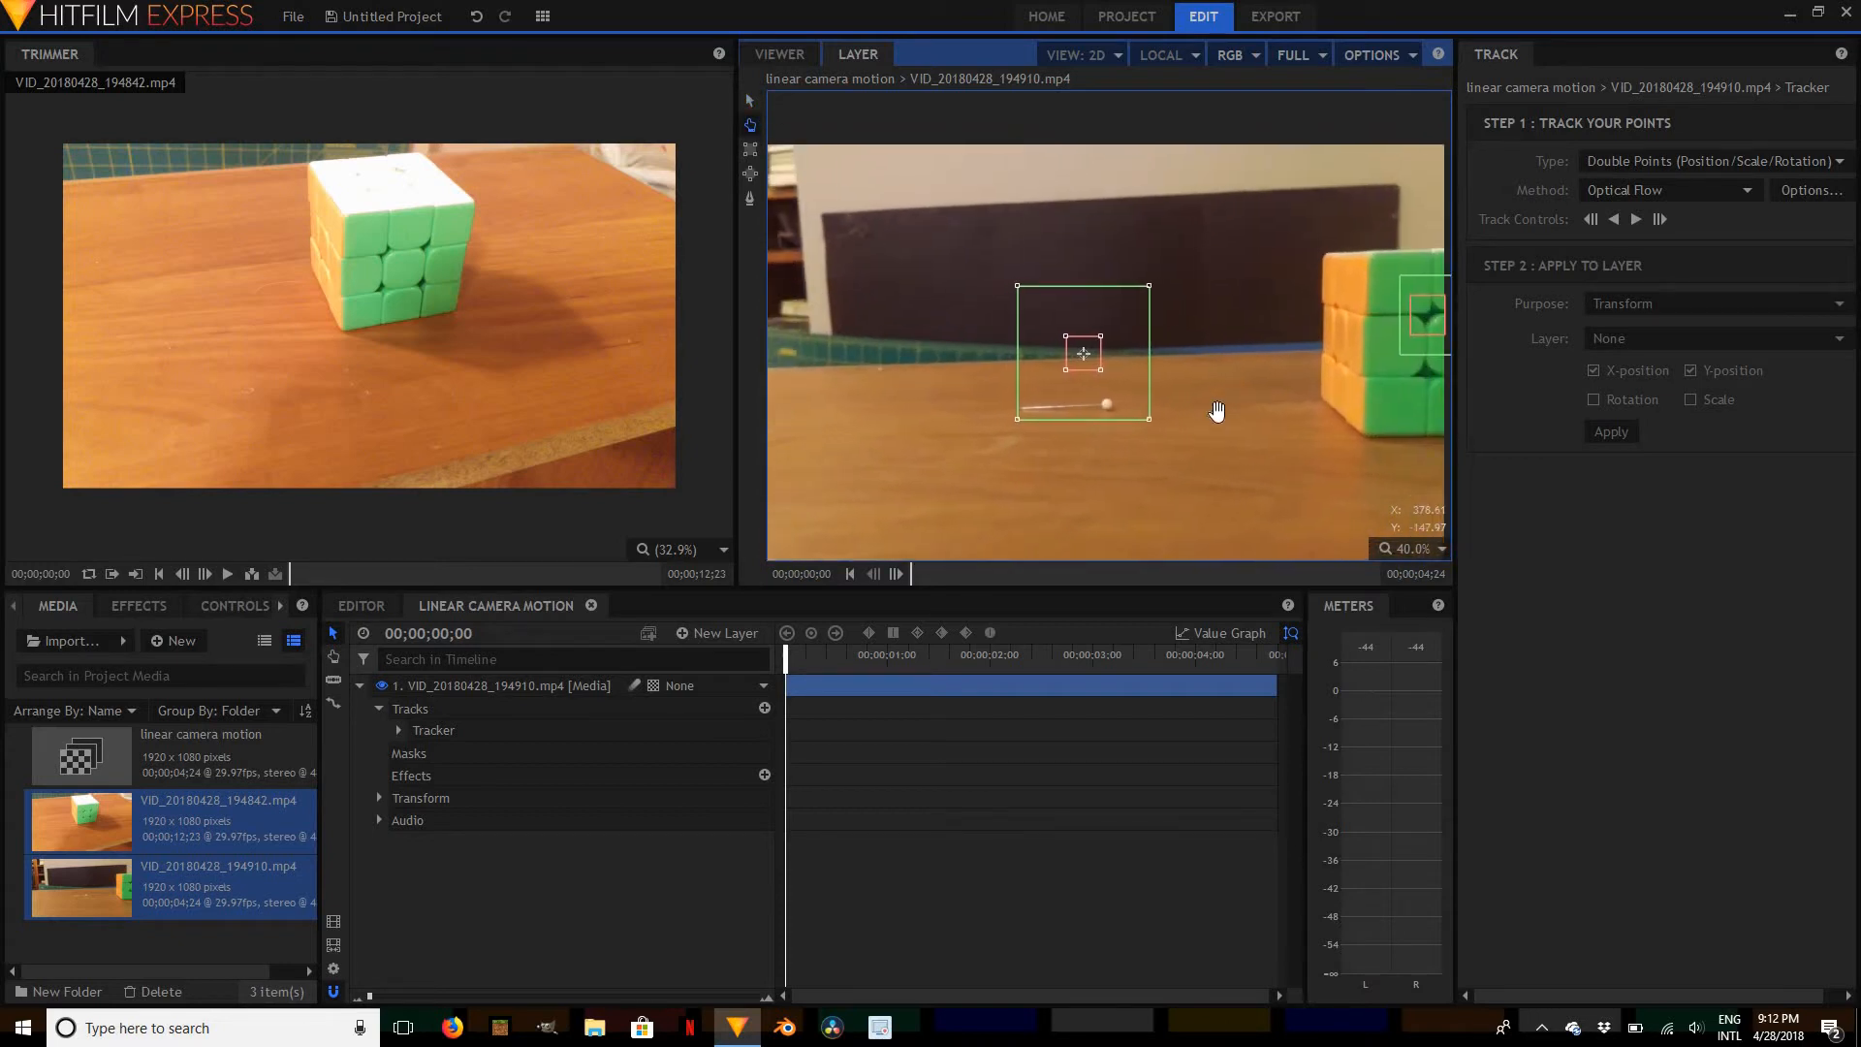
pyautogui.moveTo(1098, 353); pyautogui.dragTo(1438, 375)
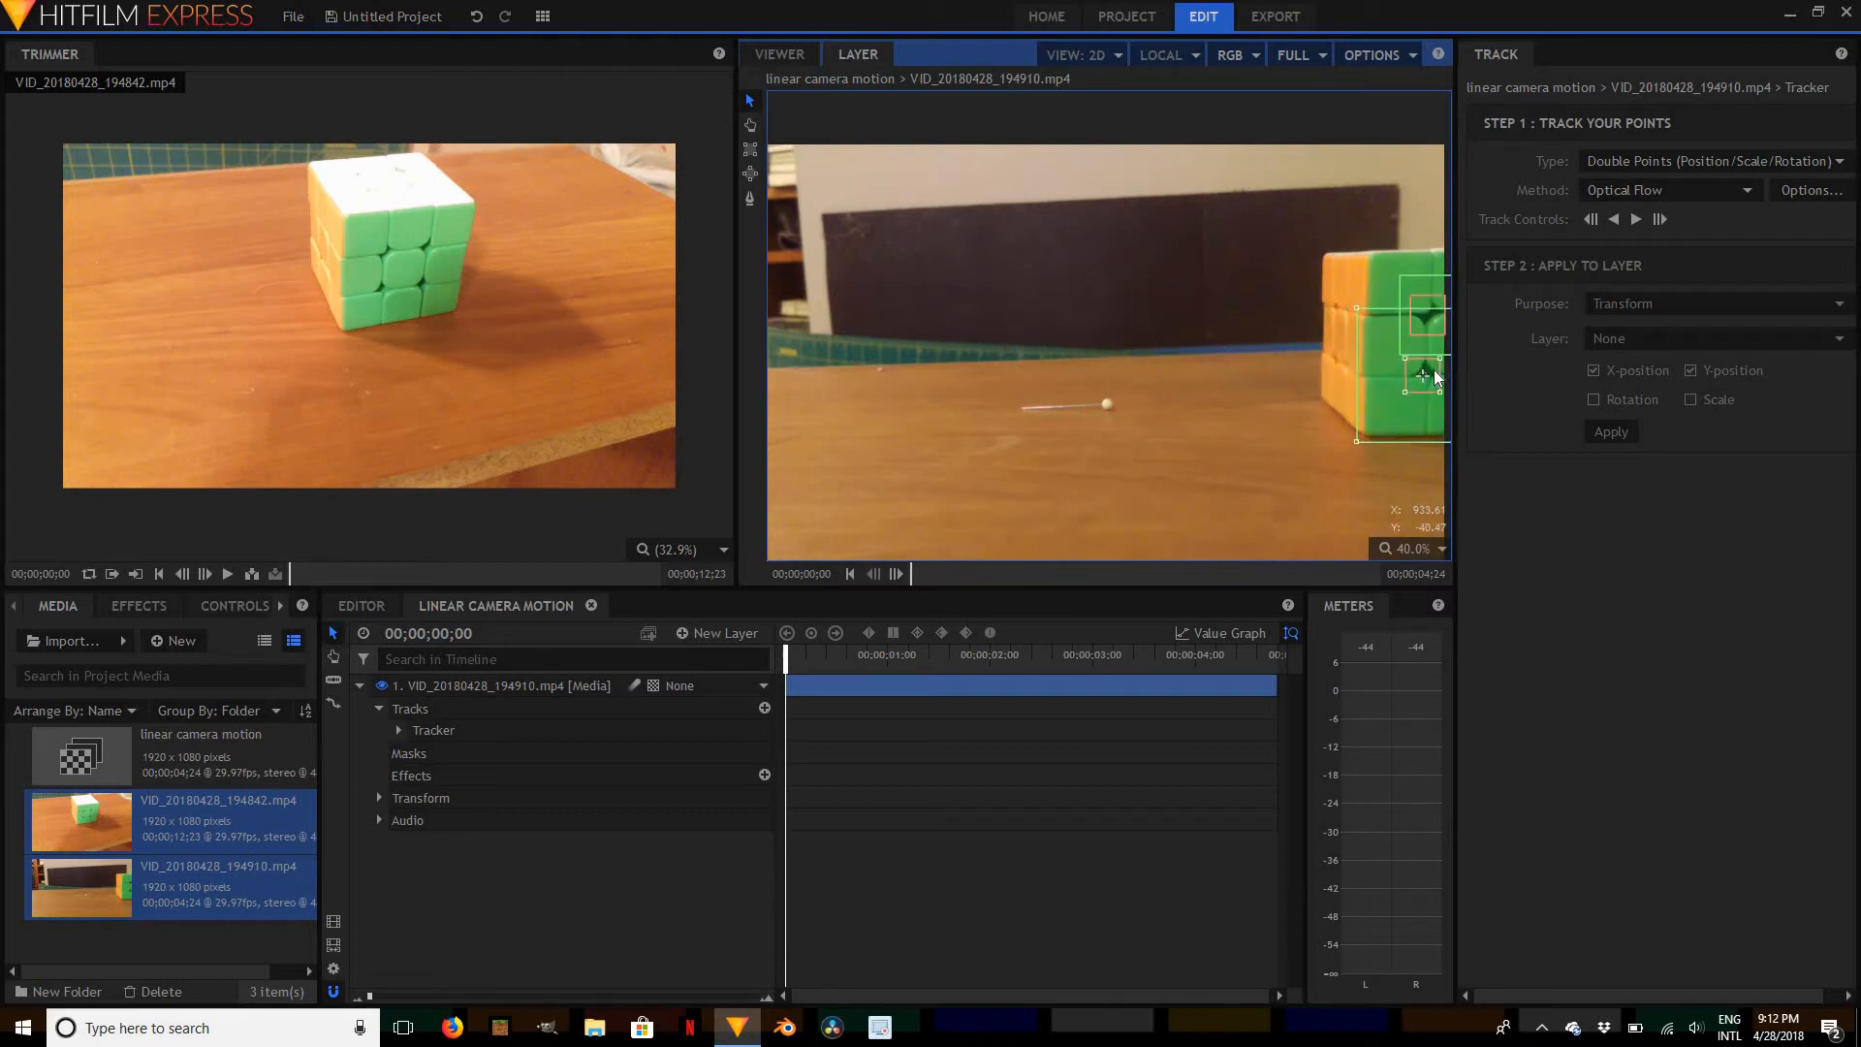
pyautogui.moveTo(1357, 312); pyautogui.dragTo(1345, 346)
pyautogui.moveTo(1398, 275); pyautogui.dragTo(1343, 252)
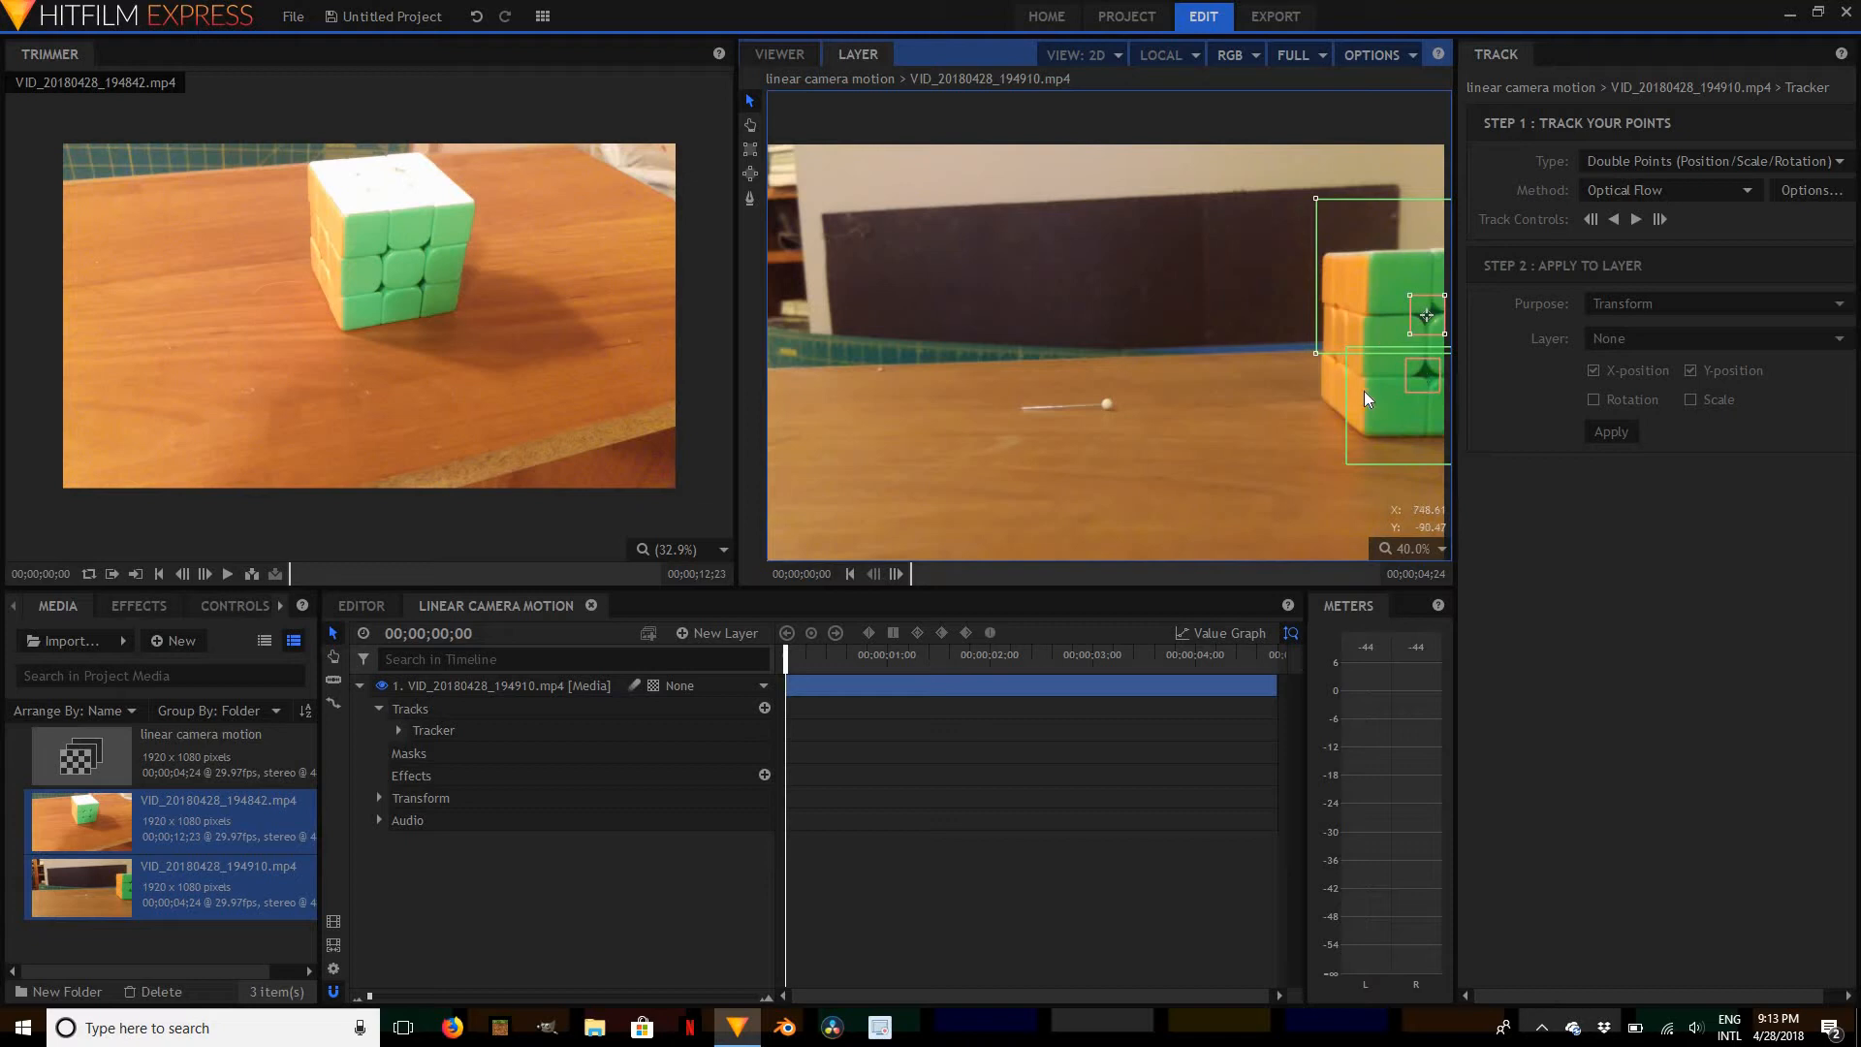
# Narrow the upper point's feature box to fit inside the frame, track both points forward through the clip, and return to the start
pyautogui.click(1636, 220)
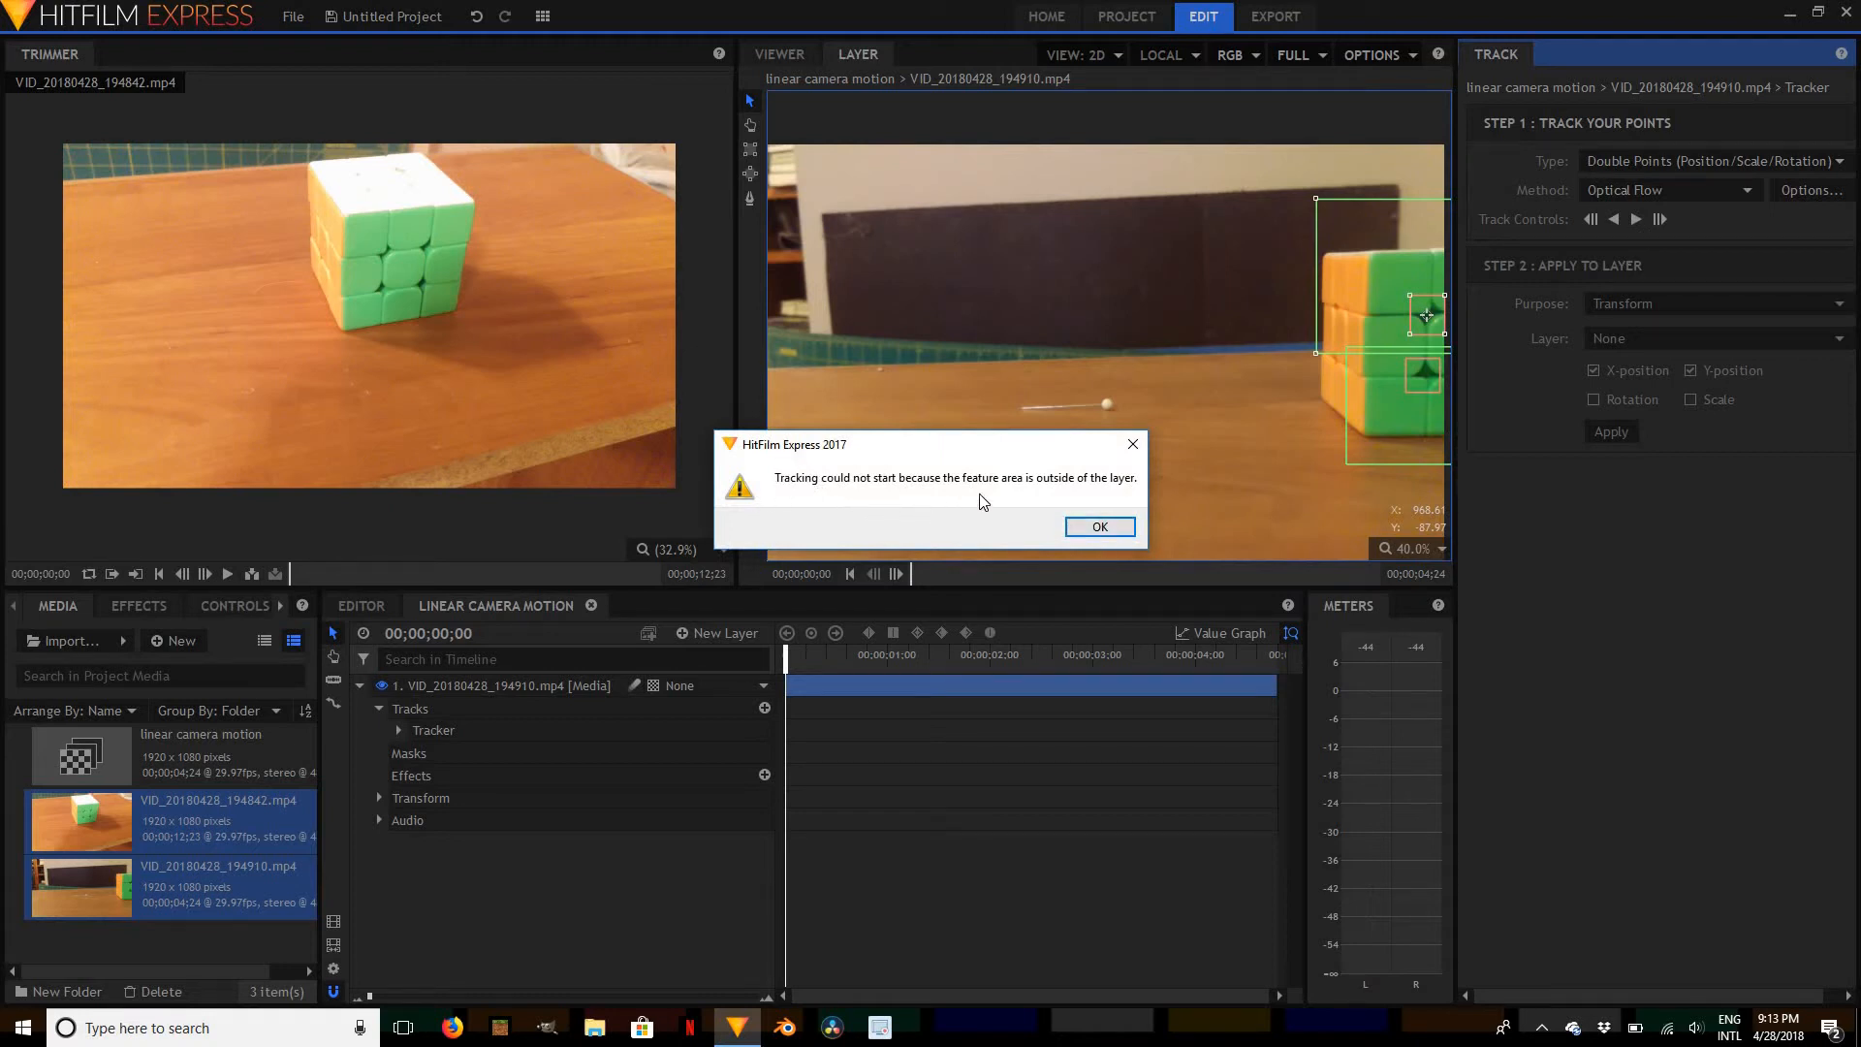
pyautogui.click(1105, 523)
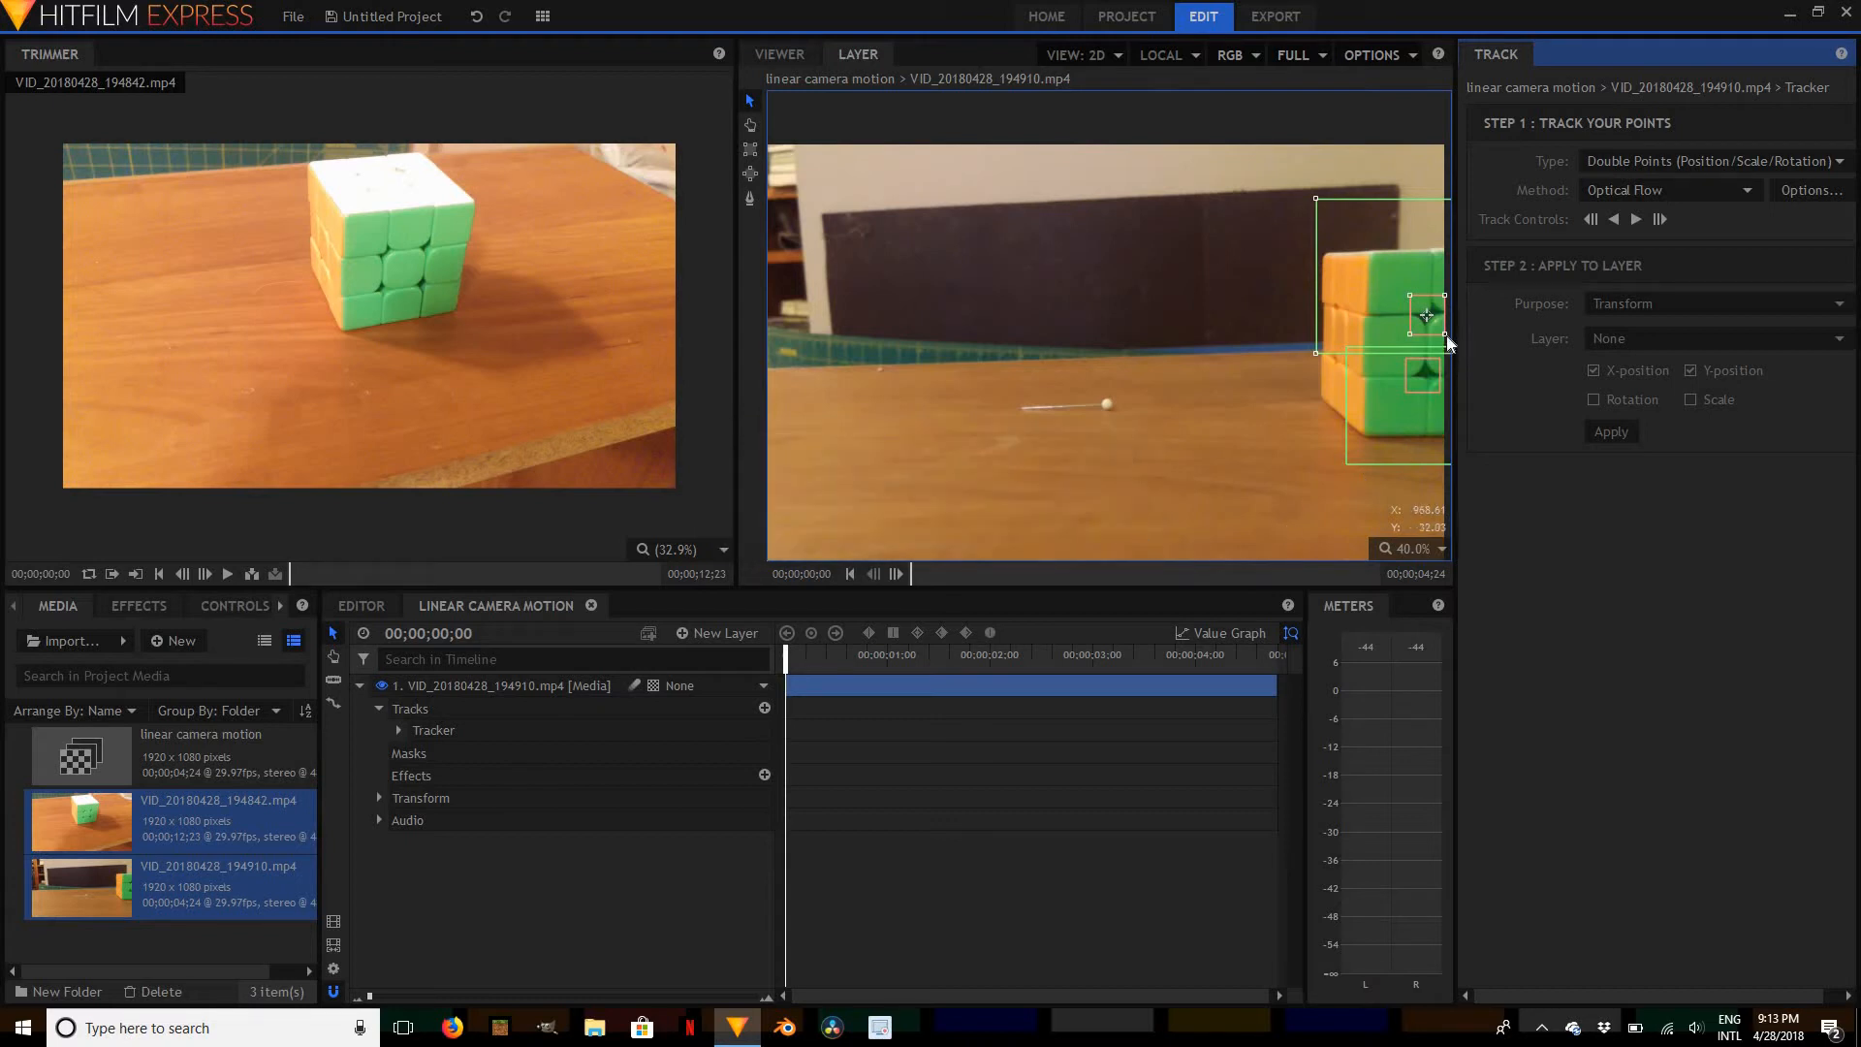
pyautogui.moveTo(1444, 334); pyautogui.dragTo(1444, 332)
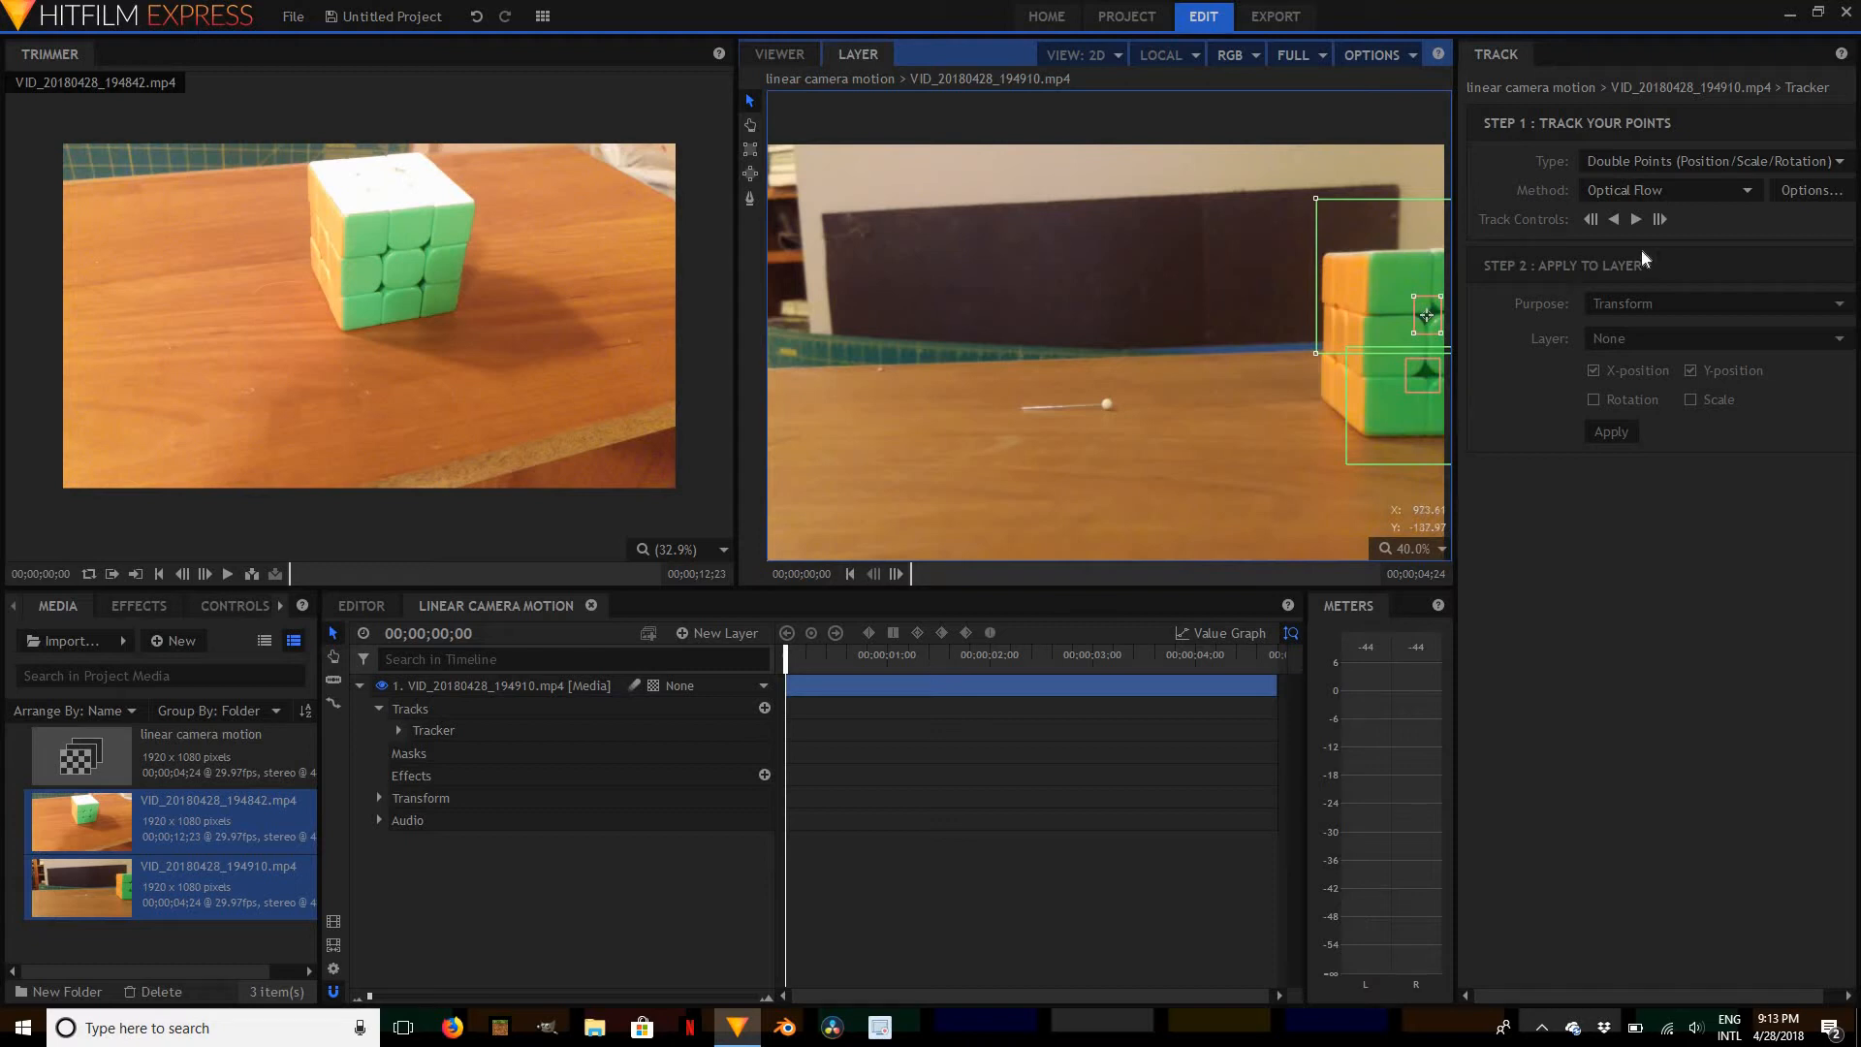
pyautogui.click(1635, 221)
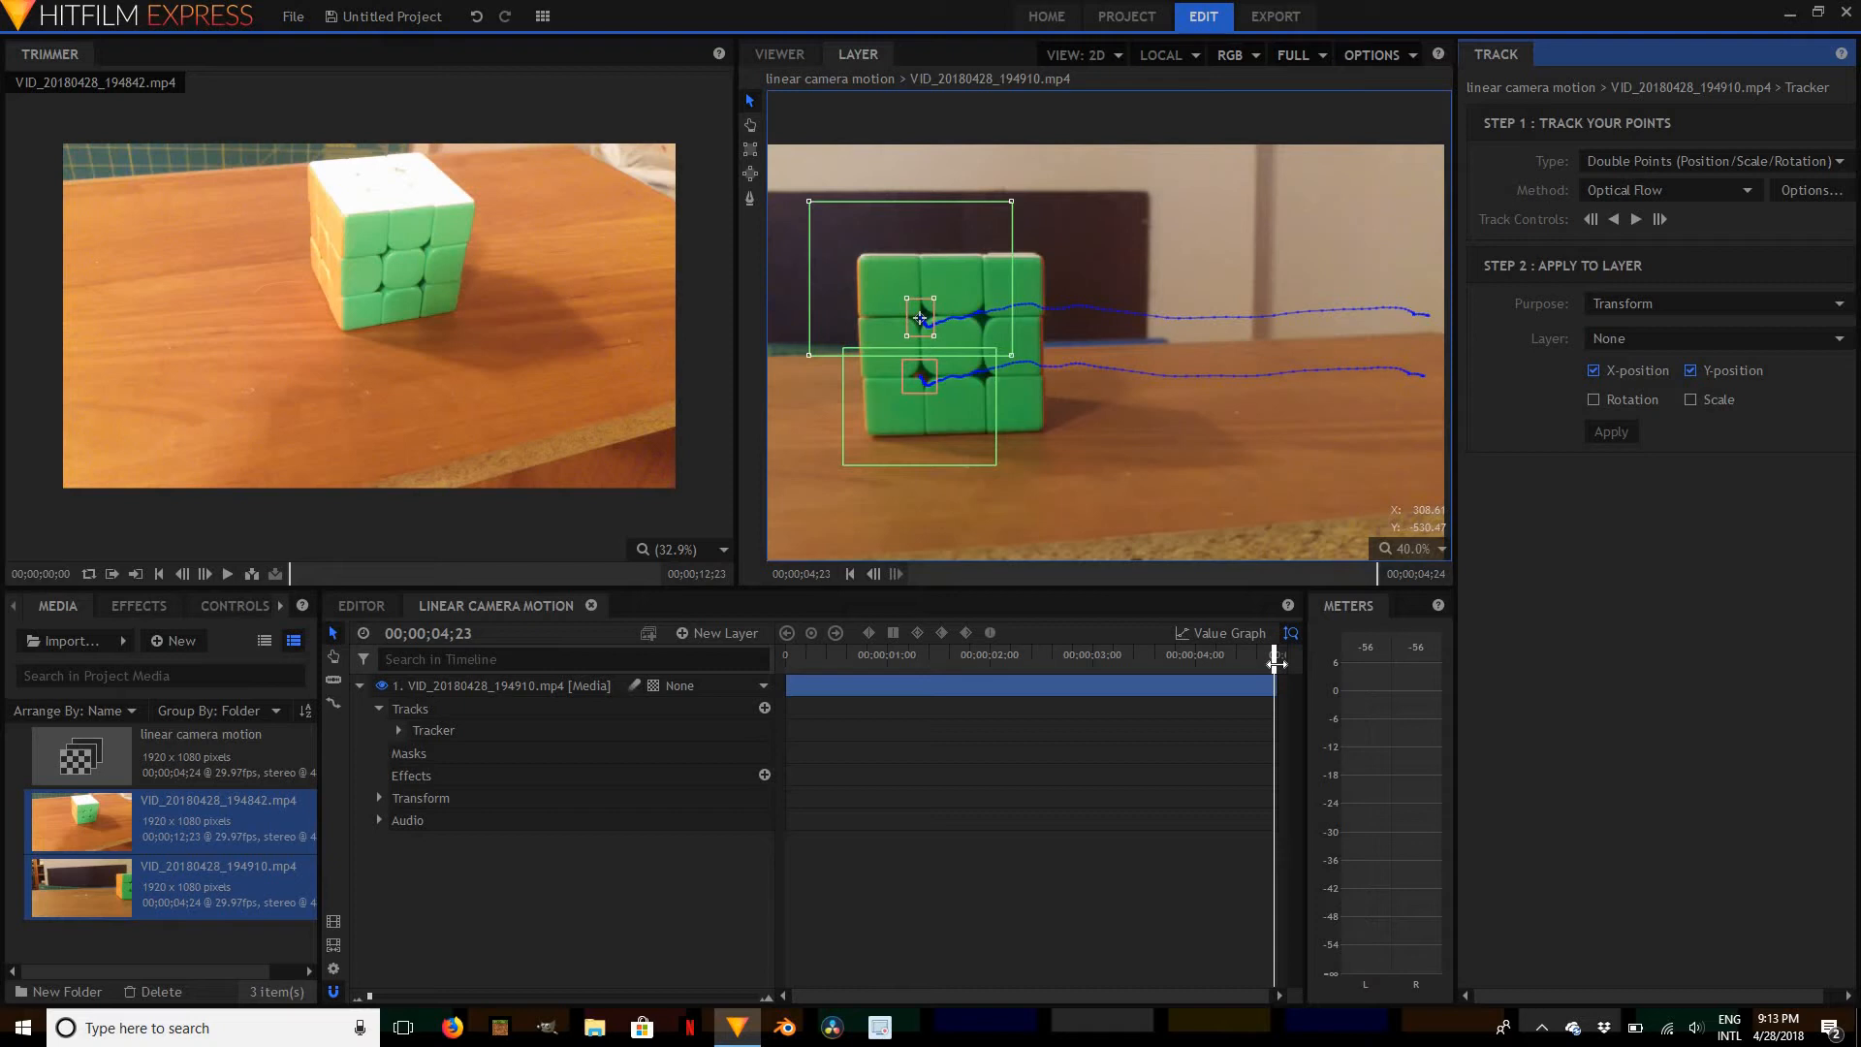
pyautogui.moveTo(1277, 663); pyautogui.dragTo(601, 655)
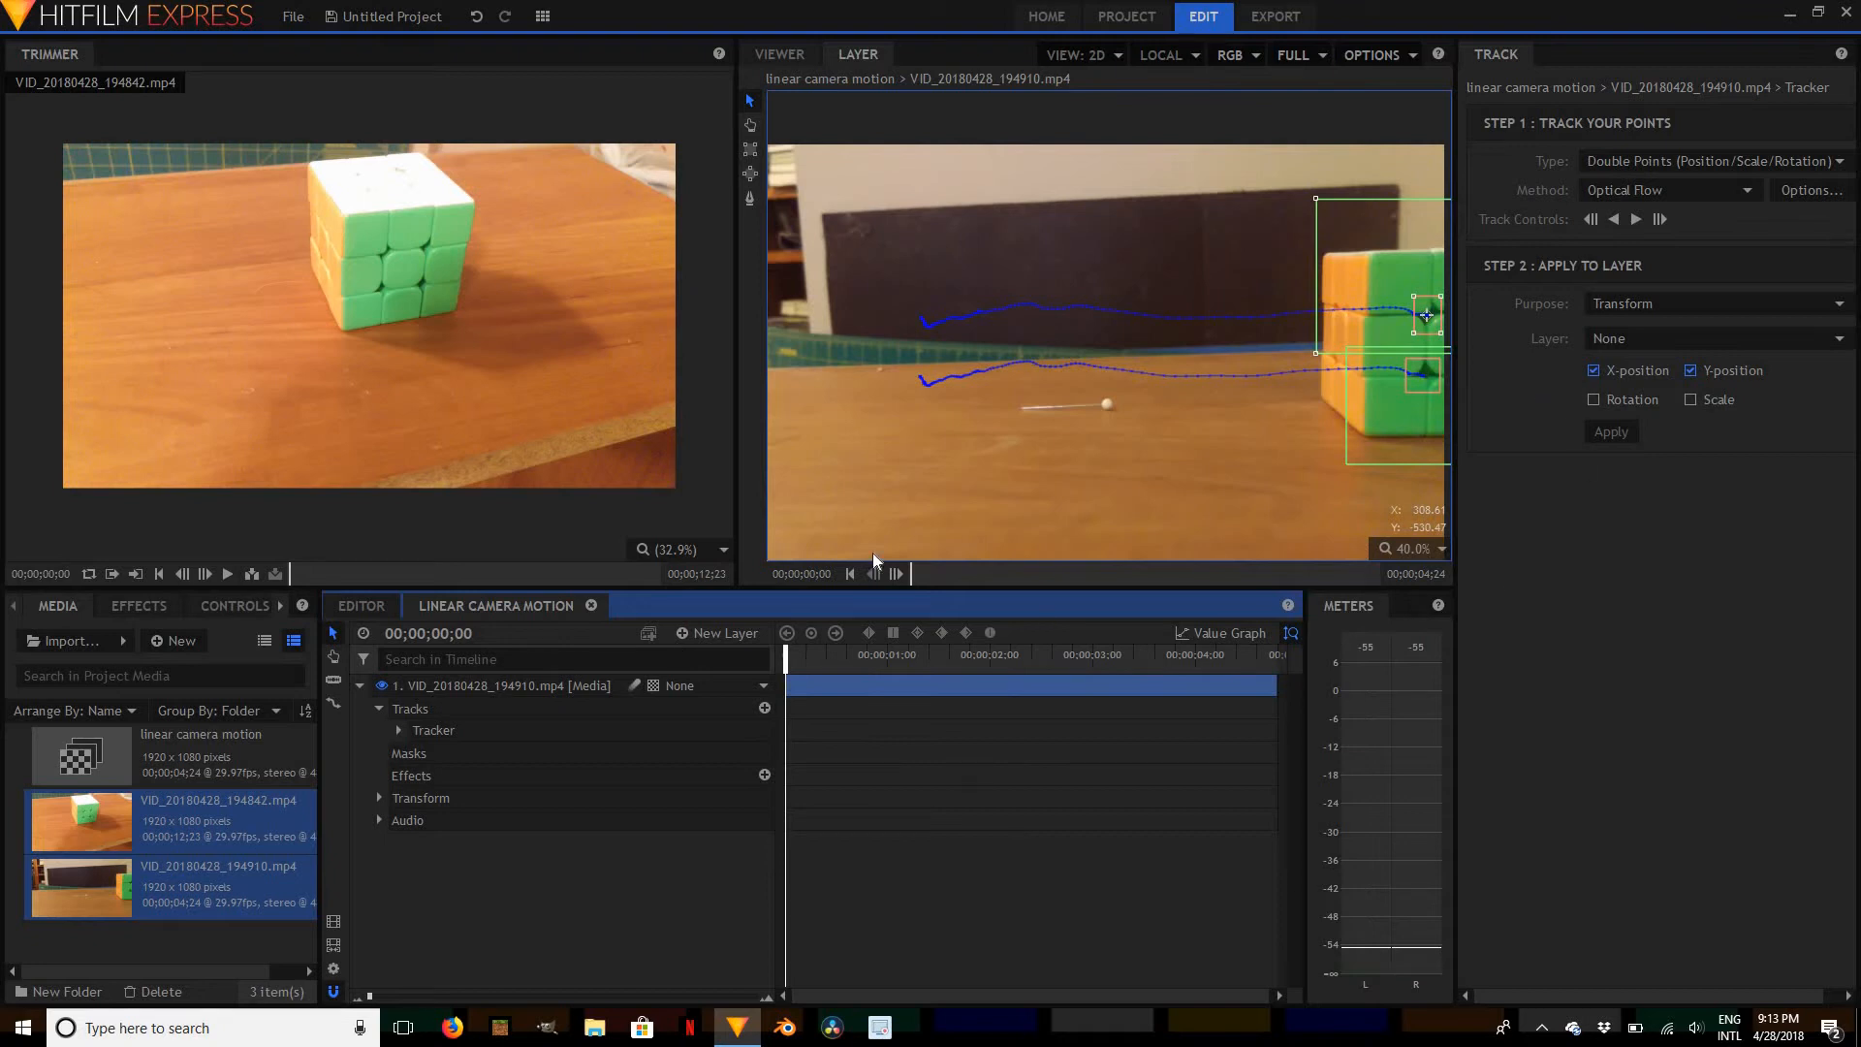
# Add a point layer to the composite shot and show the composite in the viewer
pyautogui.click(711, 633)
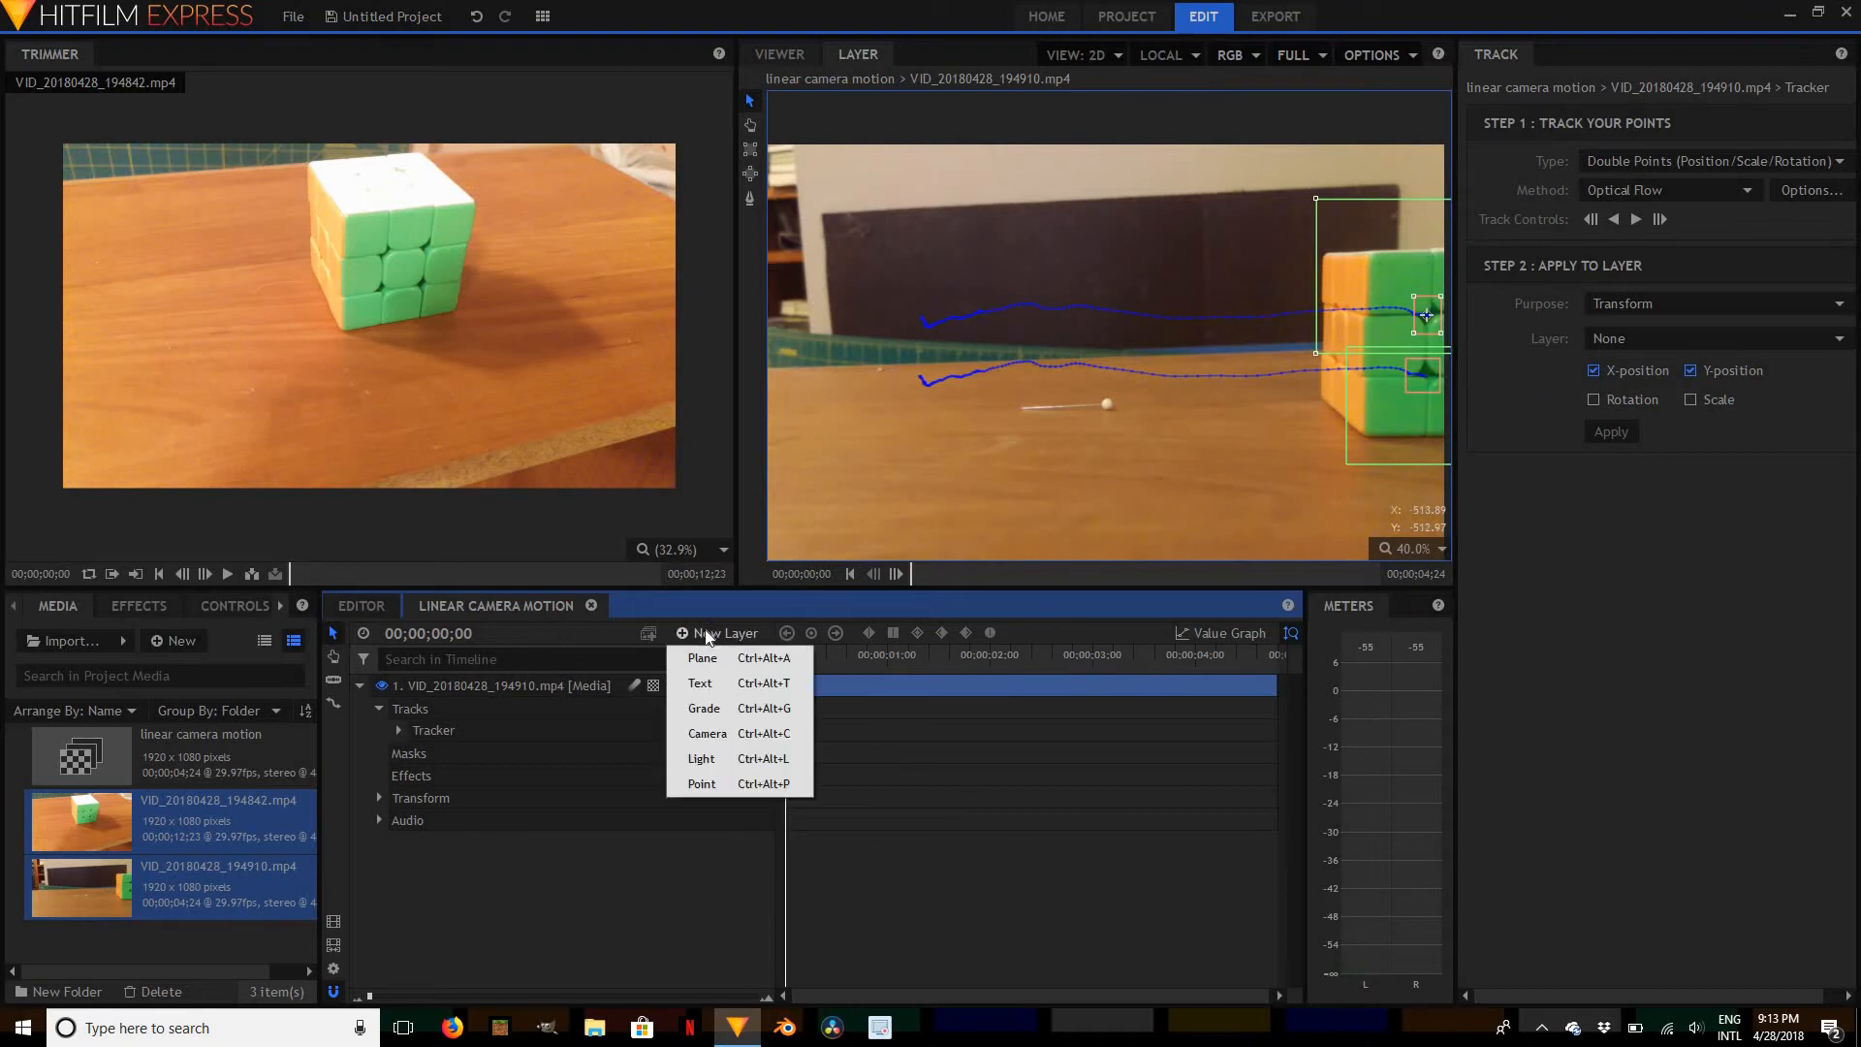
pyautogui.click(721, 783)
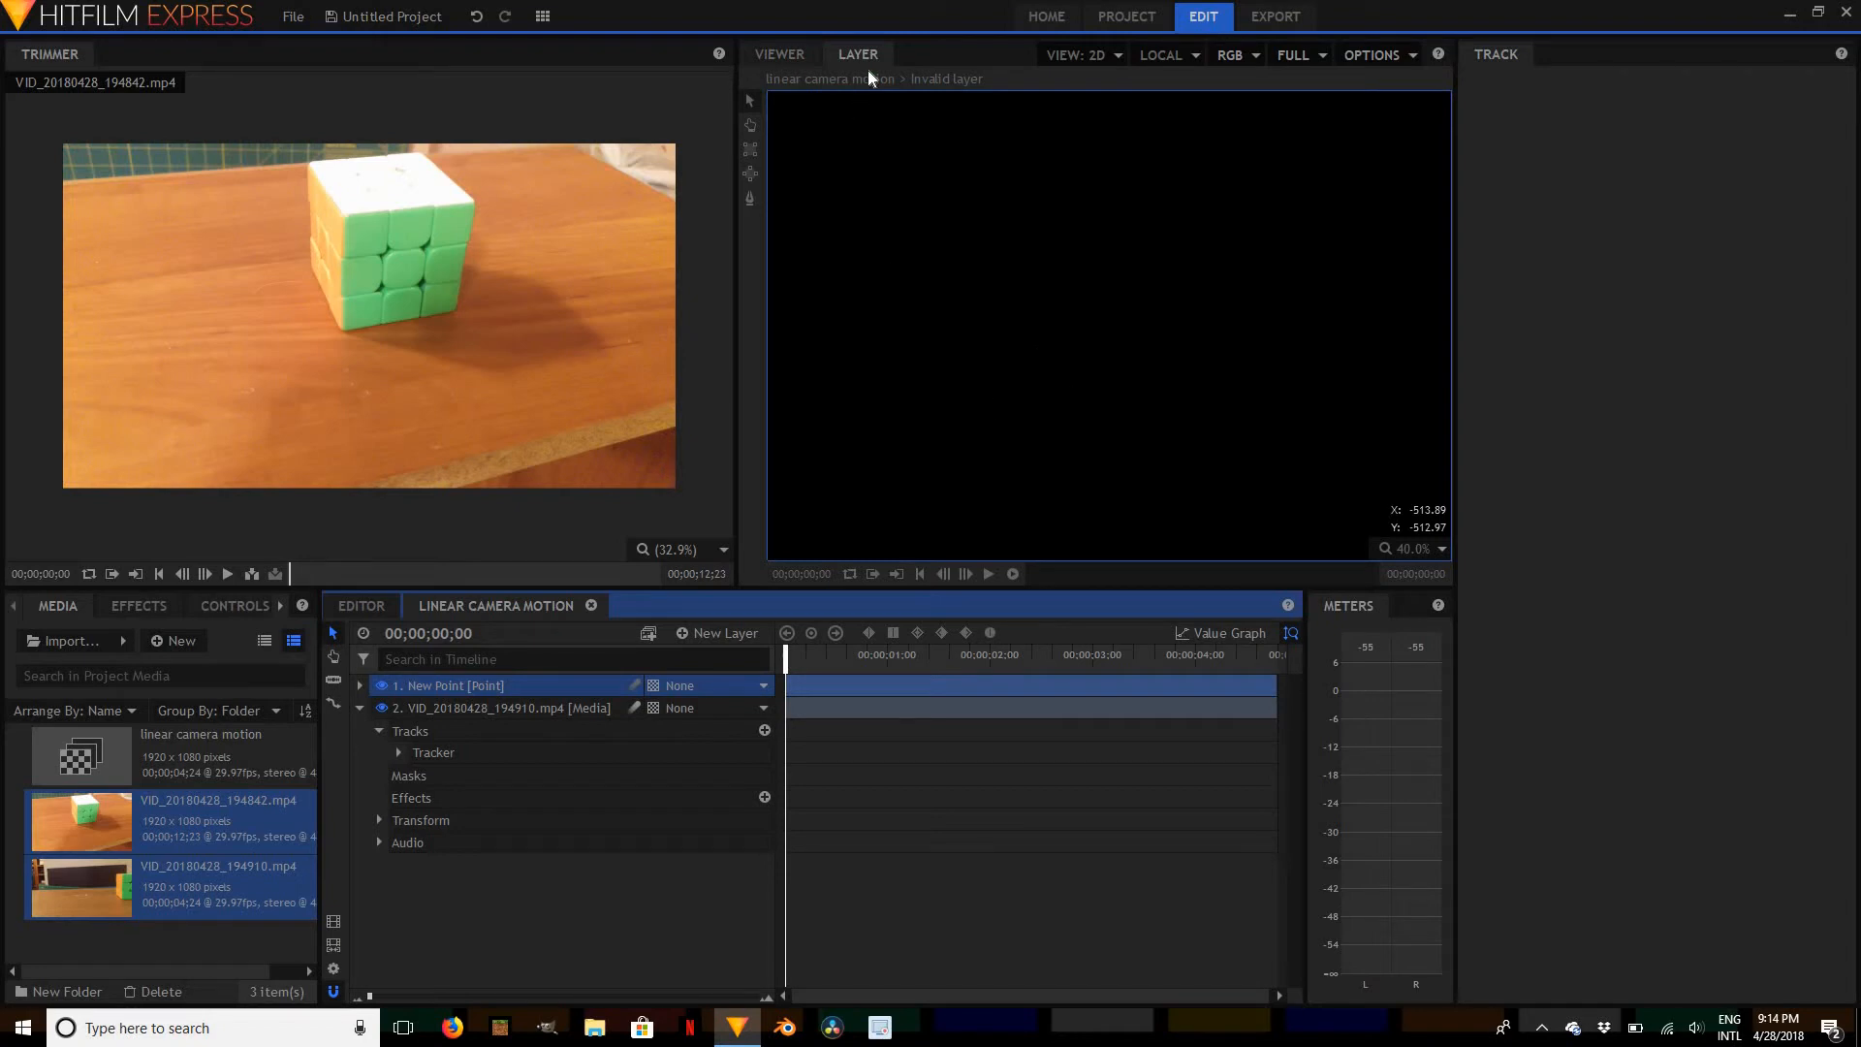
pyautogui.click(785, 55)
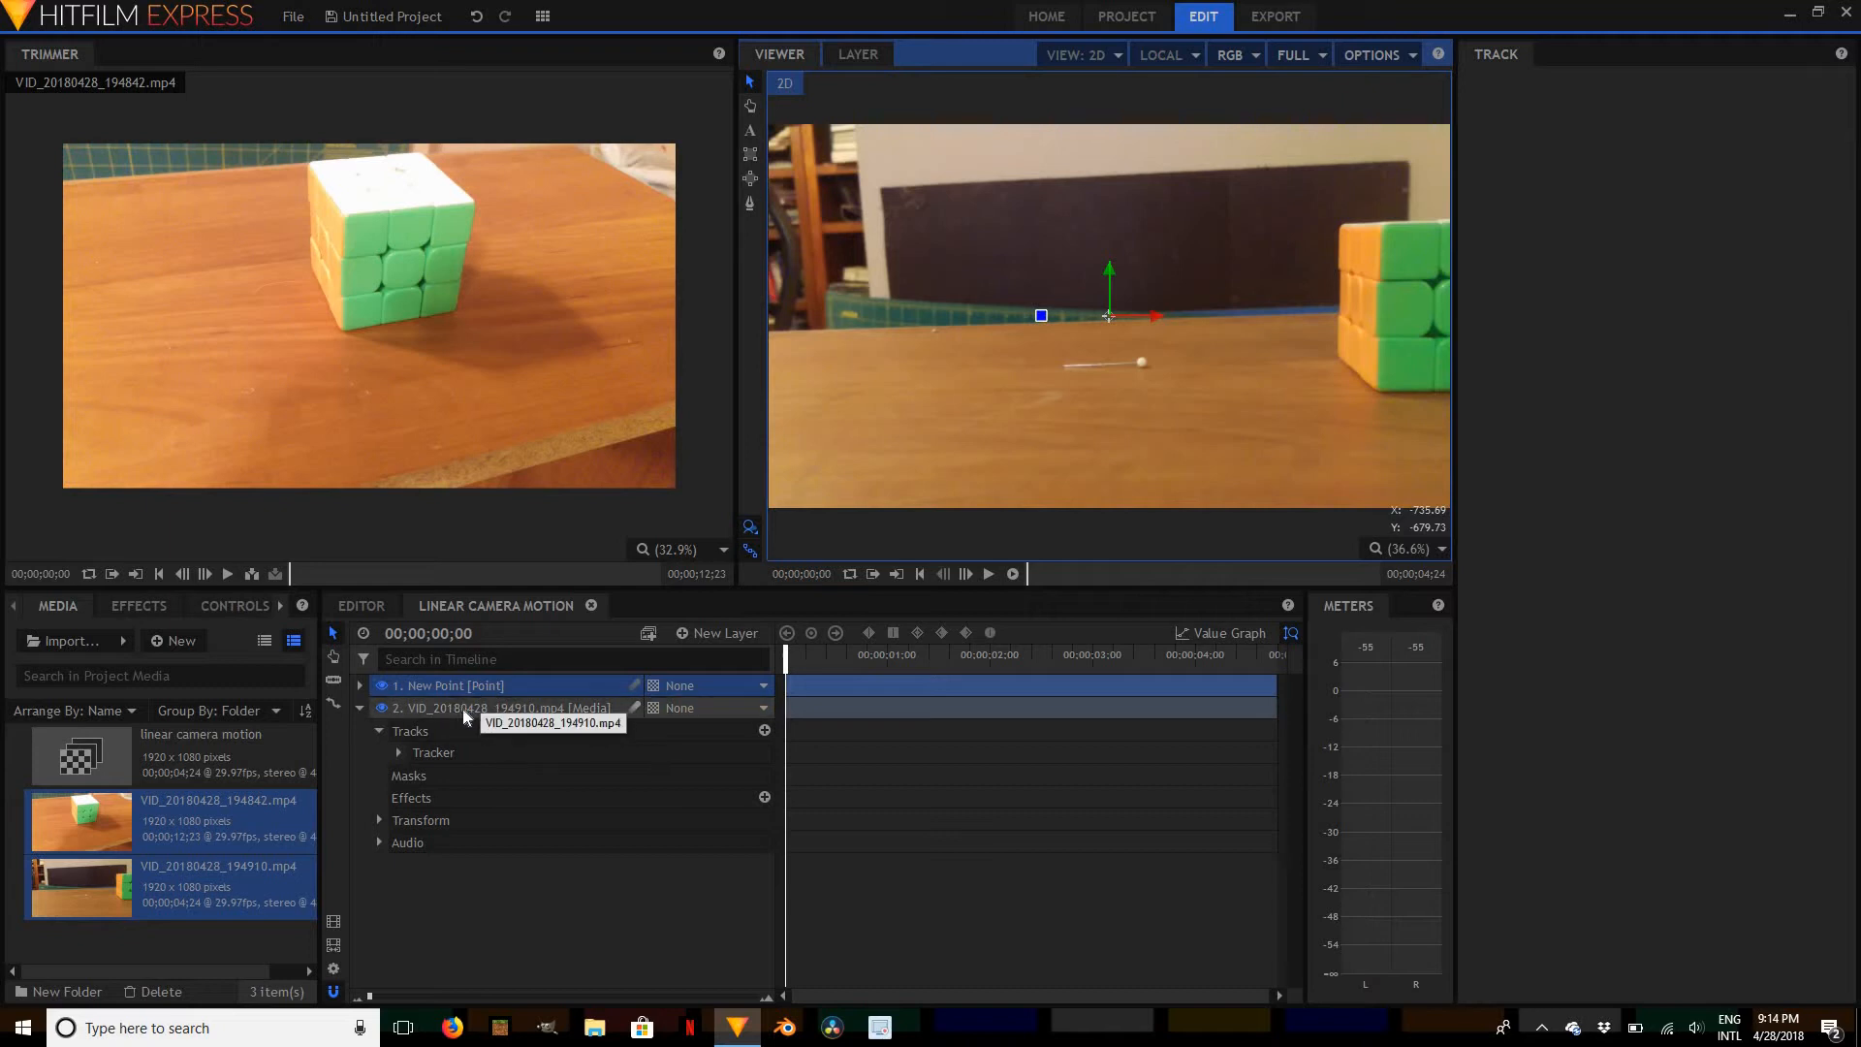
# Choose New Point as the Tracker's target layer, keeping the Transform purpose with X-position and Y-position
pyautogui.click(464, 752)
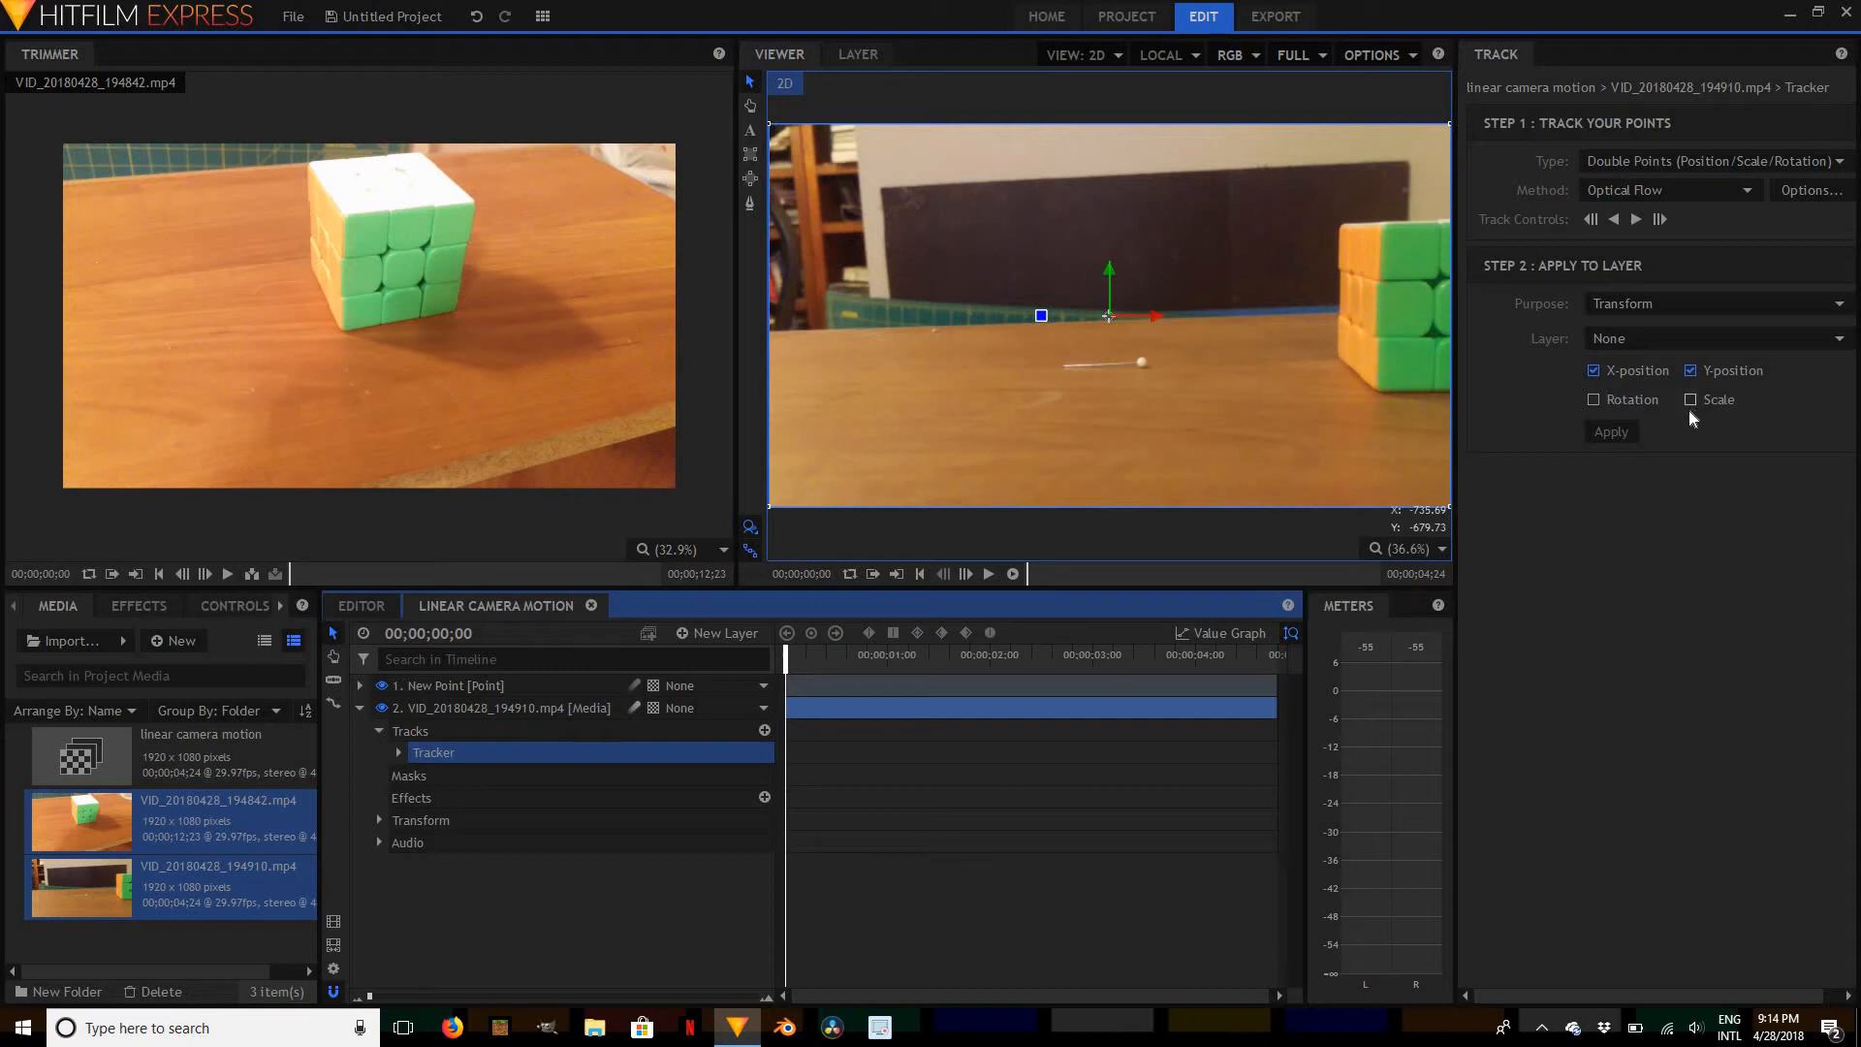
pyautogui.click(1625, 340)
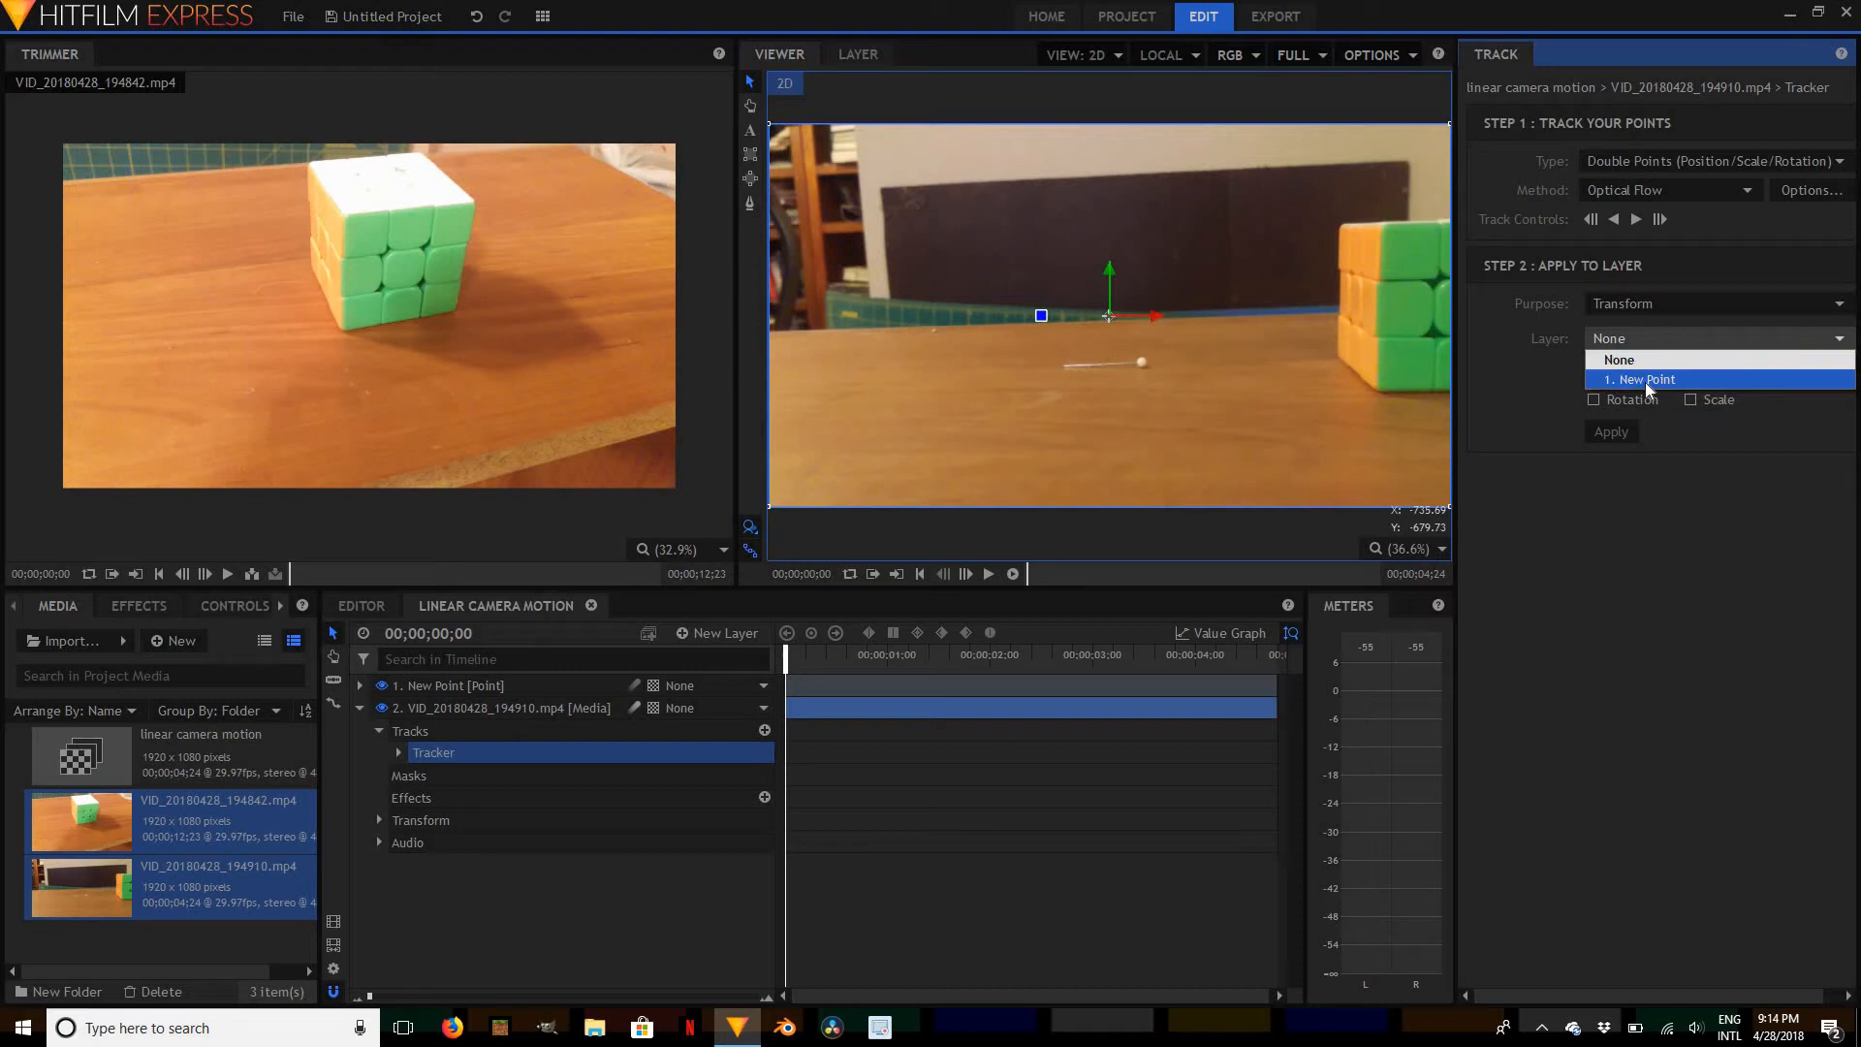
pyautogui.click(1644, 382)
pyautogui.click(426, 689)
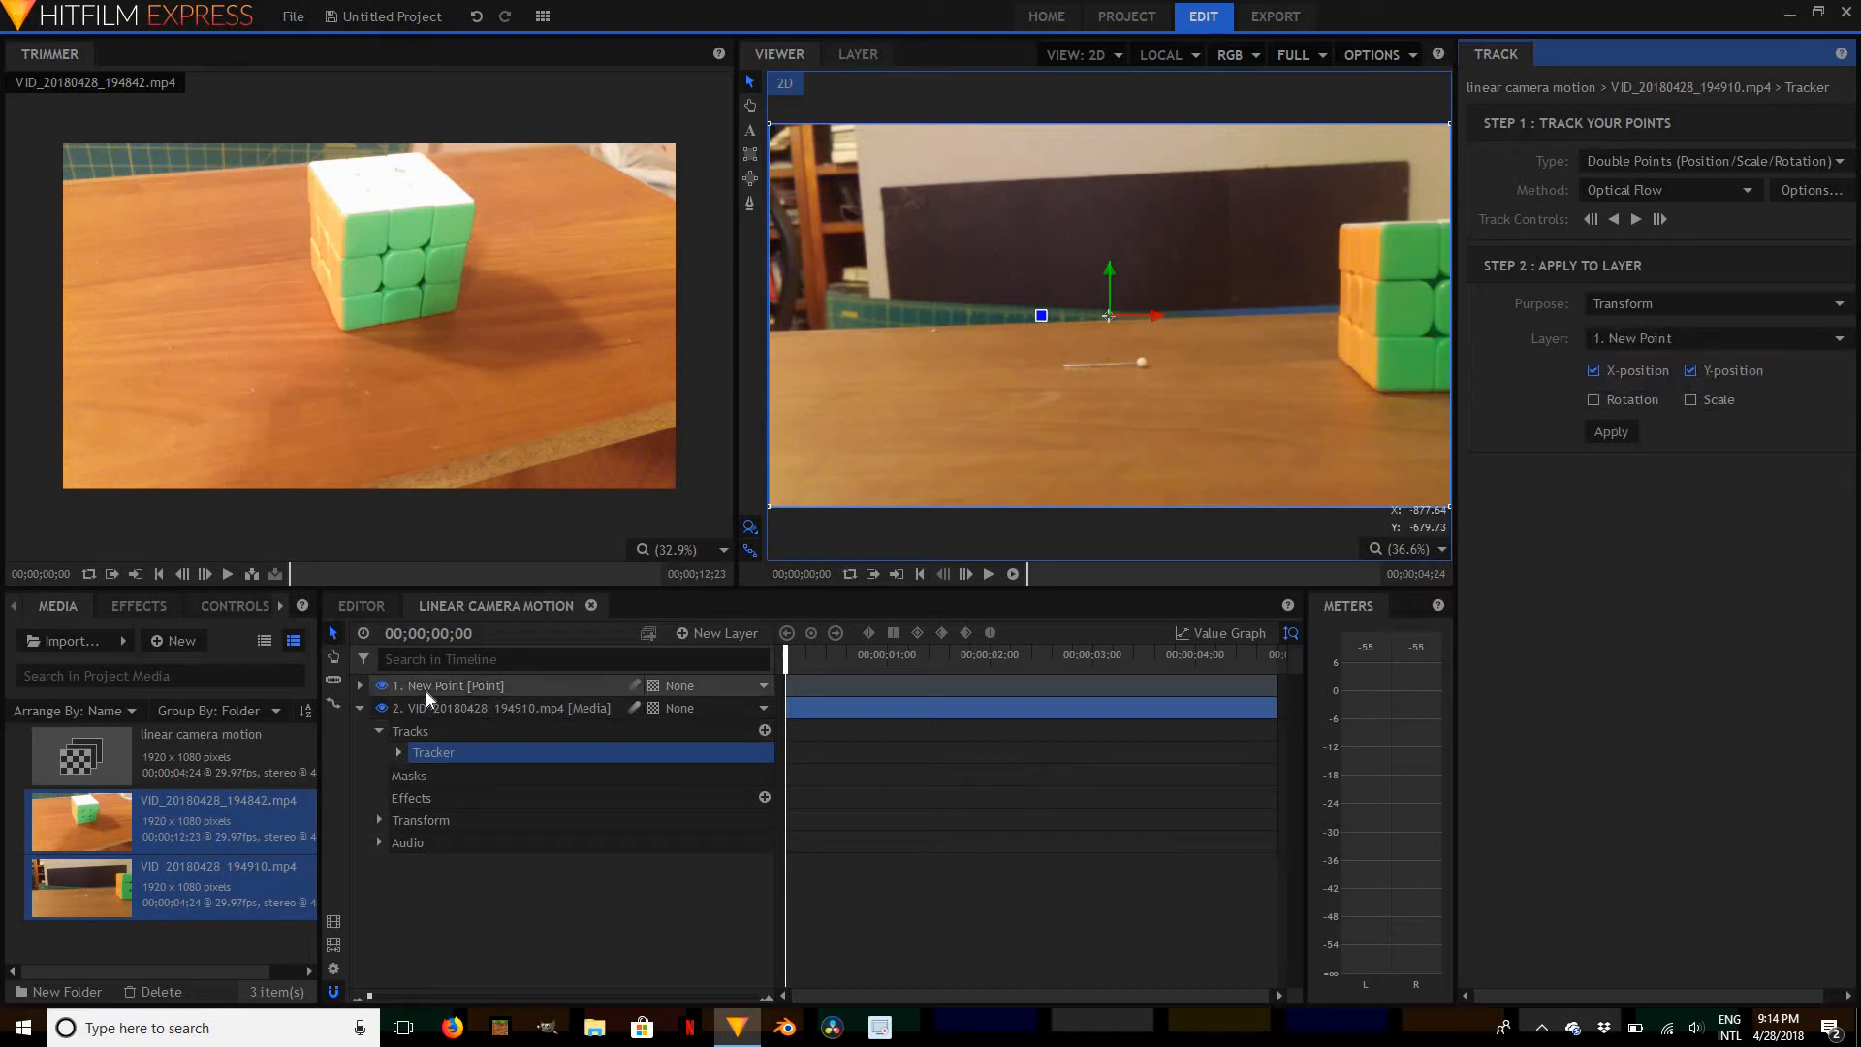
# Play the composite shot to check whether the point follows the cube, and return the playhead to the start
pyautogui.click(988, 572)
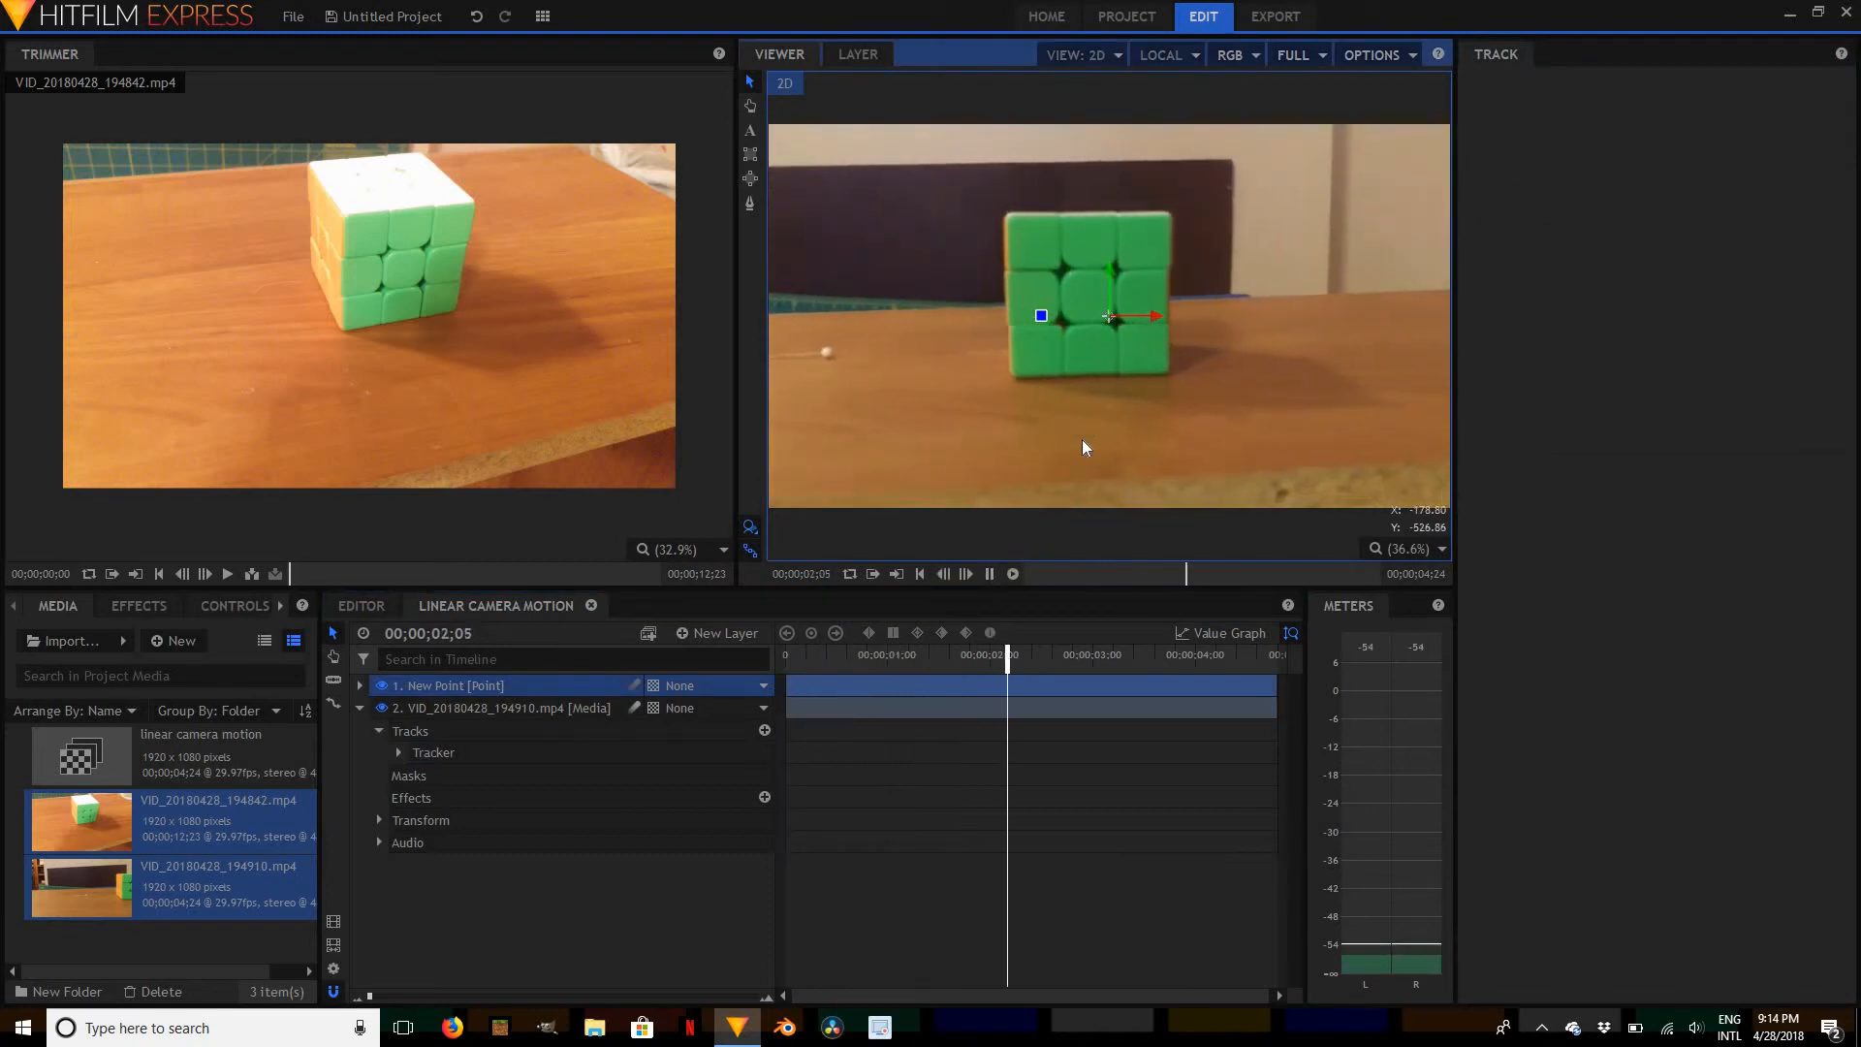
pyautogui.click(995, 572)
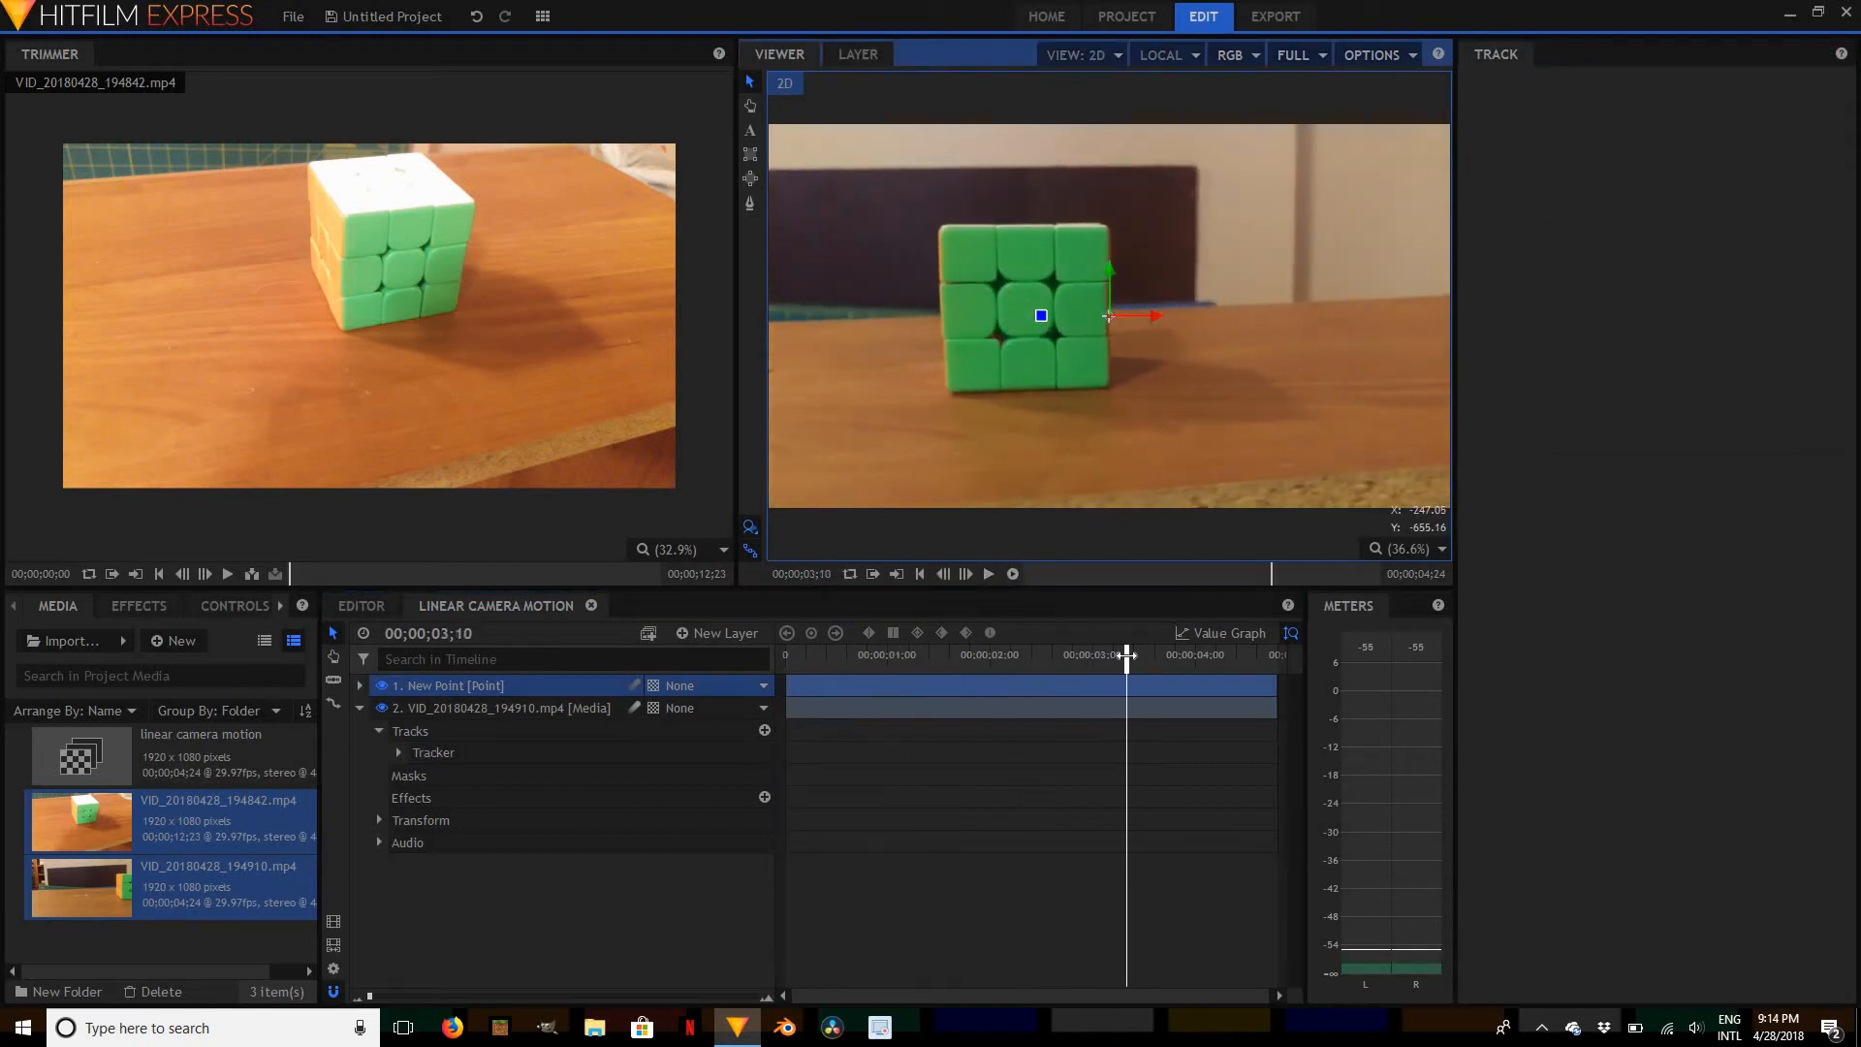
pyautogui.moveTo(1127, 655); pyautogui.dragTo(670, 632)
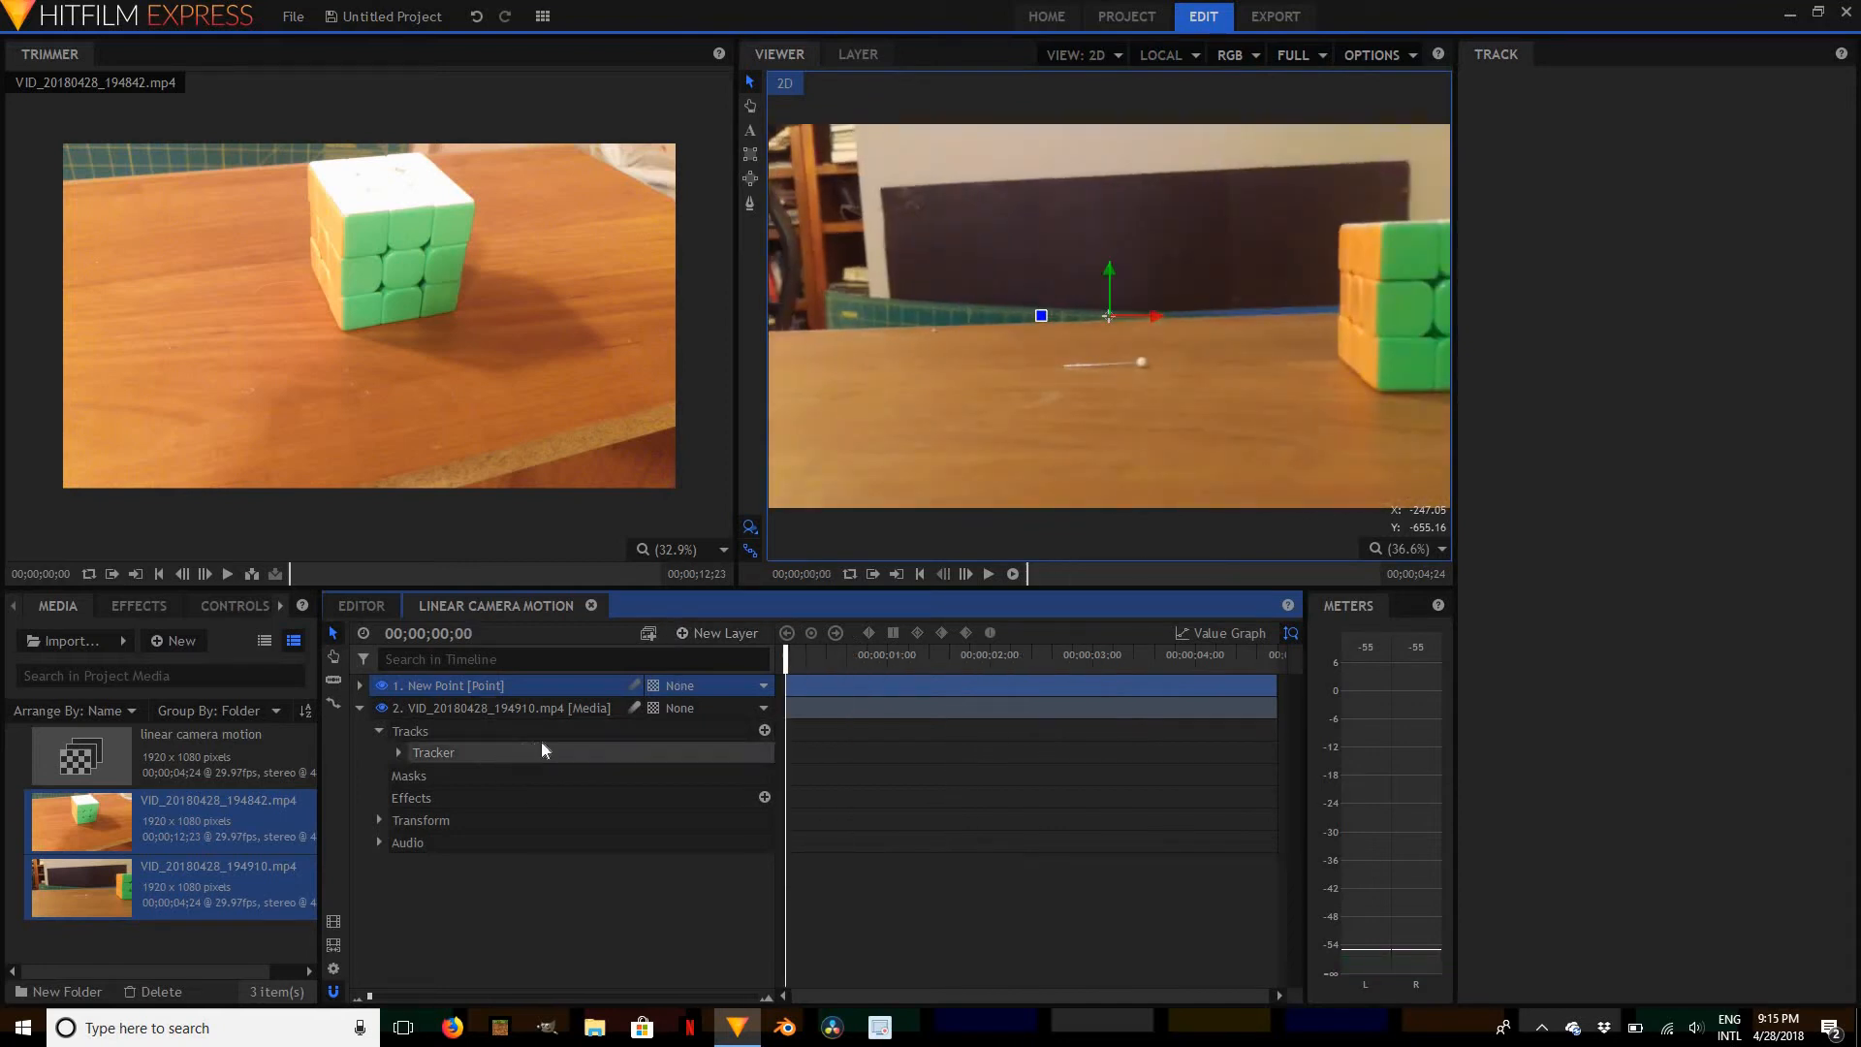
# Add a text layer with a width of 800 and a height of 800
pyautogui.click(707, 632)
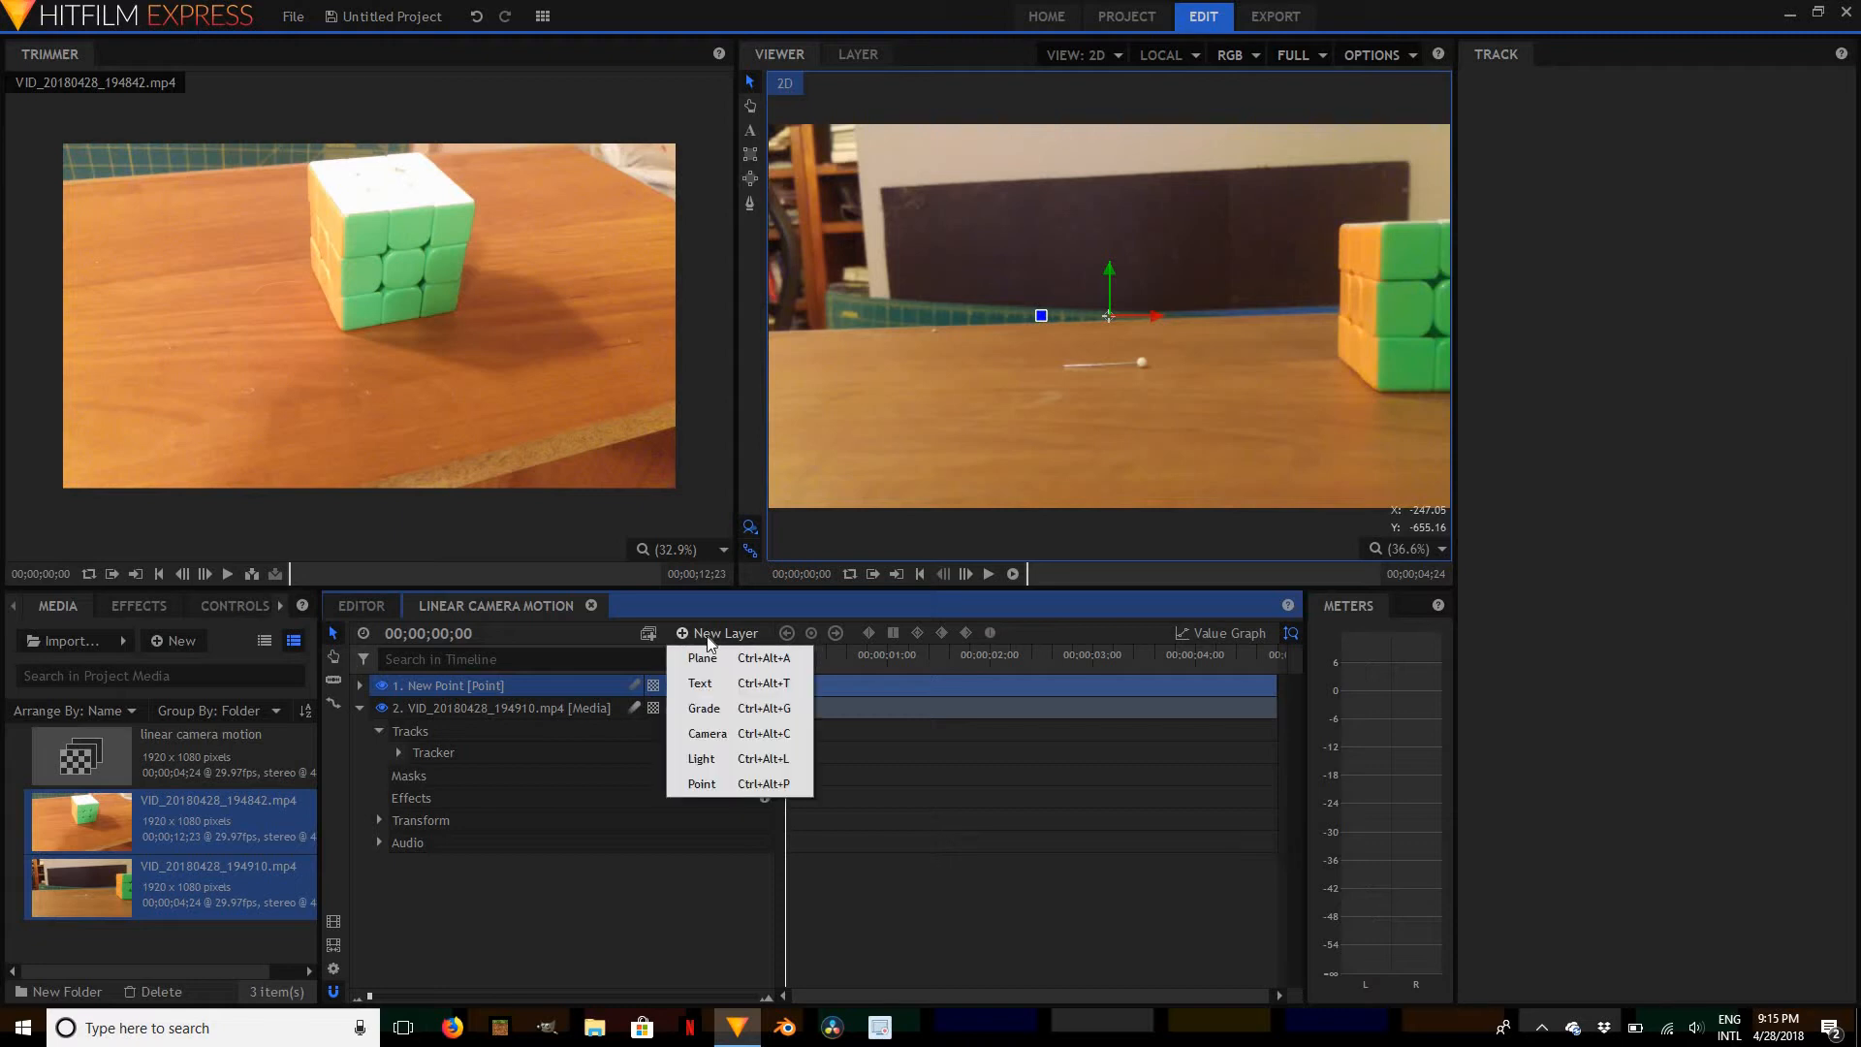
pyautogui.click(720, 687)
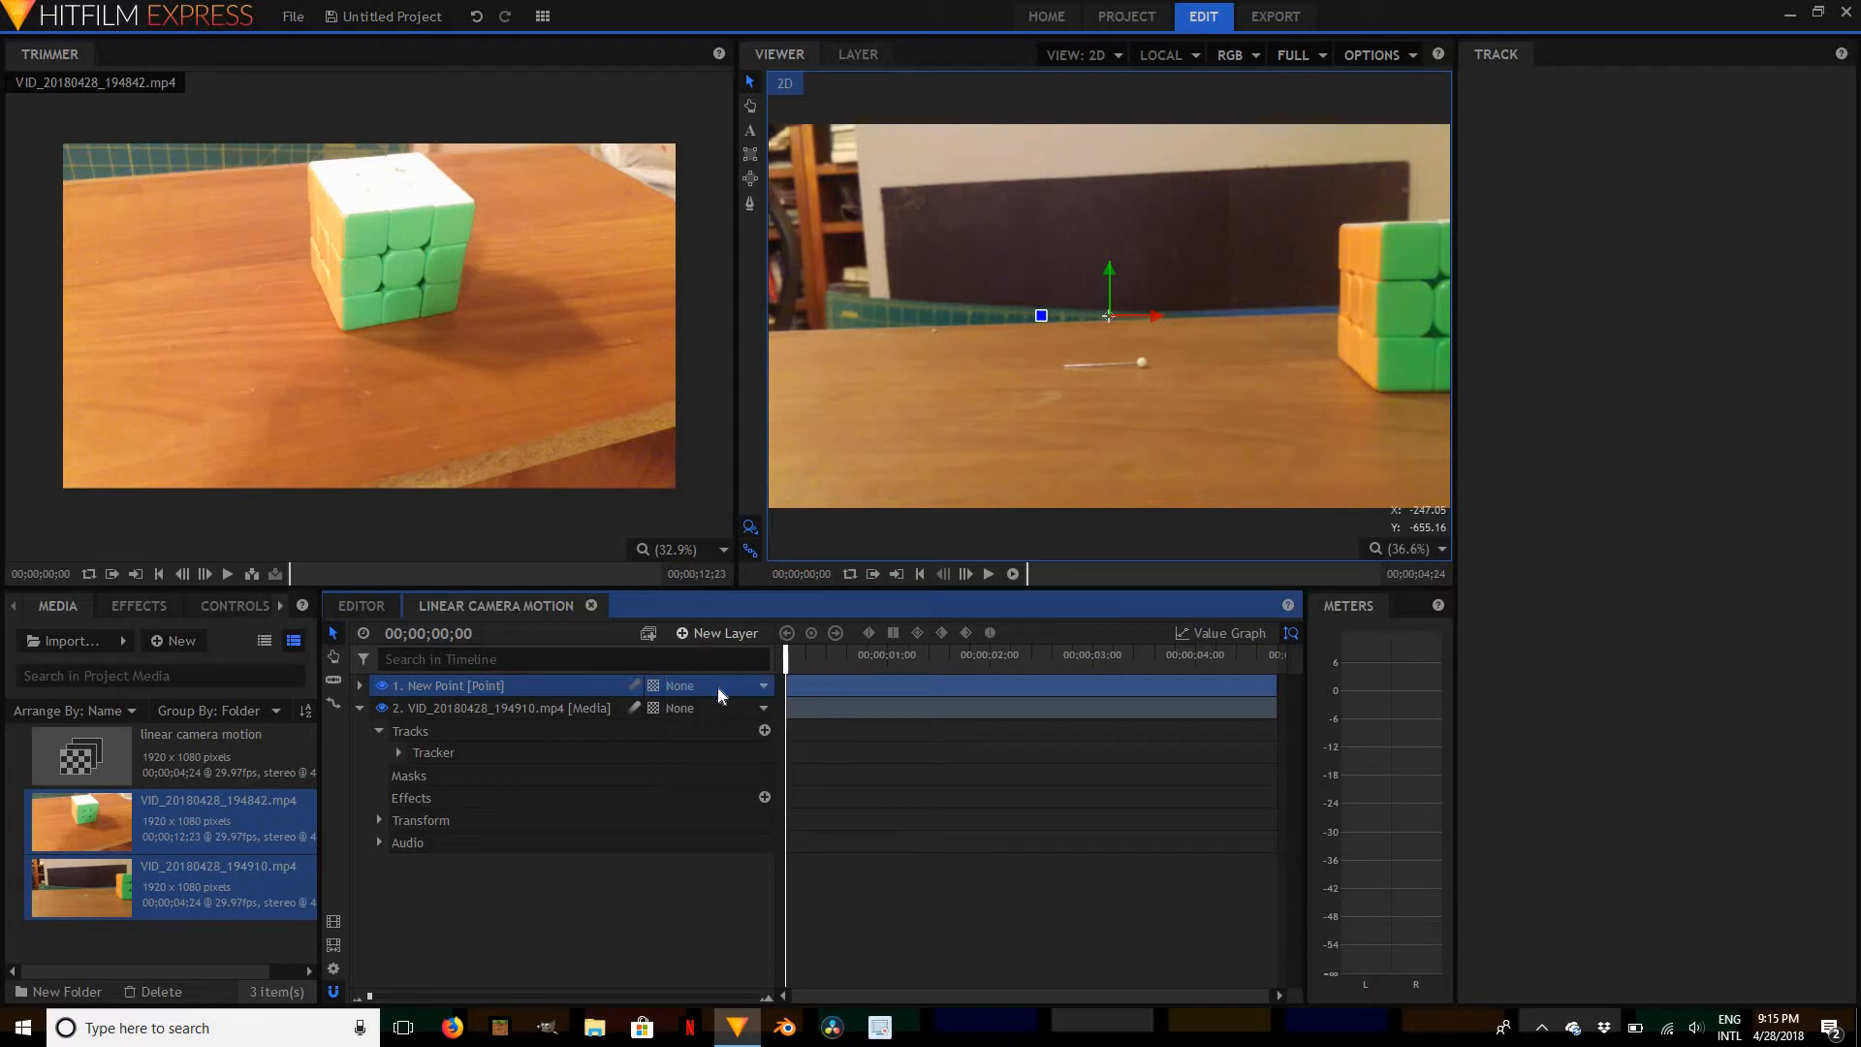
pyautogui.moveTo(946, 462); pyautogui.dragTo(765, 451)
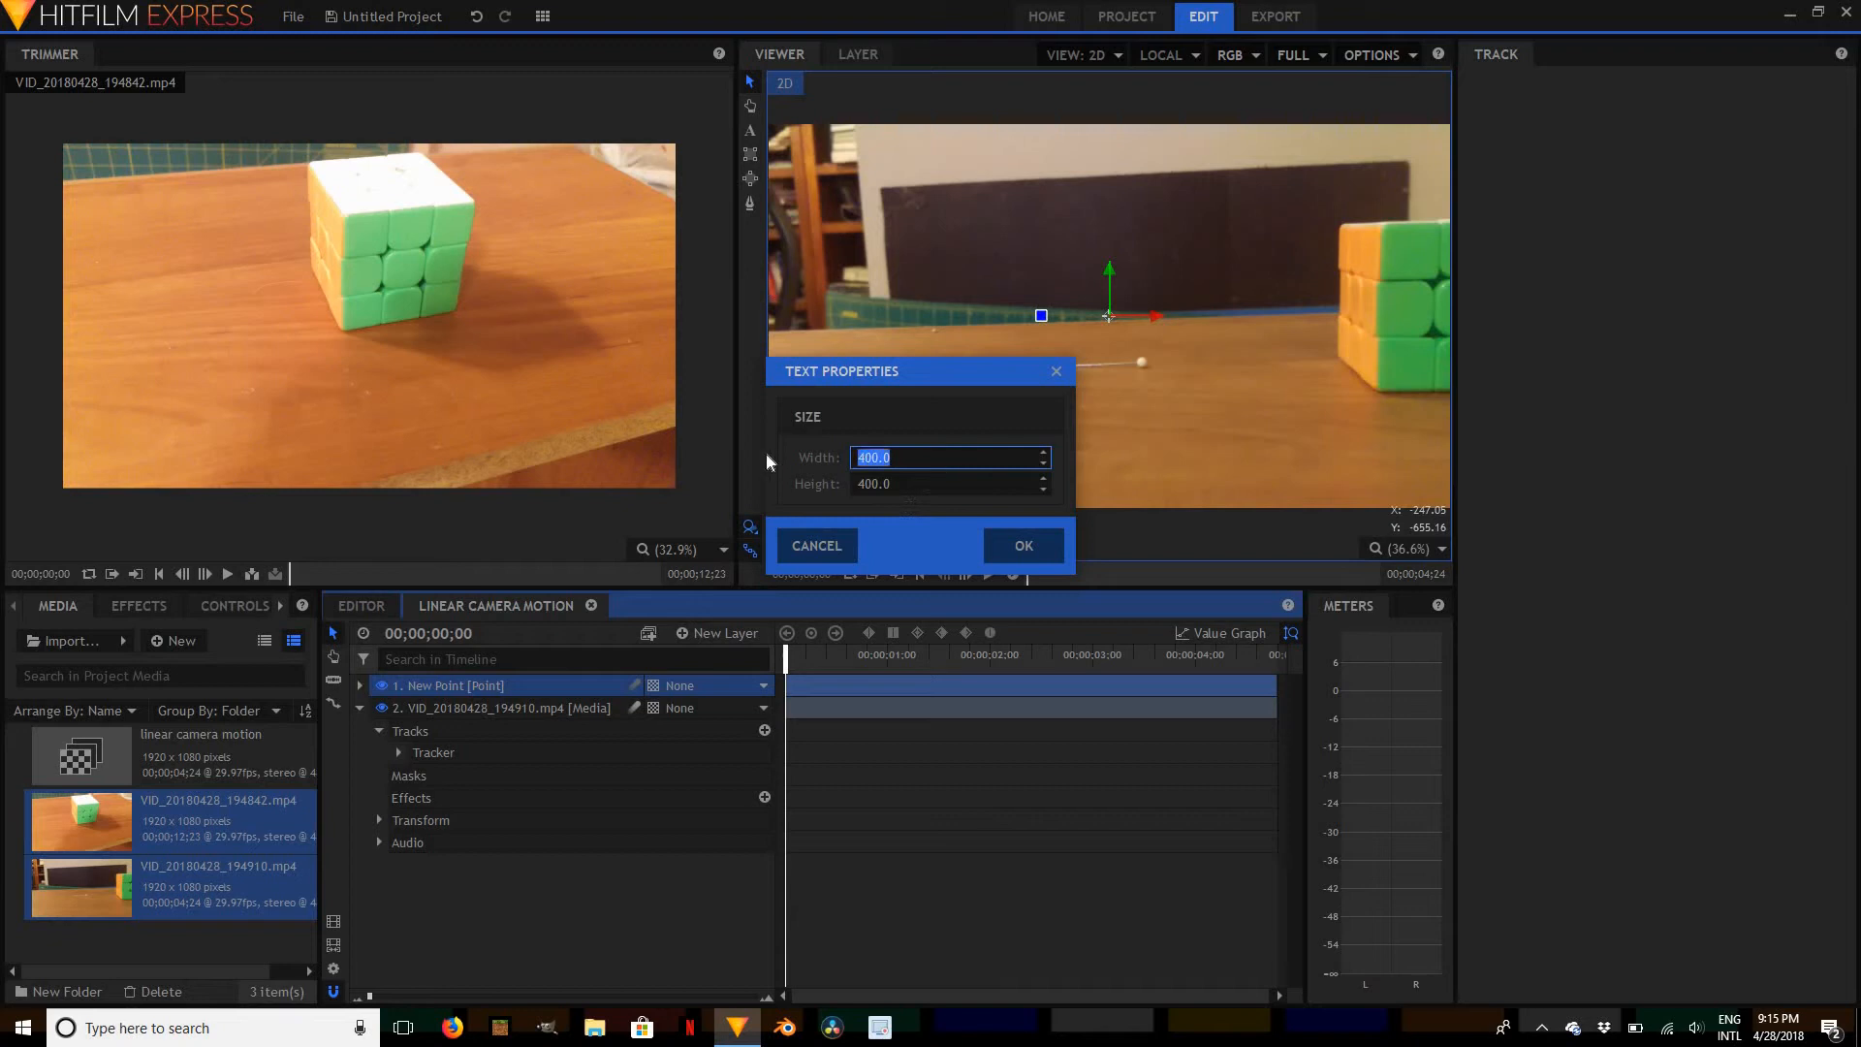
pyautogui.write('800')
pyautogui.press('Tab')
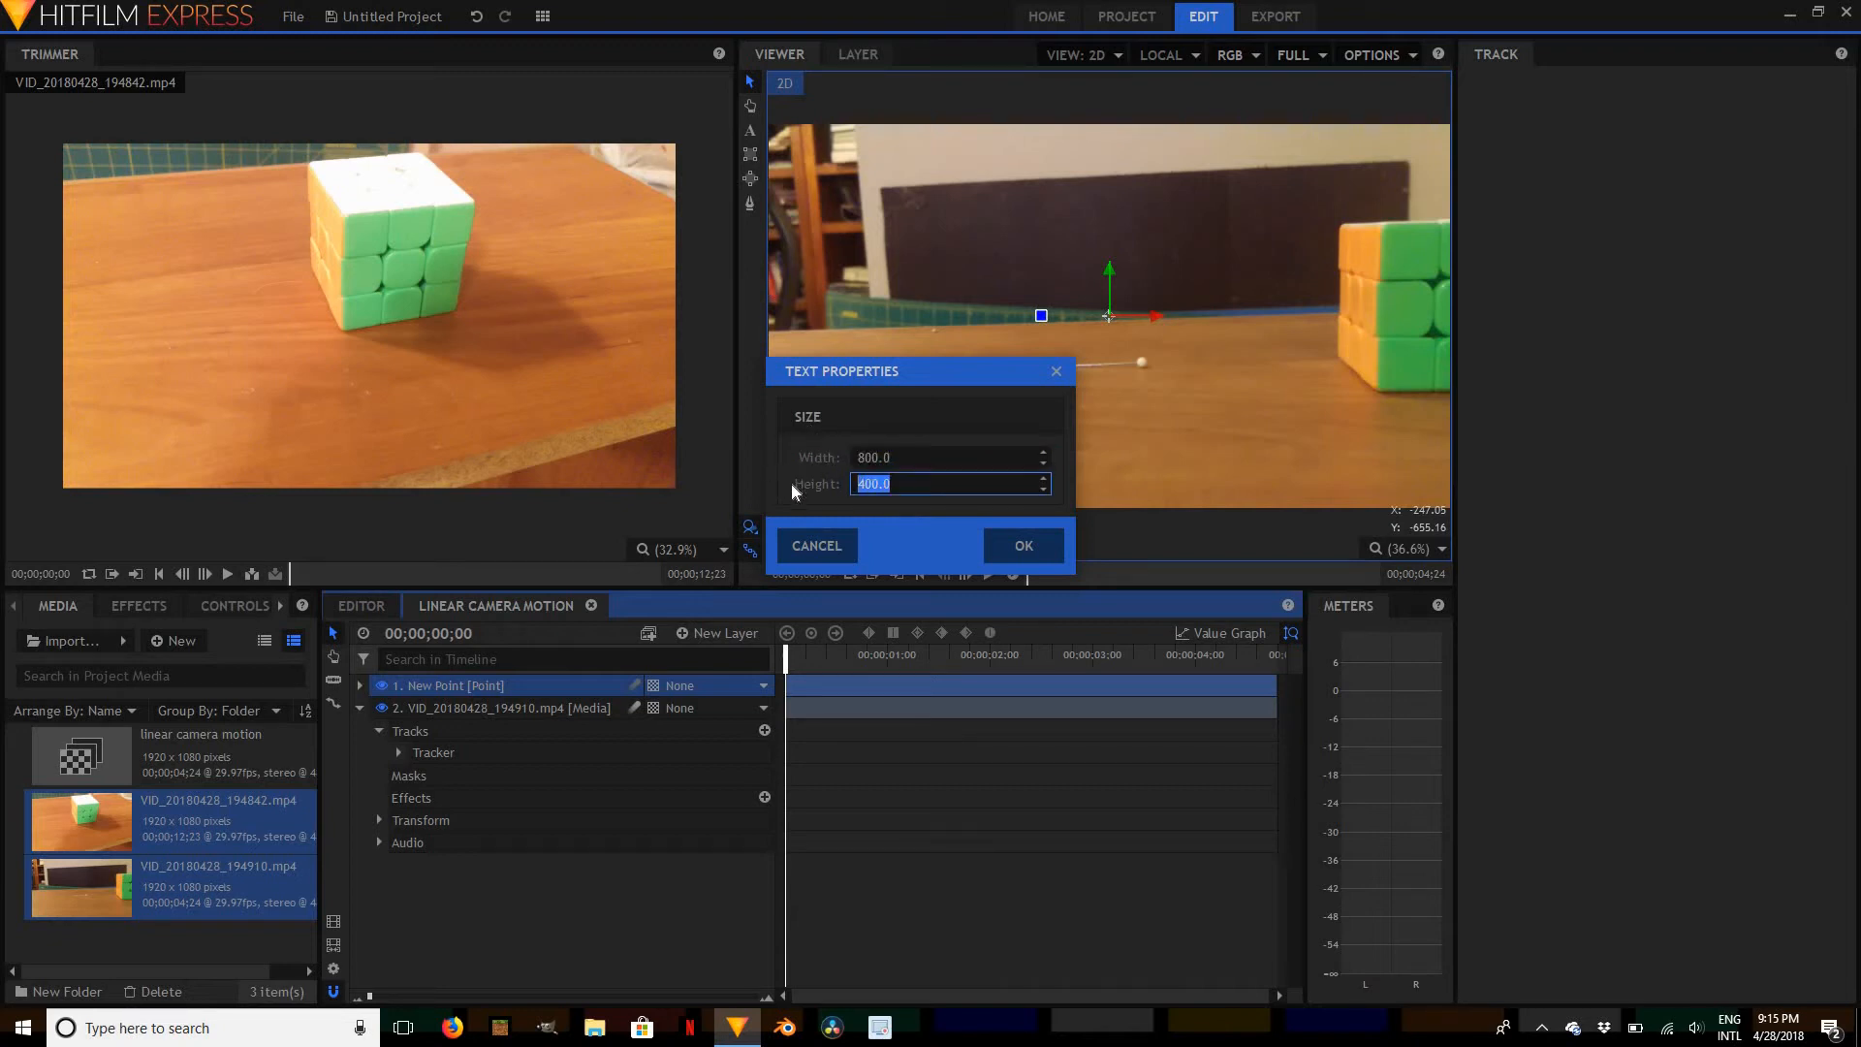
pyautogui.write('800')
pyautogui.click(1024, 547)
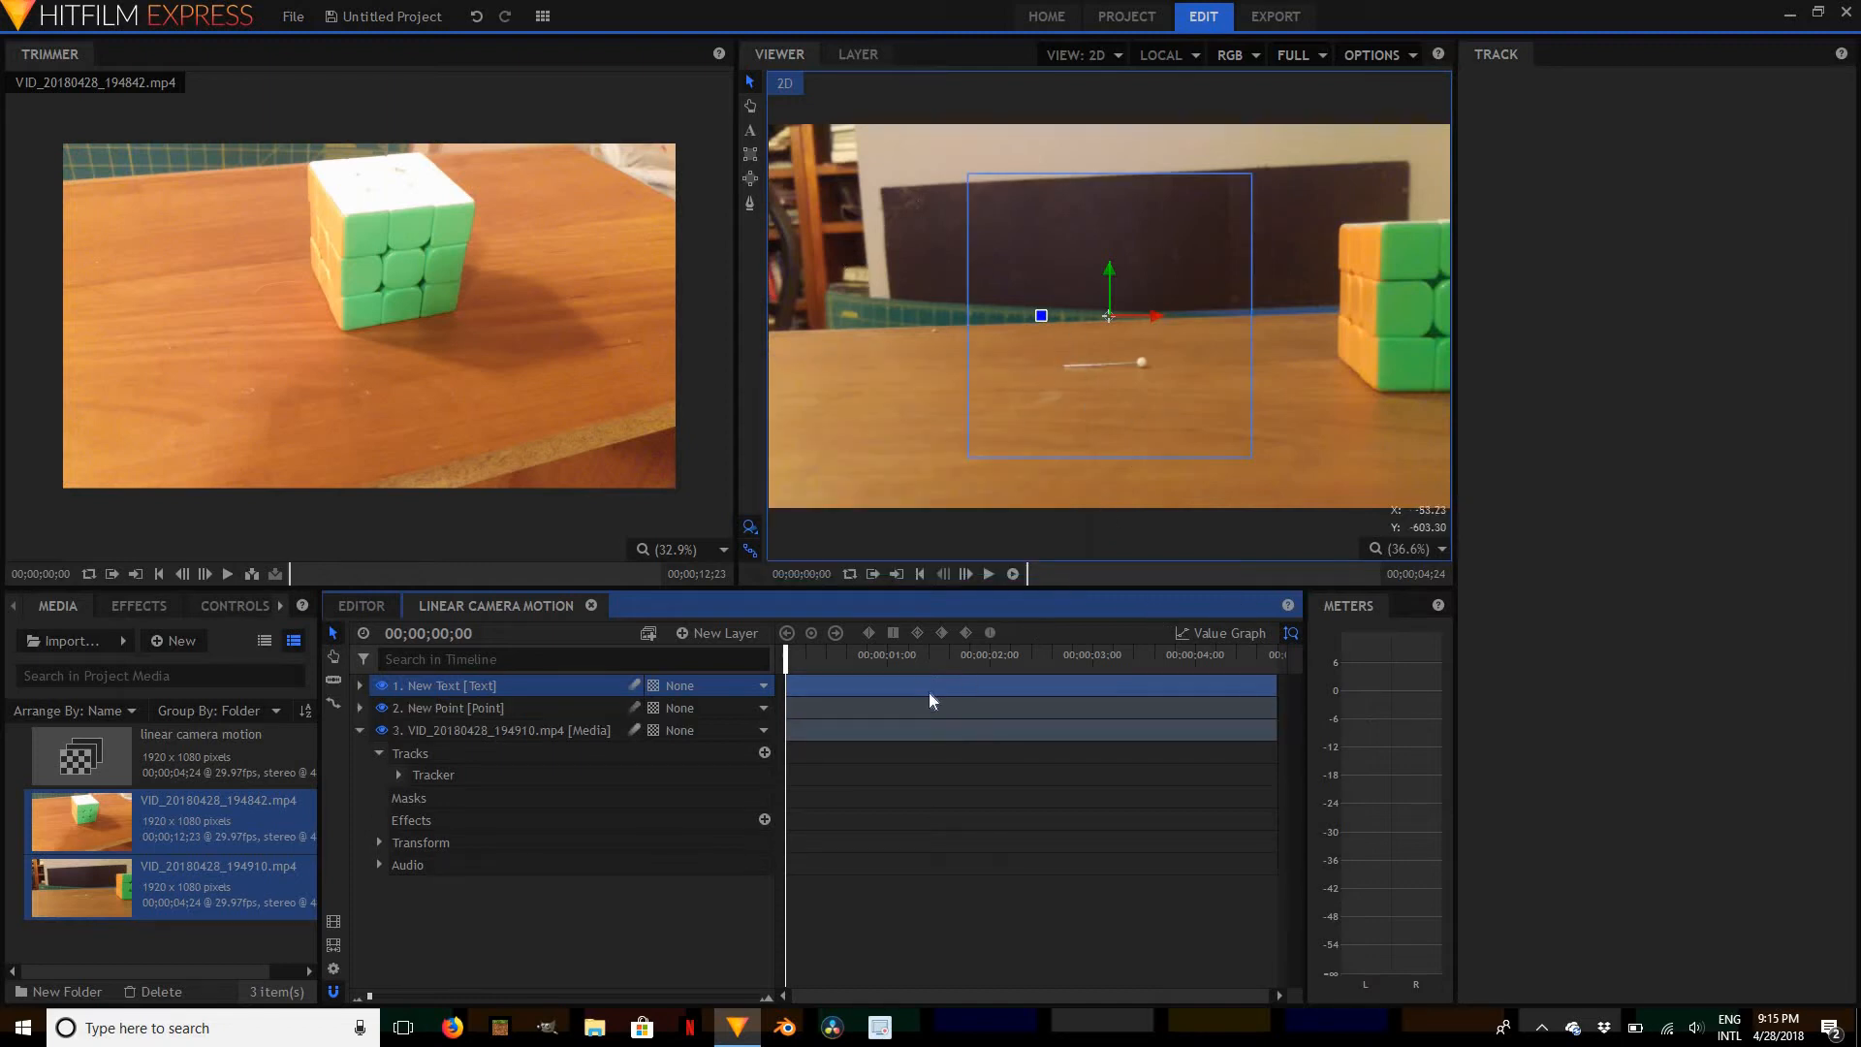
# Enter the text "MF3RS2" in the new text layer's box
pyautogui.click(361, 681)
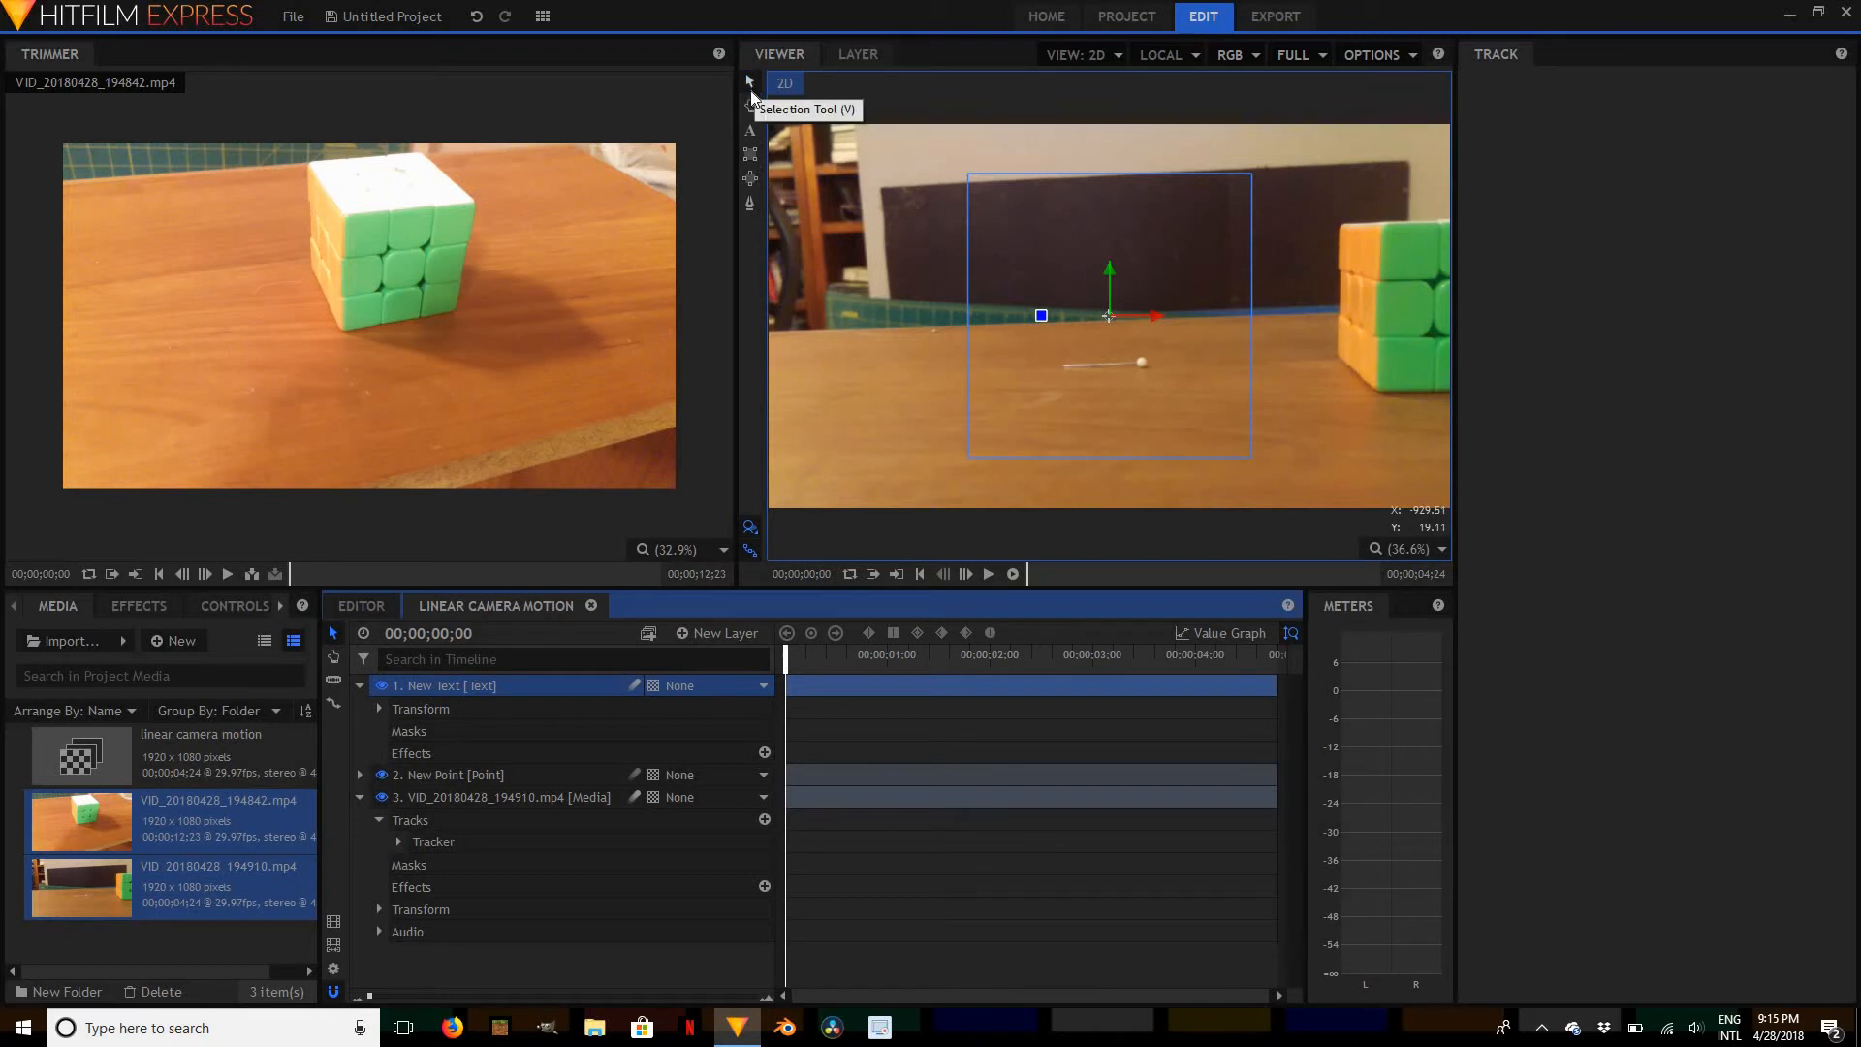
pyautogui.click(751, 131)
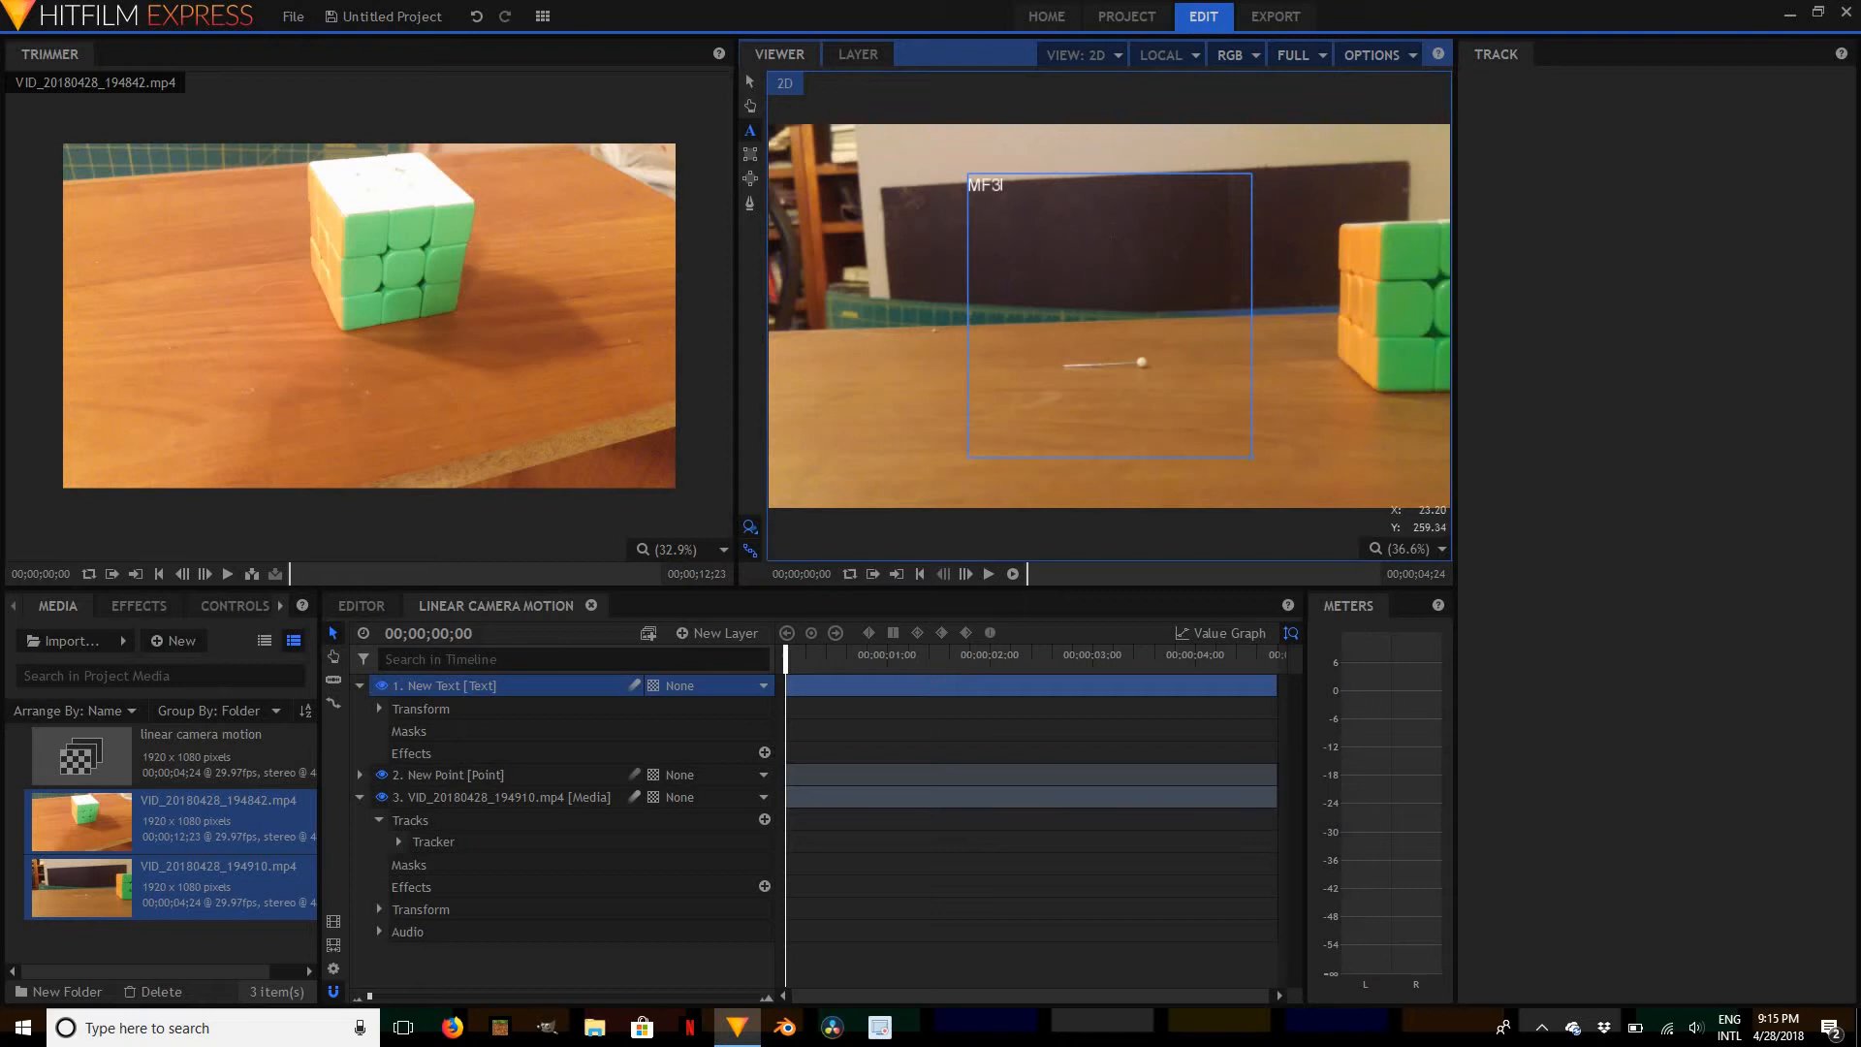
pyautogui.write('RS2')
# Select the whole MF3RS2 text and set its font size to 188
pyautogui.click(281, 607)
pyautogui.click(281, 607)
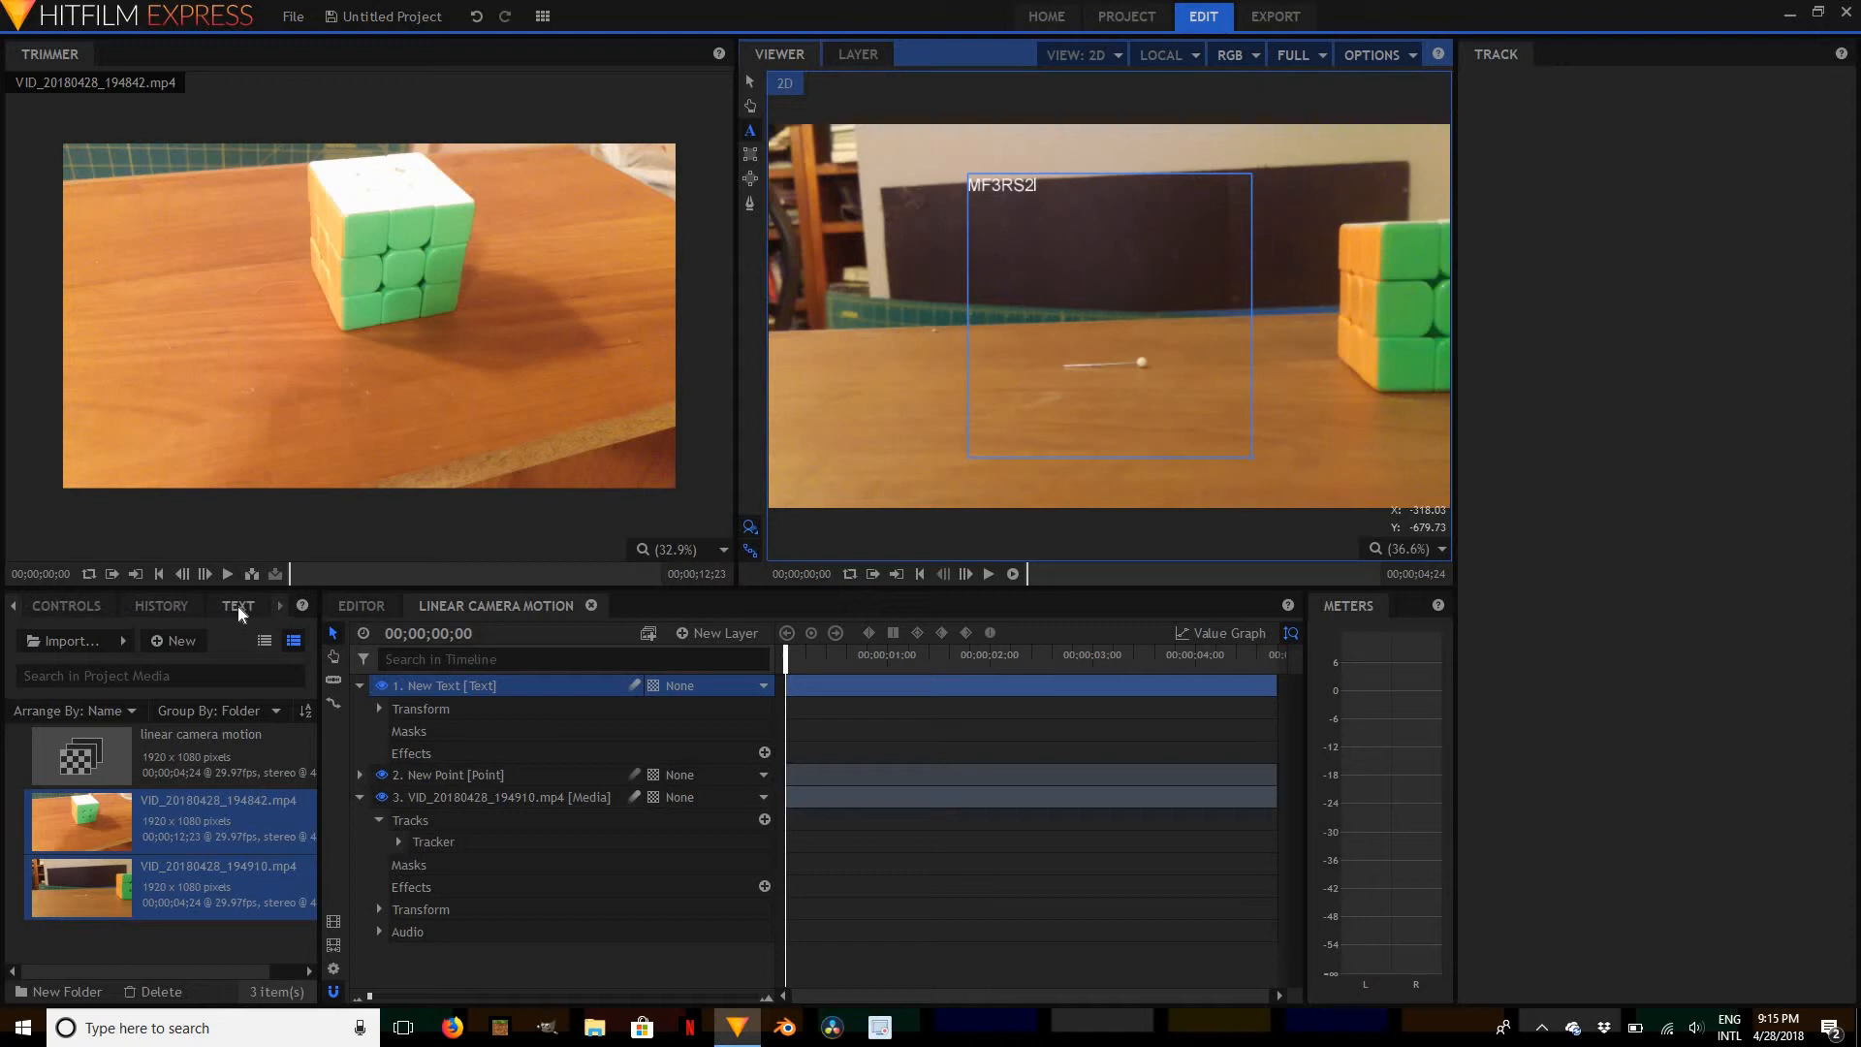
pyautogui.click(238, 607)
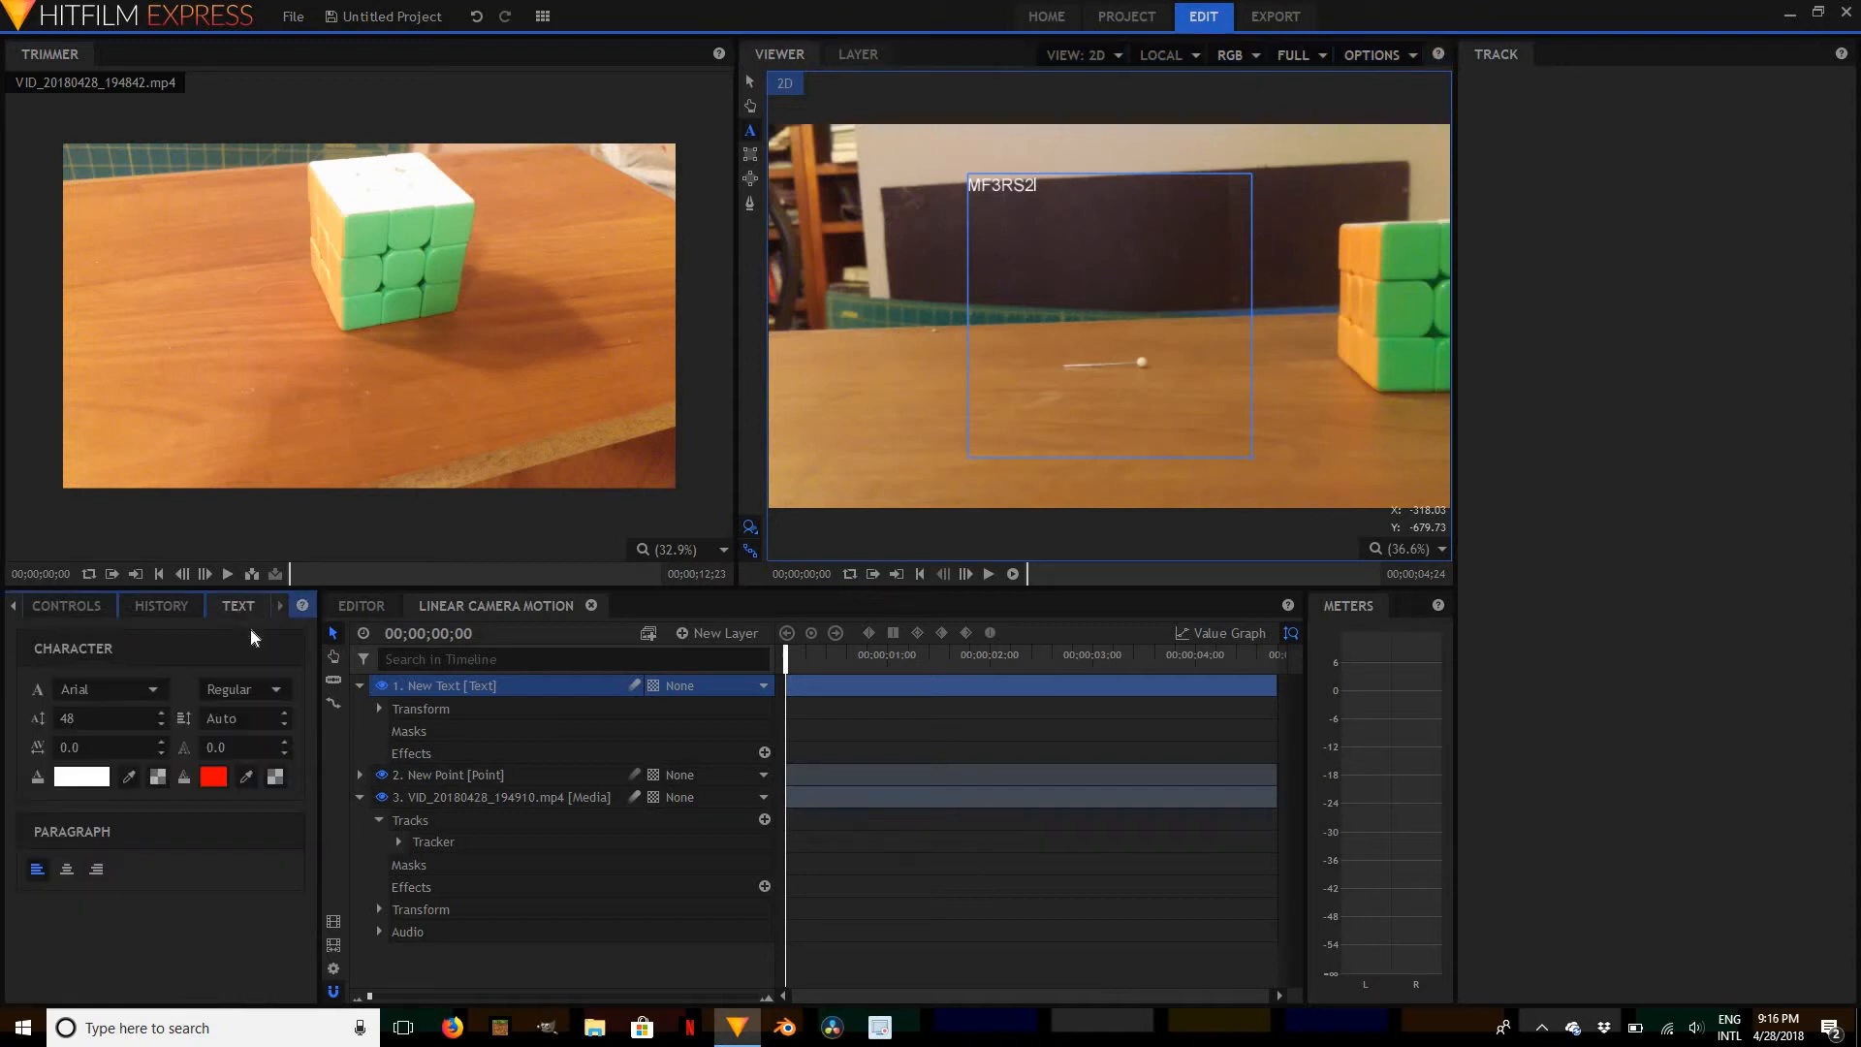
pyautogui.click(162, 716)
pyautogui.click(162, 716)
pyautogui.moveTo(1046, 182); pyautogui.dragTo(962, 189)
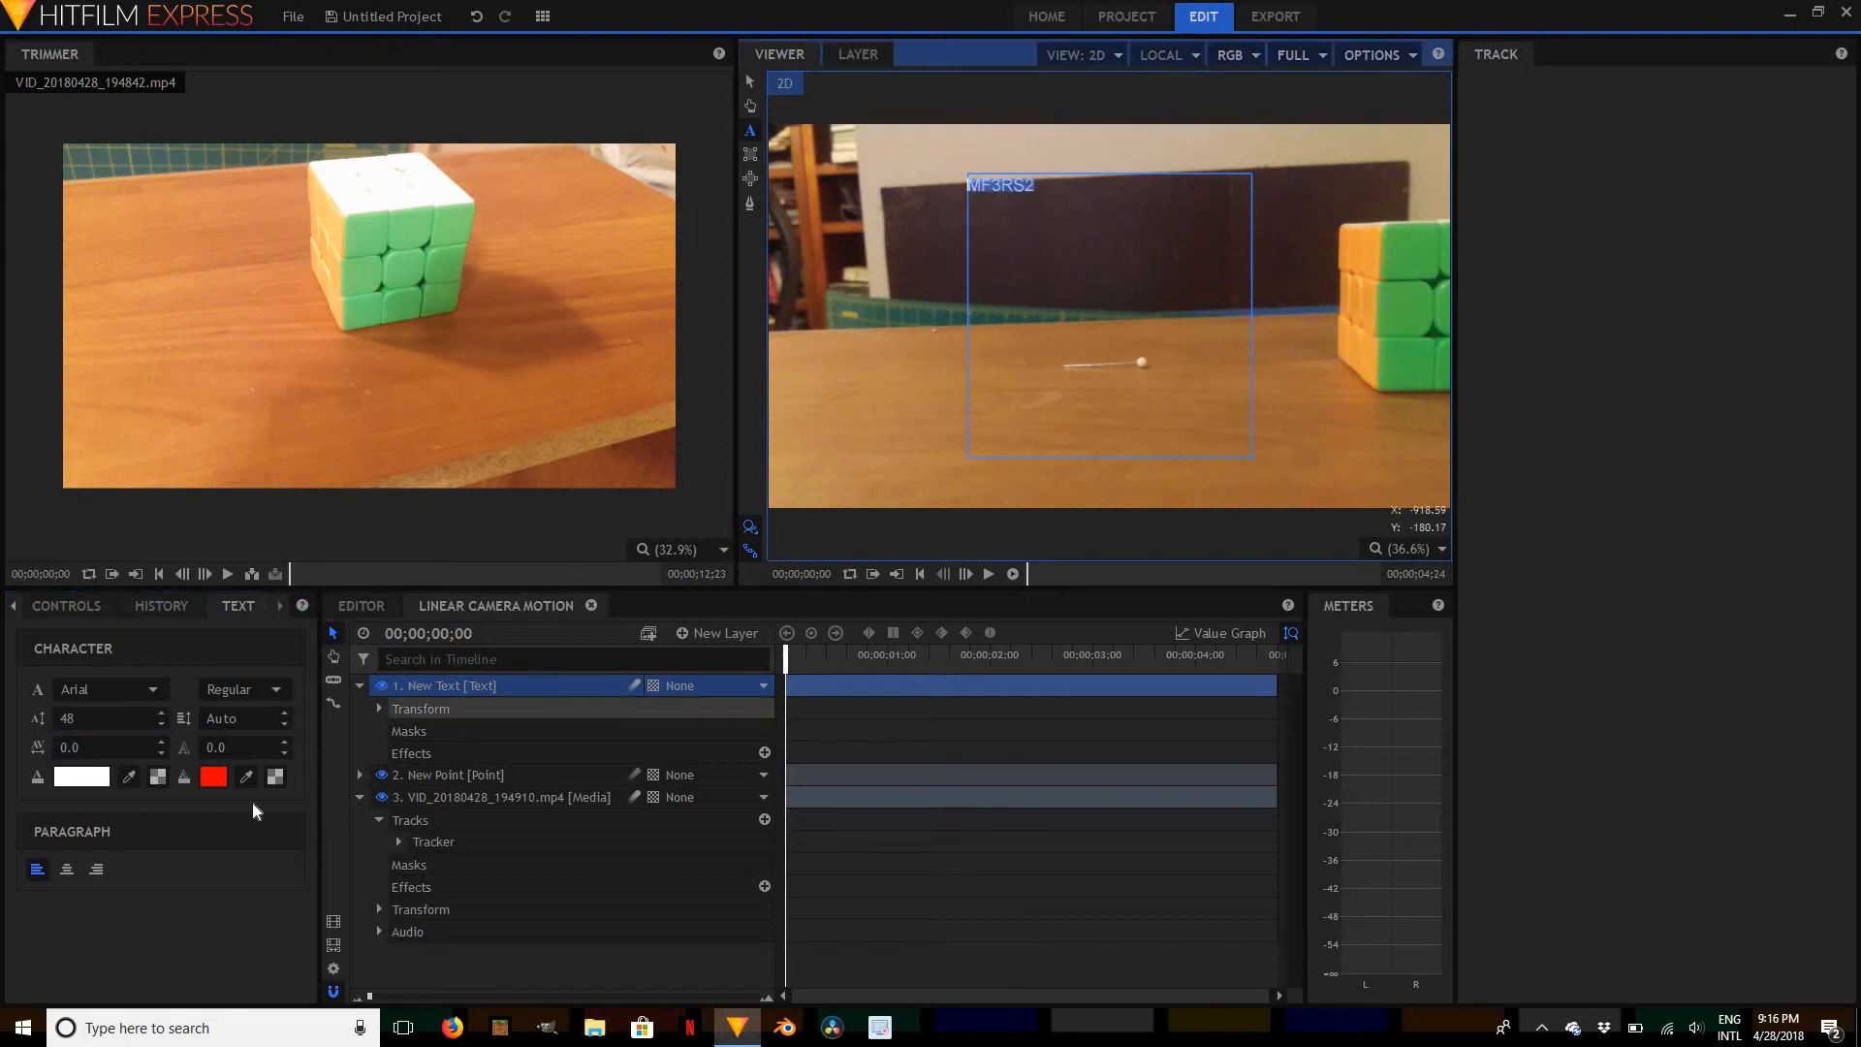
pyautogui.moveTo(162, 716); pyautogui.dragTo(163, 719)
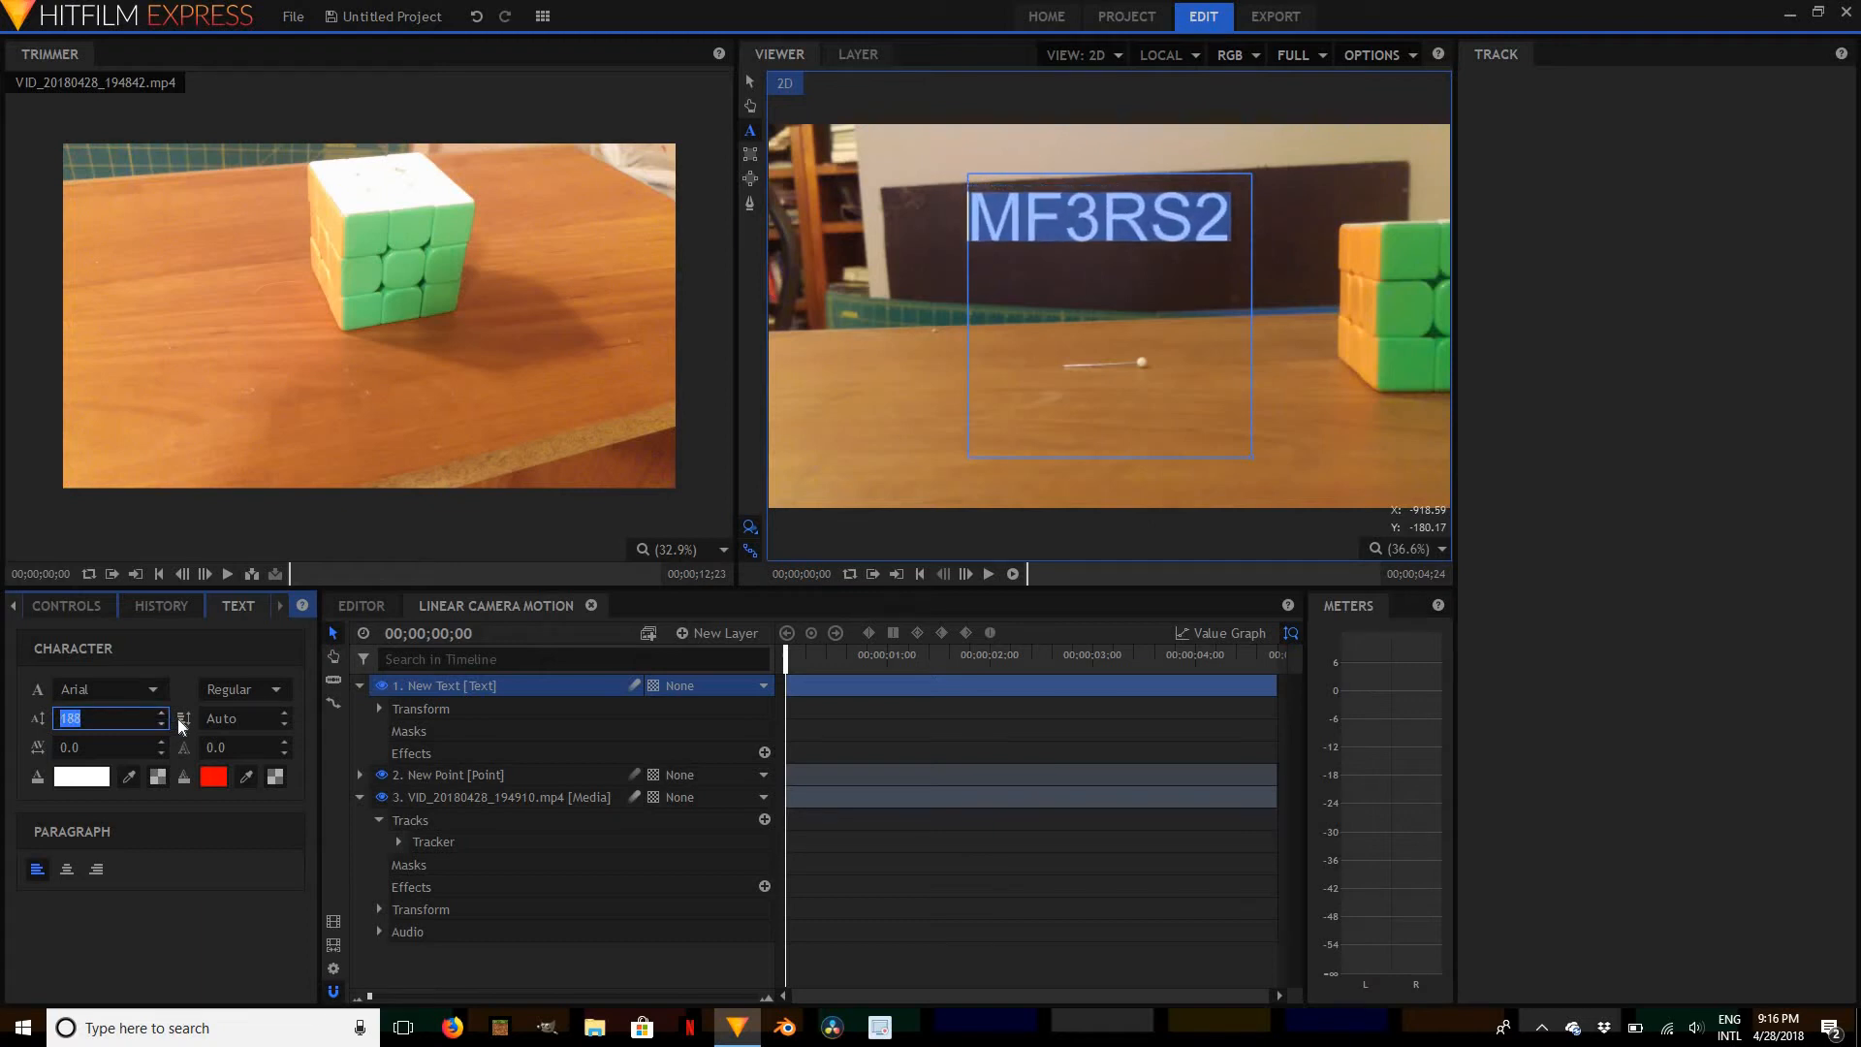
# Set the selected text's font to Impact and its outline width to 10
pyautogui.click(132, 684)
pyautogui.scroll(-3, 174, 567)
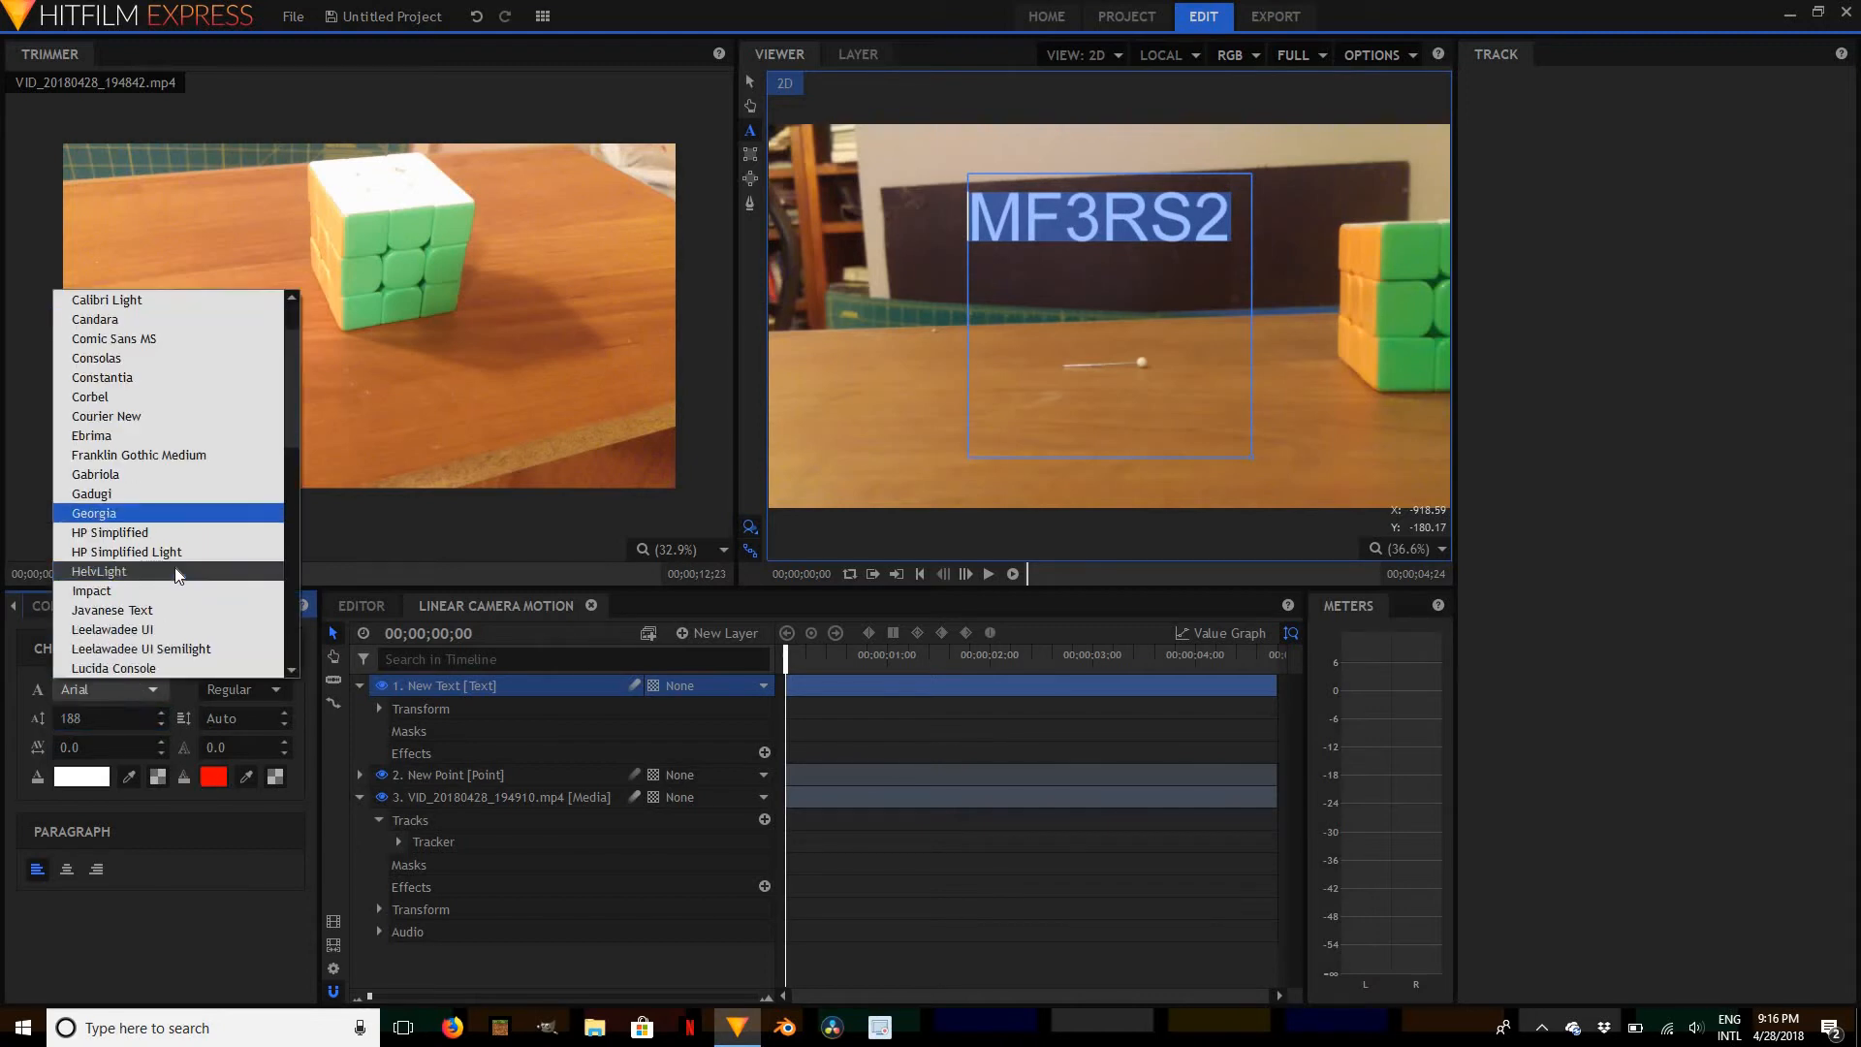
pyautogui.click(130, 475)
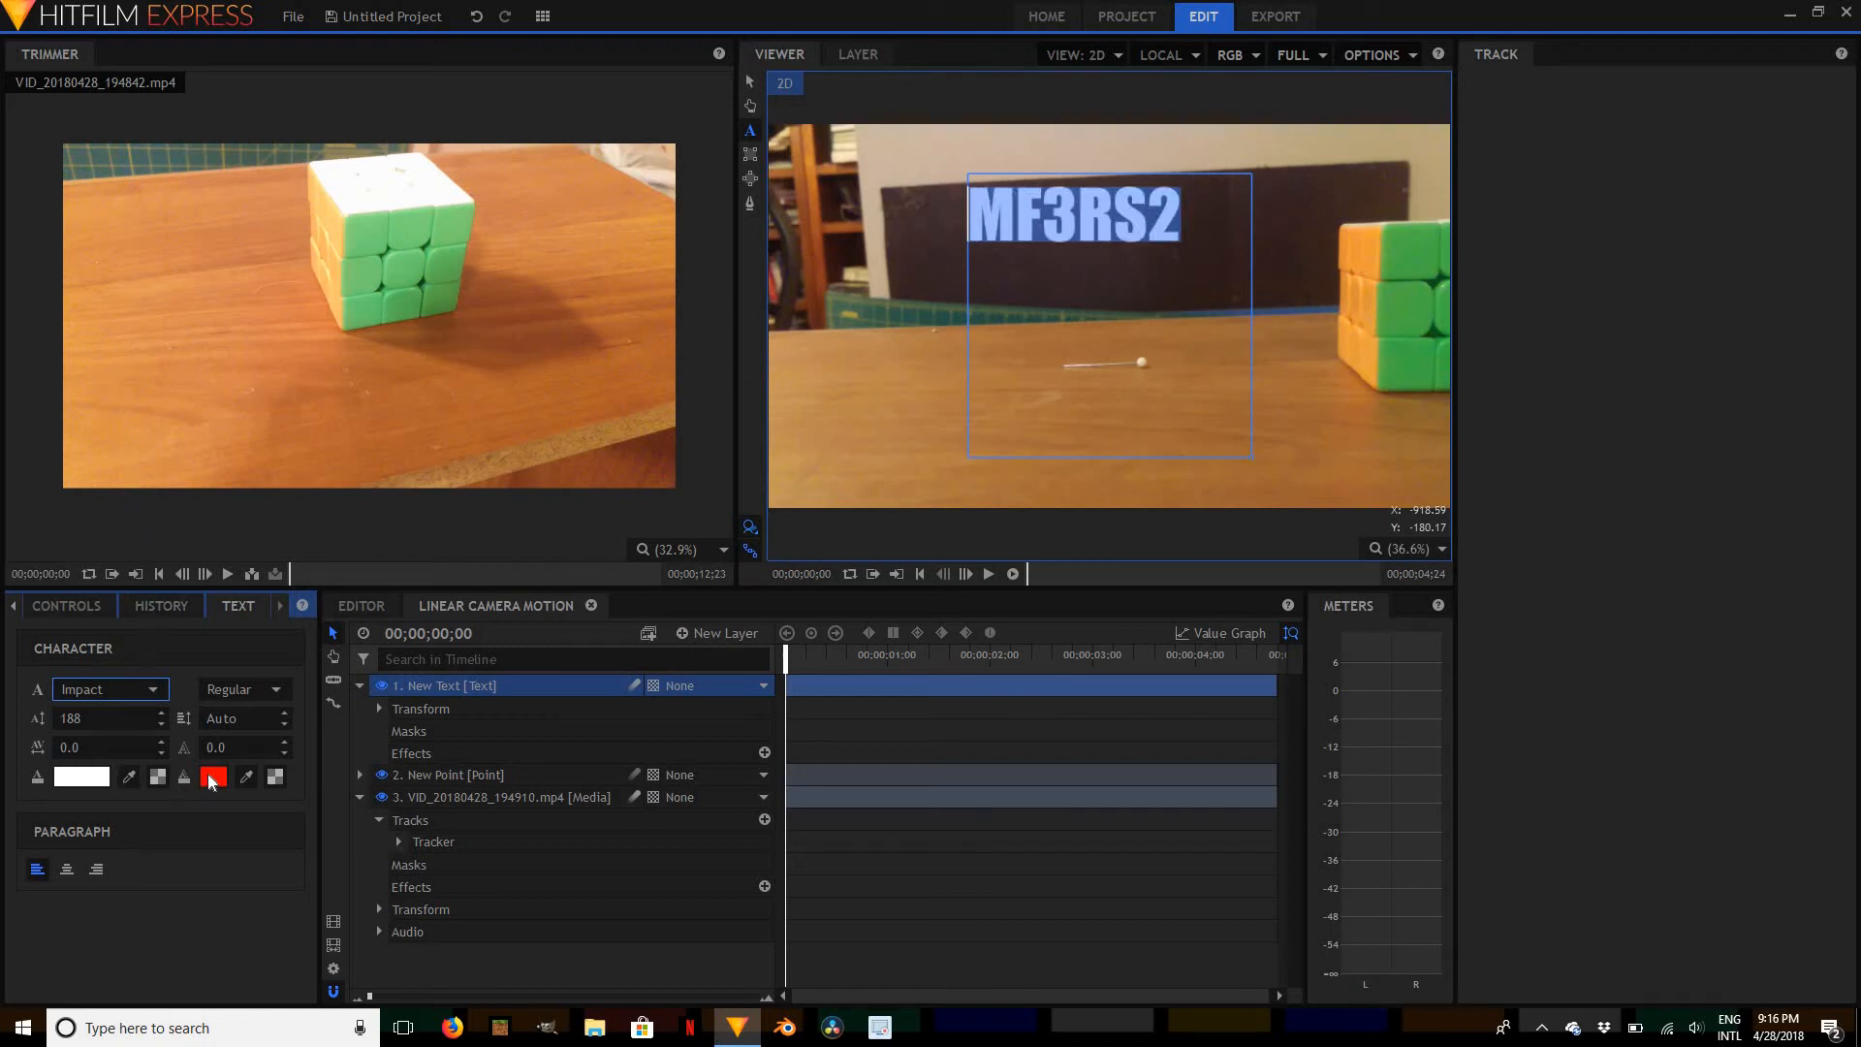
pyautogui.click(284, 741)
pyautogui.click(284, 742)
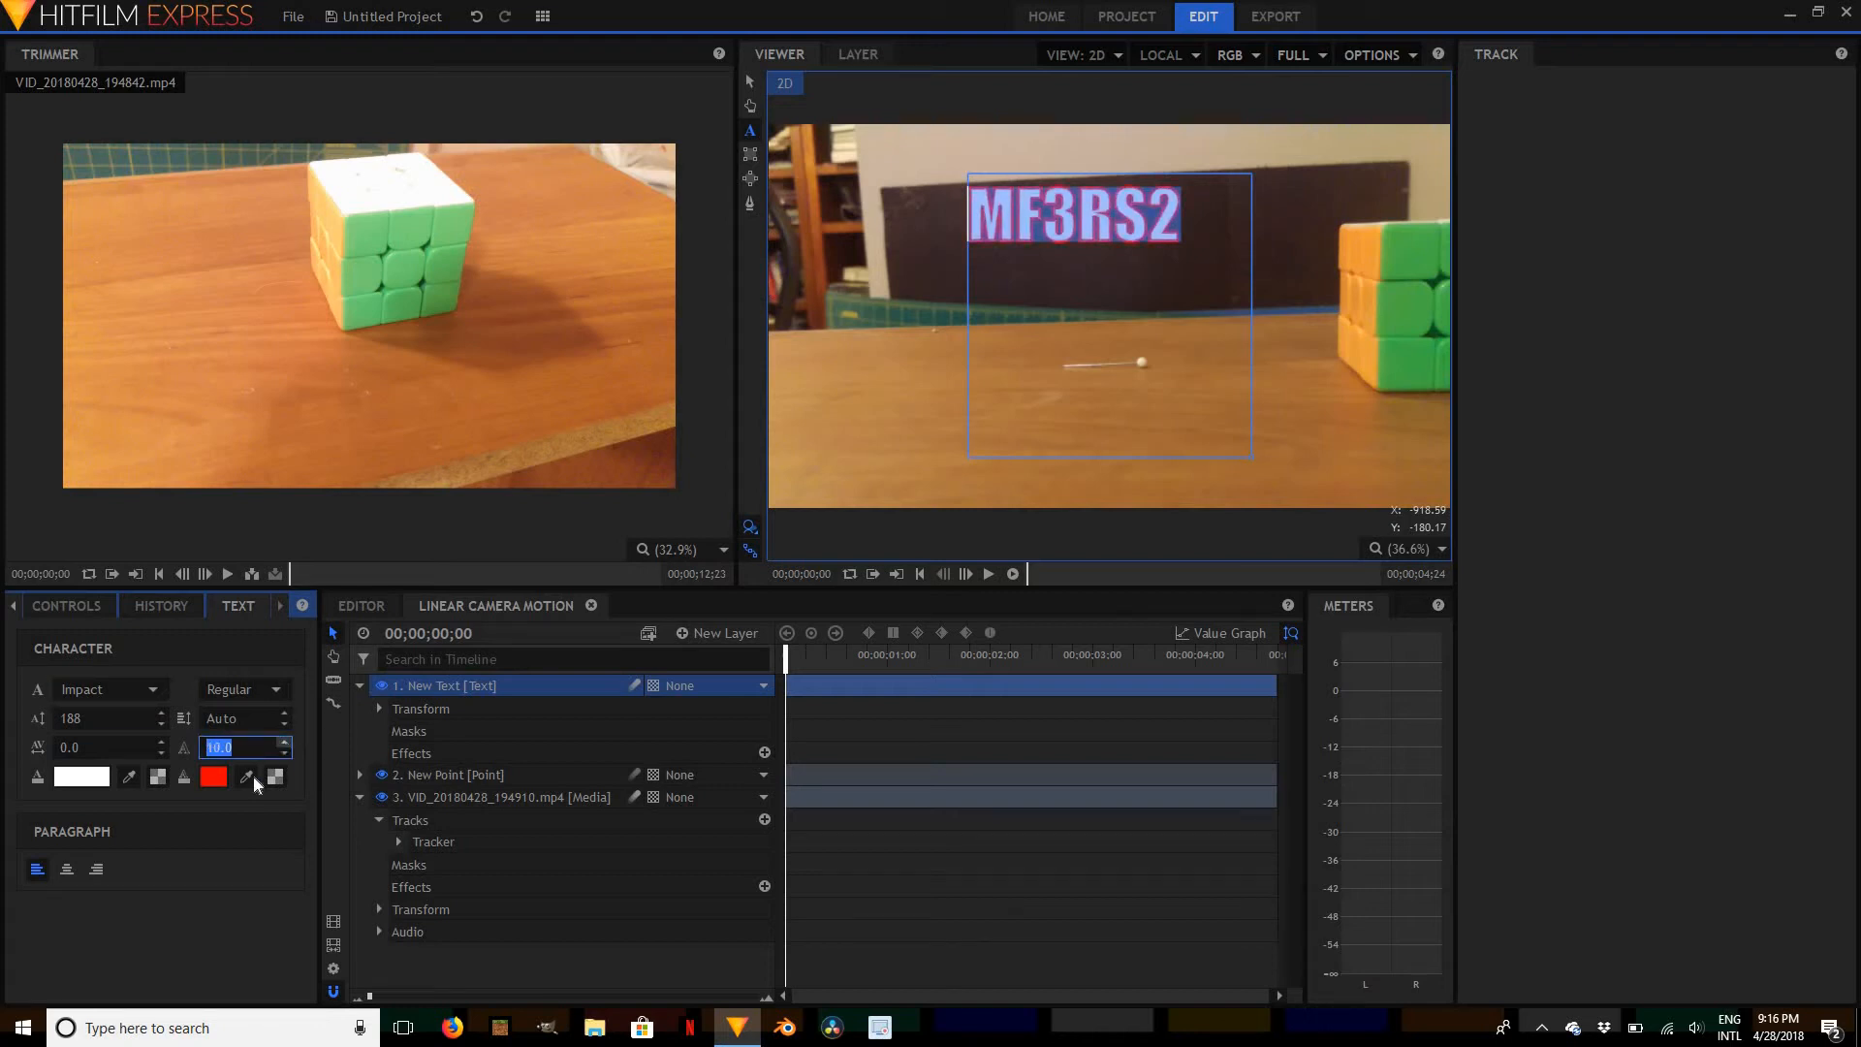
# Set the MF3RS2 text's outline color to black (#000000) and deselect the text
pyautogui.click(222, 780)
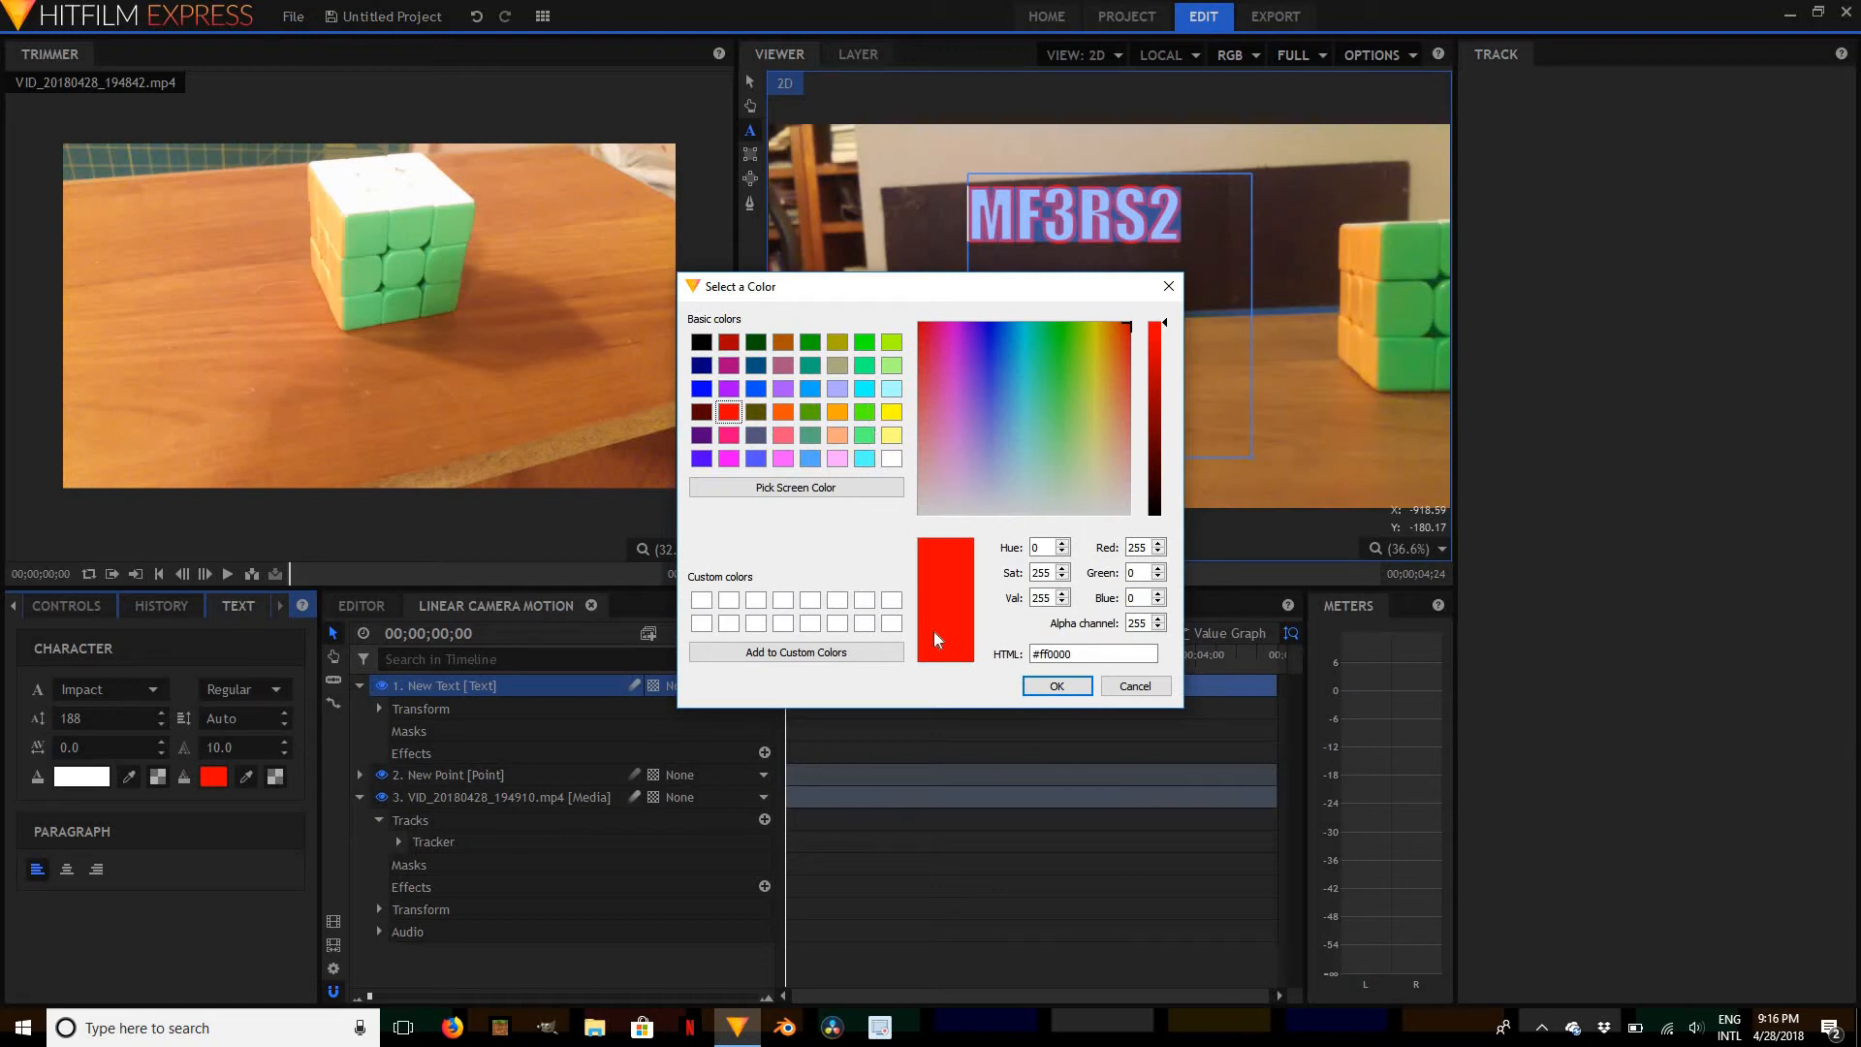
pyautogui.click(701, 342)
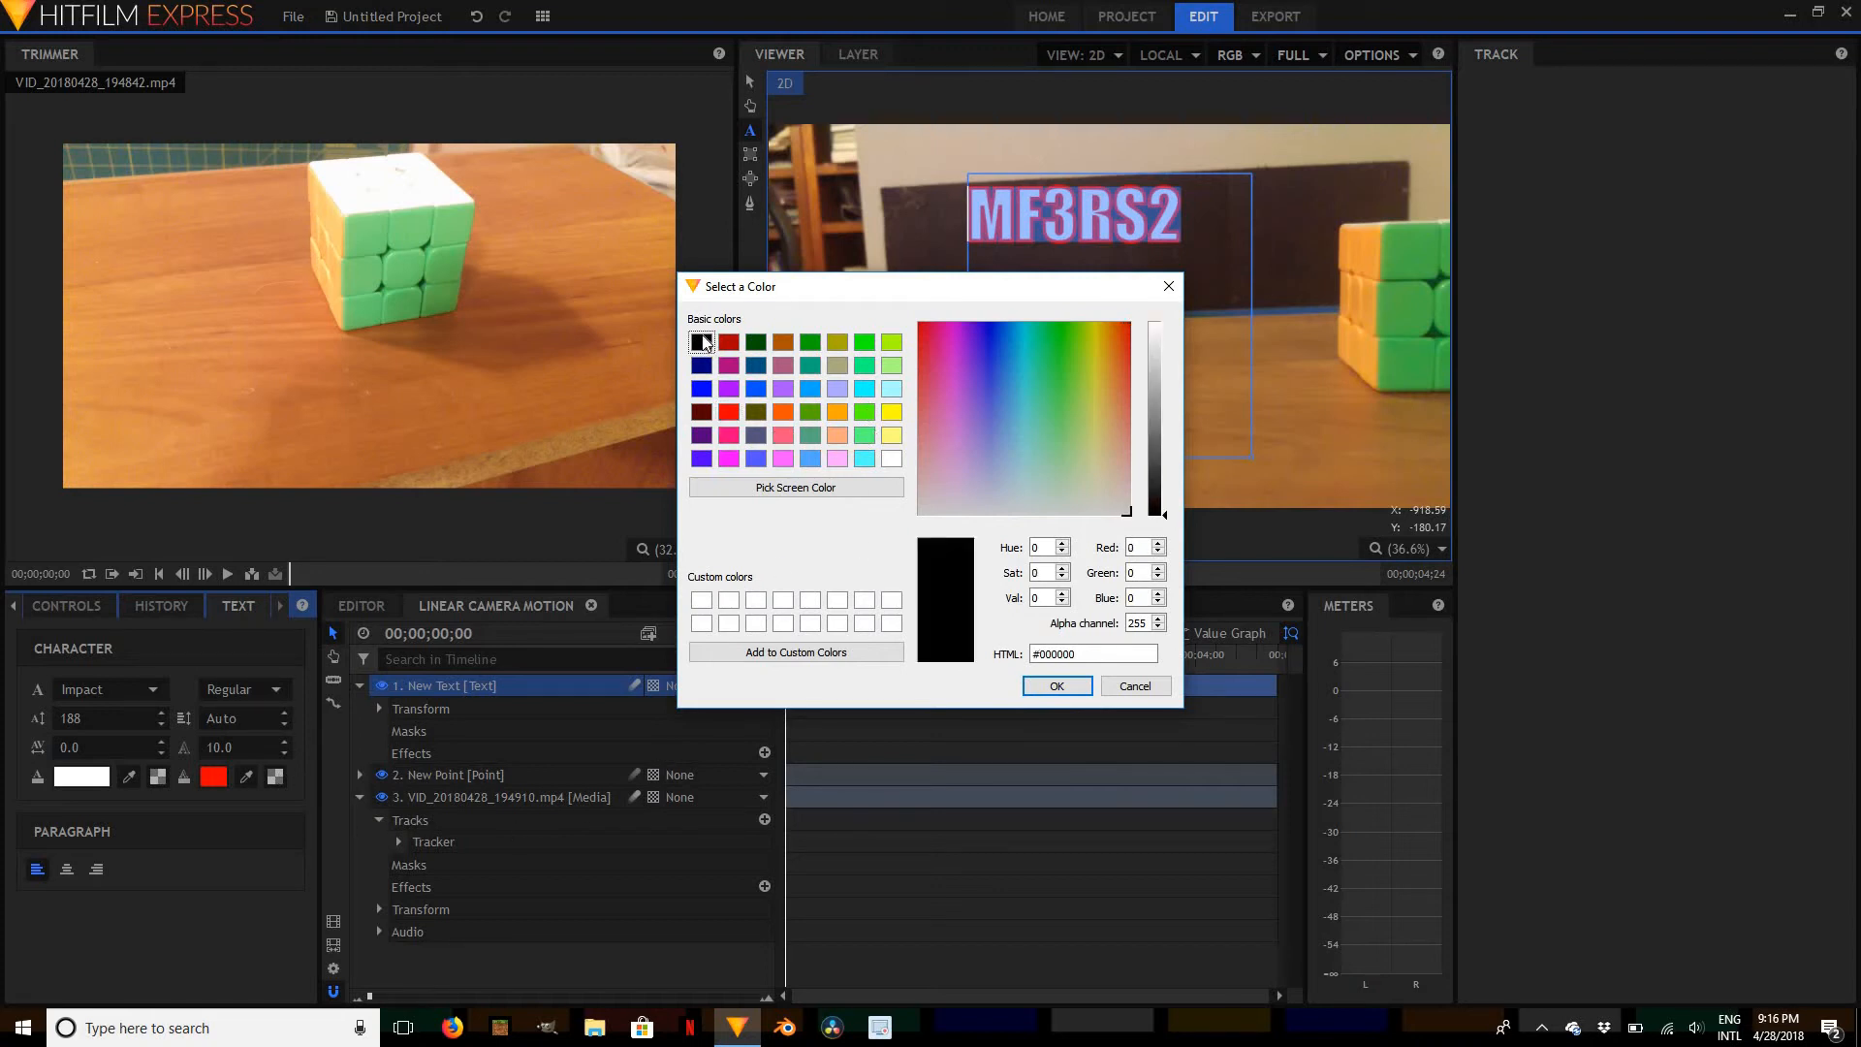
pyautogui.click(1055, 687)
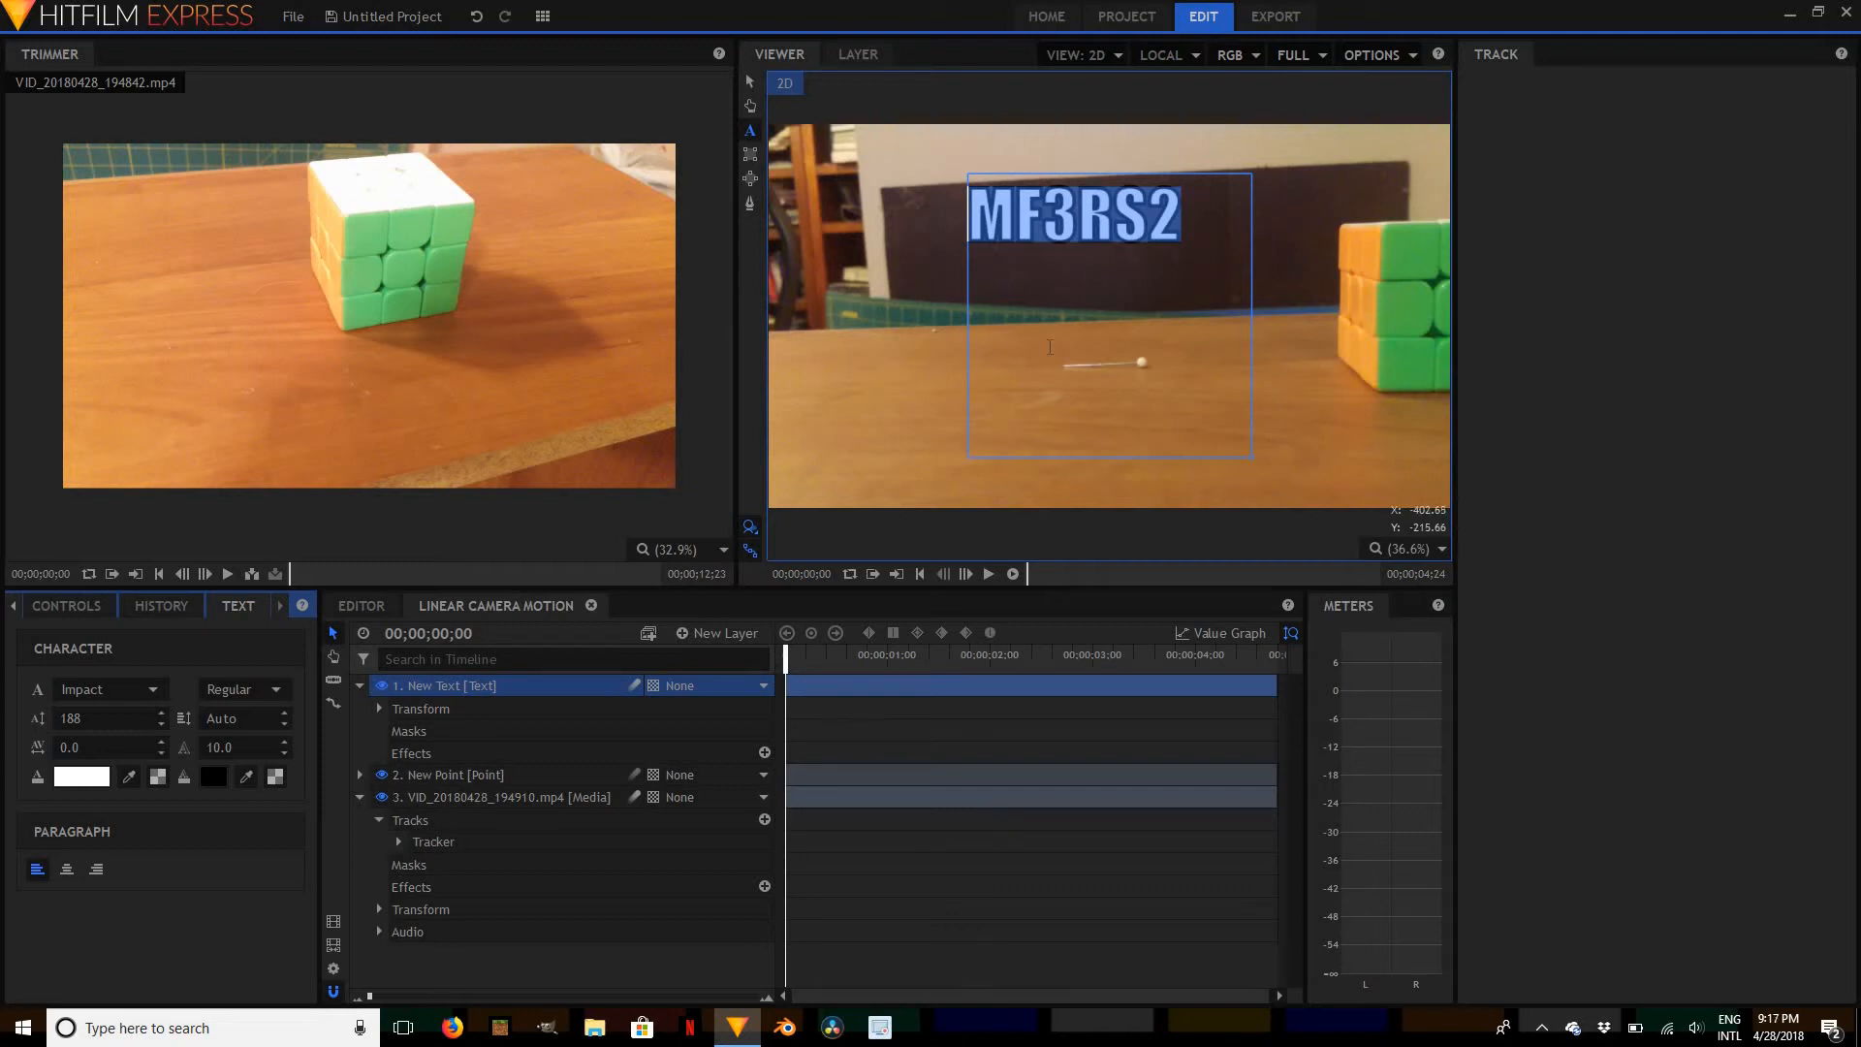
pyautogui.click(1331, 406)
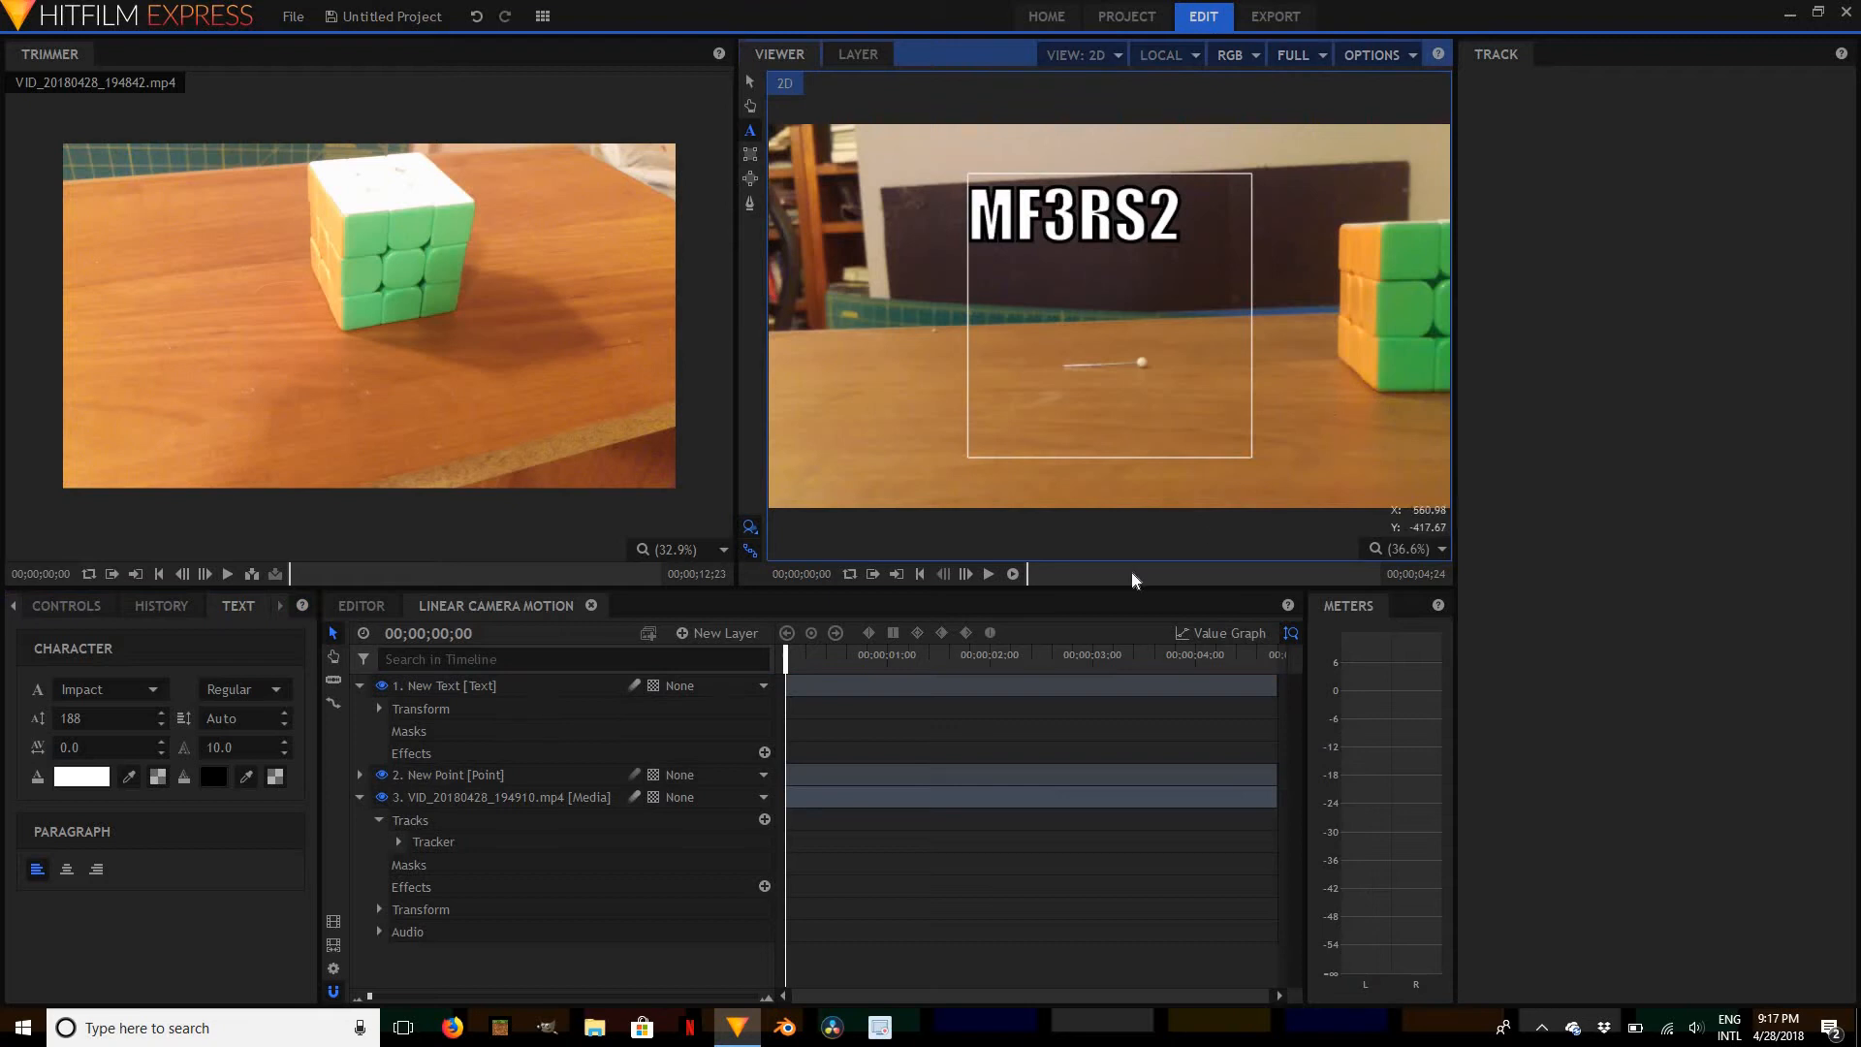
# Preview the clip with the unattached text, and return the playhead to the start
pyautogui.click(989, 573)
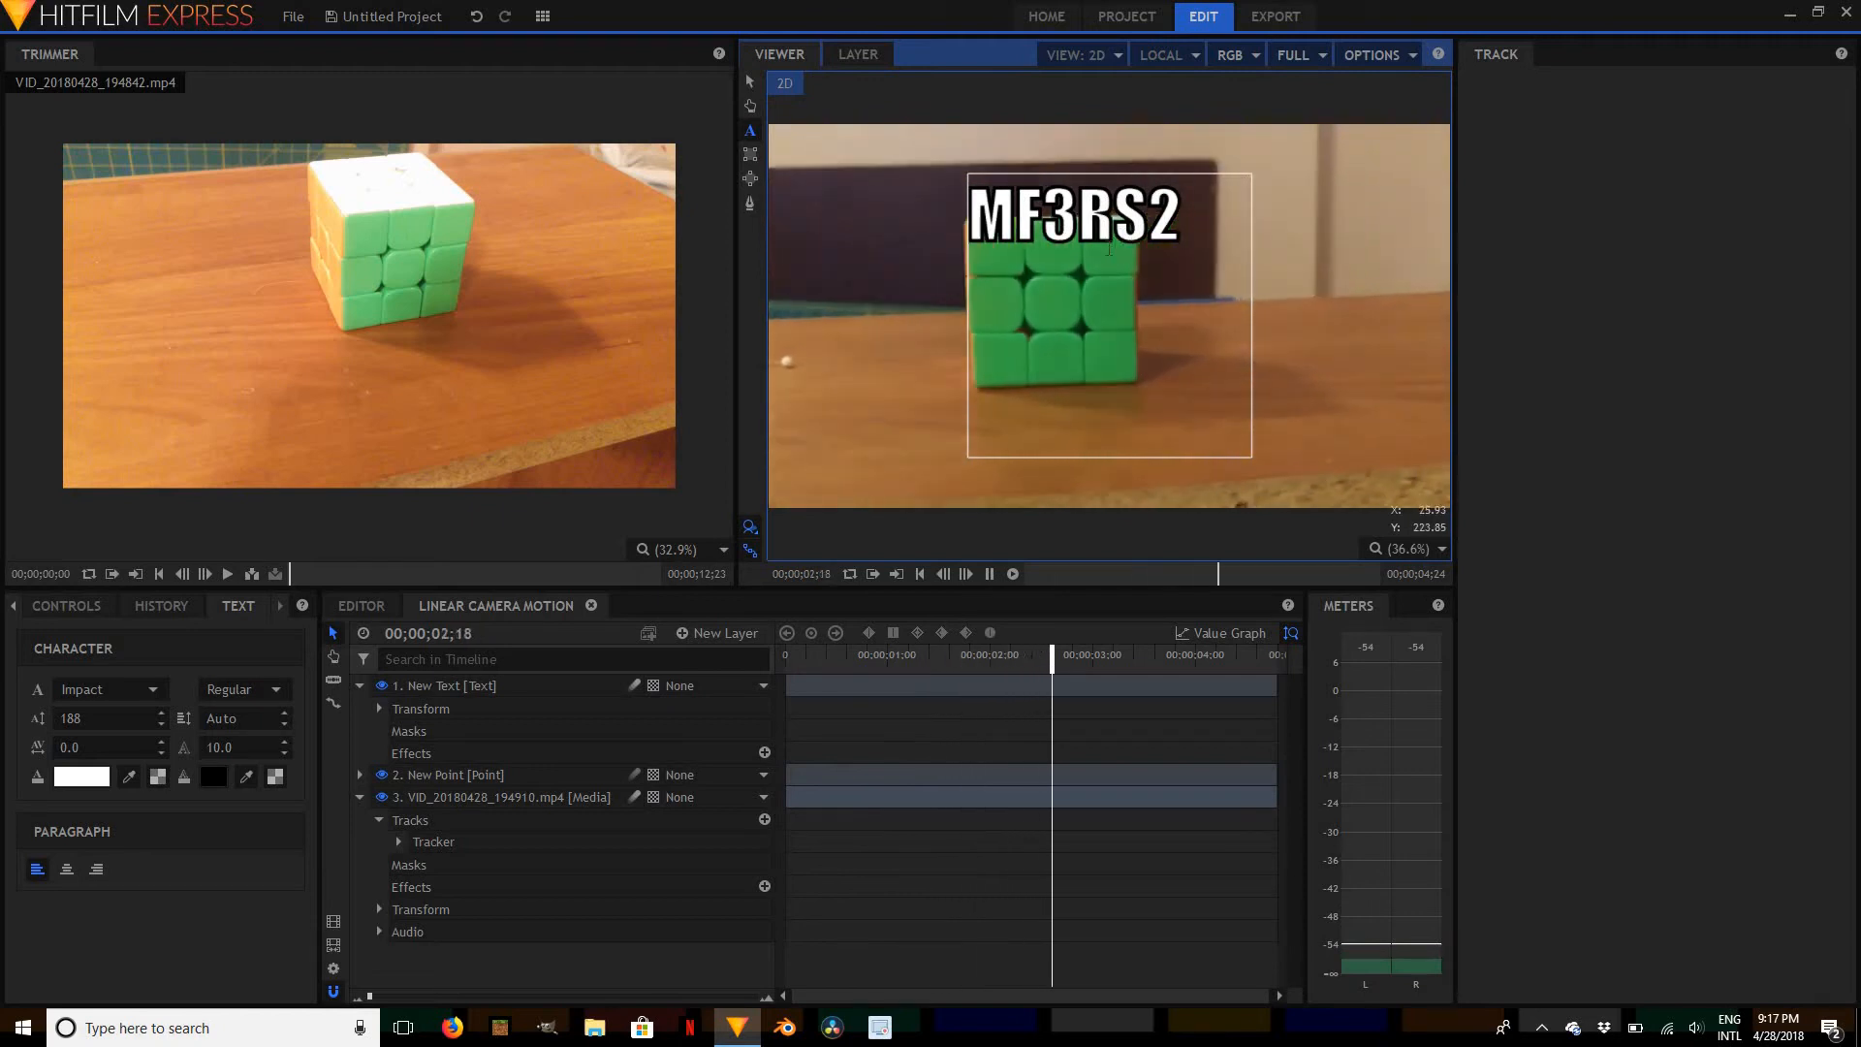
pyautogui.click(989, 575)
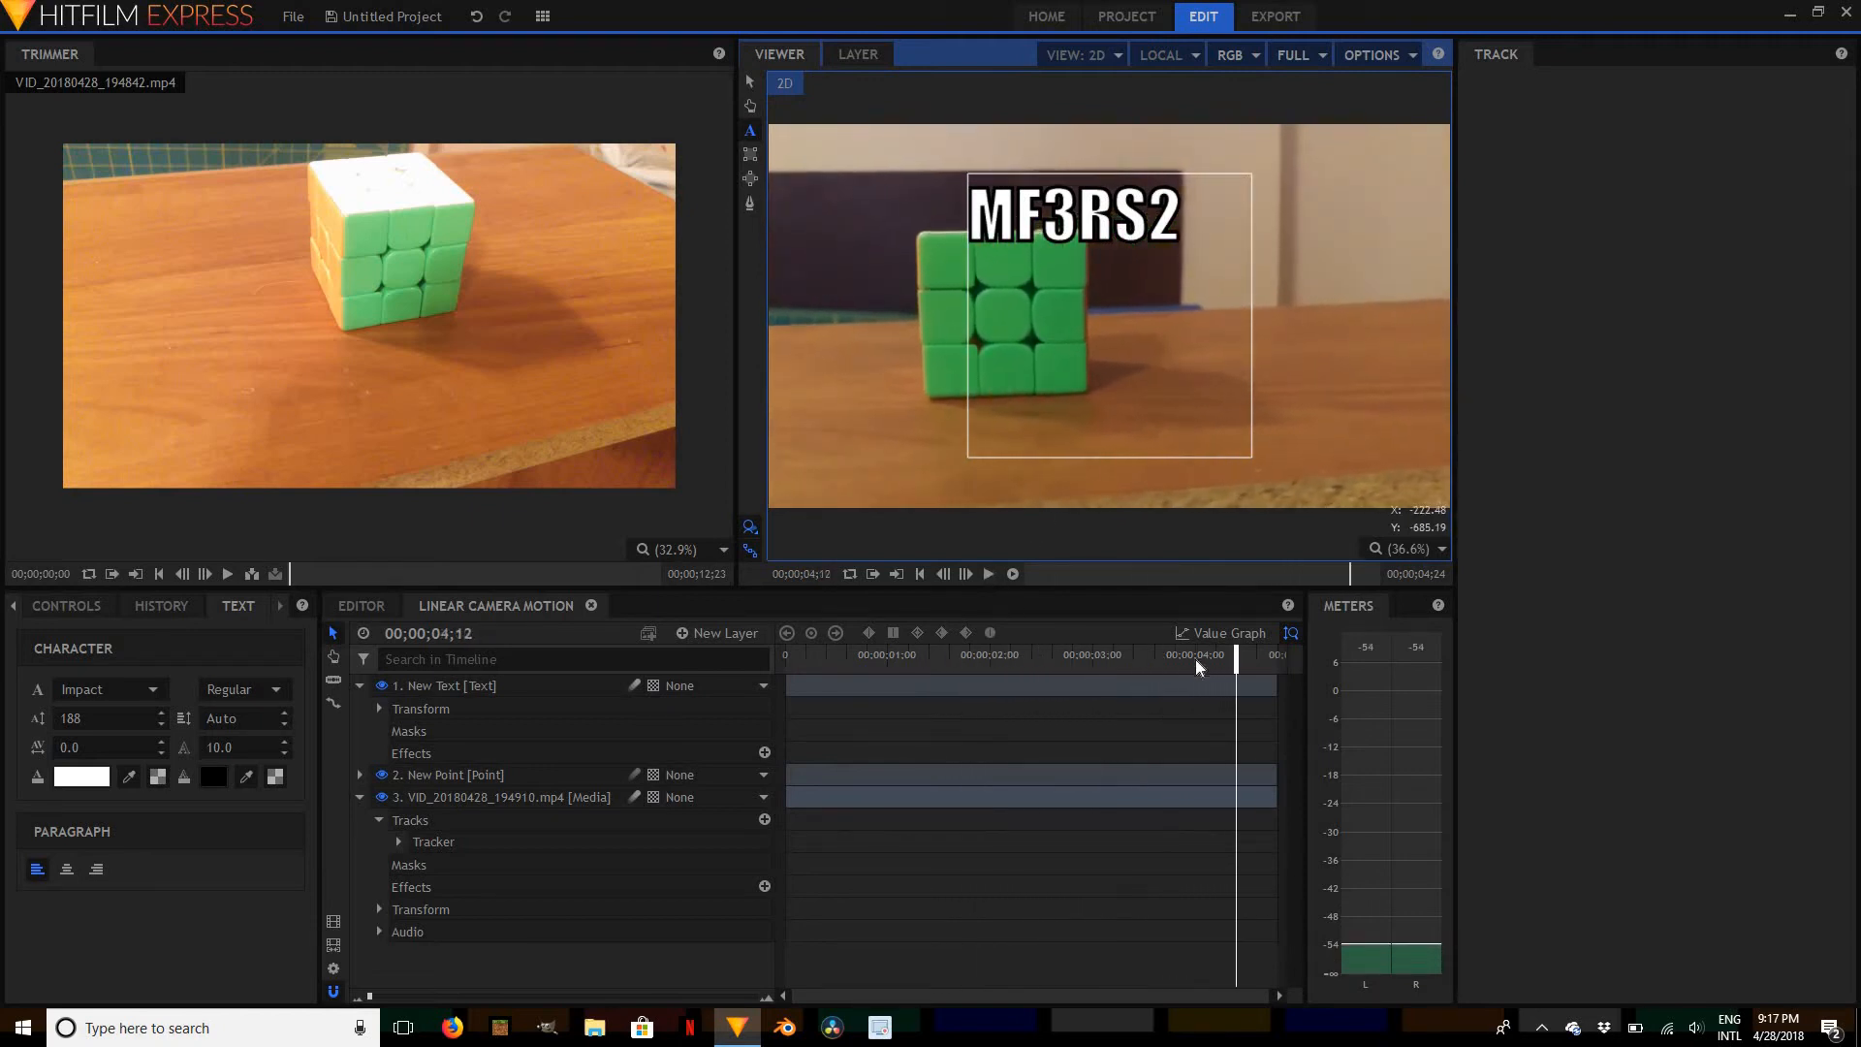
pyautogui.moveTo(1235, 657); pyautogui.dragTo(625, 650)
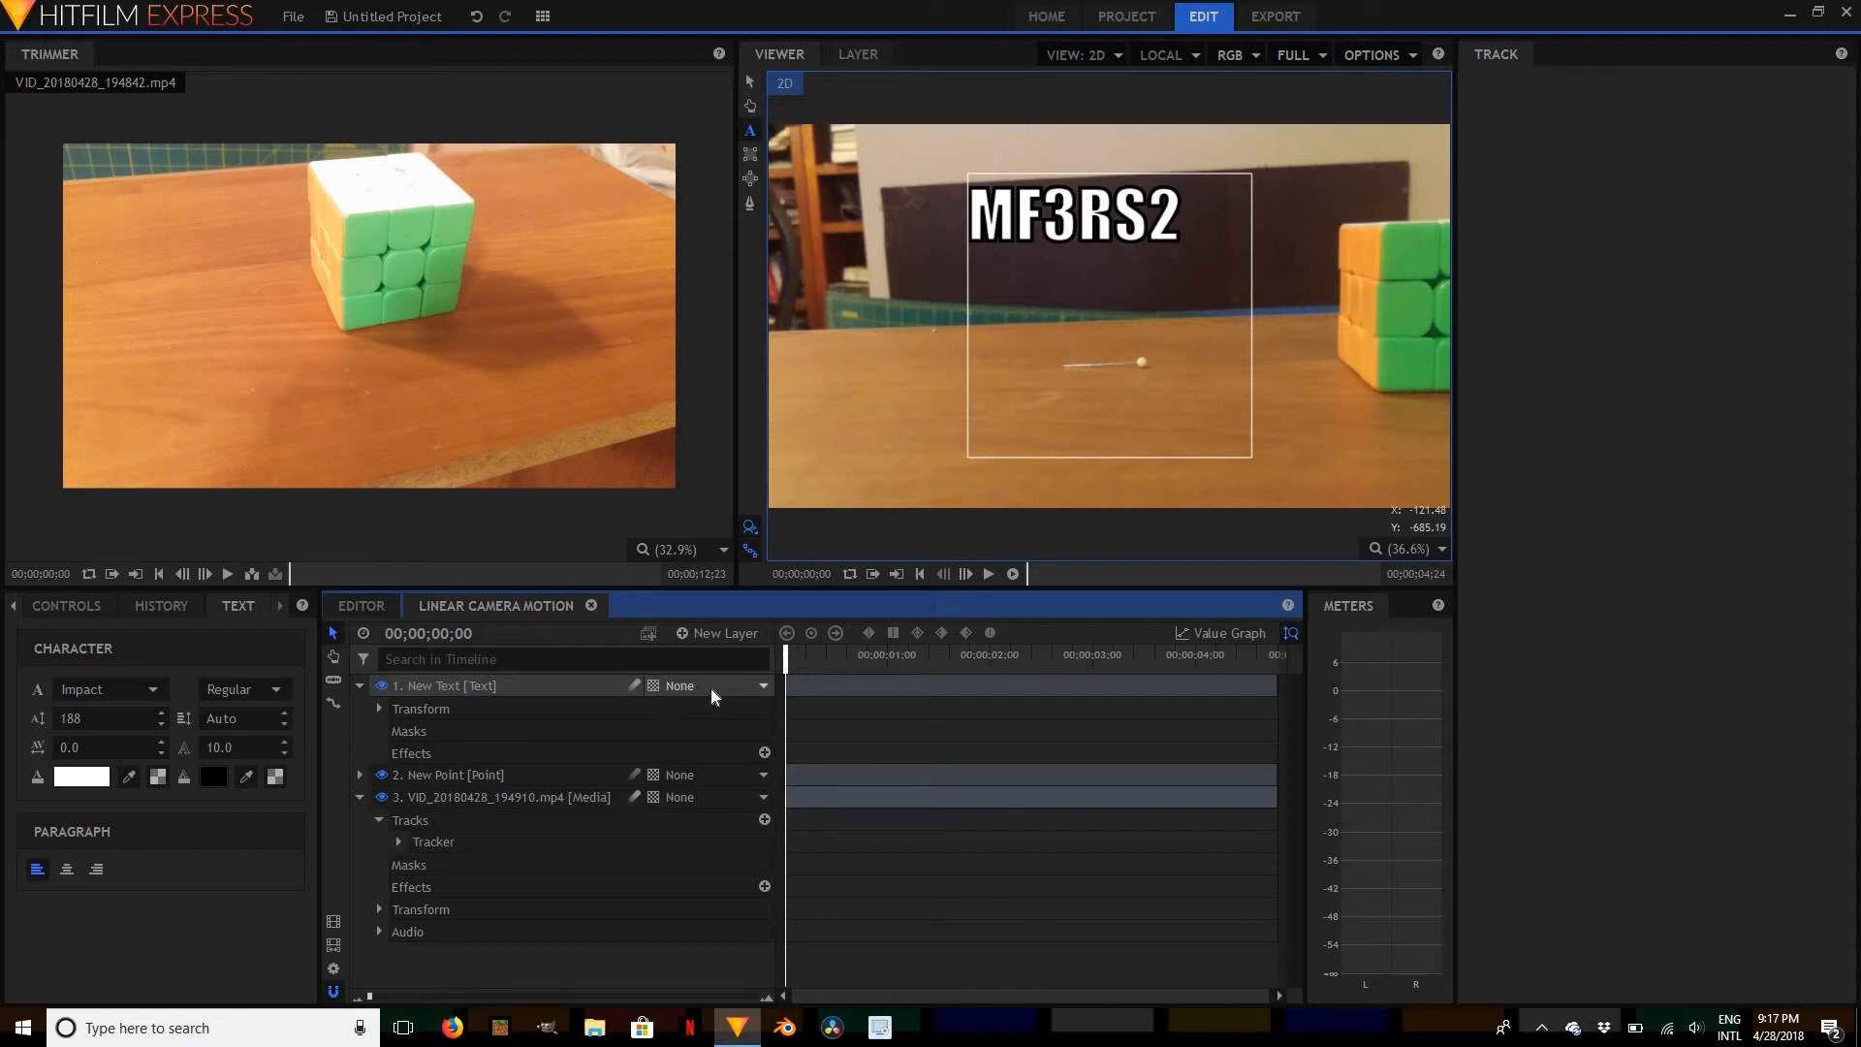
# Parent the New Text layer to the New Point layer
pyautogui.click(712, 696)
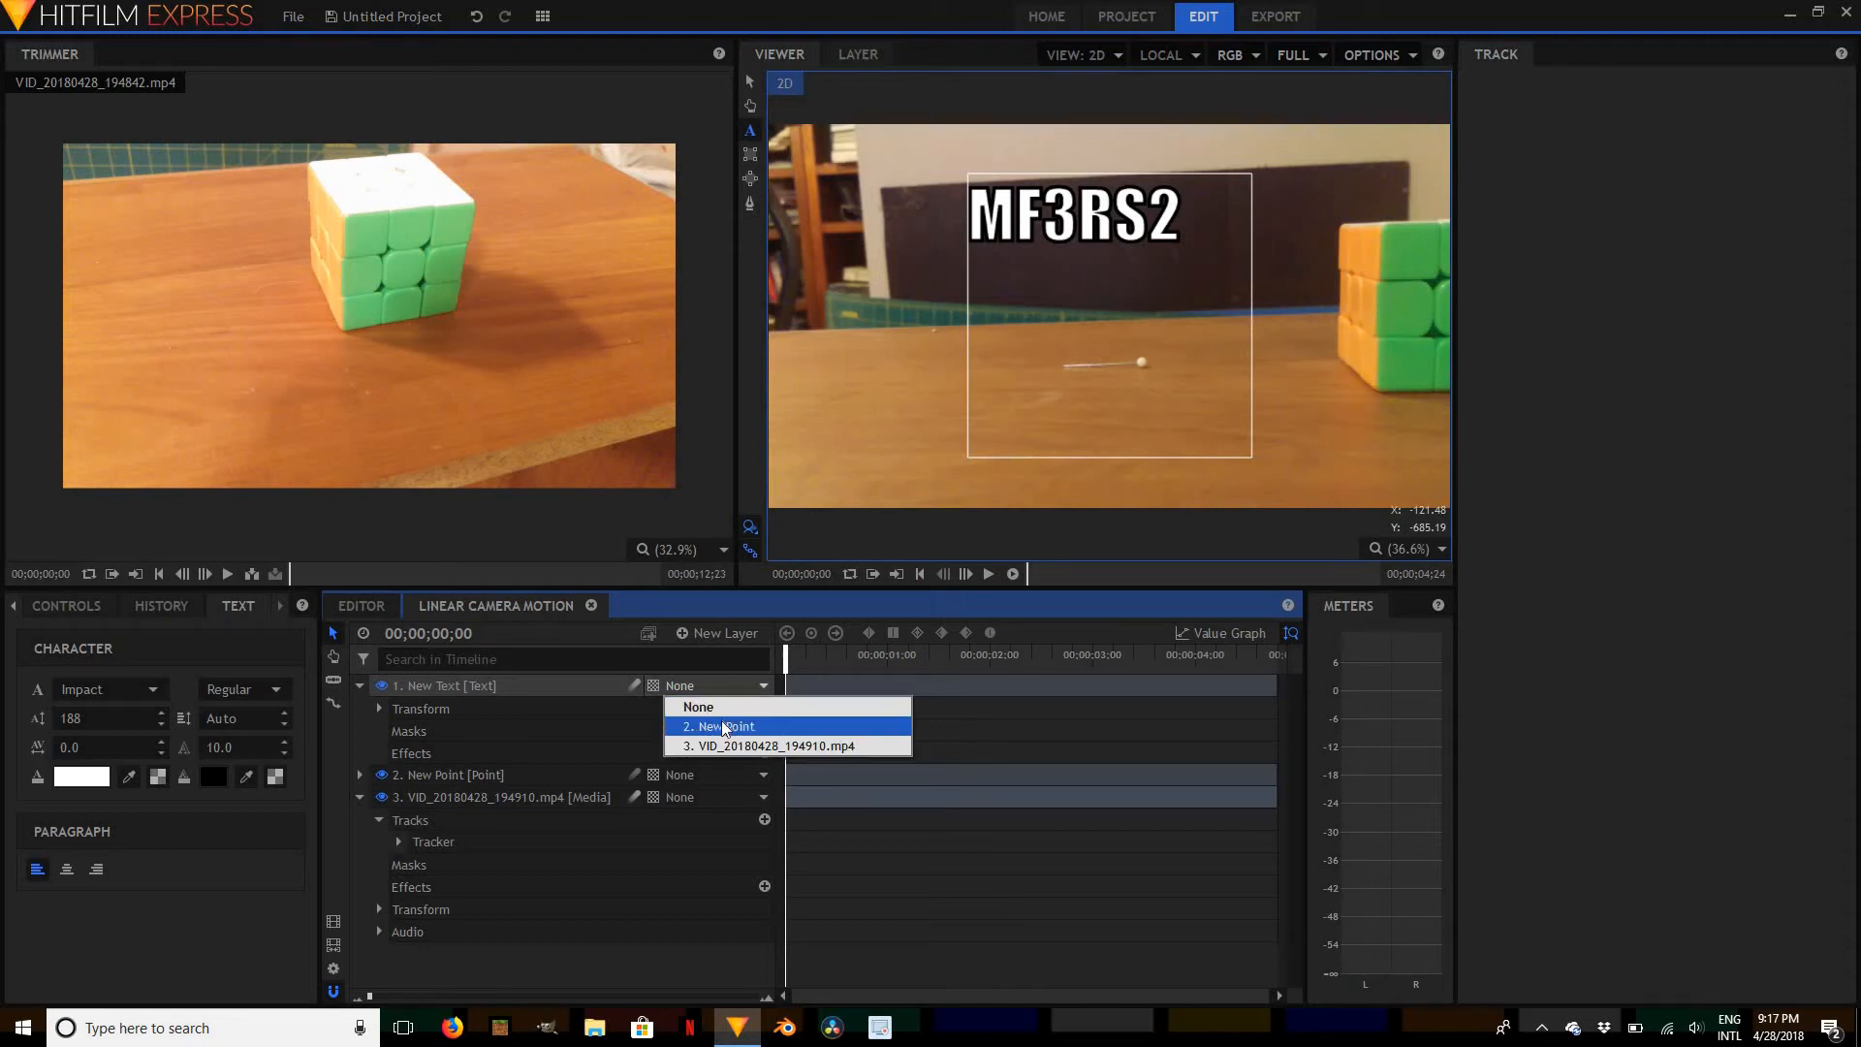
pyautogui.click(725, 727)
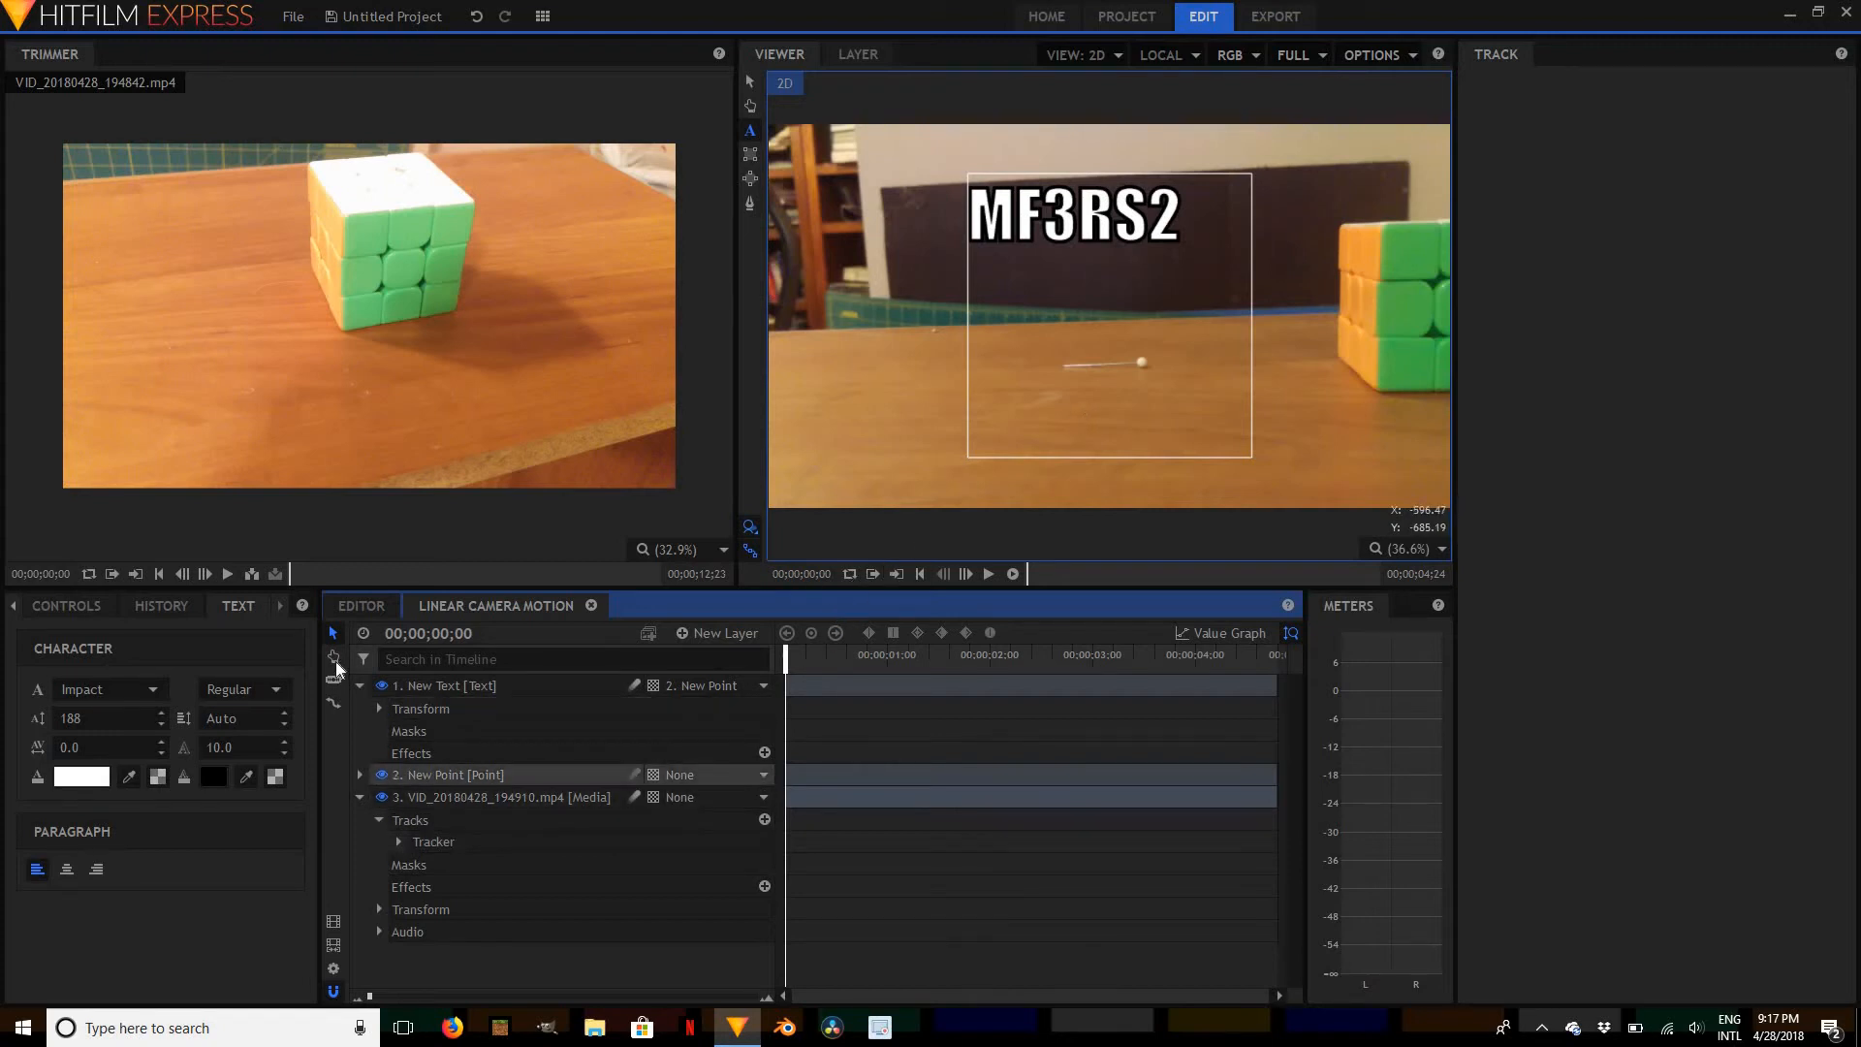
# Scale the text layer to 148% and set its position to 326, -350
pyautogui.click(380, 710)
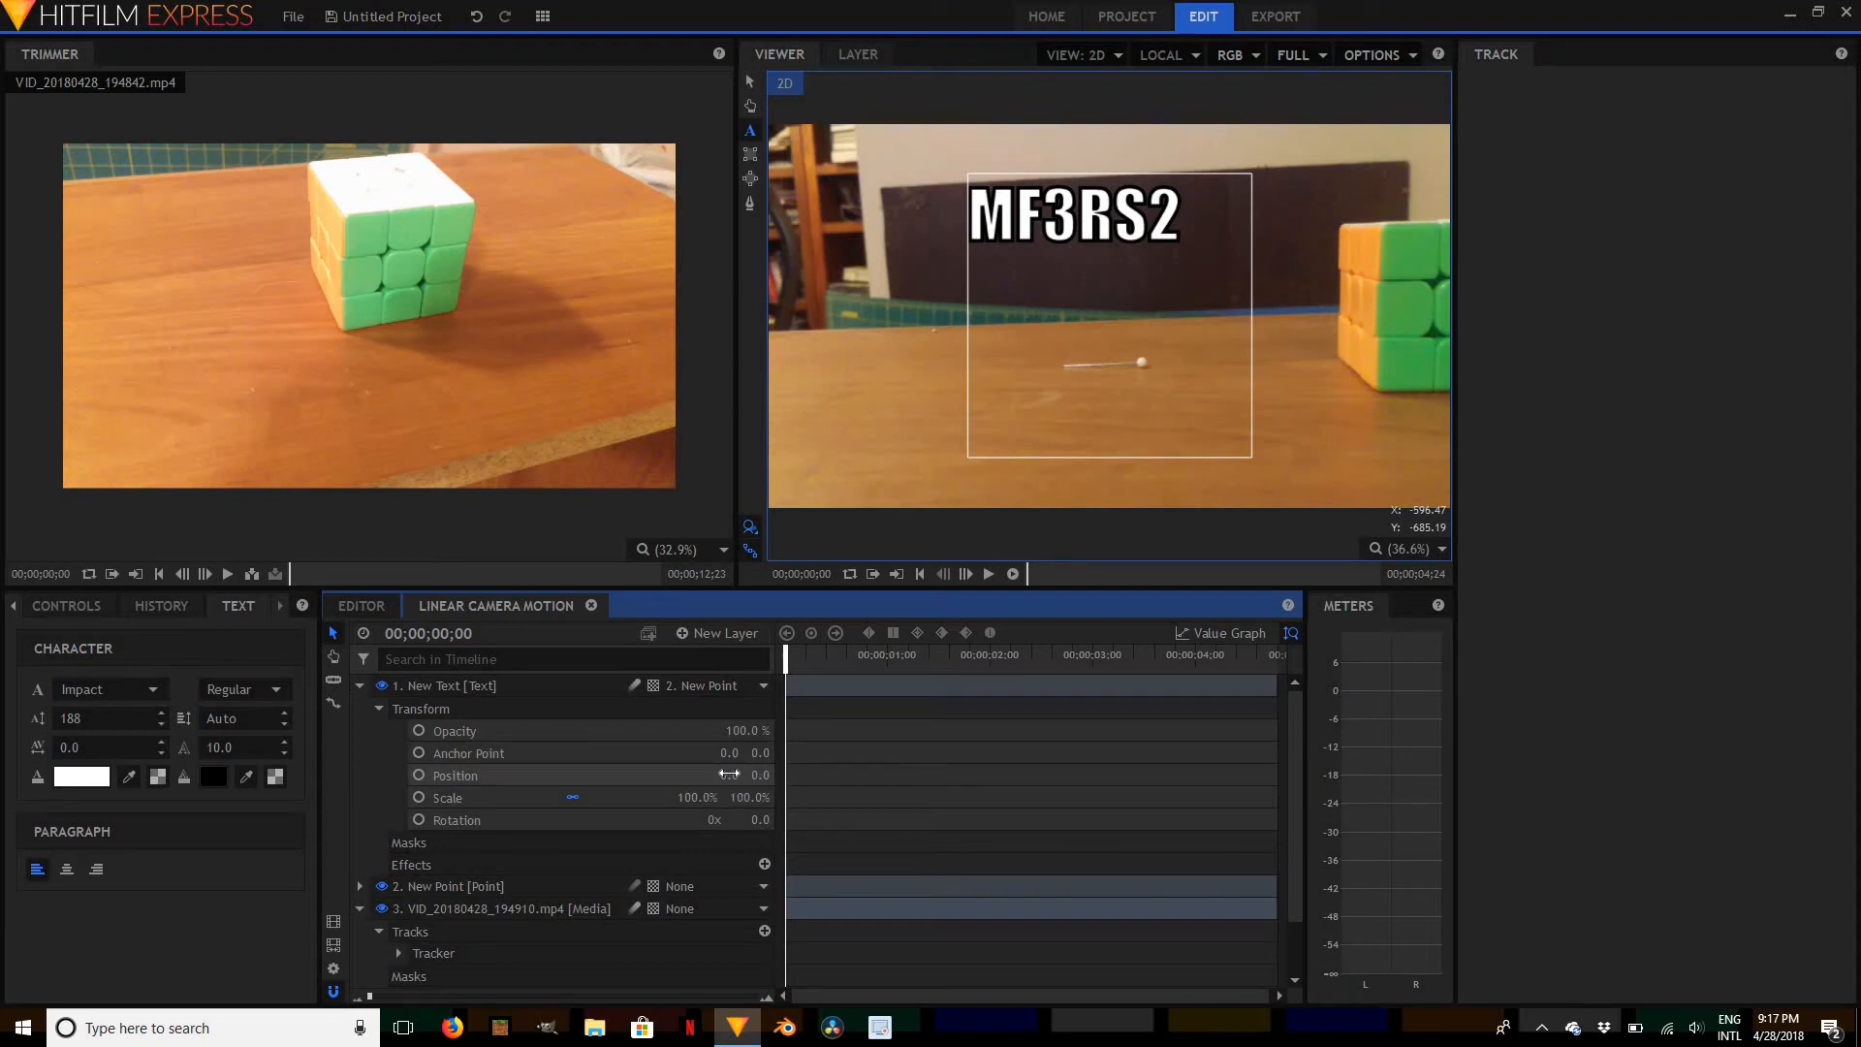
pyautogui.moveTo(729, 775); pyautogui.dragTo(567, 776)
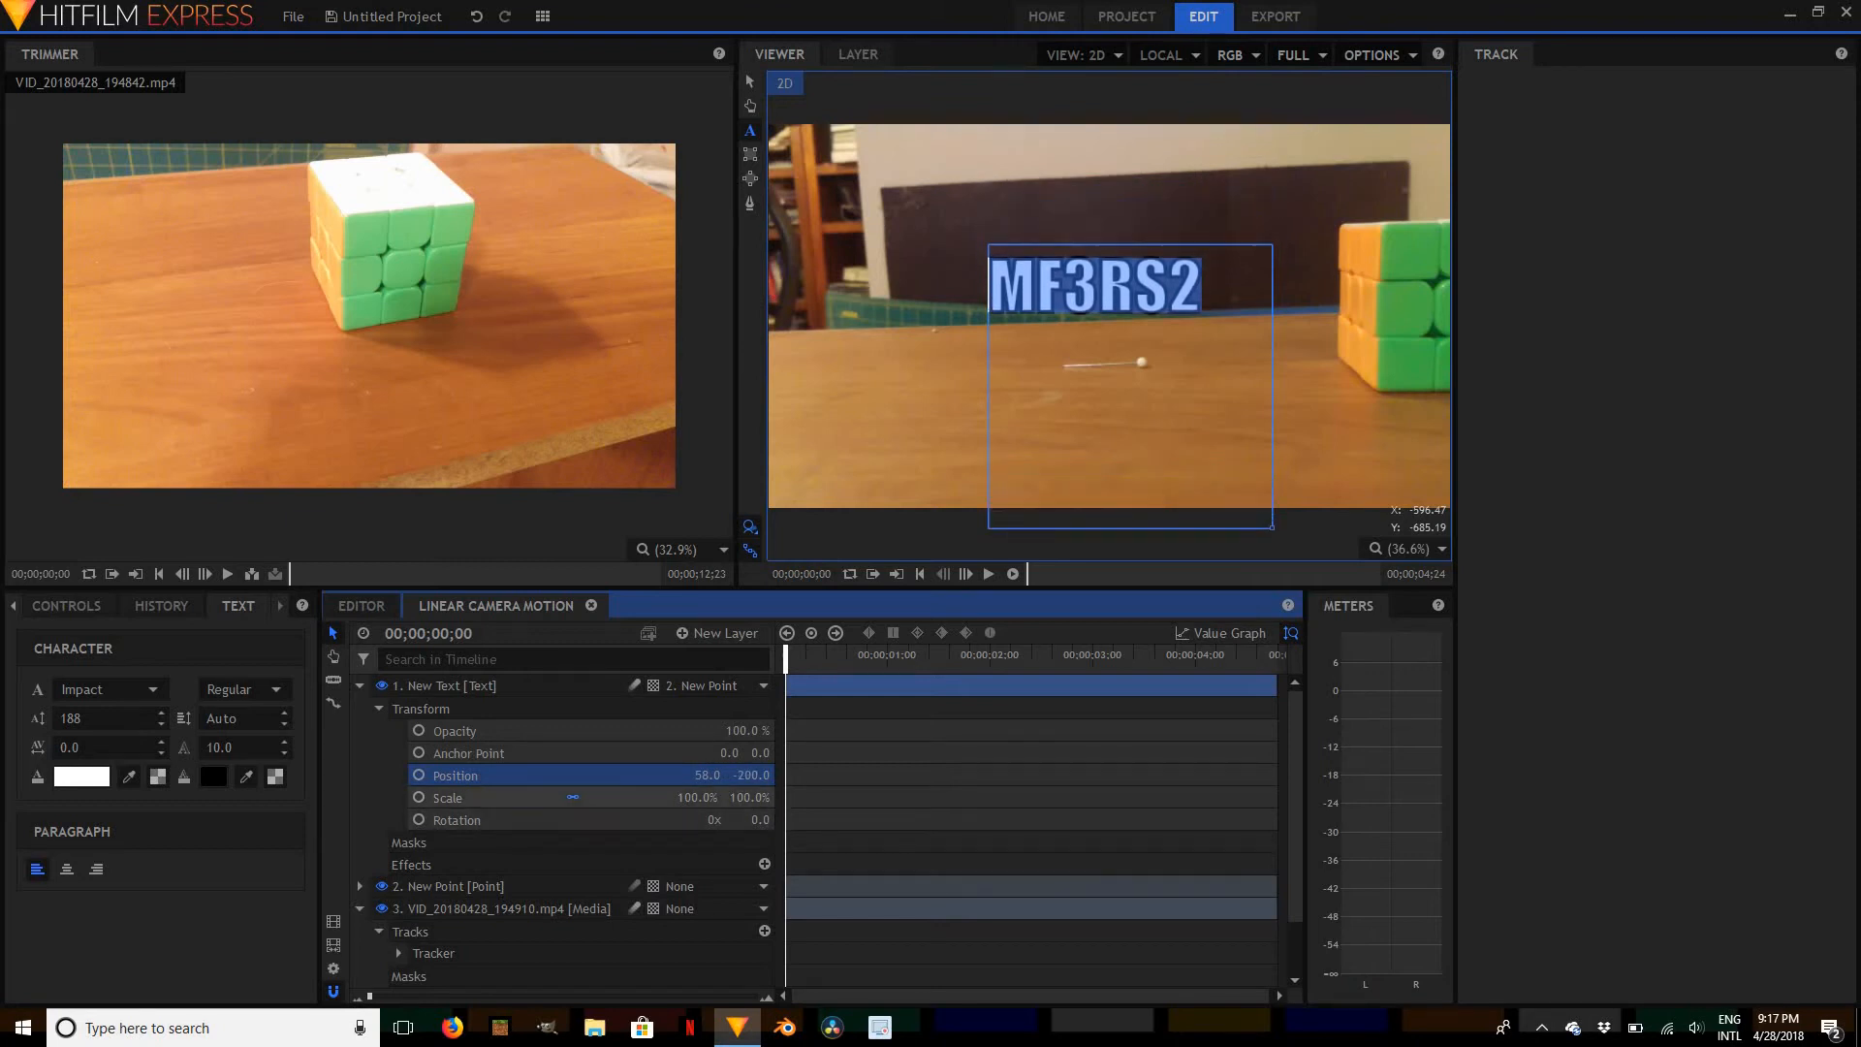
pyautogui.moveTo(754, 797); pyautogui.dragTo(609, 776)
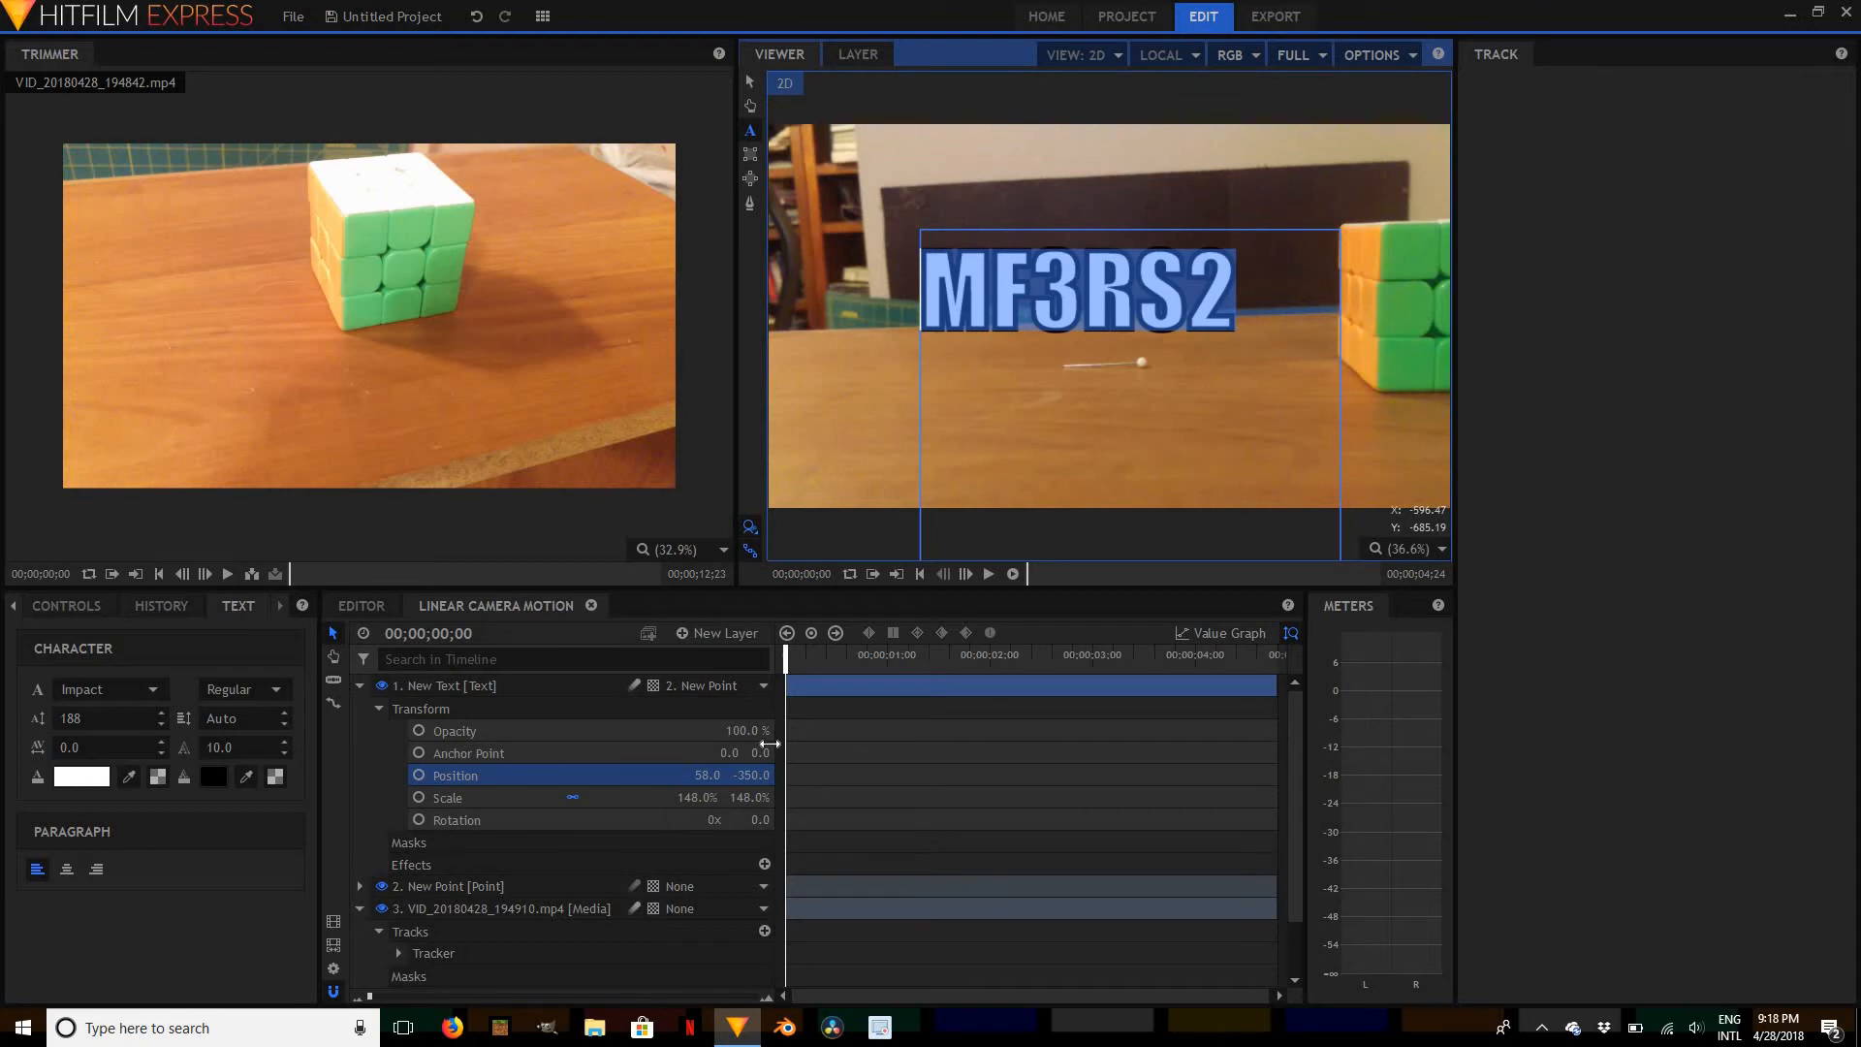
pyautogui.moveTo(708, 776); pyautogui.dragTo(968, 776)
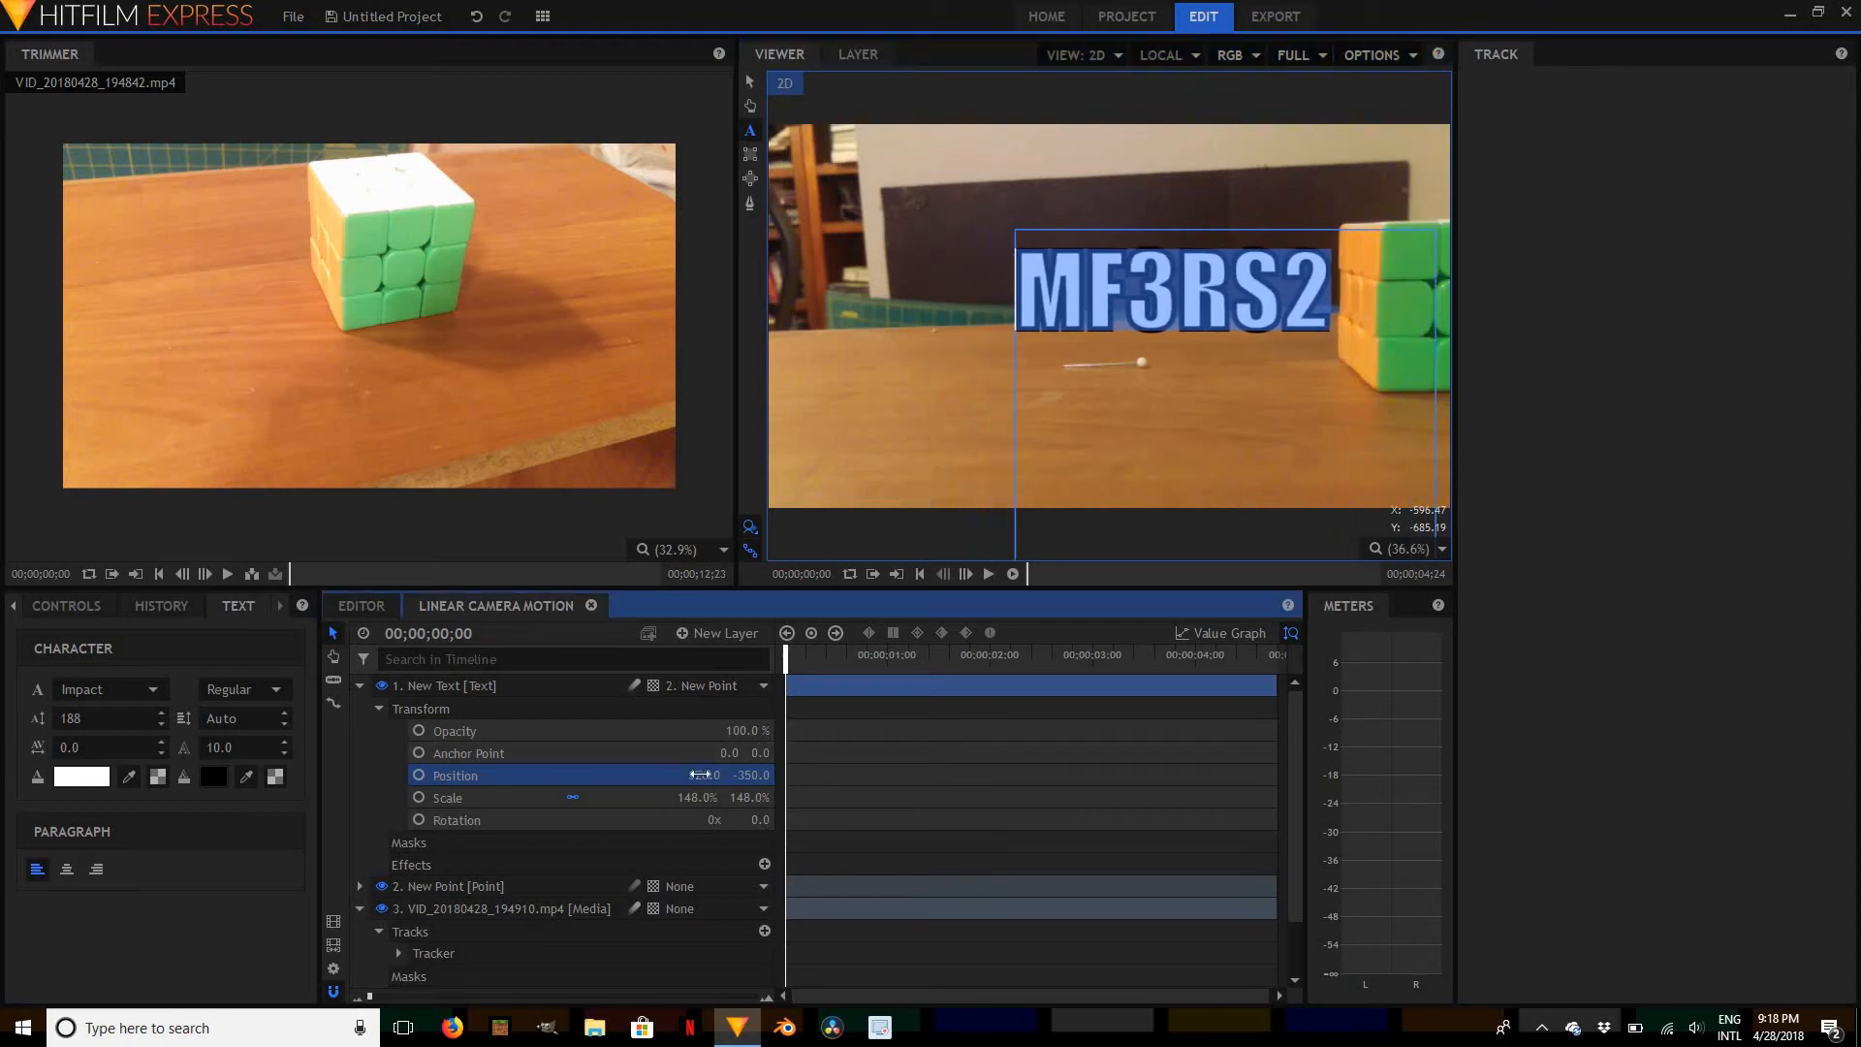
# Play the clip to check whether the enlarged text follows the cube, and return to the first frame
pyautogui.click(989, 574)
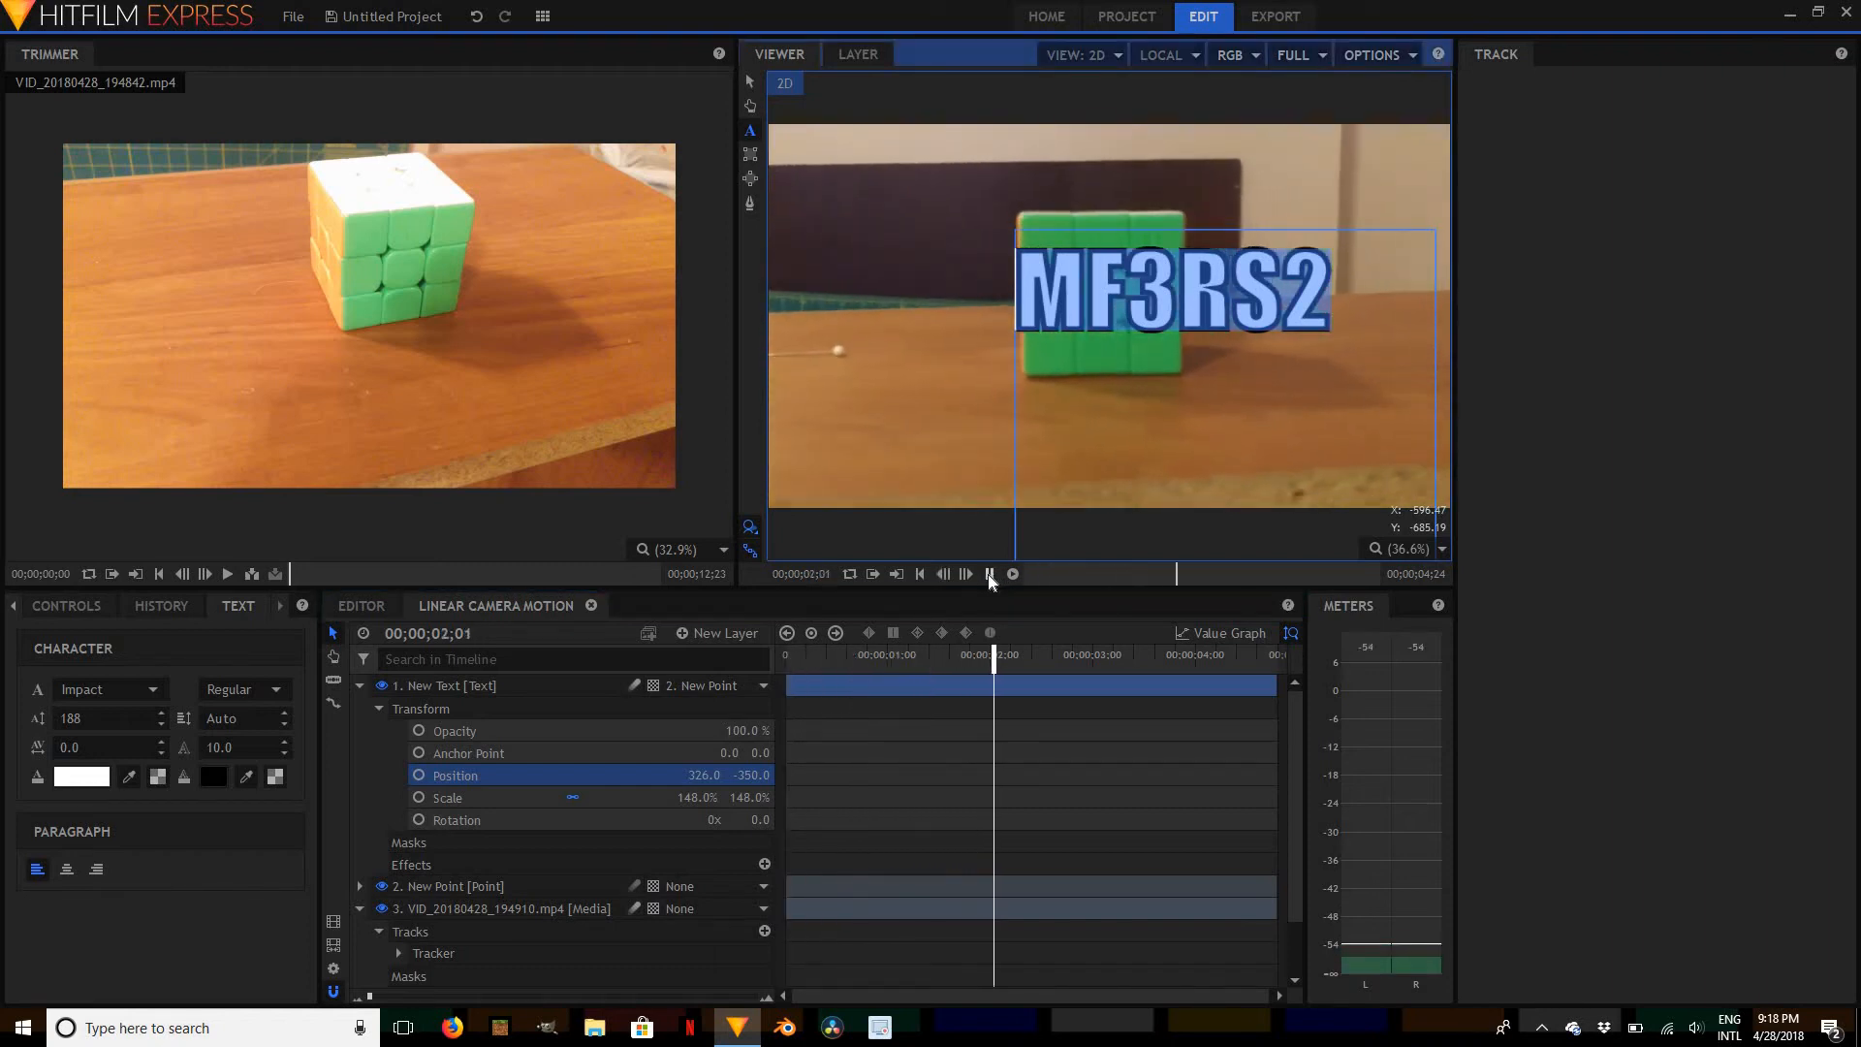
pyautogui.click(988, 580)
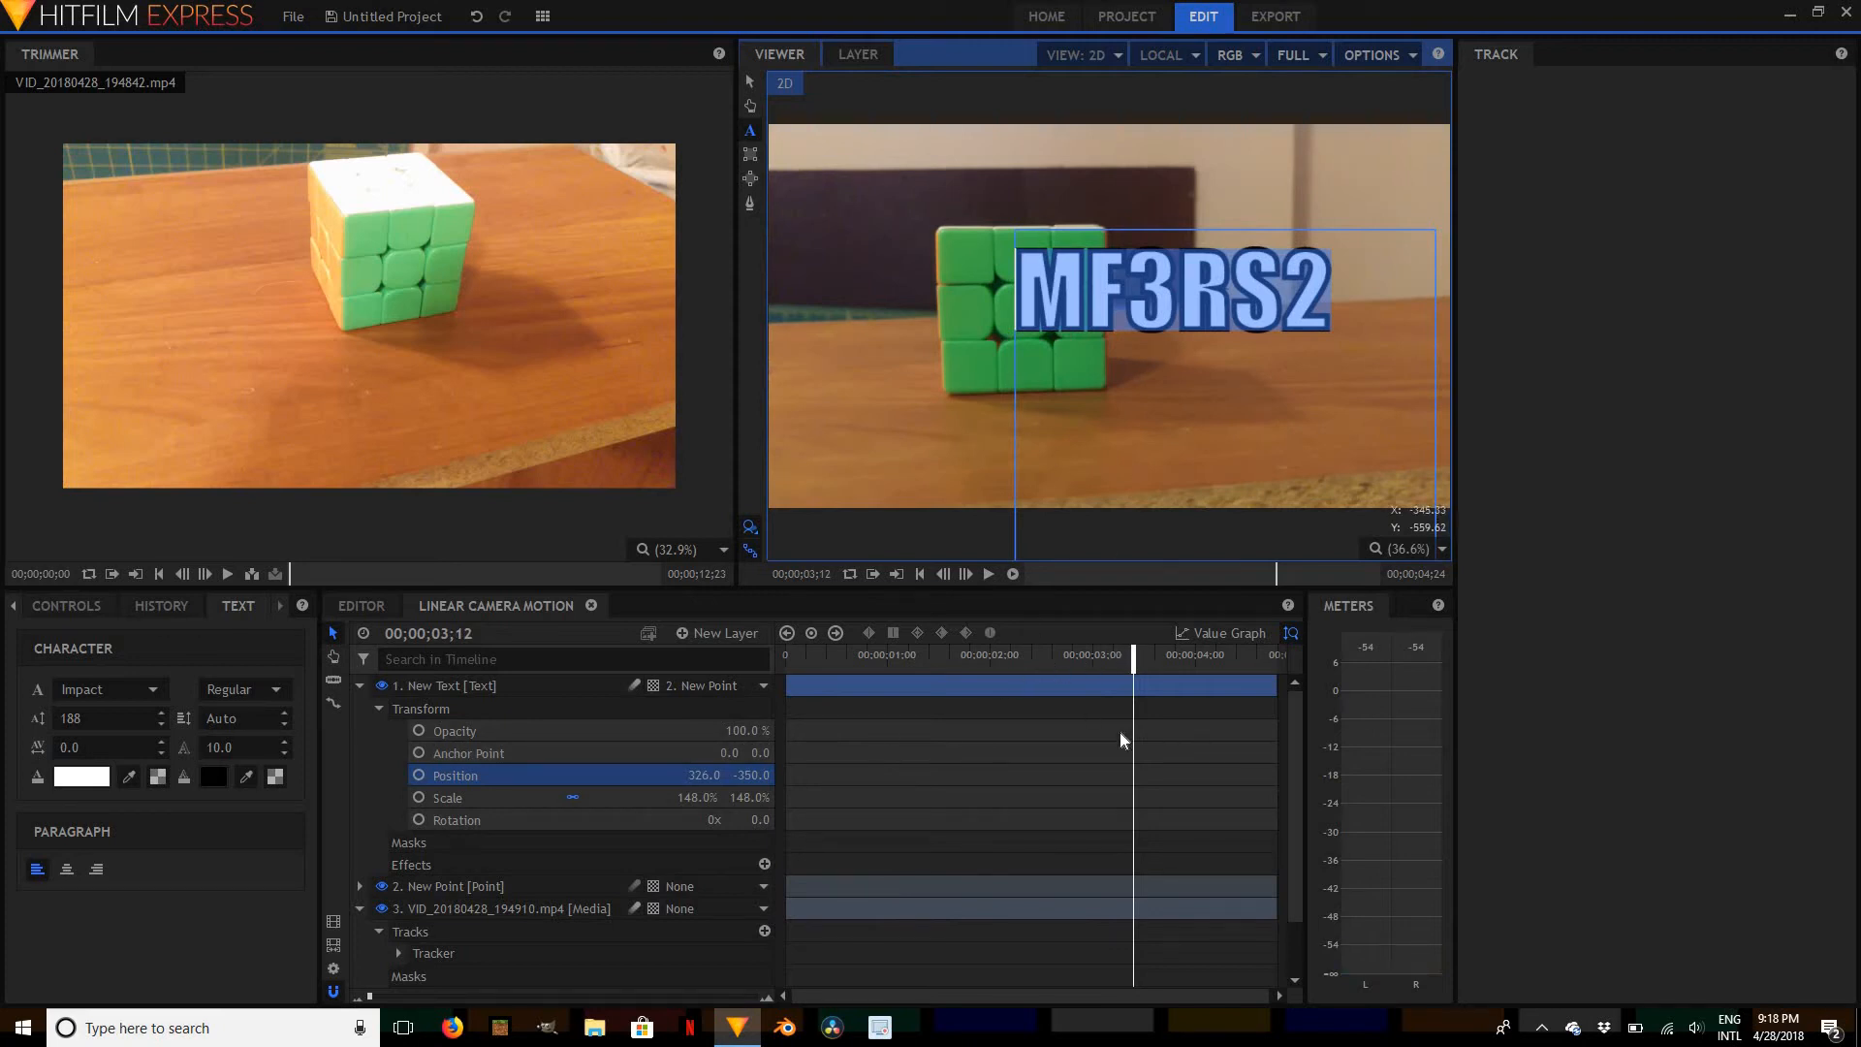
pyautogui.moveTo(1133, 658); pyautogui.dragTo(1124, 658)
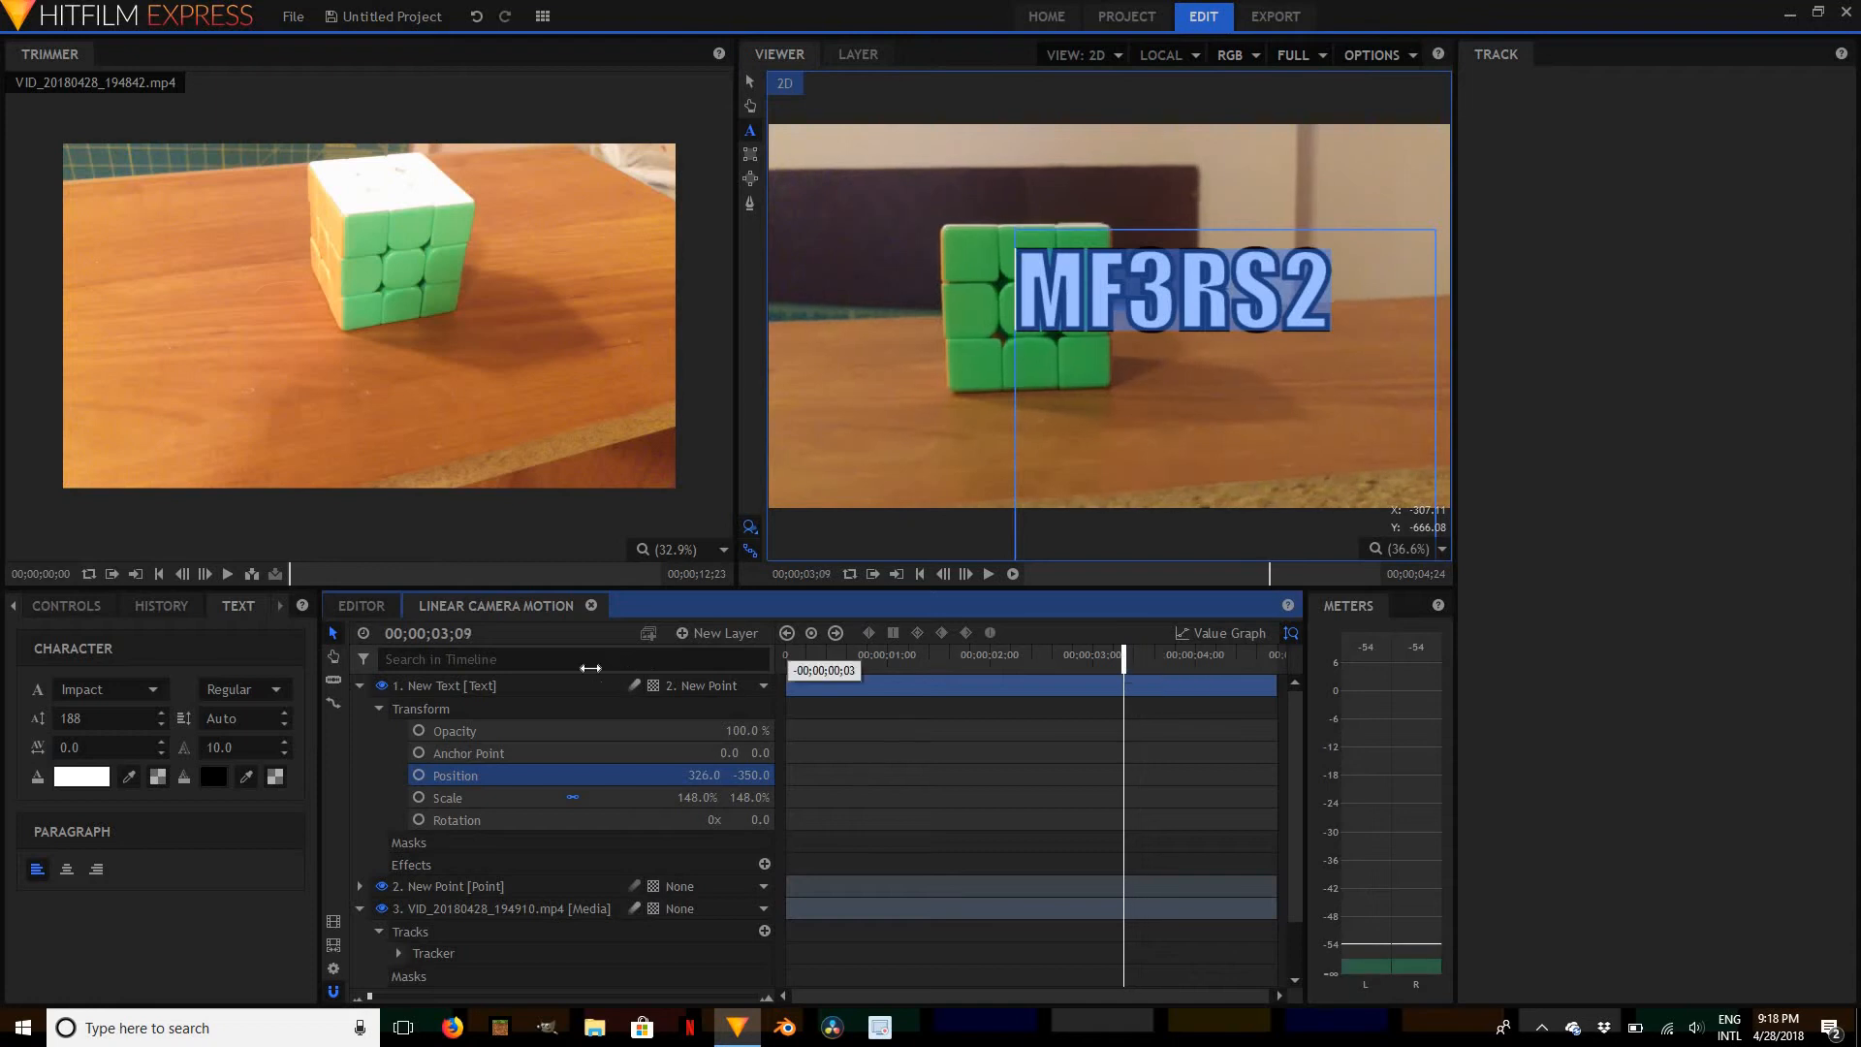
pyautogui.press('Home')
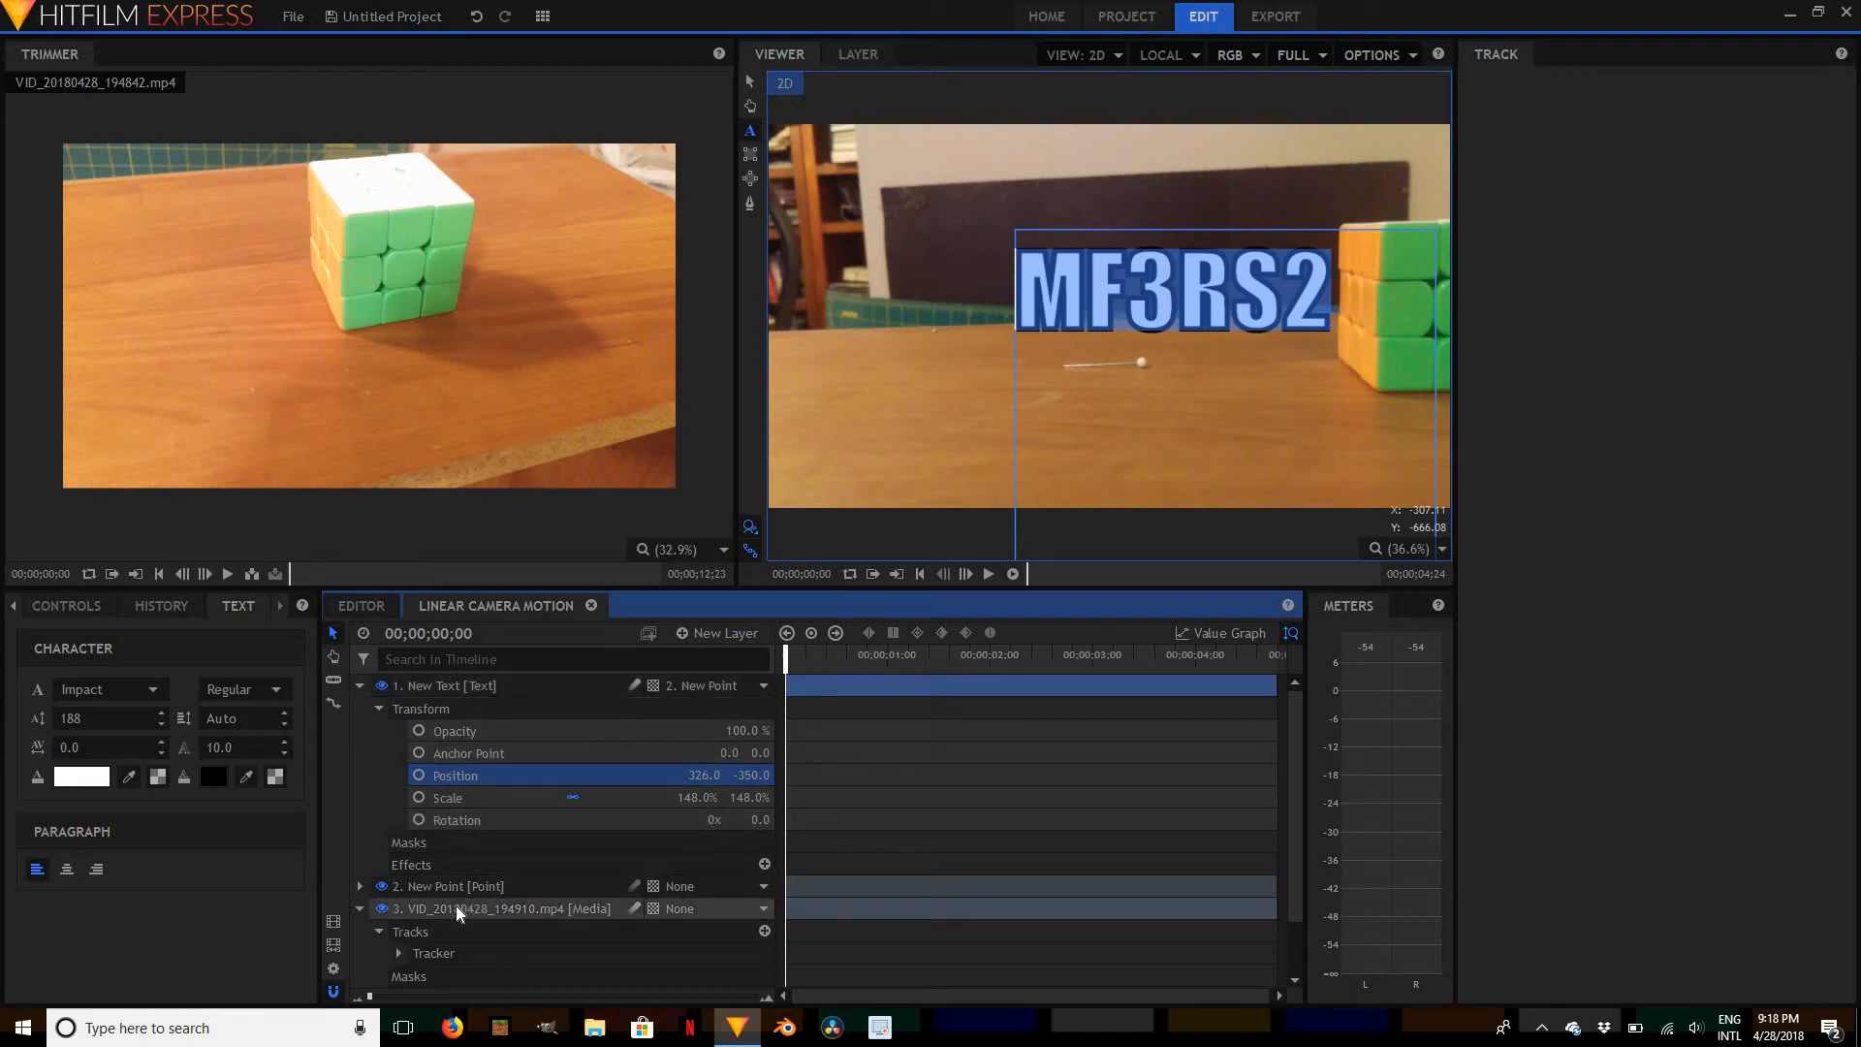
# Apply the second clip's tracker to the New Point layer as a transform using X-position and Y-position
pyautogui.click(439, 886)
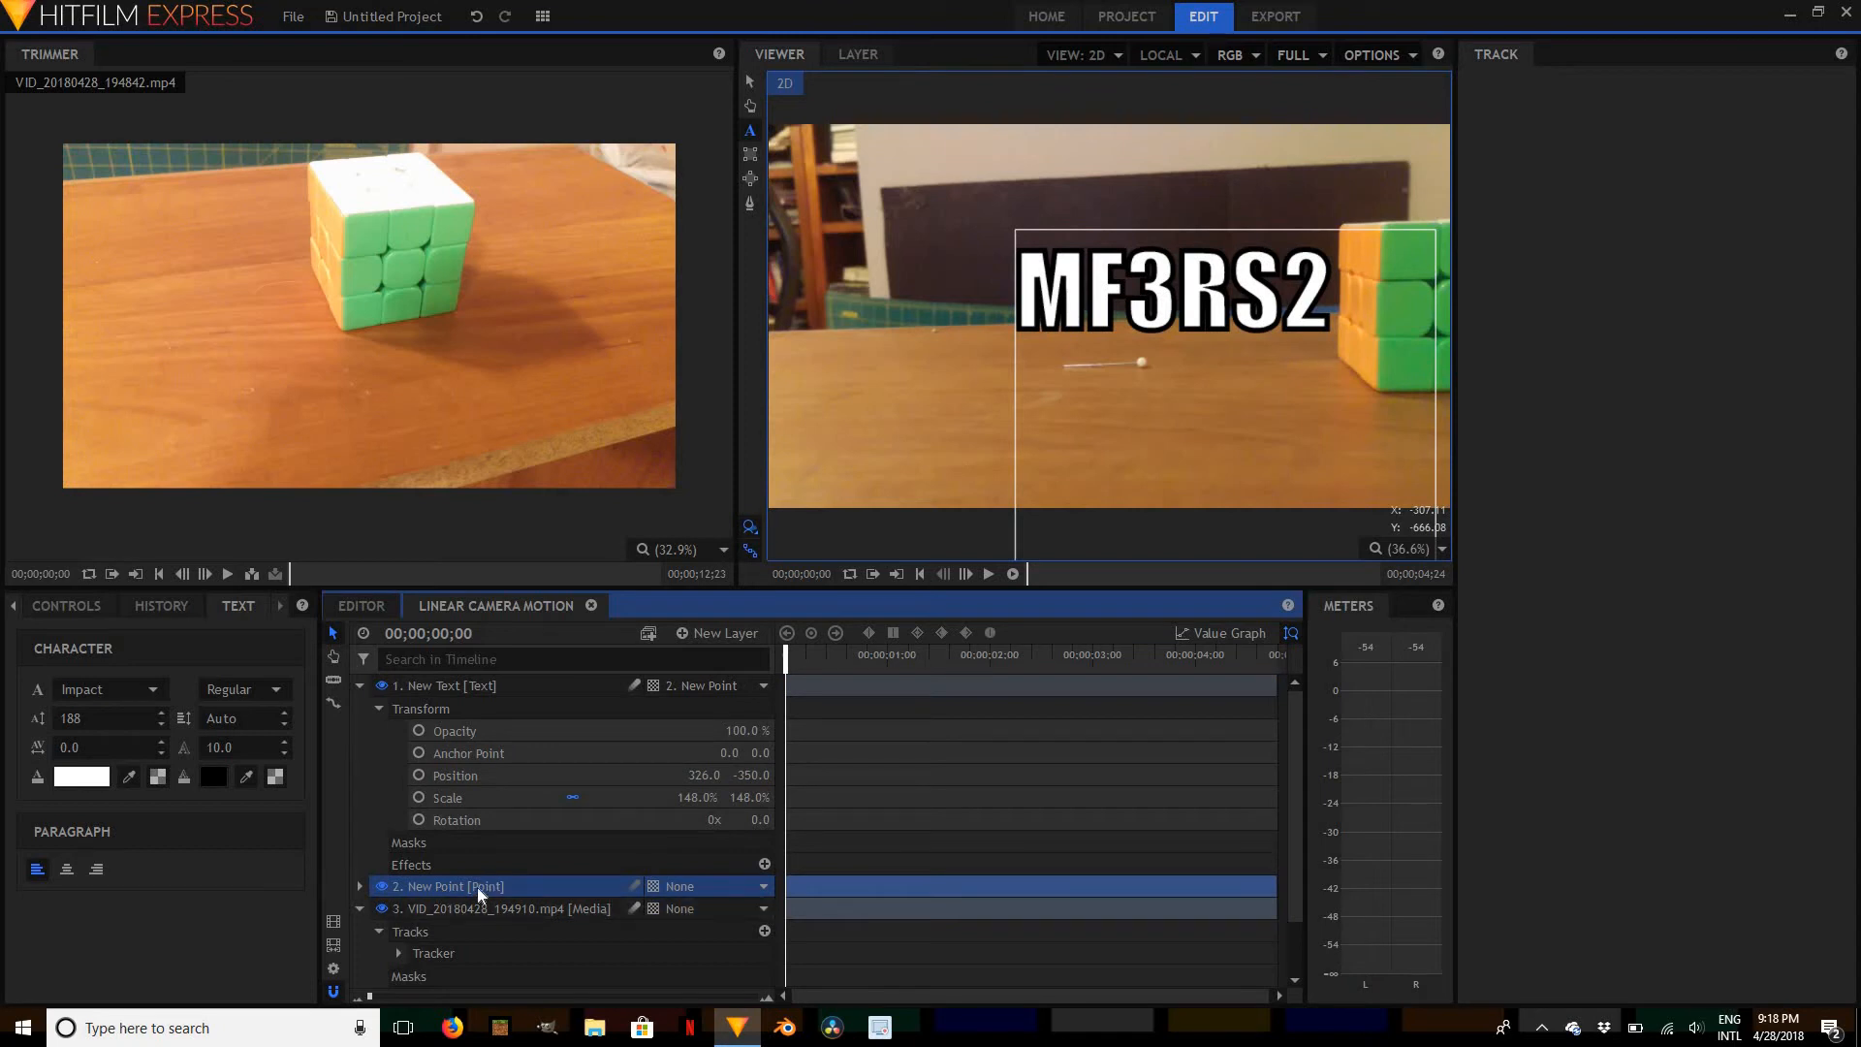
pyautogui.click(445, 910)
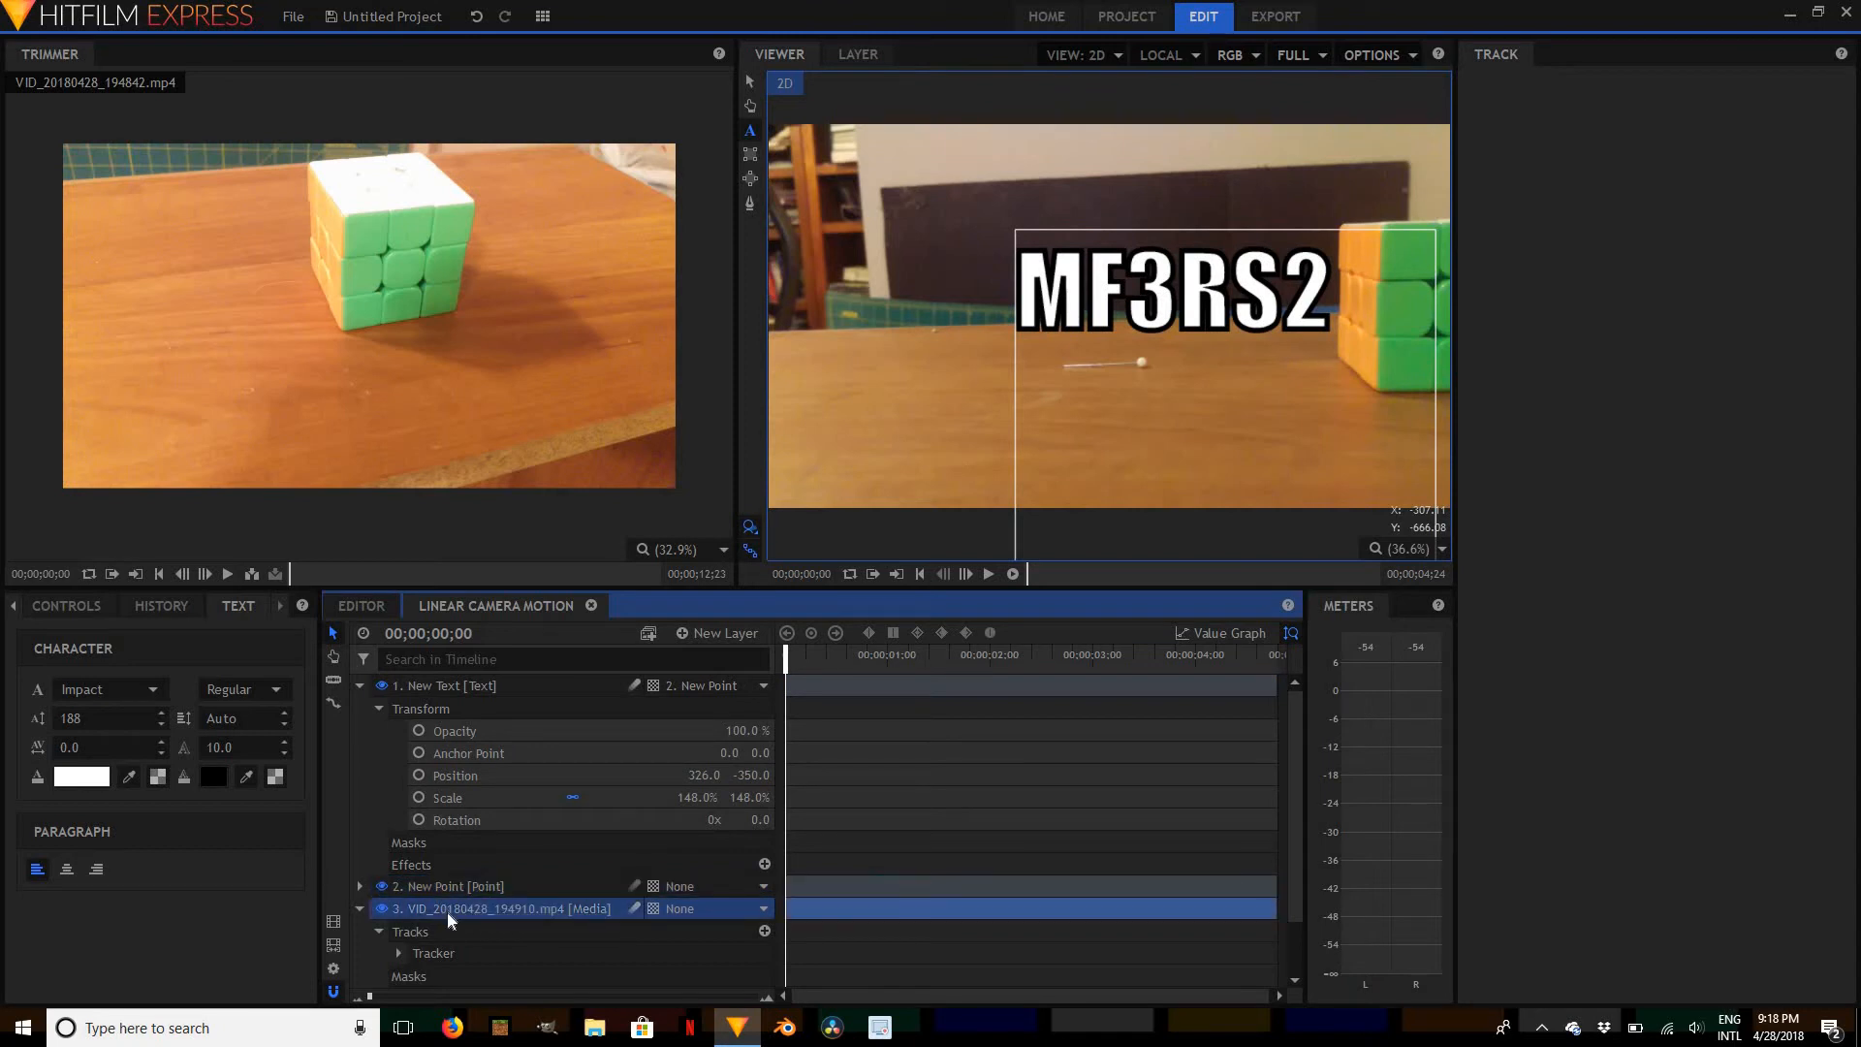
pyautogui.click(450, 945)
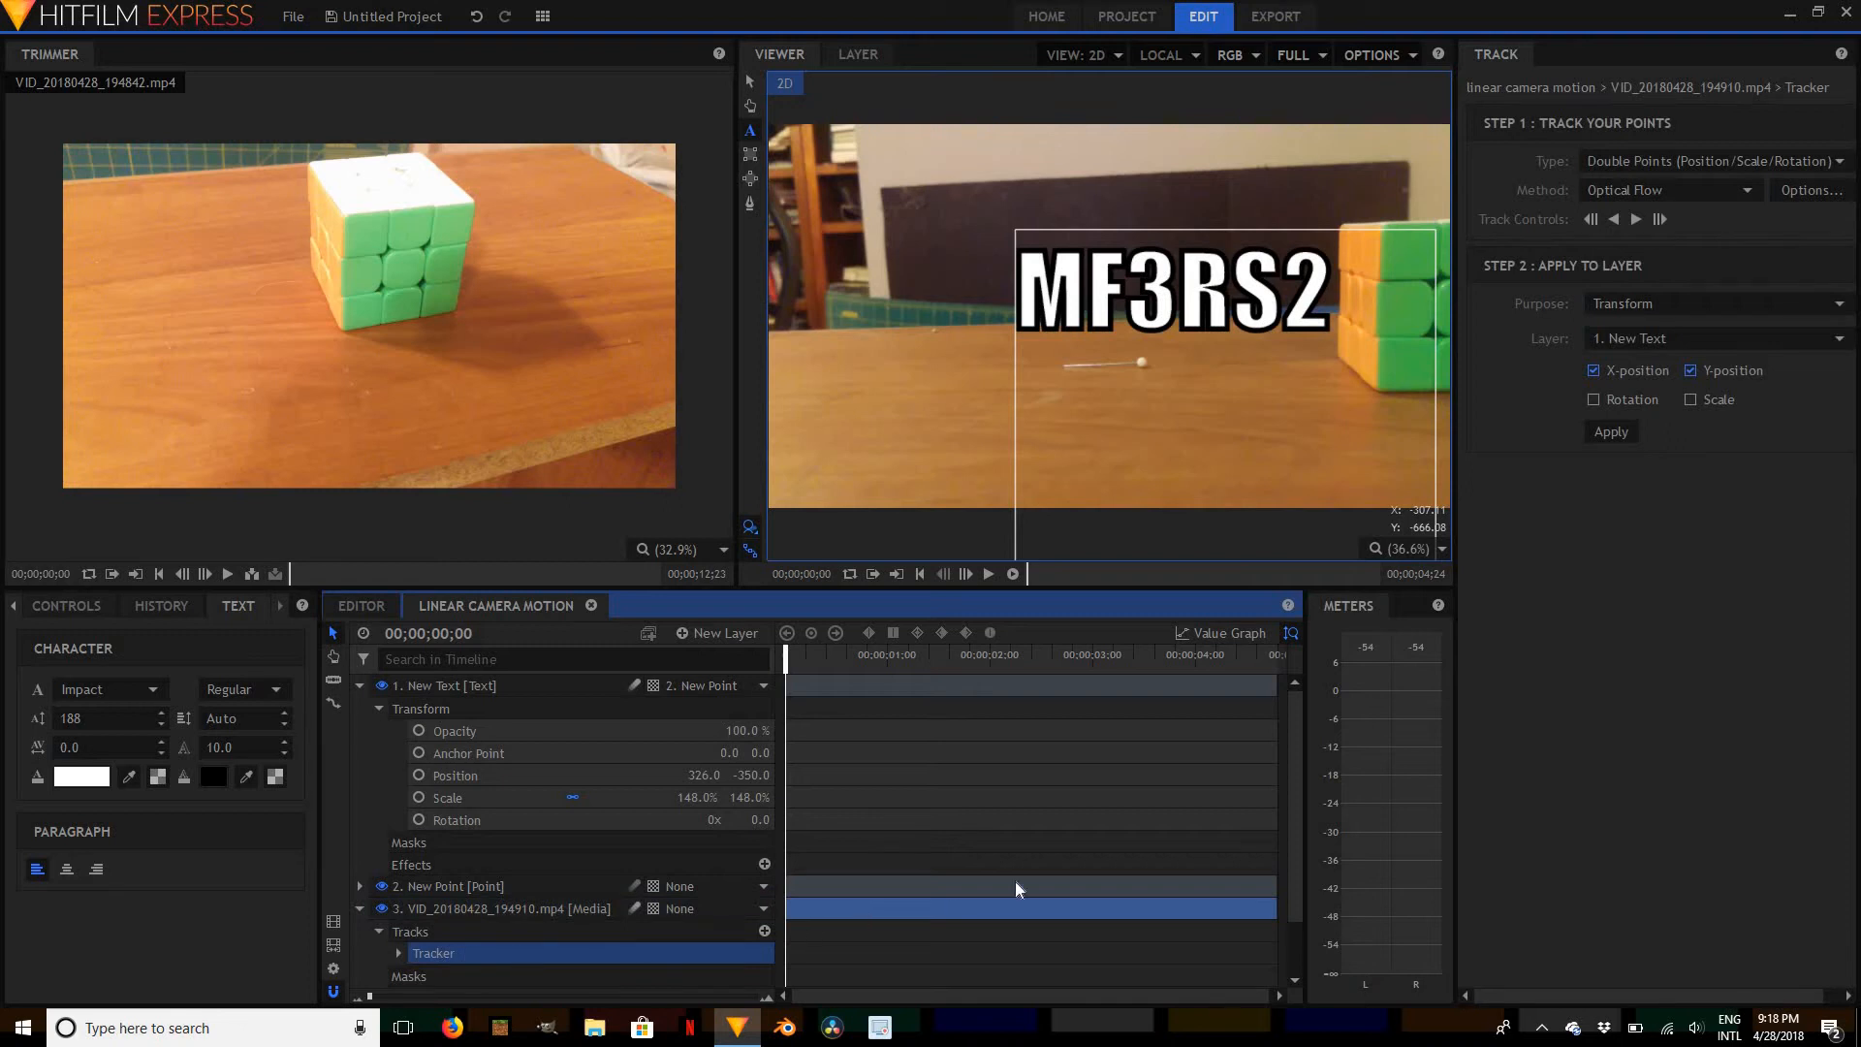
pyautogui.click(1611, 432)
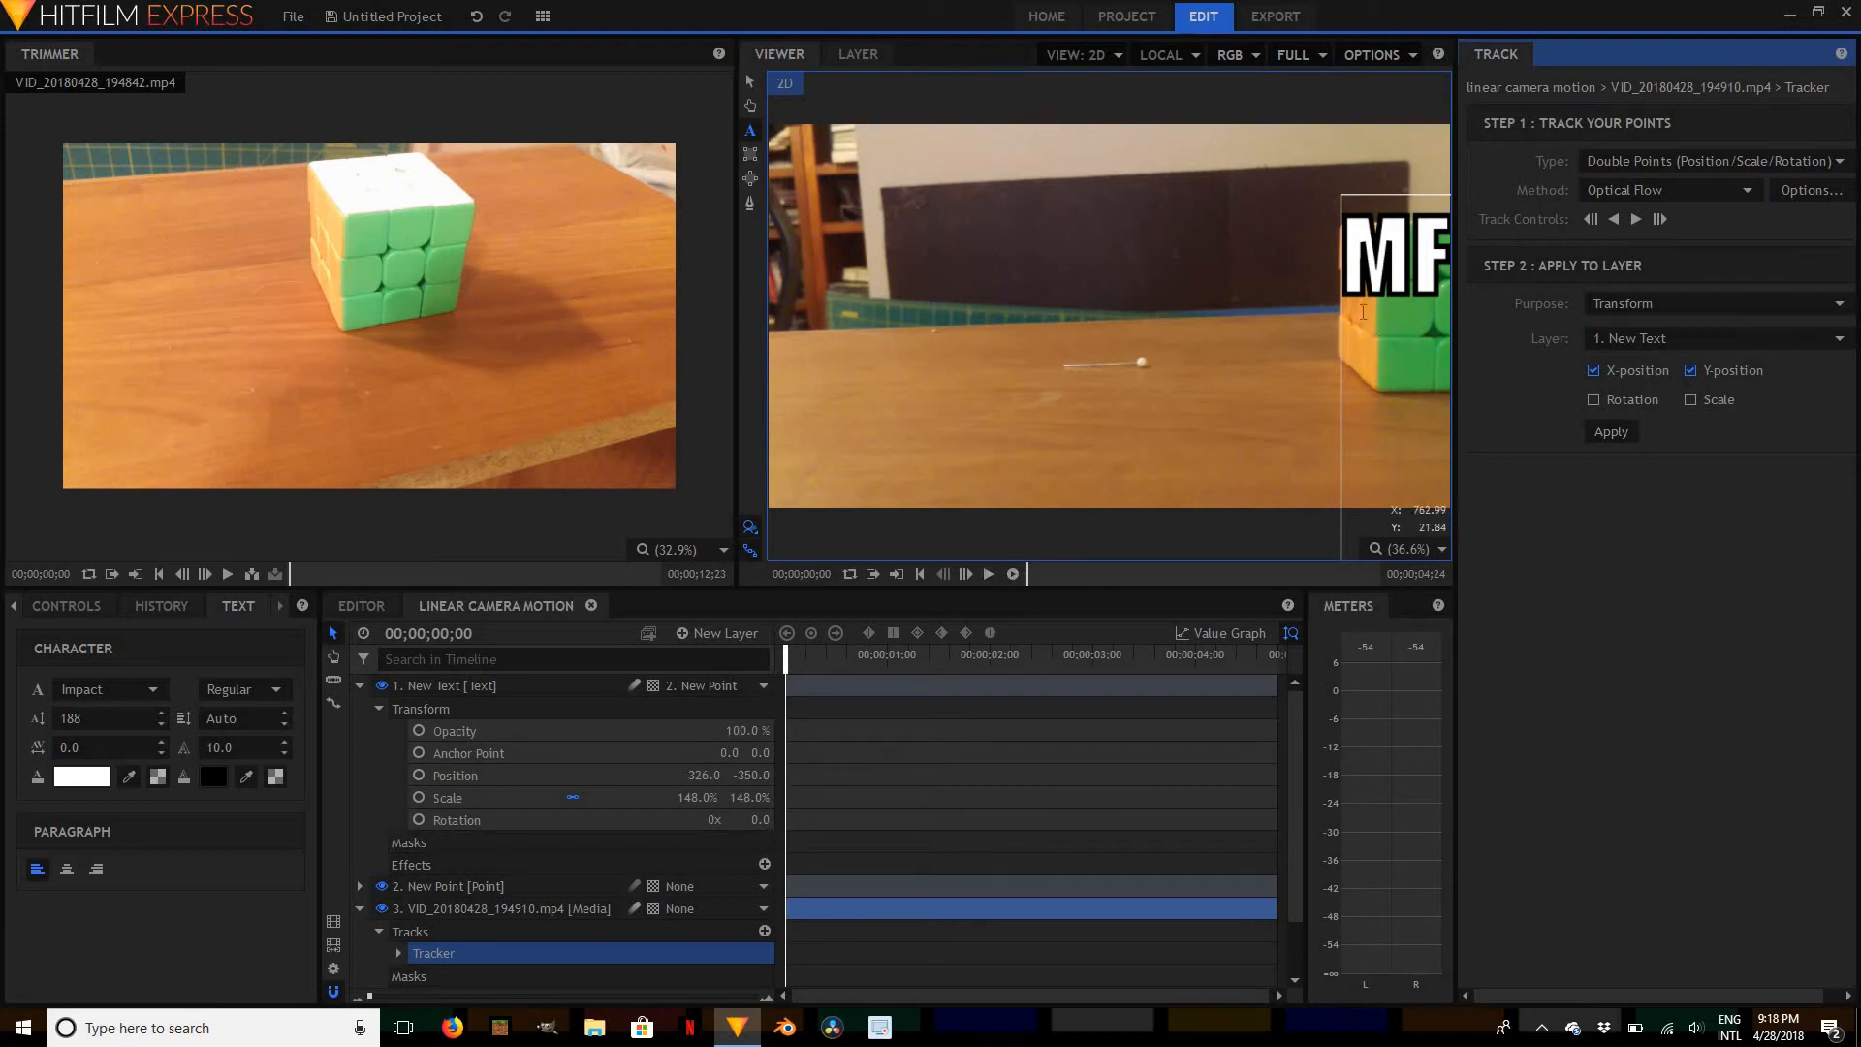
# Preview the tracked motion up to 00;00;03;06 and move the text beside the cube, to position 946, -455
pyautogui.click(989, 573)
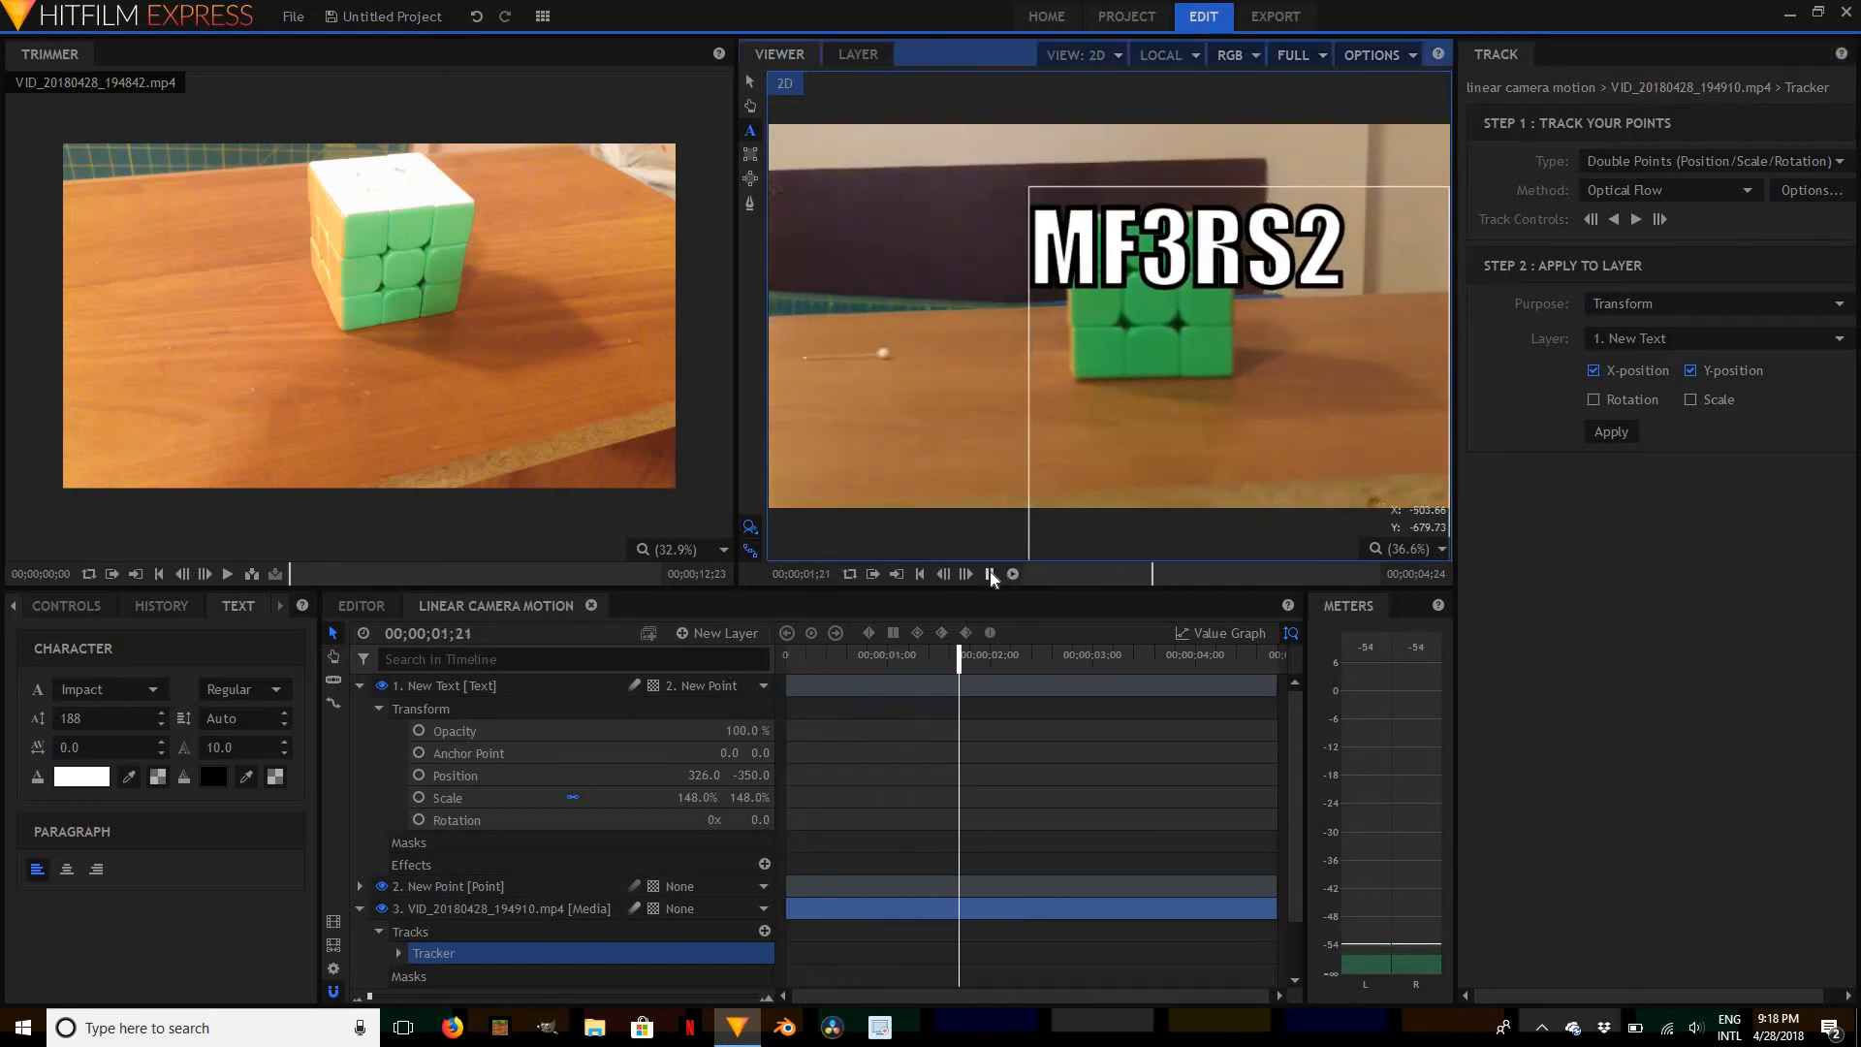
pyautogui.click(989, 574)
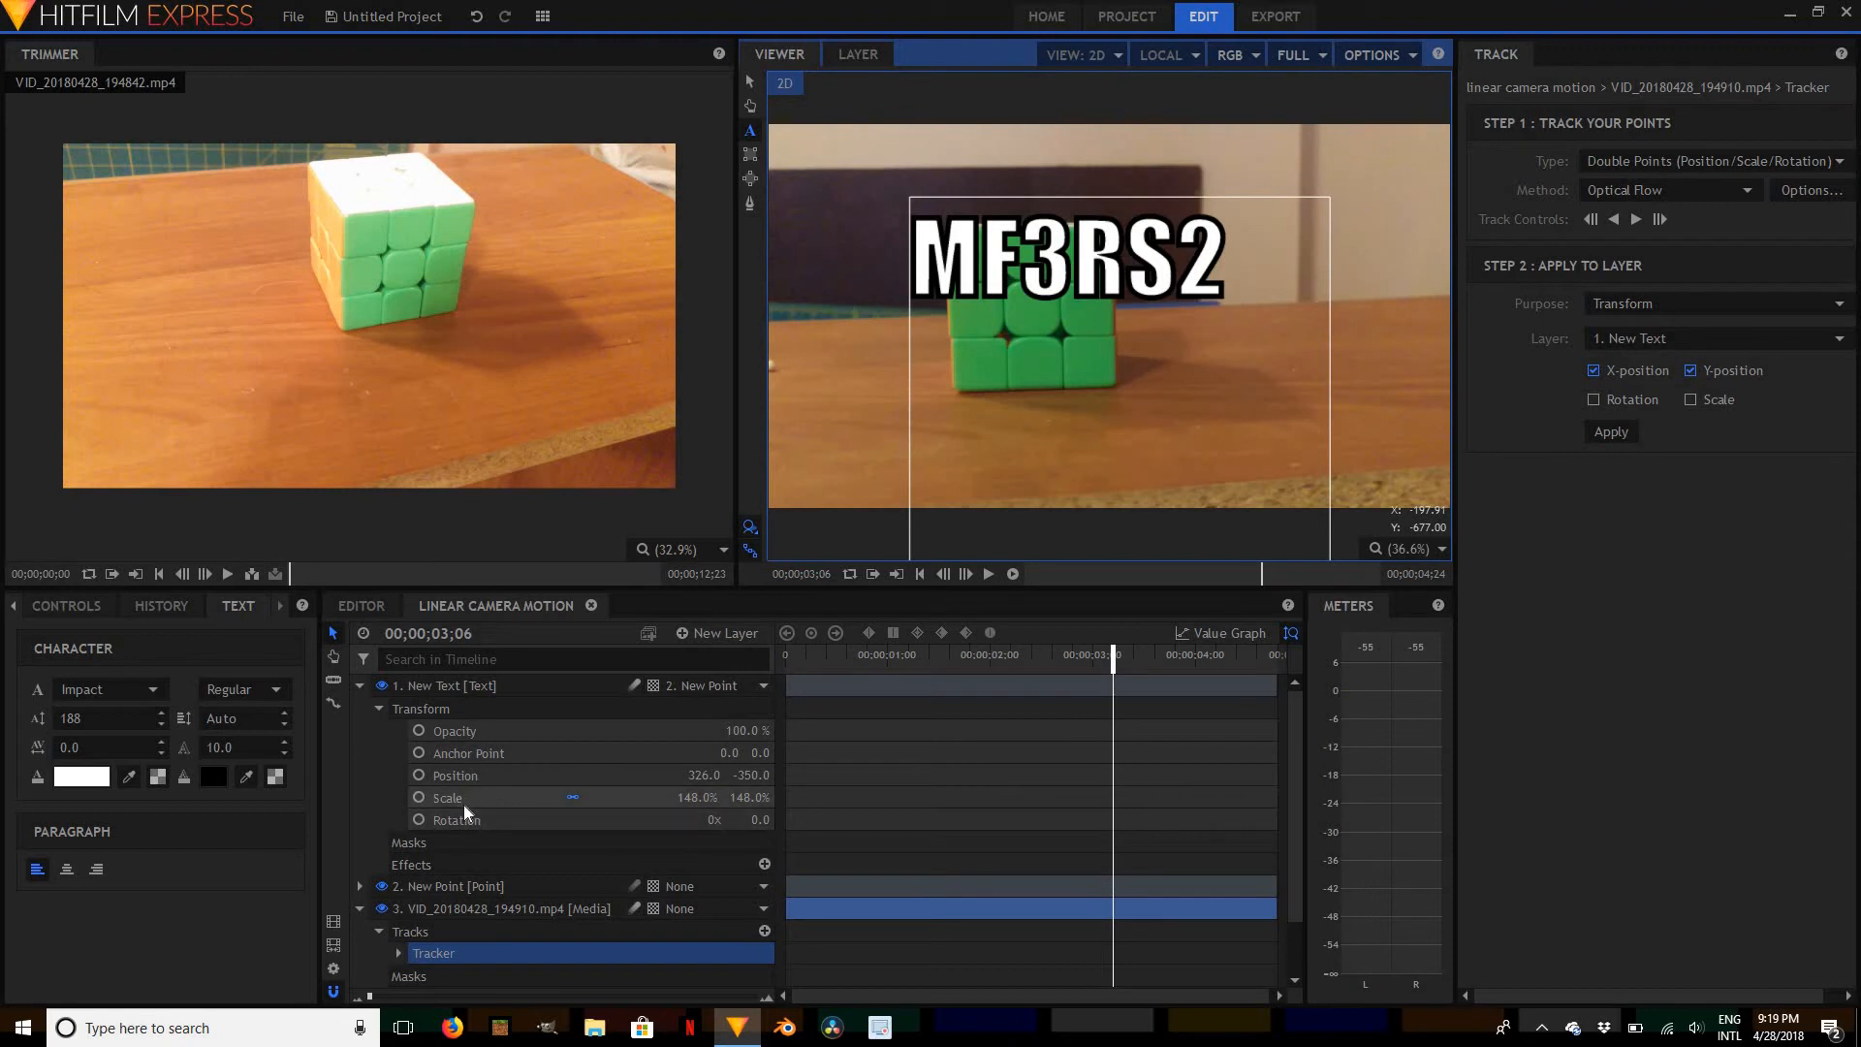
pyautogui.click(475, 708)
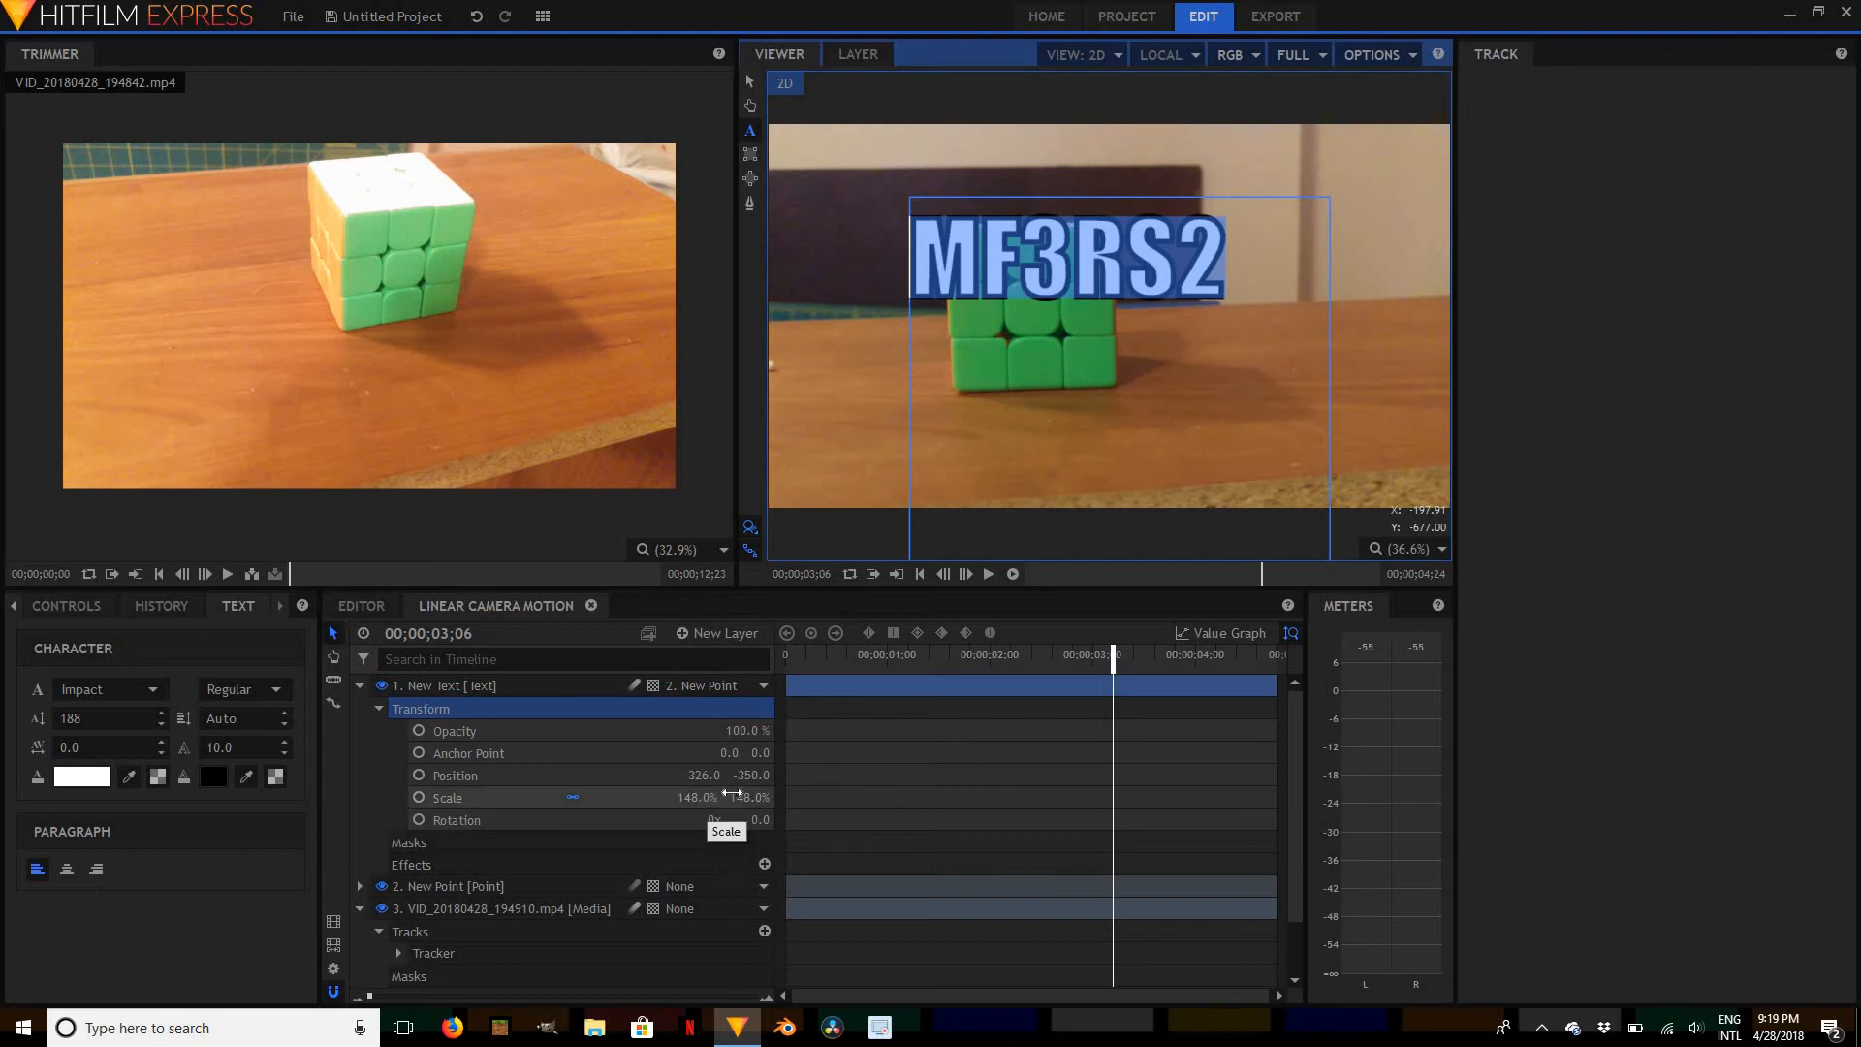
pyautogui.moveTo(708, 775); pyautogui.dragTo(1308, 775)
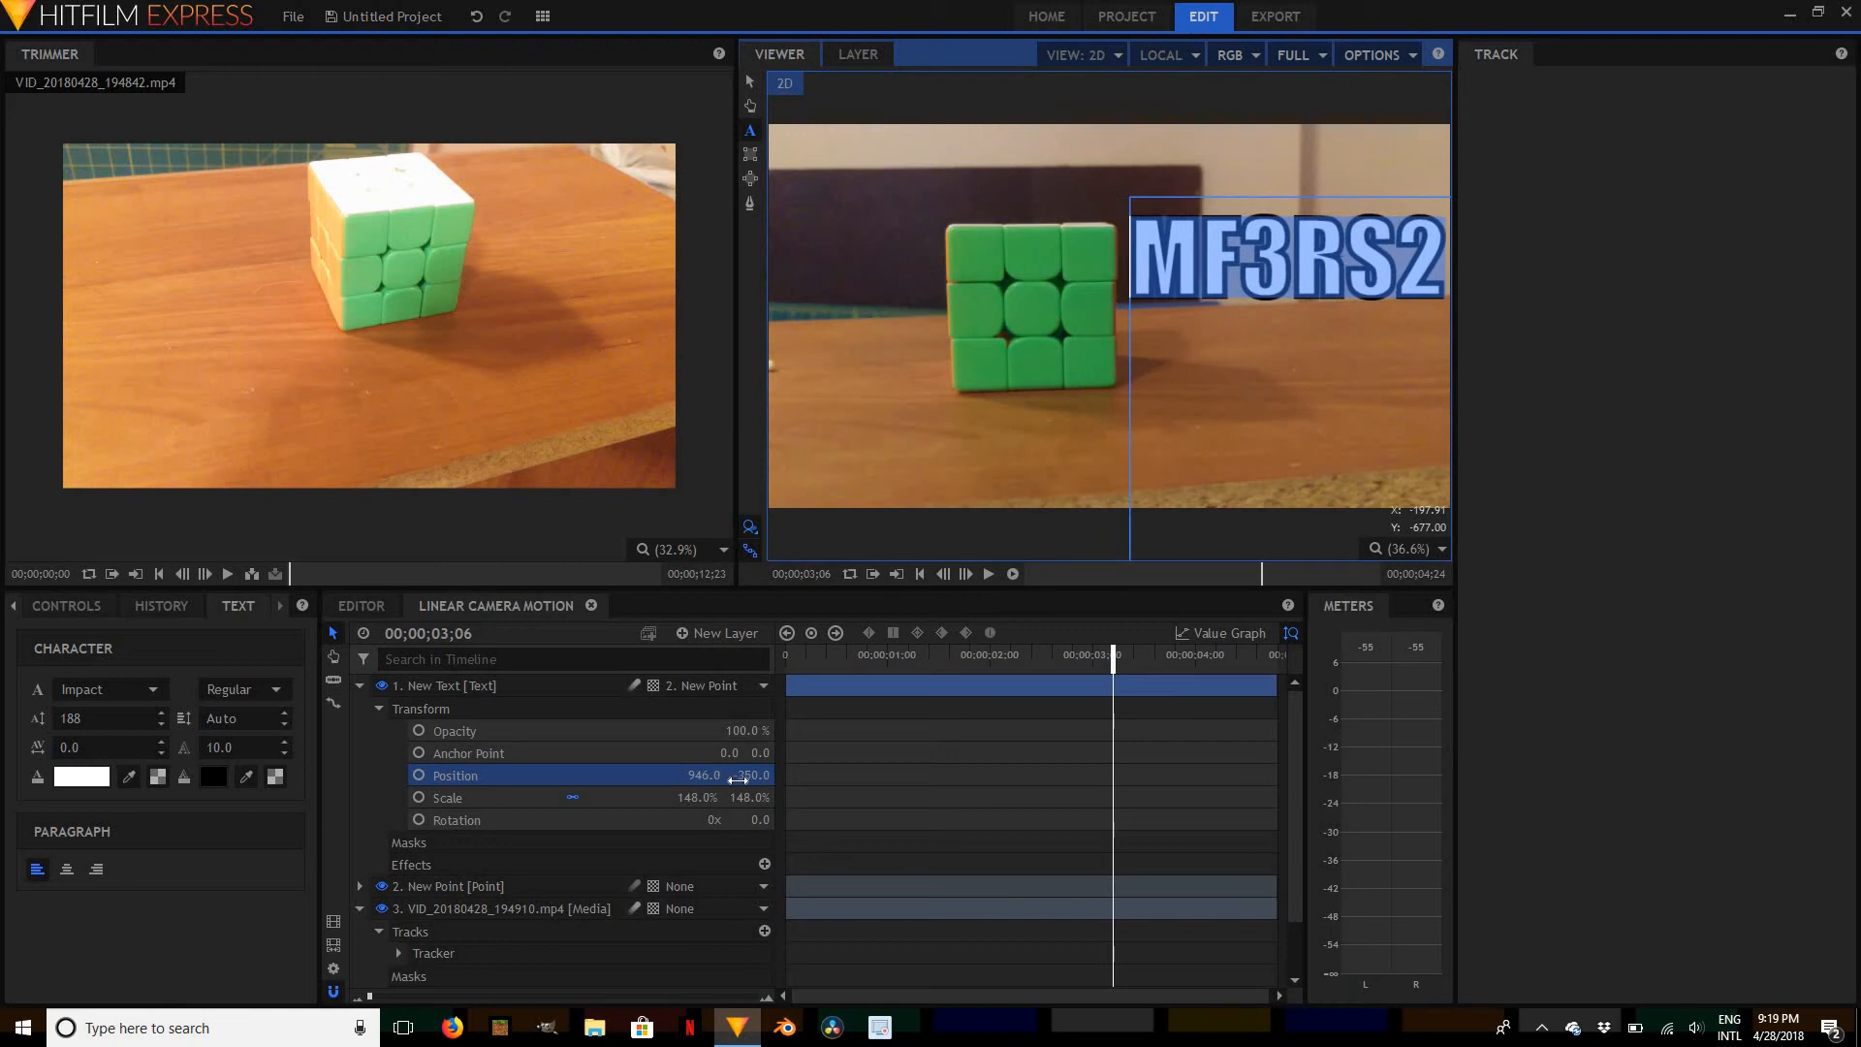
pyautogui.moveTo(748, 776); pyautogui.dragTo(65, 775)
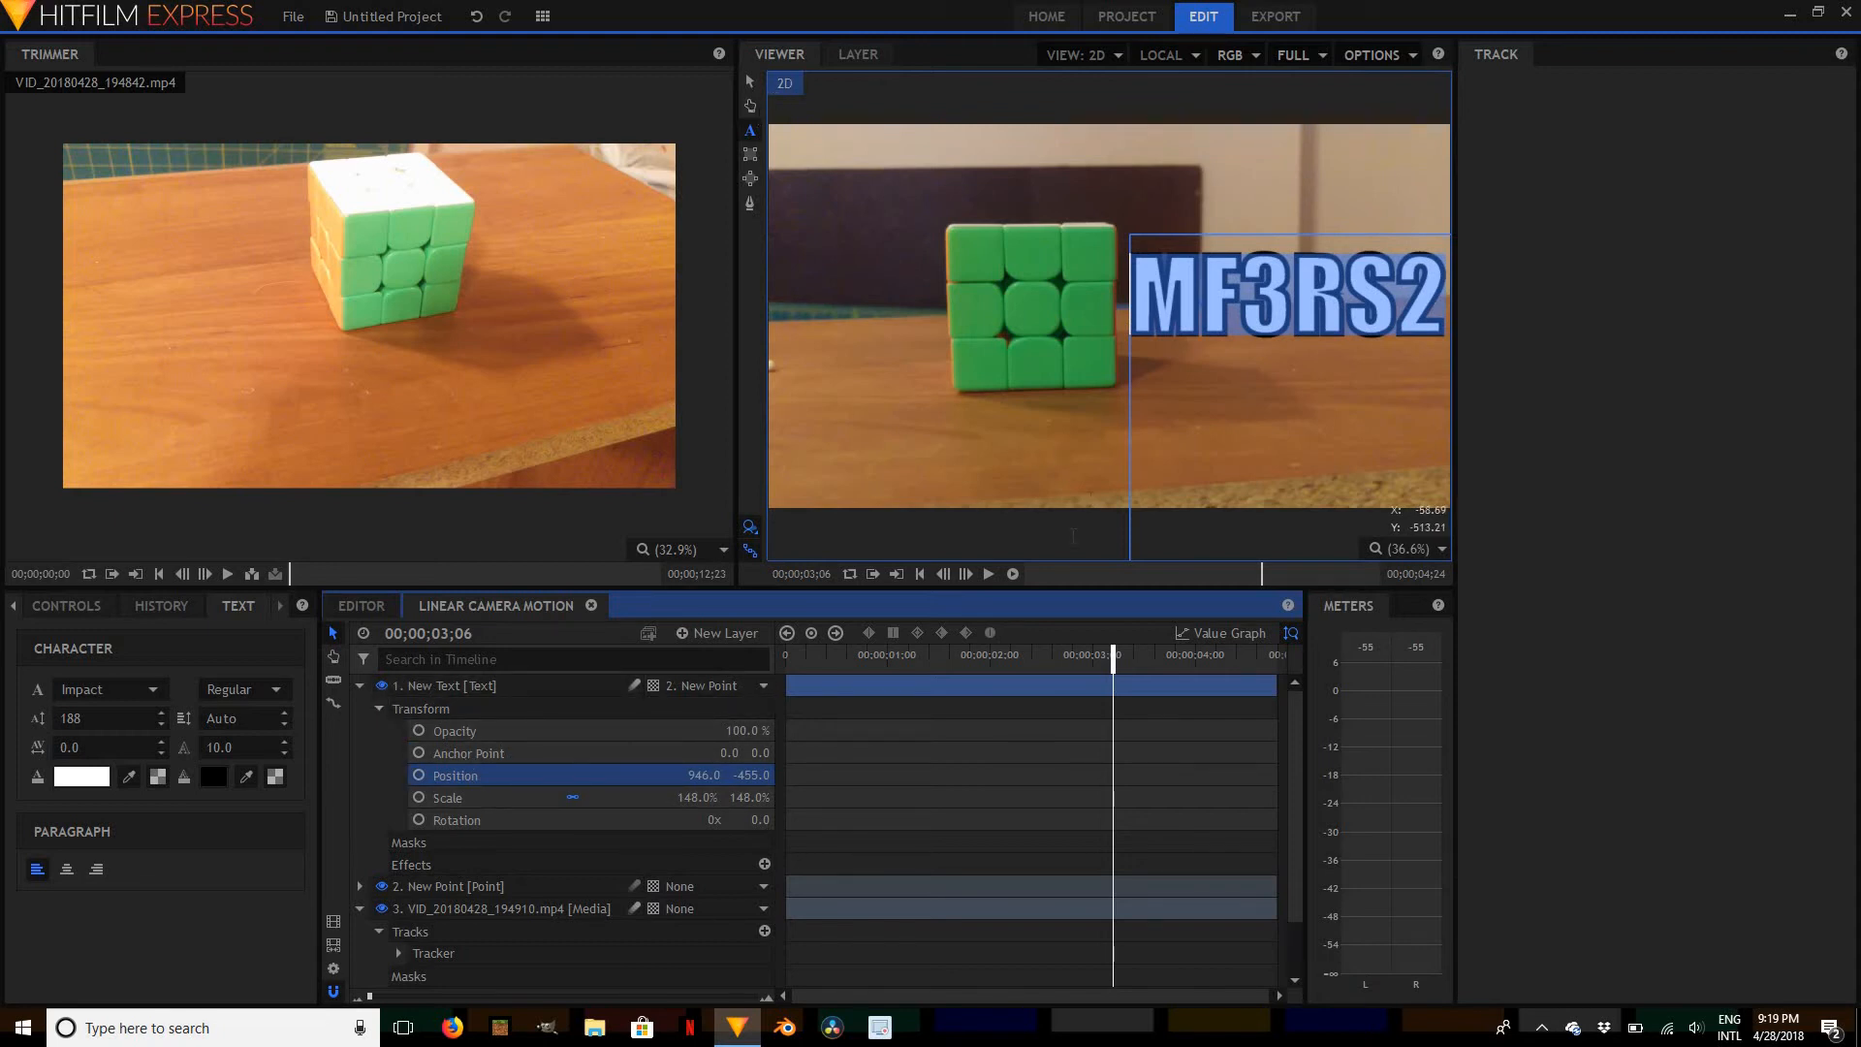
# Clear the highlight on the MF3RS2 text and play the tracked clip from the start
pyautogui.click(753, 79)
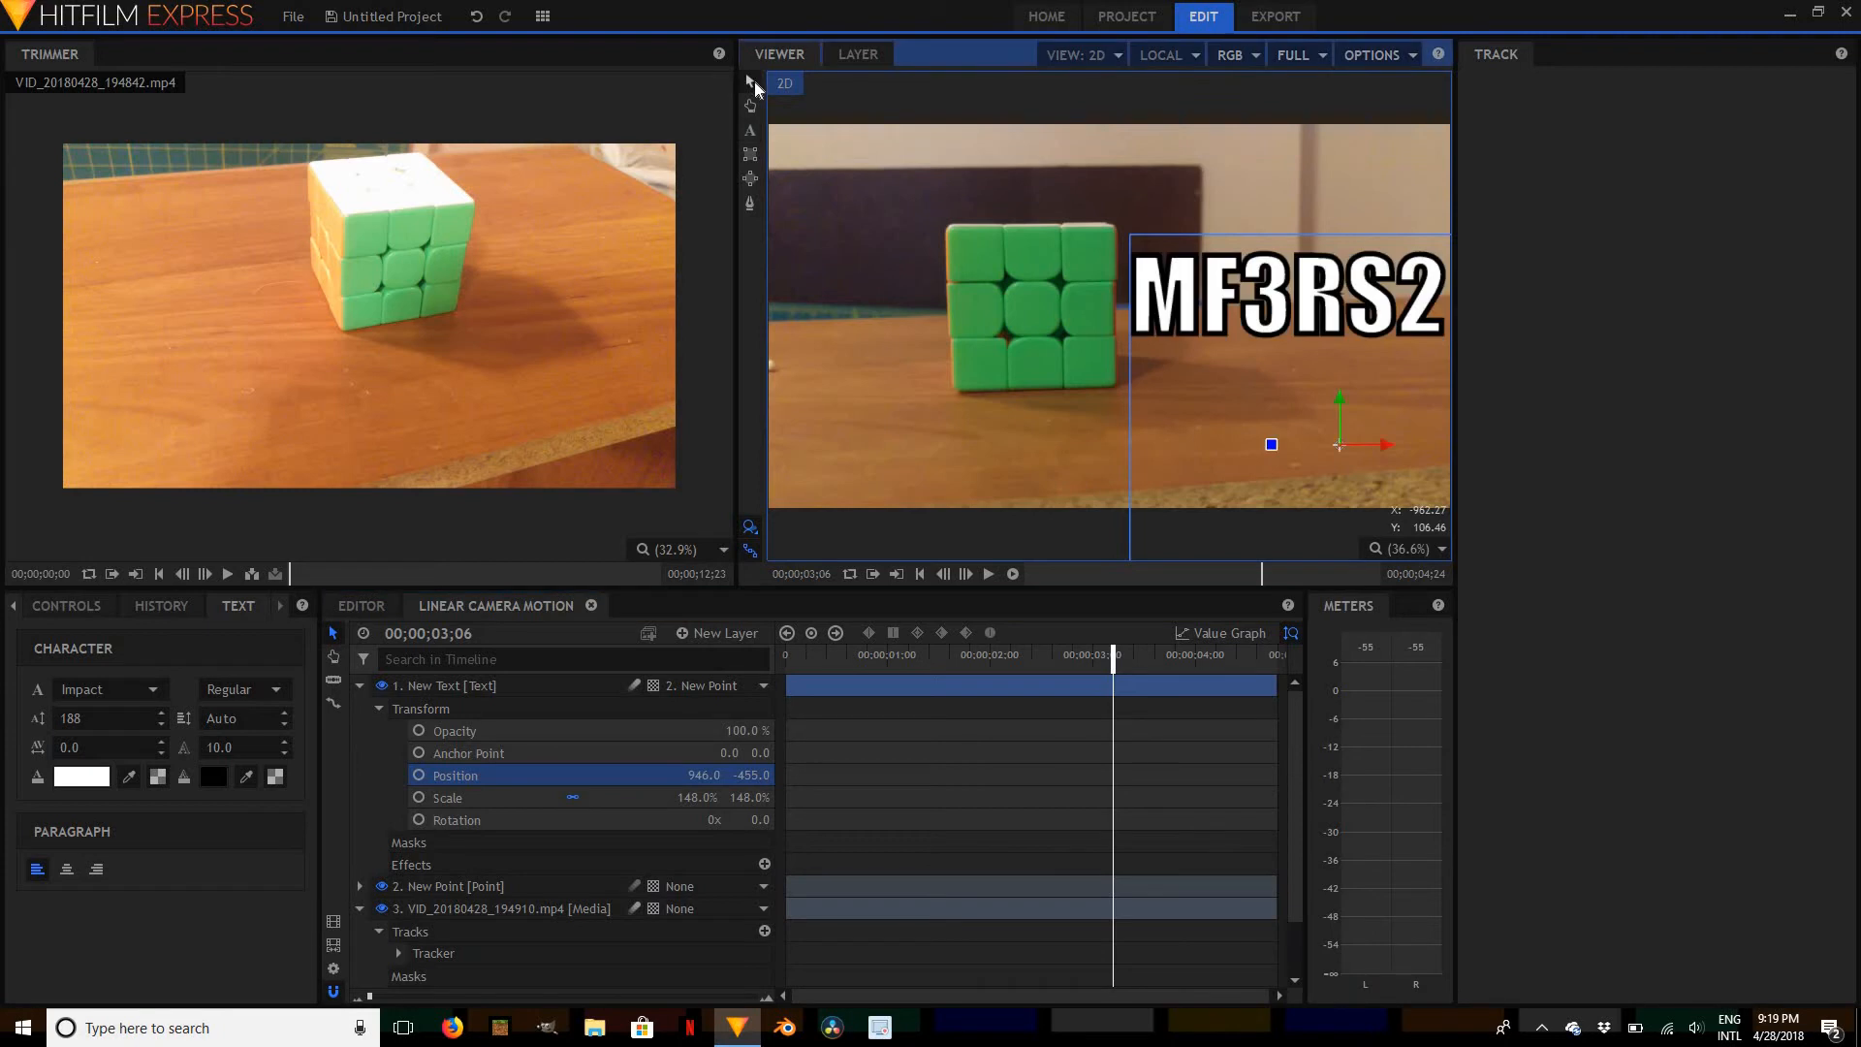
pyautogui.click(753, 129)
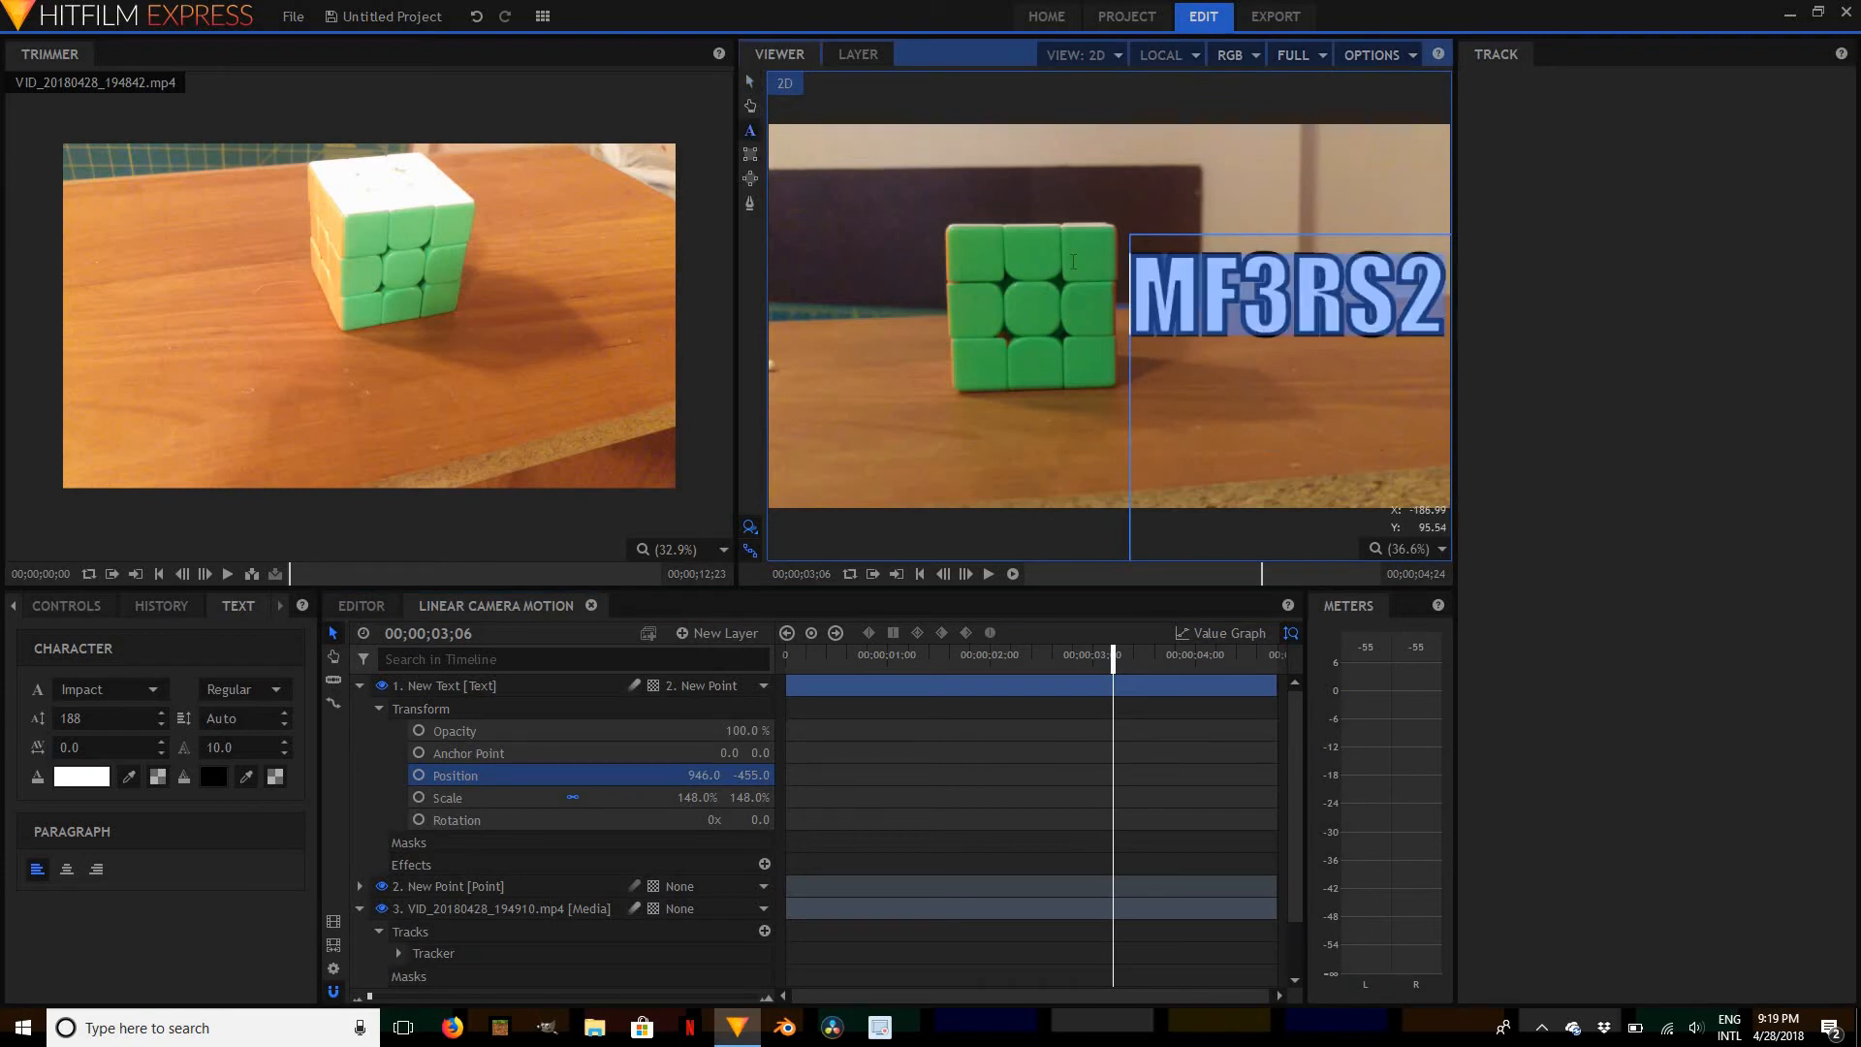
pyautogui.click(1199, 302)
pyautogui.click(1135, 310)
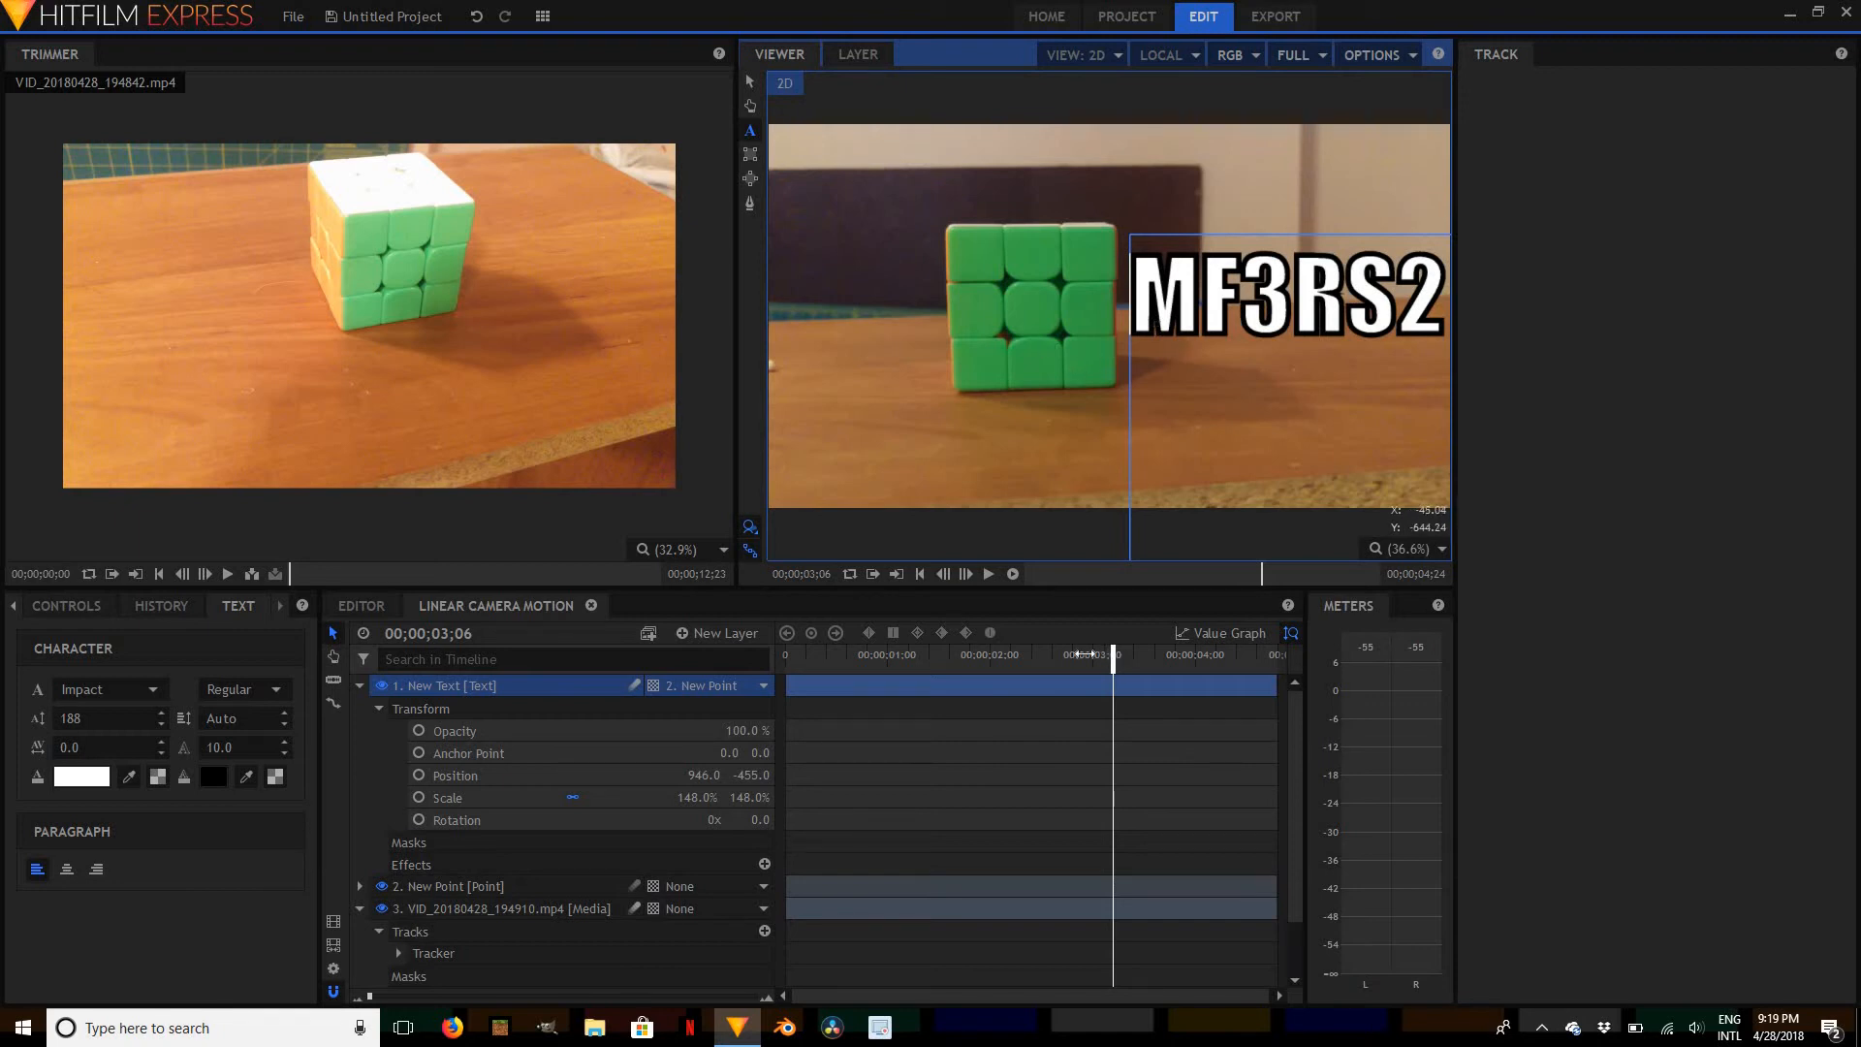
pyautogui.moveTo(1113, 655); pyautogui.dragTo(374, 636)
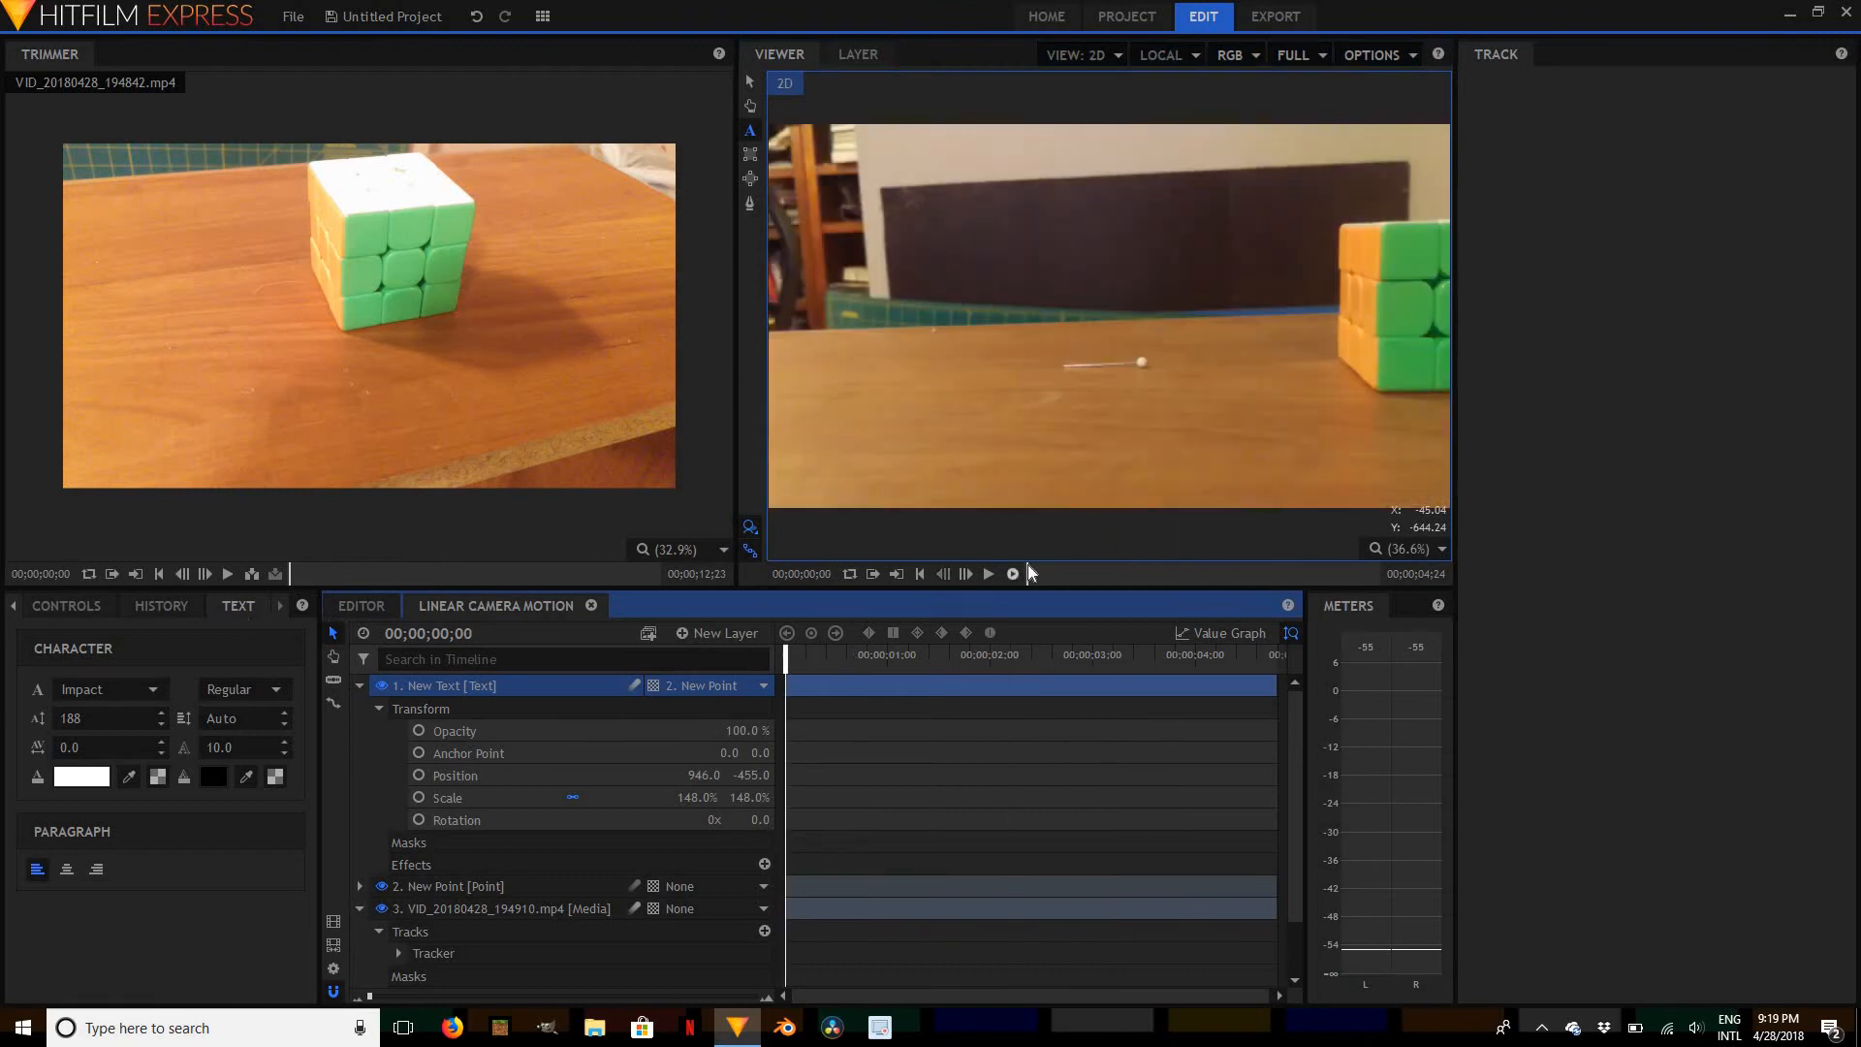
pyautogui.click(985, 573)
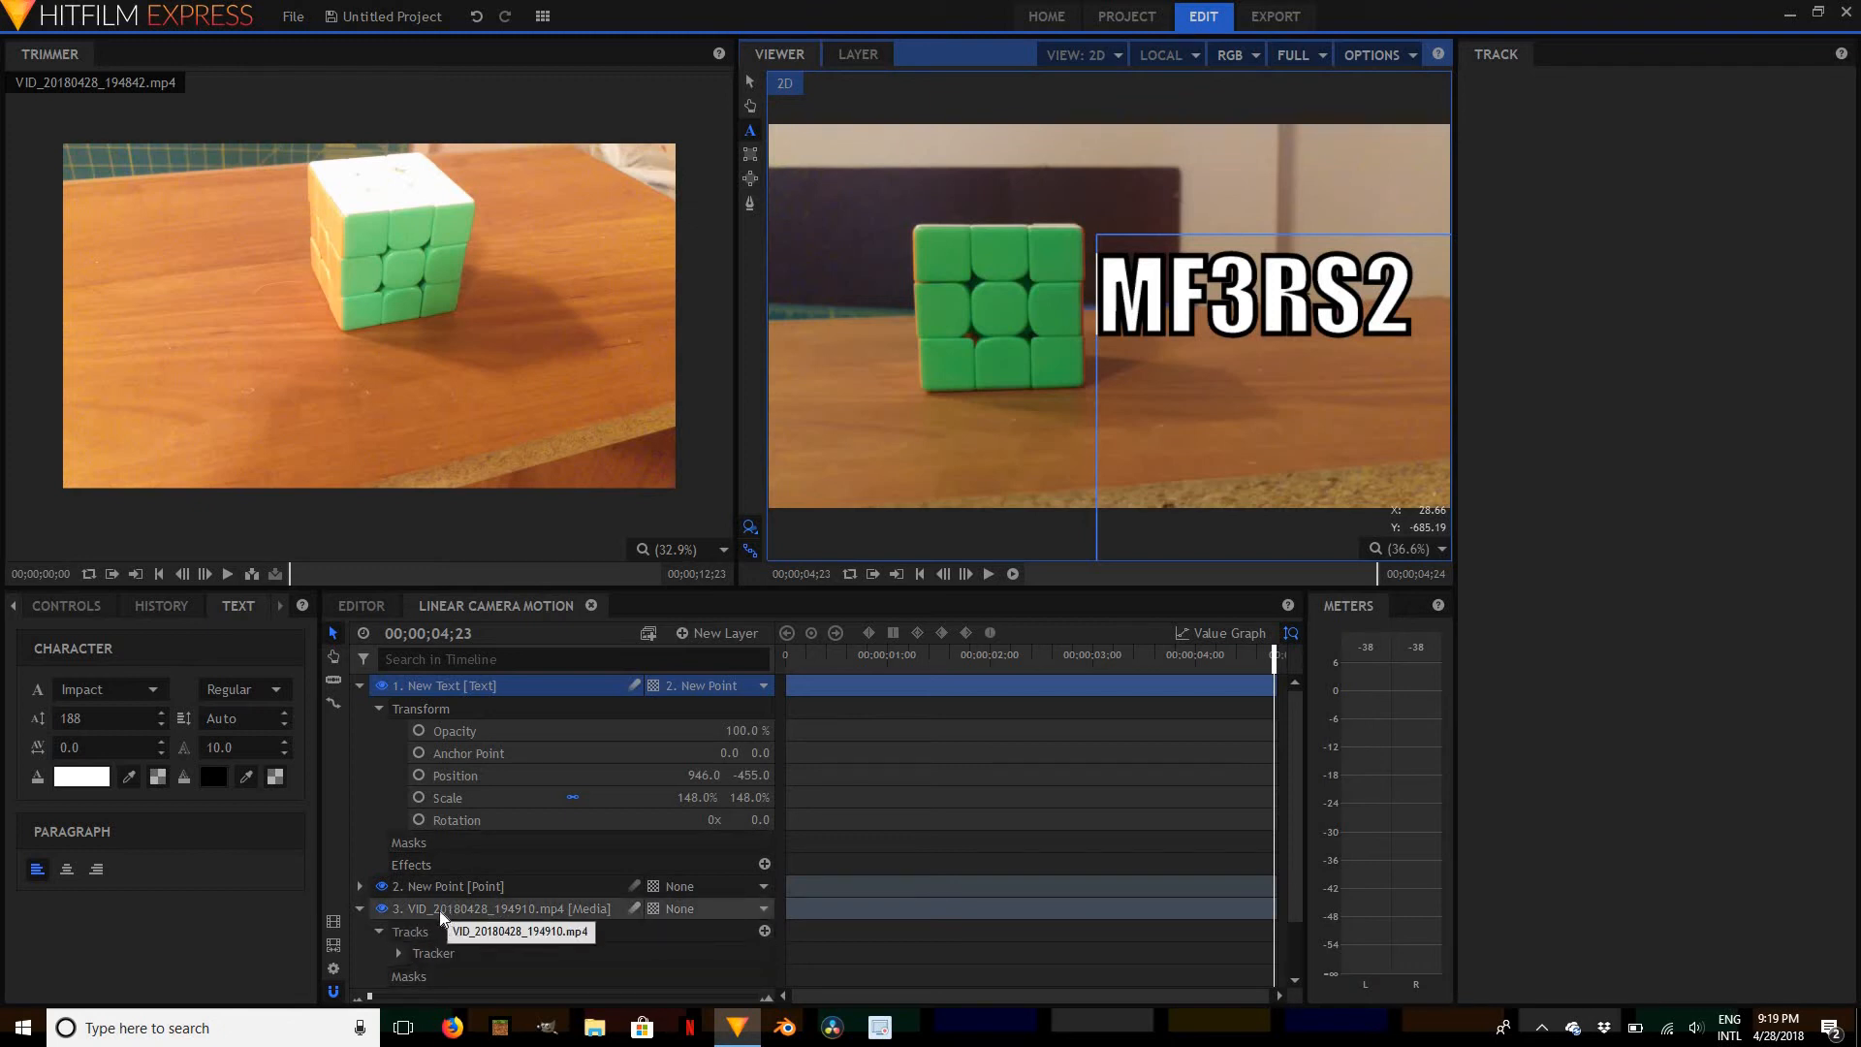
# Turn off Y-position in the tracker's transform options for the New Point layer, and replay the clip from the start
pyautogui.click(429, 951)
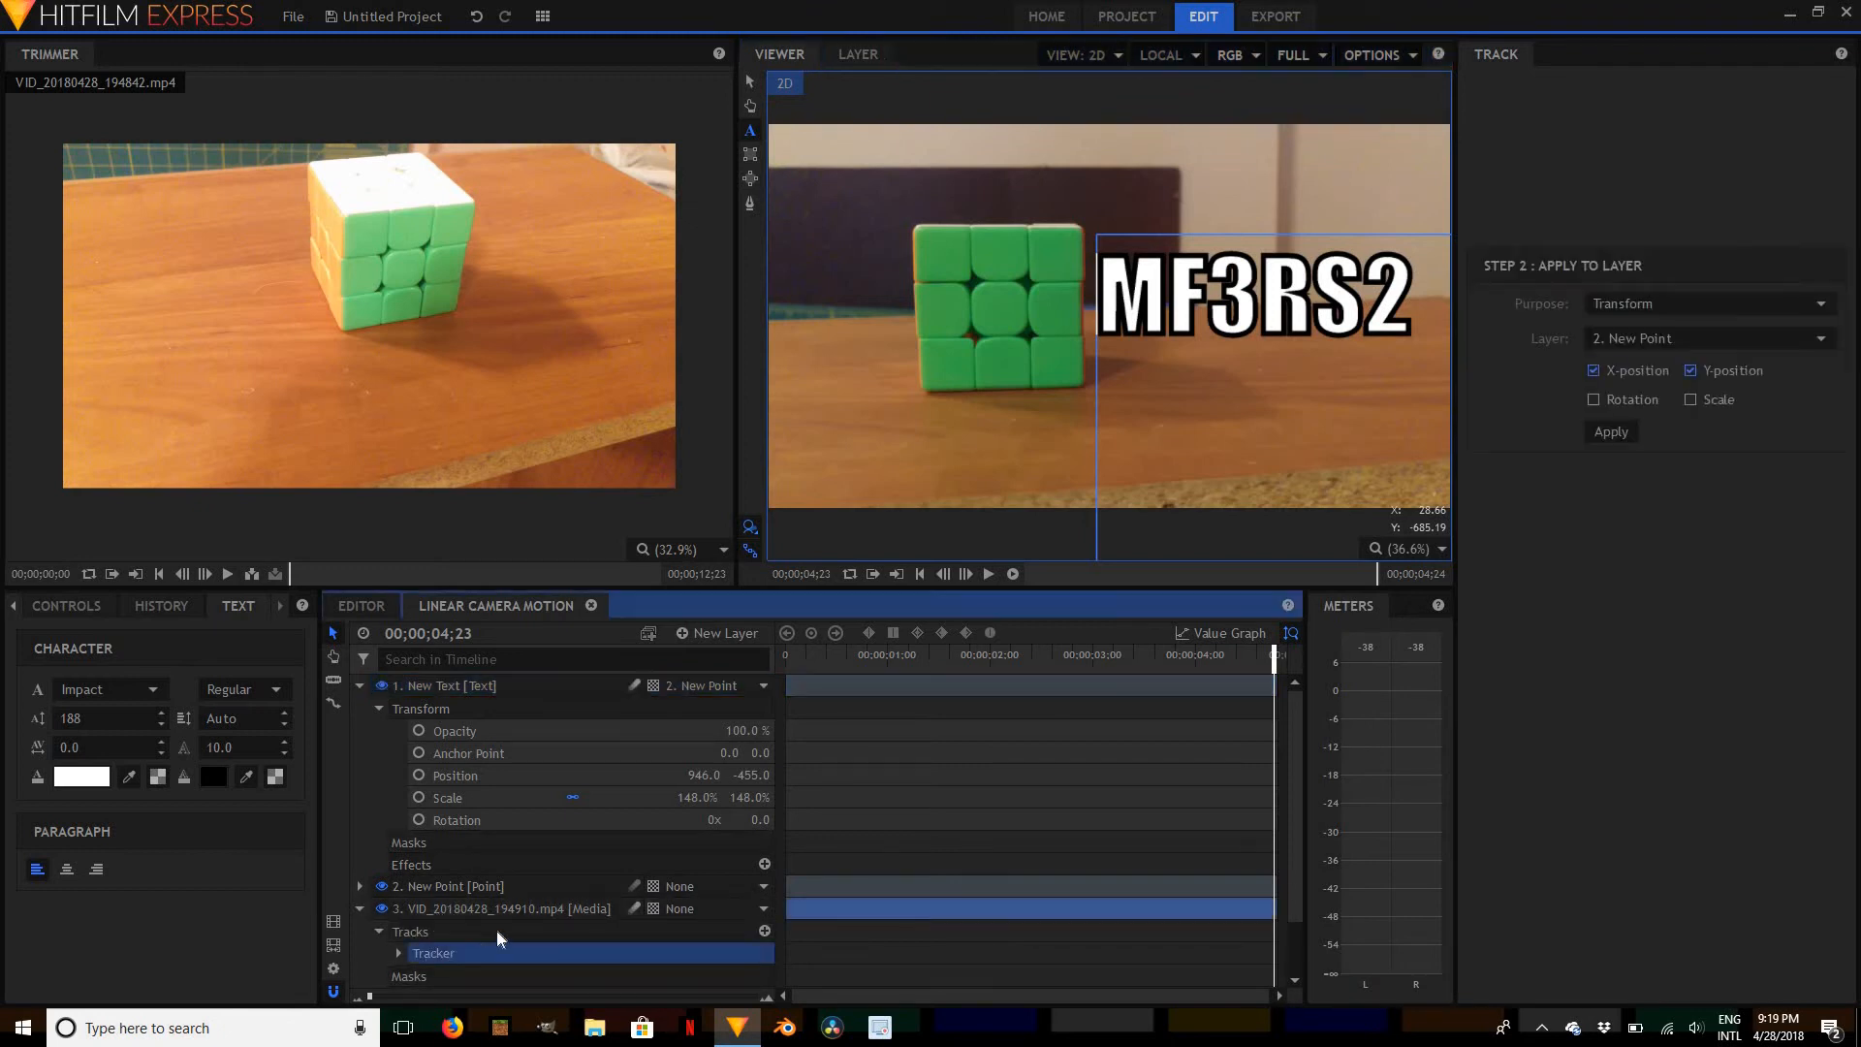
pyautogui.click(1691, 370)
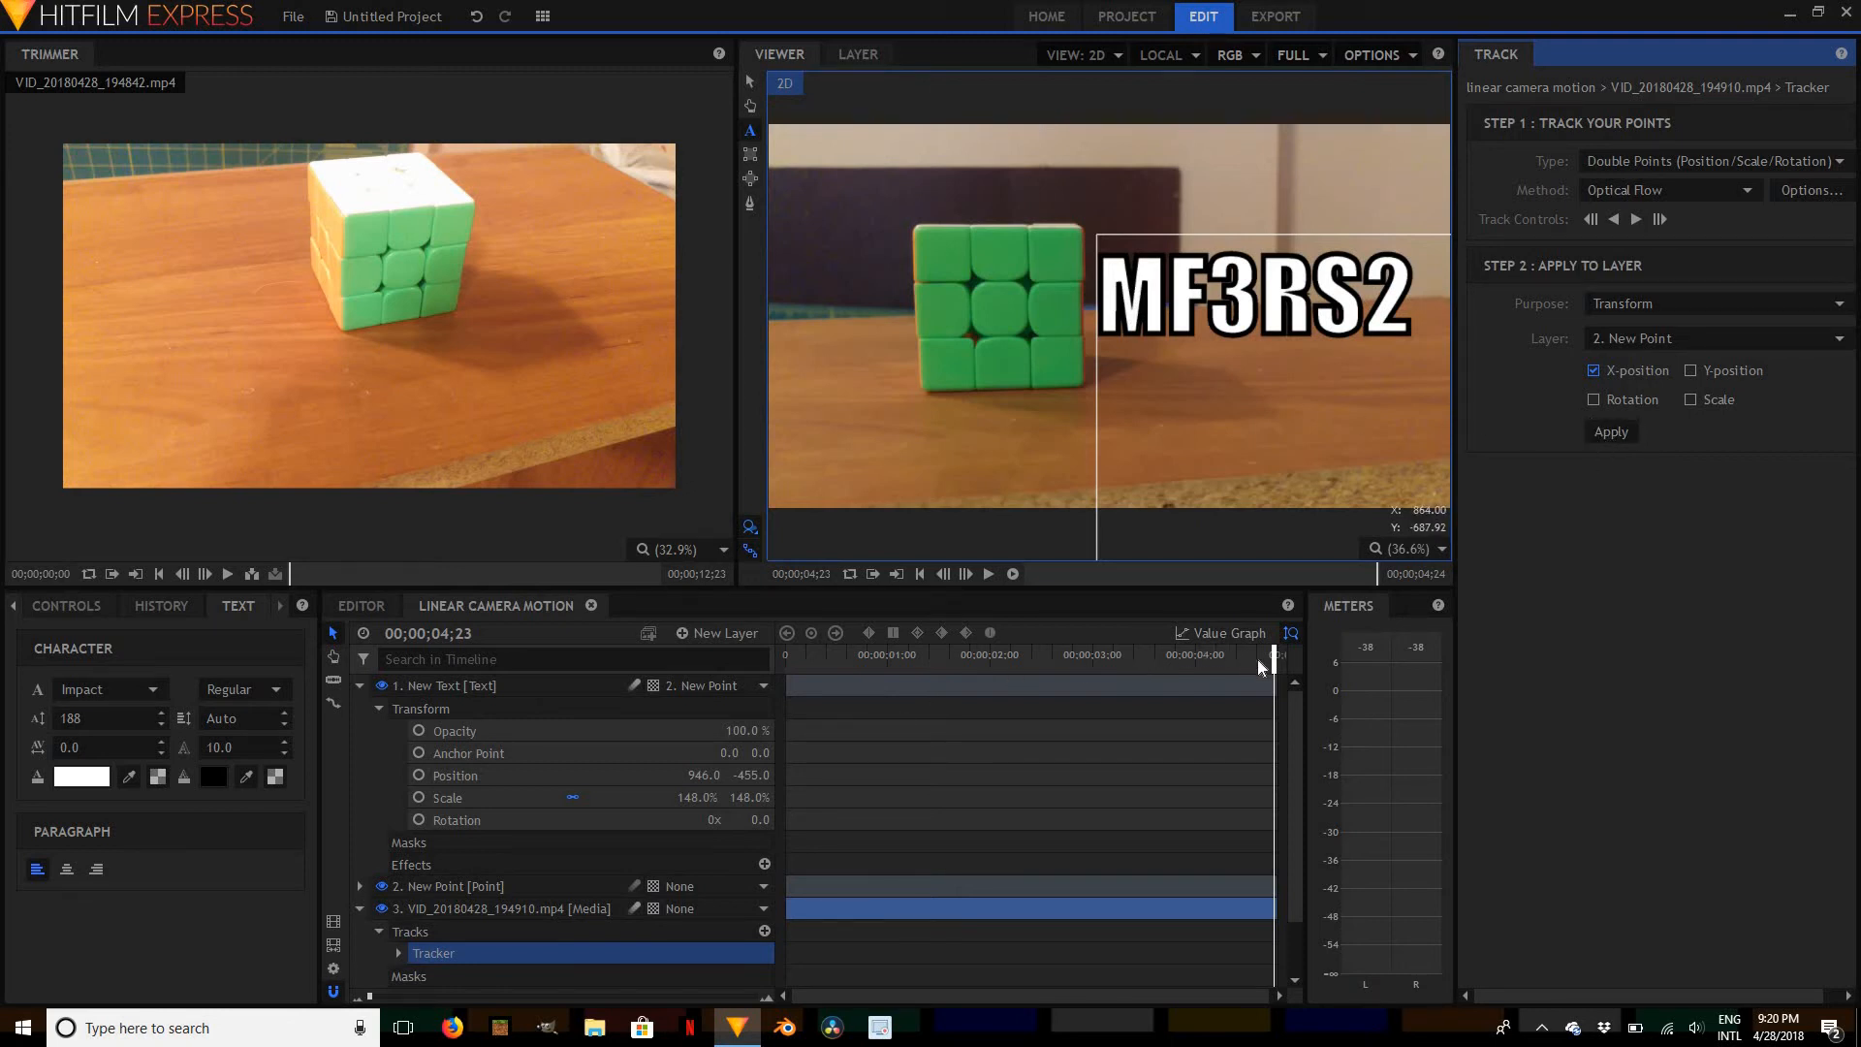
pyautogui.moveTo(1259, 660); pyautogui.dragTo(268, 685)
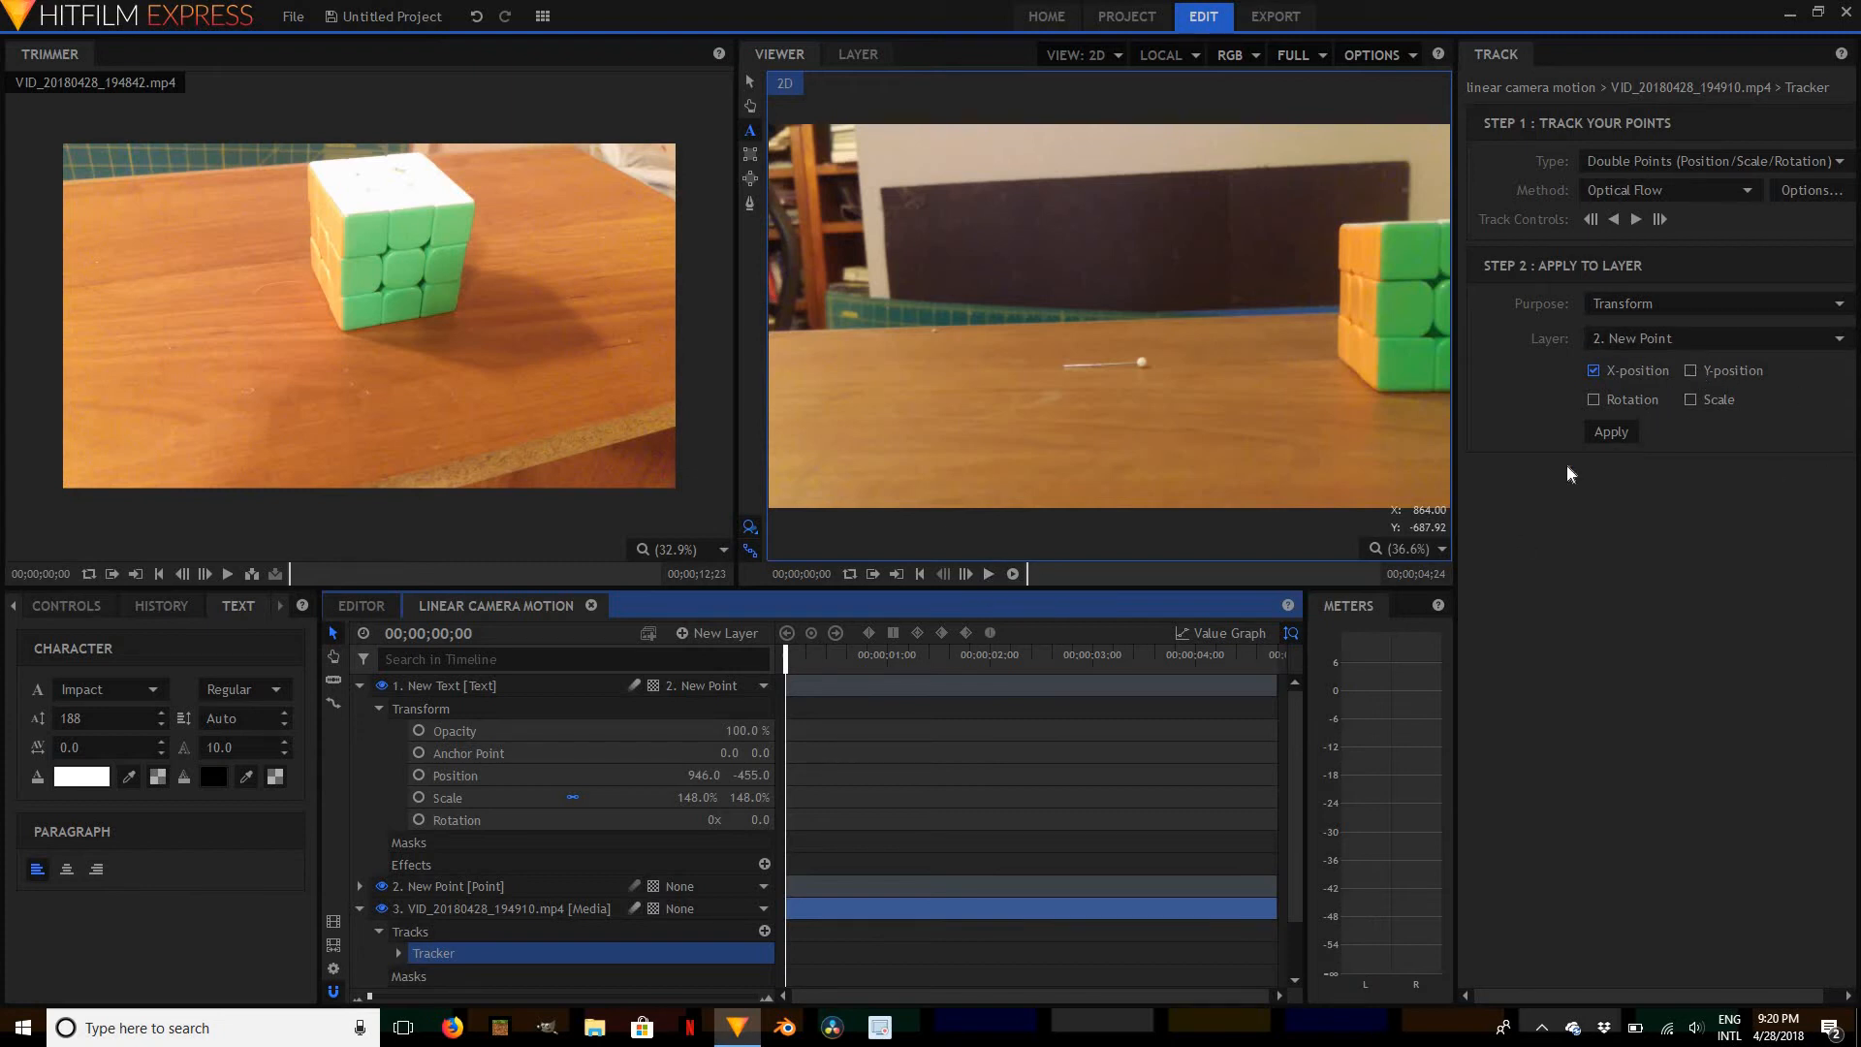
pyautogui.click(988, 574)
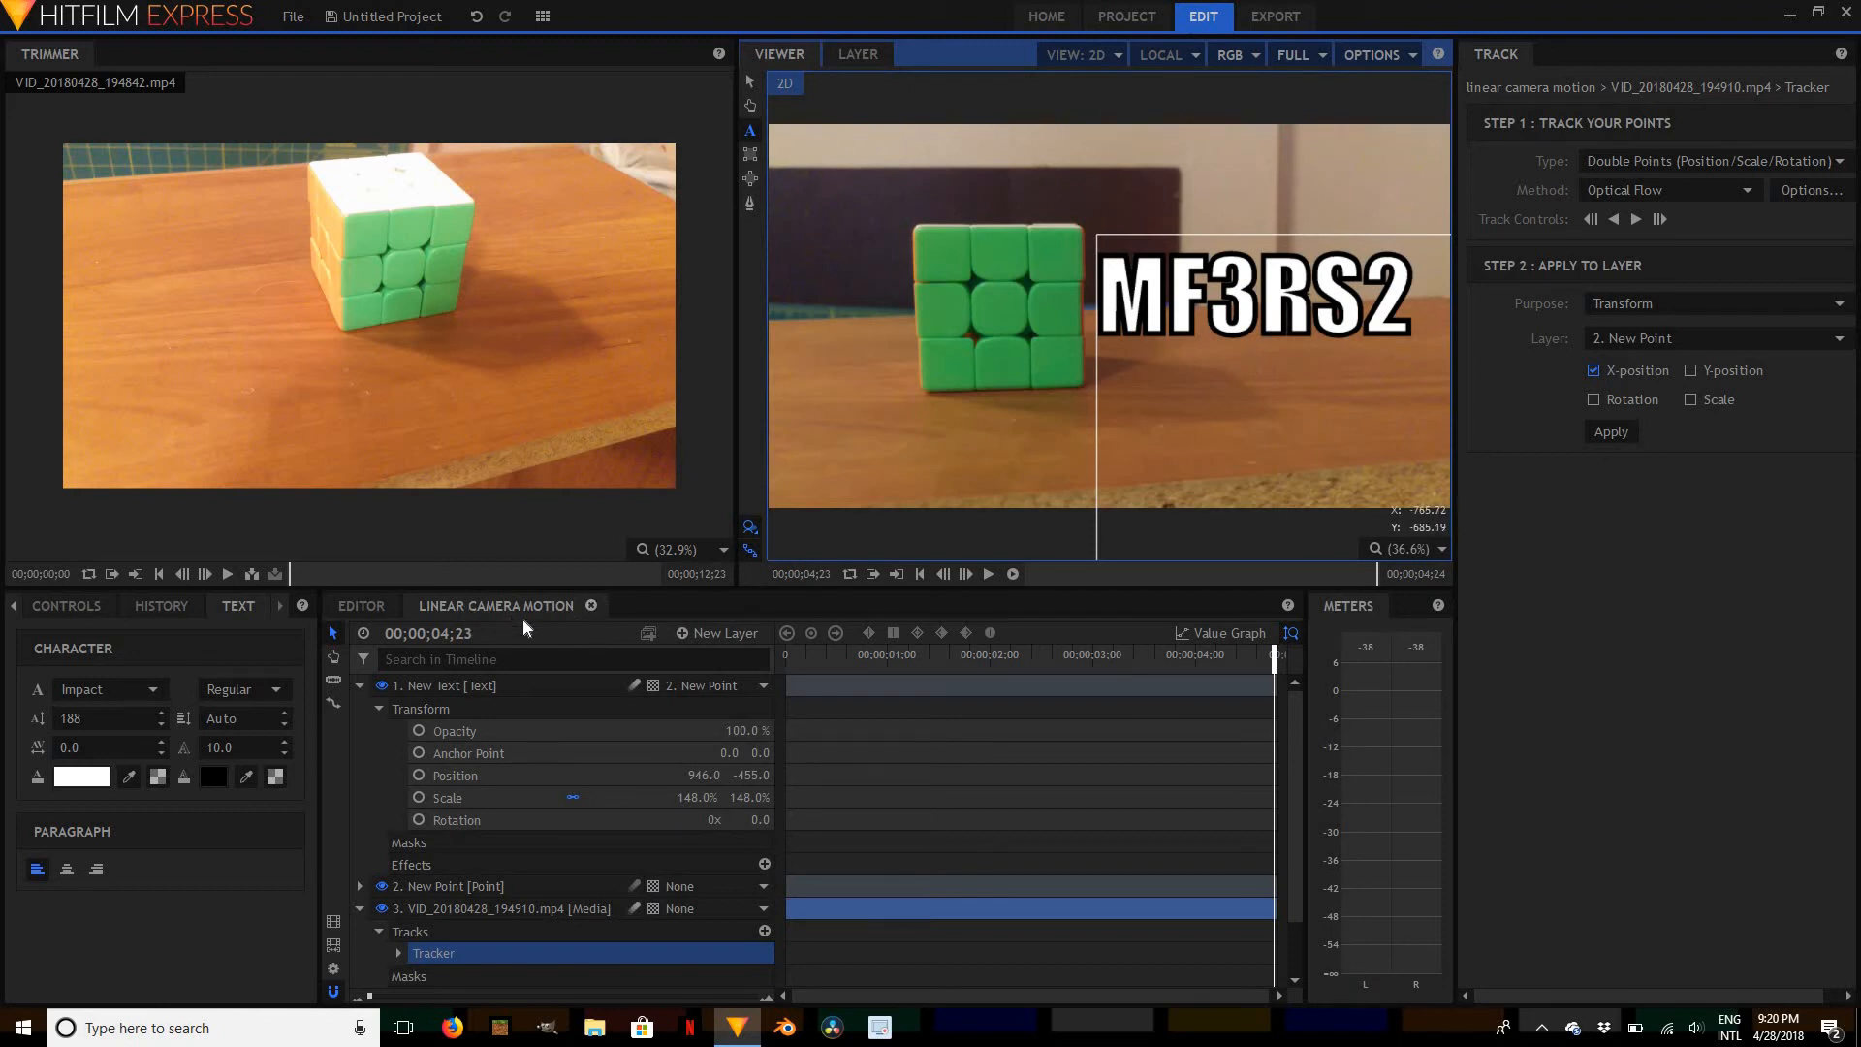
# Close the linear camera motion composite shot and scrub the editor timeline back to its start
pyautogui.click(592, 606)
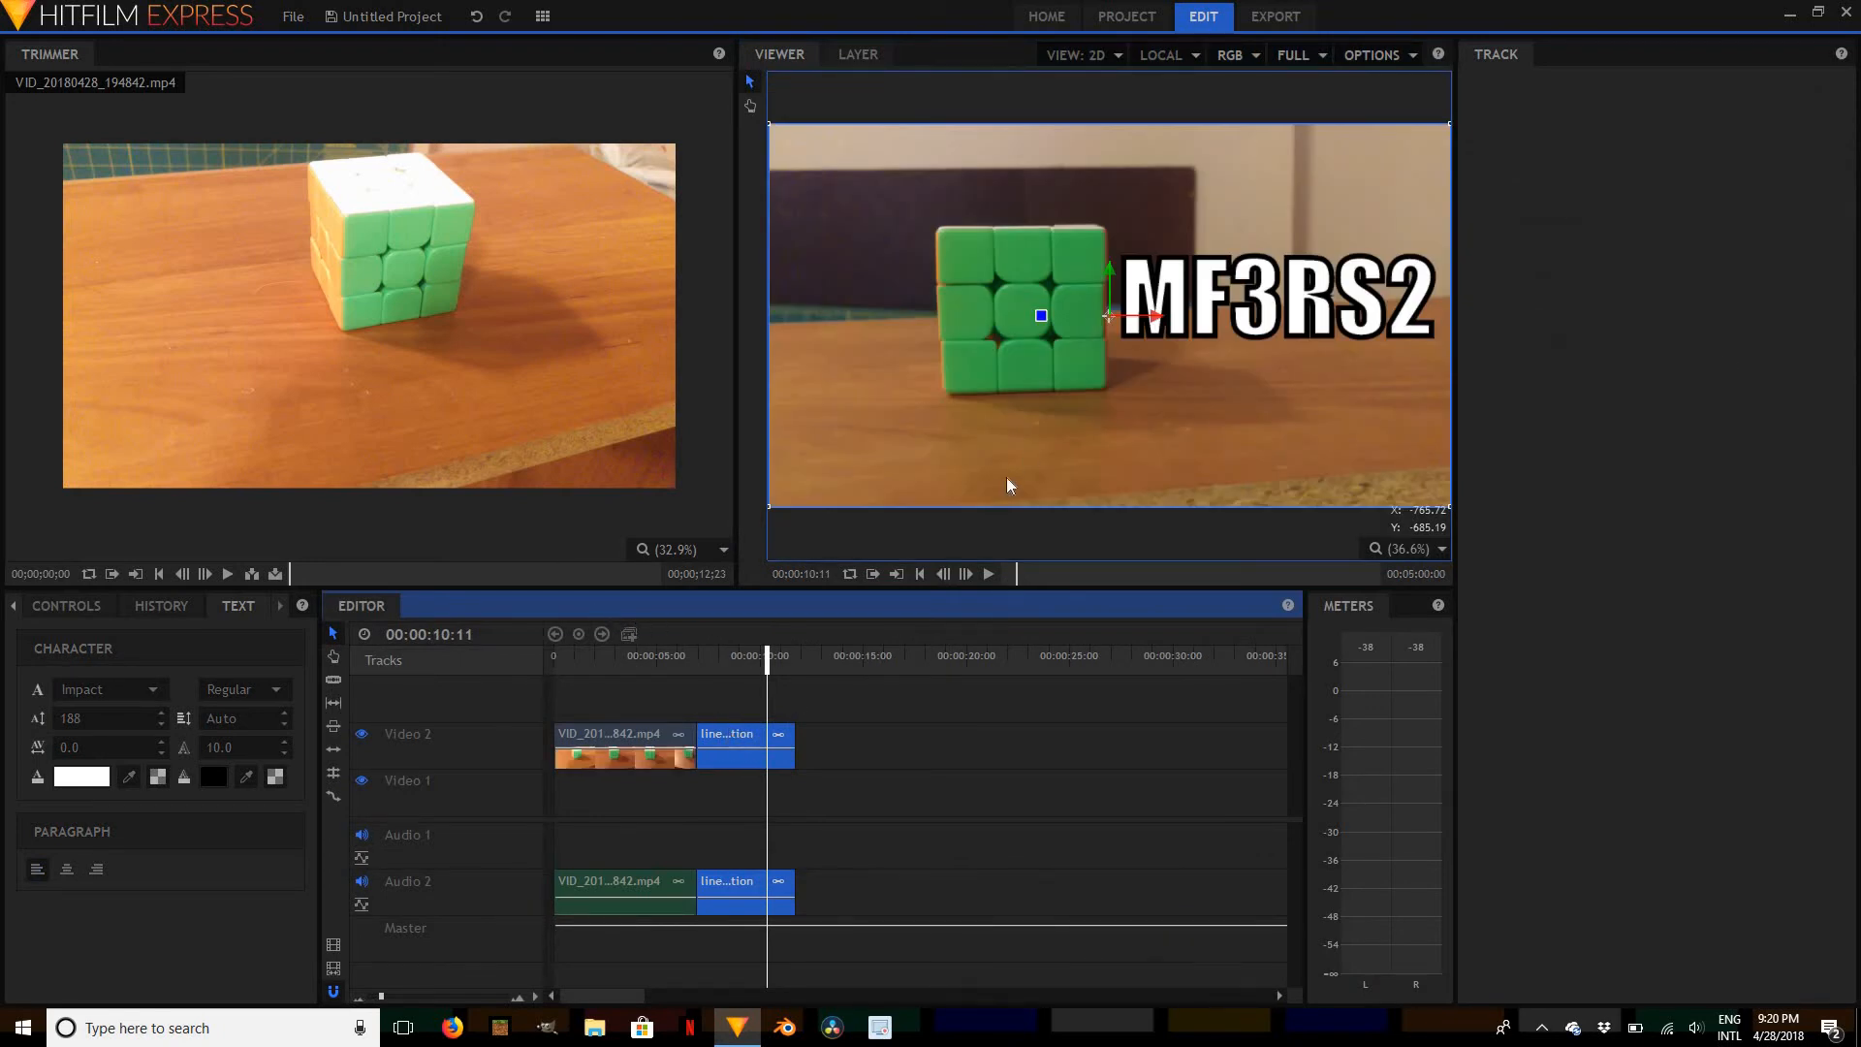
pyautogui.moveTo(764, 659); pyautogui.dragTo(754, 710)
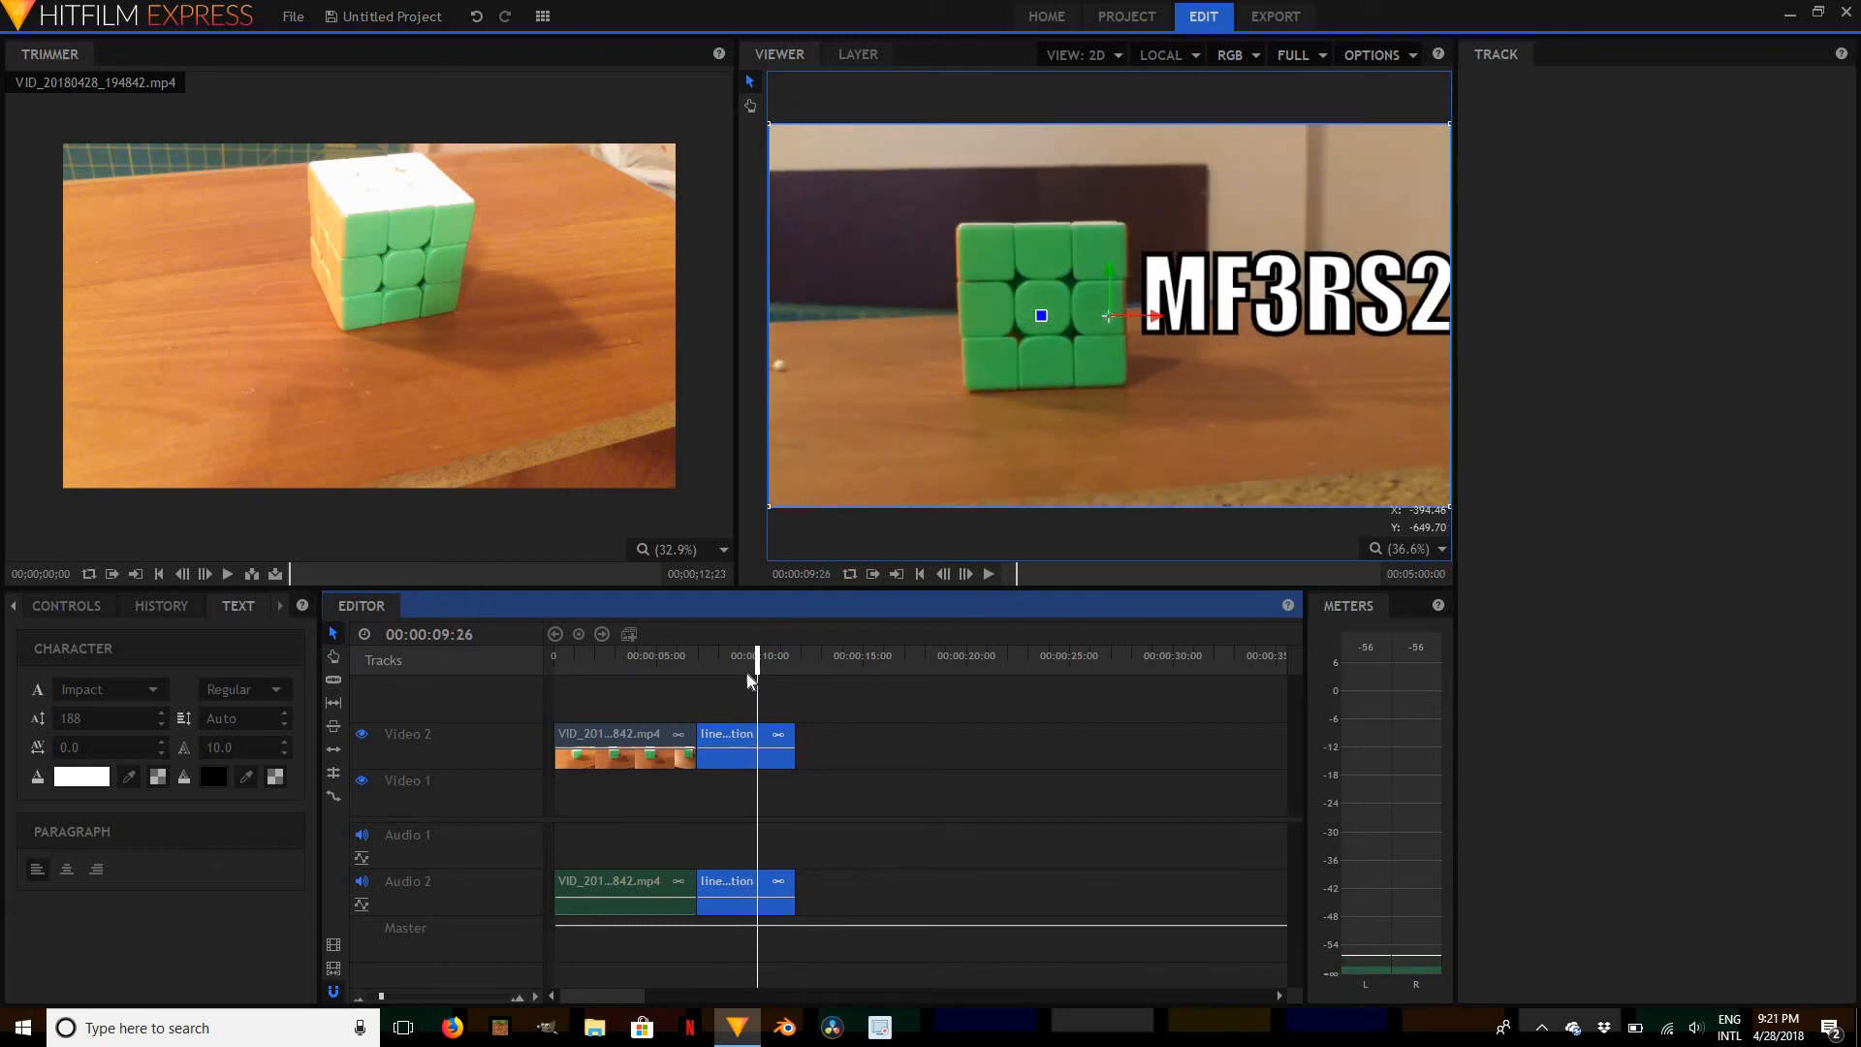
pyautogui.moveTo(755, 664); pyautogui.dragTo(506, 685)
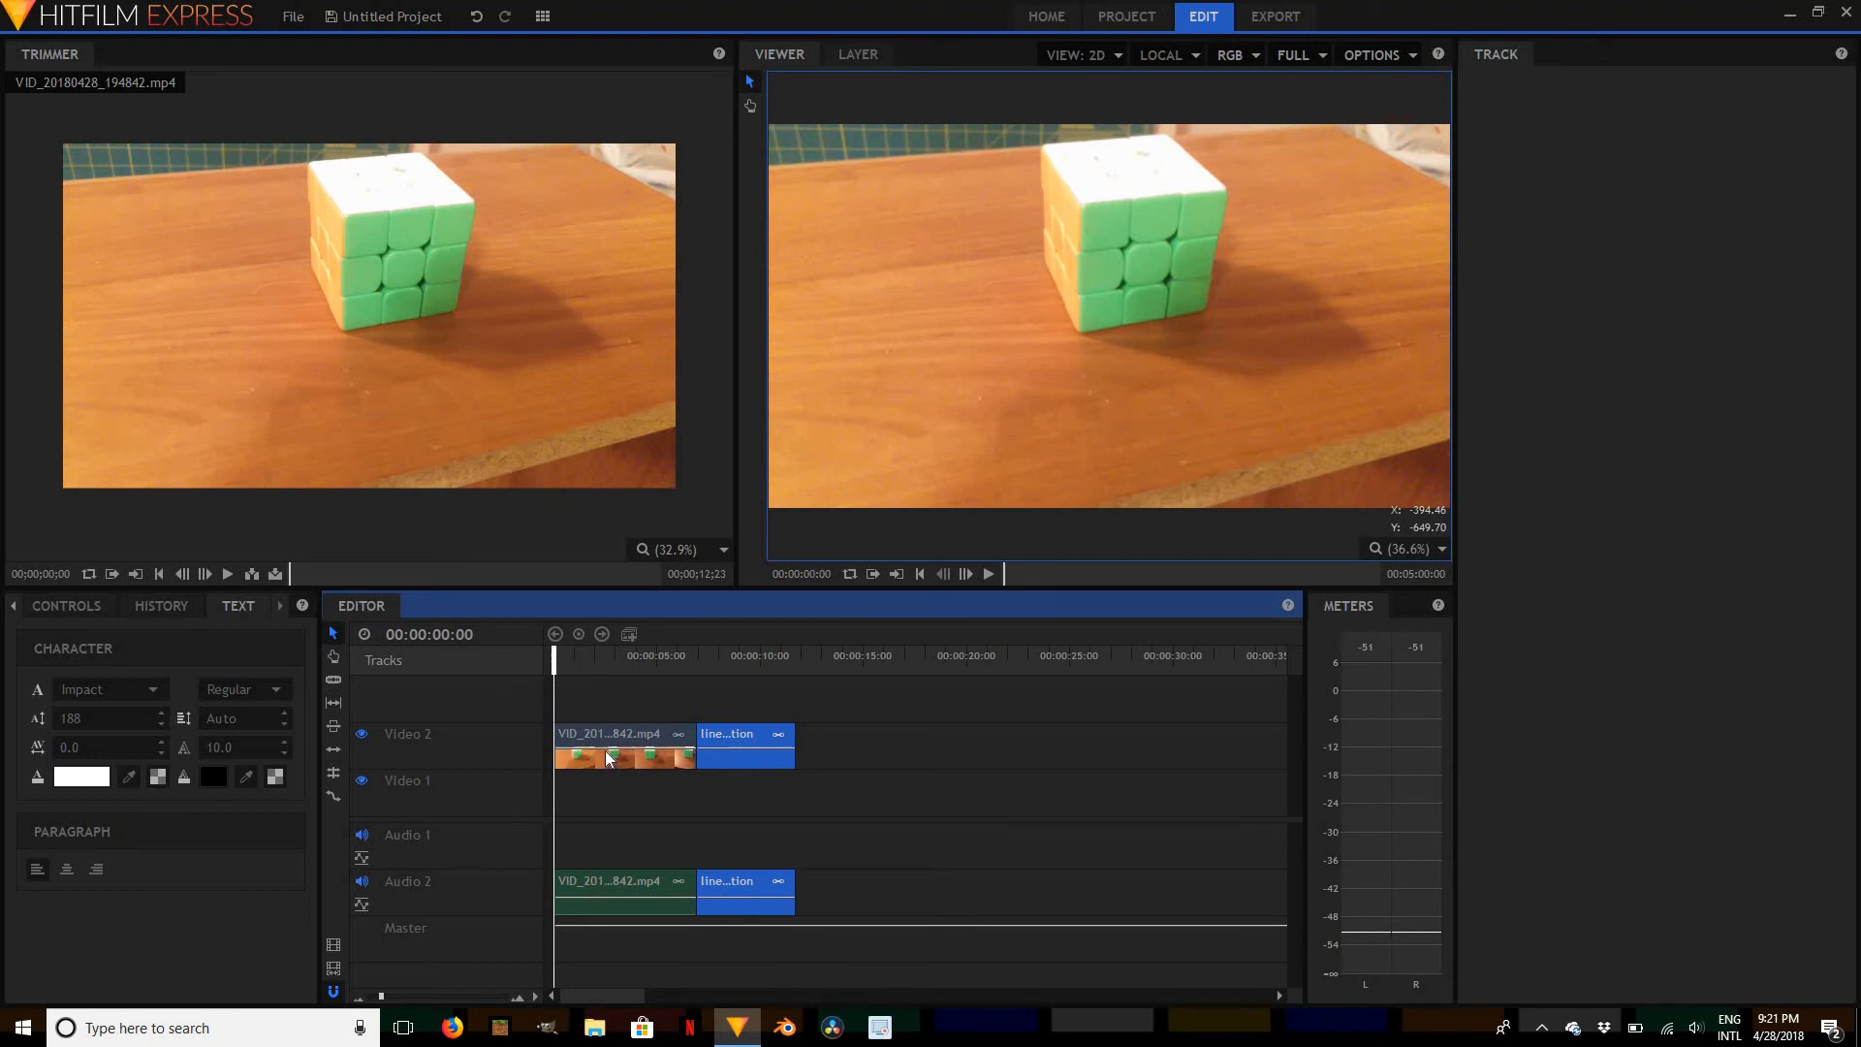
# Make a composite shot named "weird camera motion" from the first clip, taking its properties from the selected clip
pyautogui.click(632, 758)
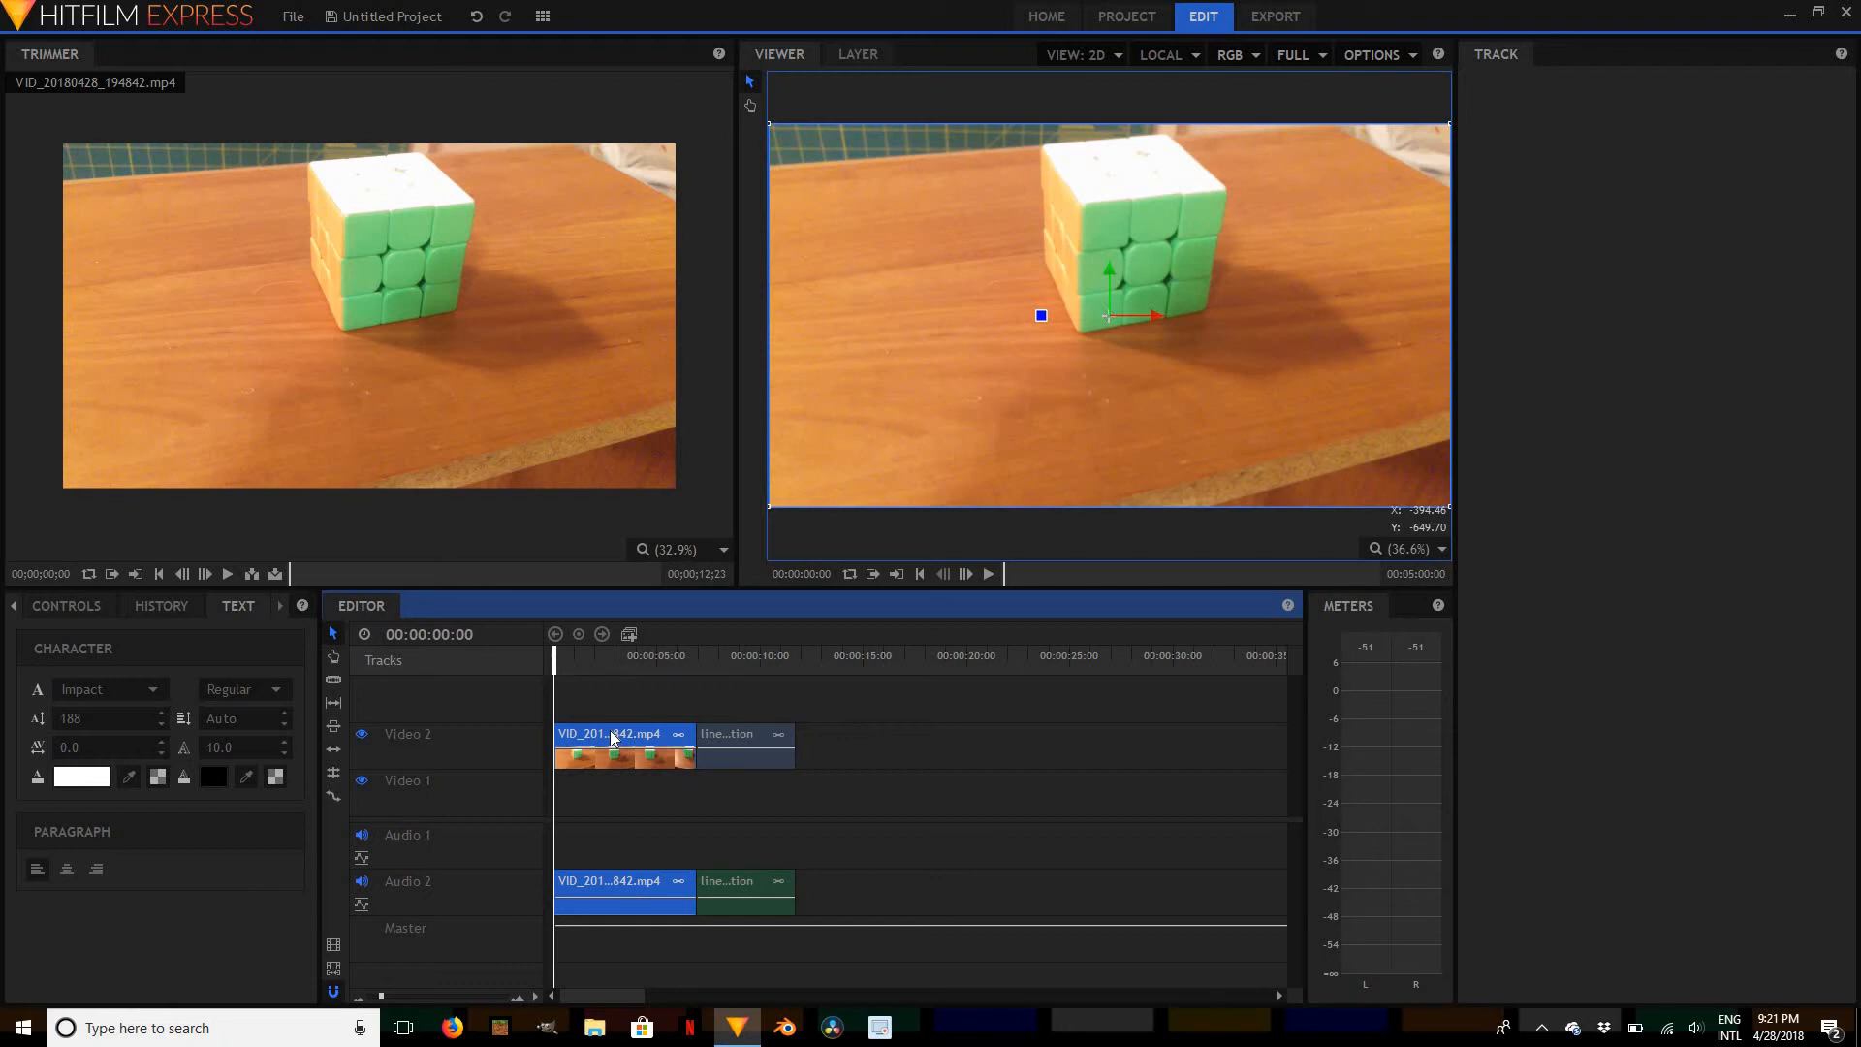
pyautogui.rightClick(602, 734)
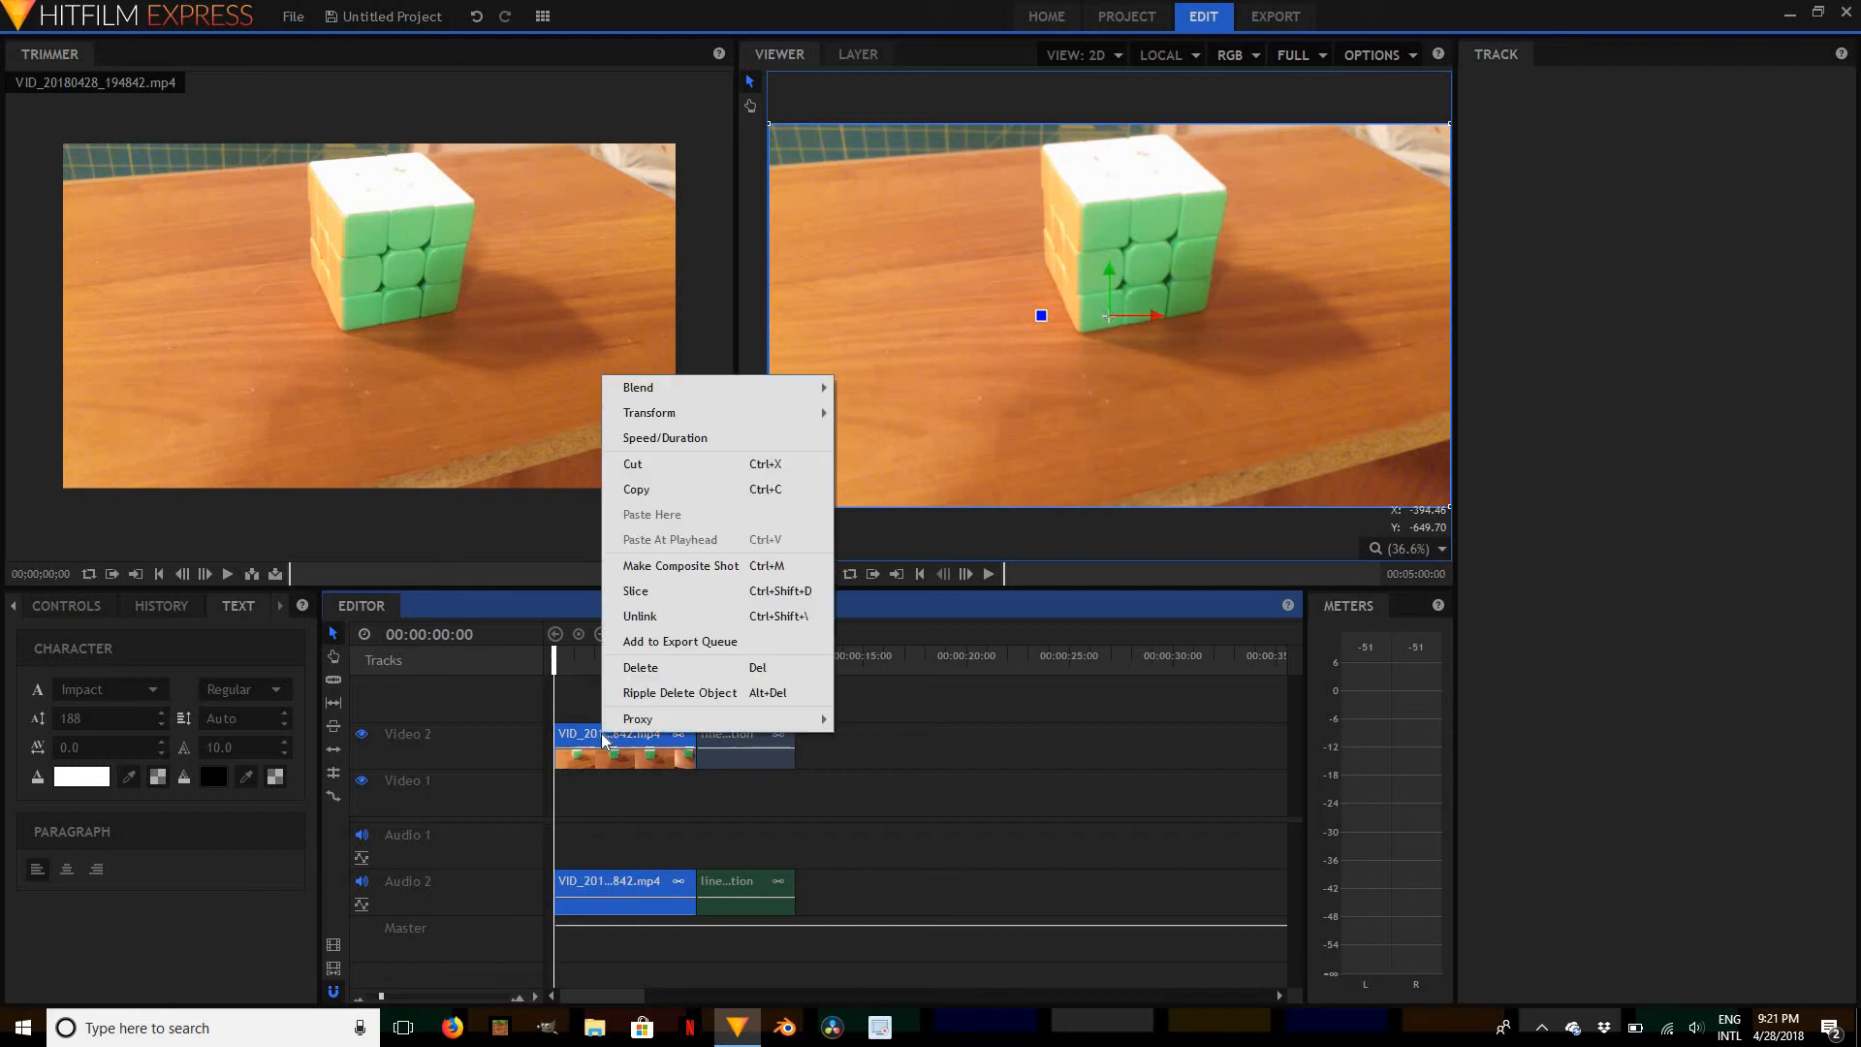
pyautogui.moveTo(607, 729)
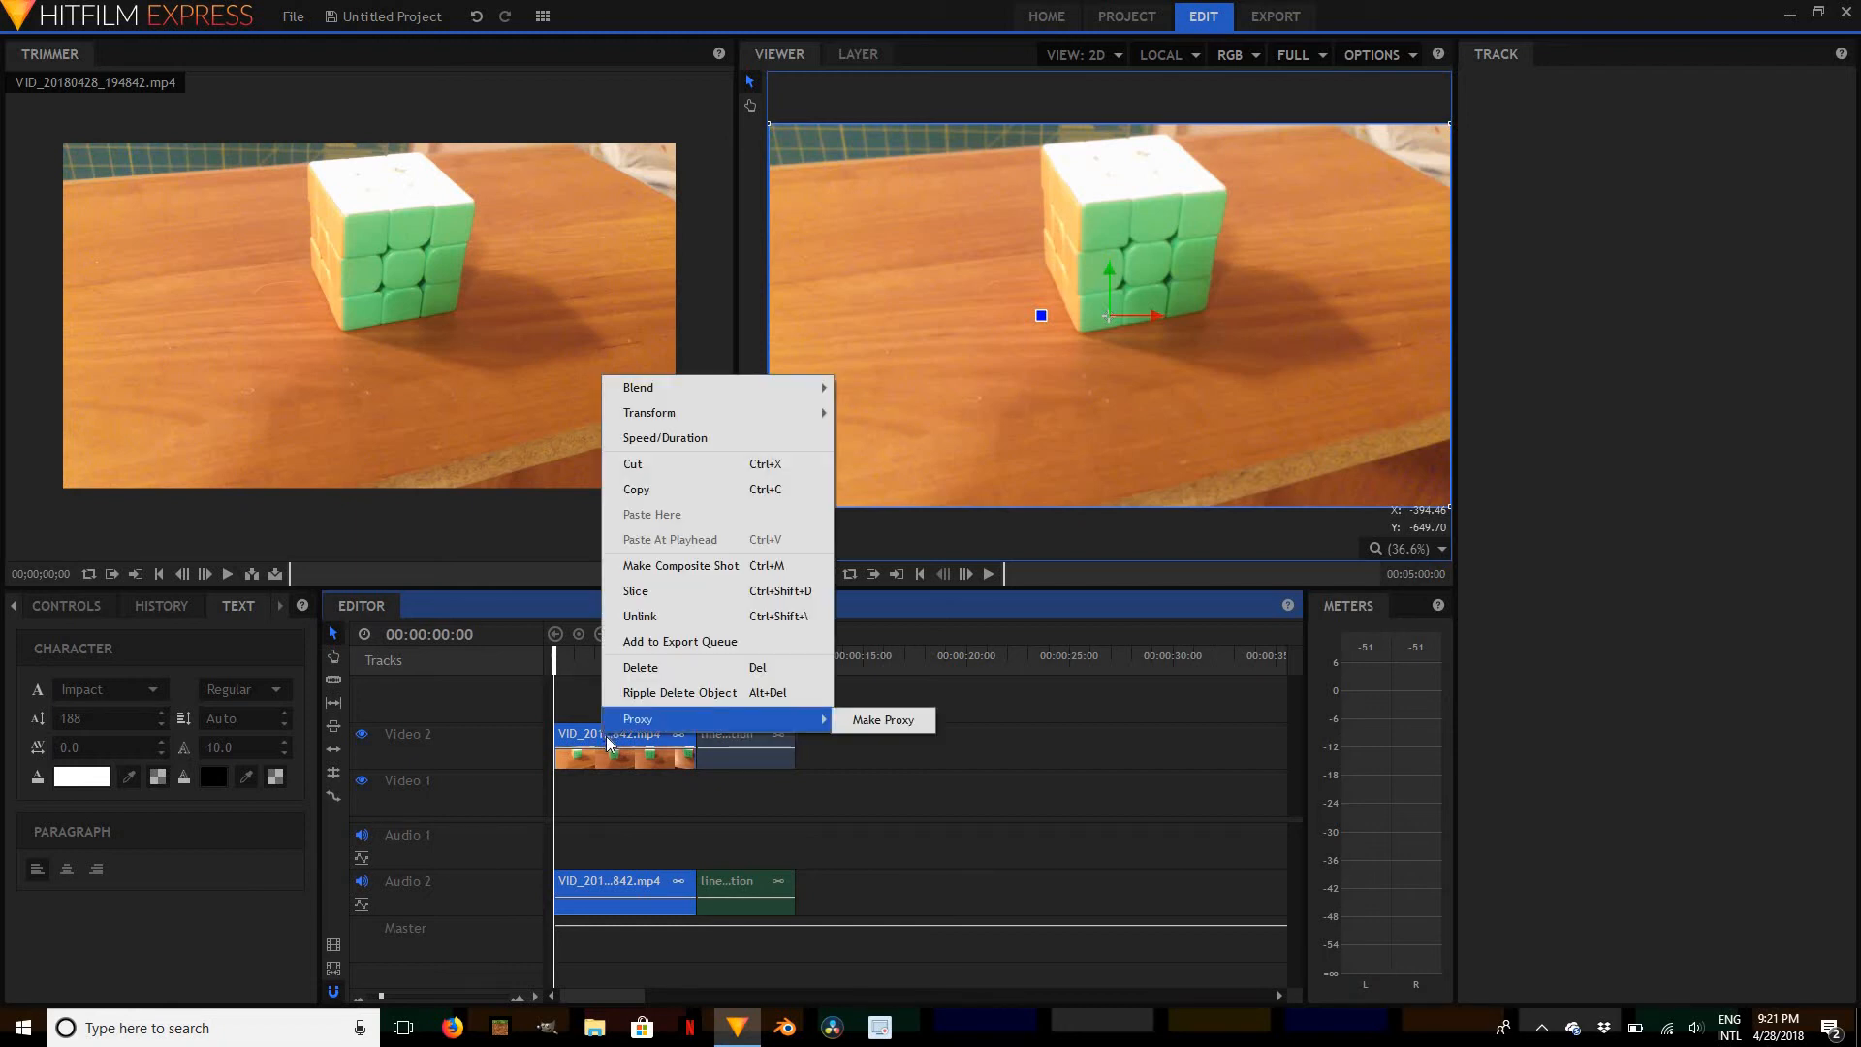
pyautogui.click(679, 568)
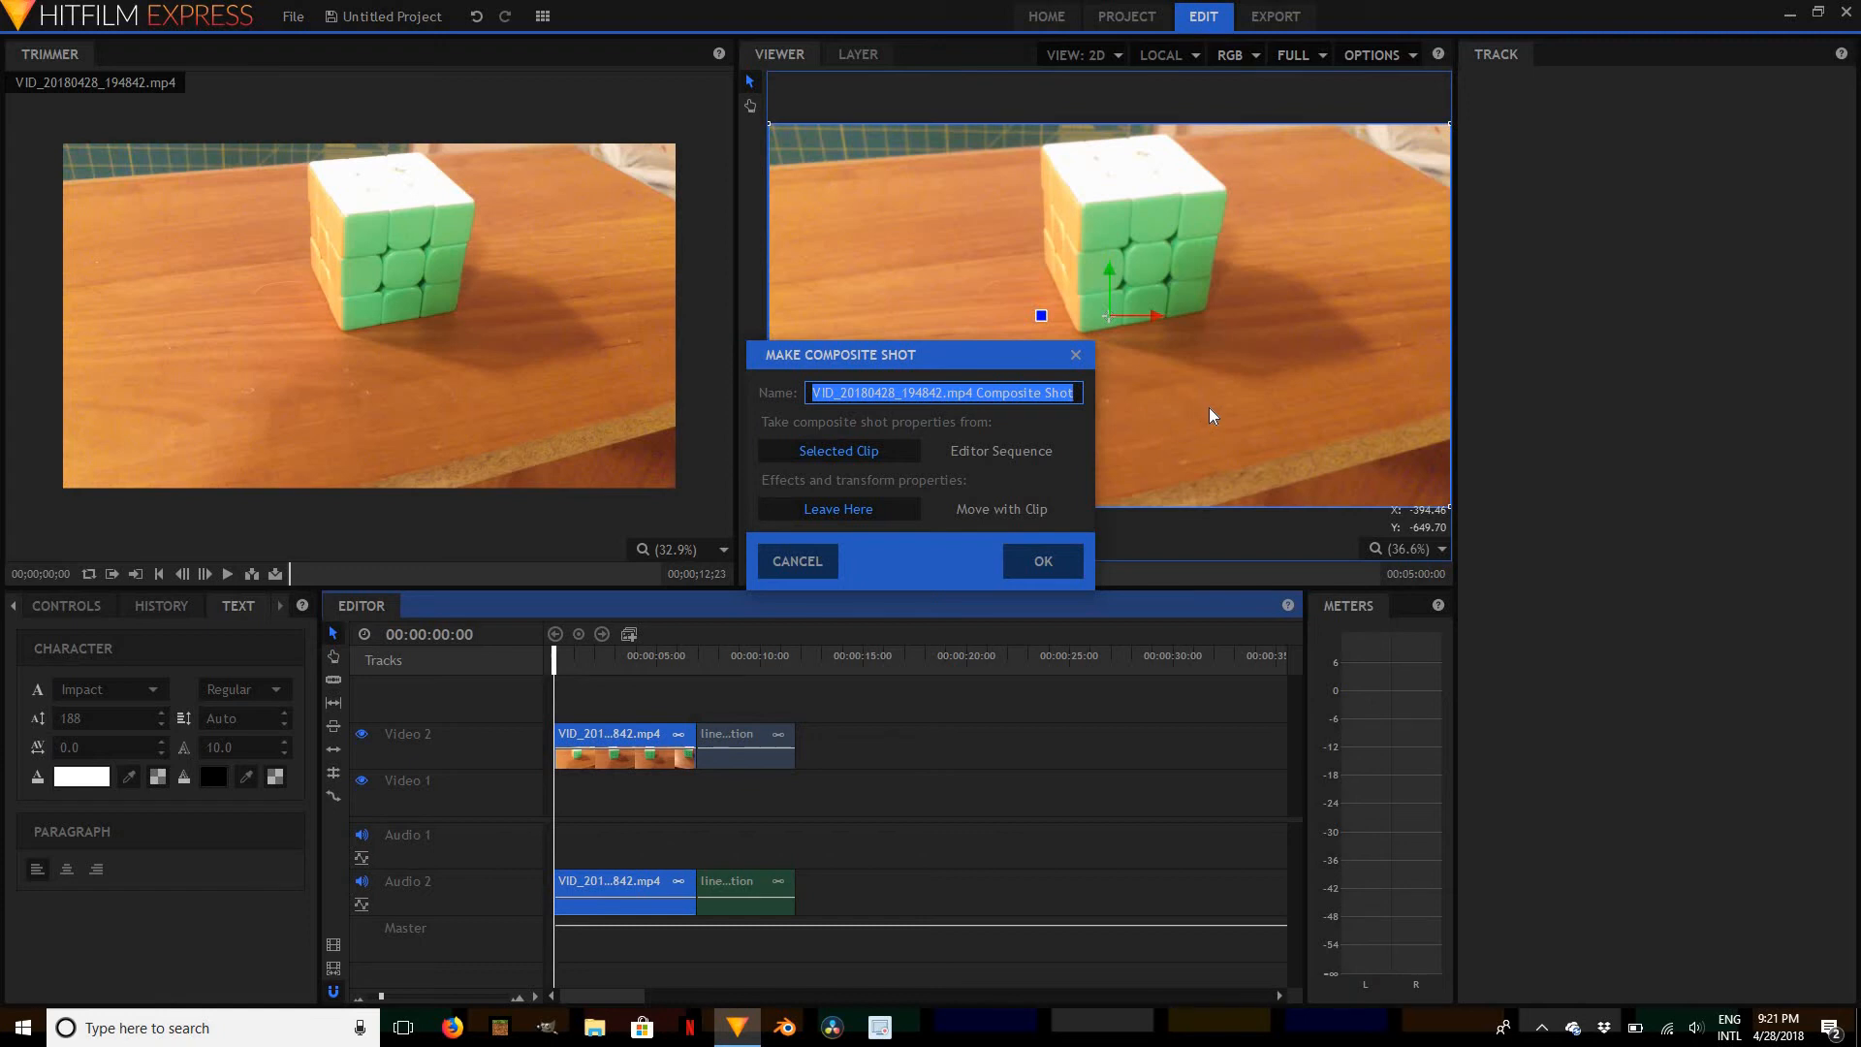
pyautogui.write('we')
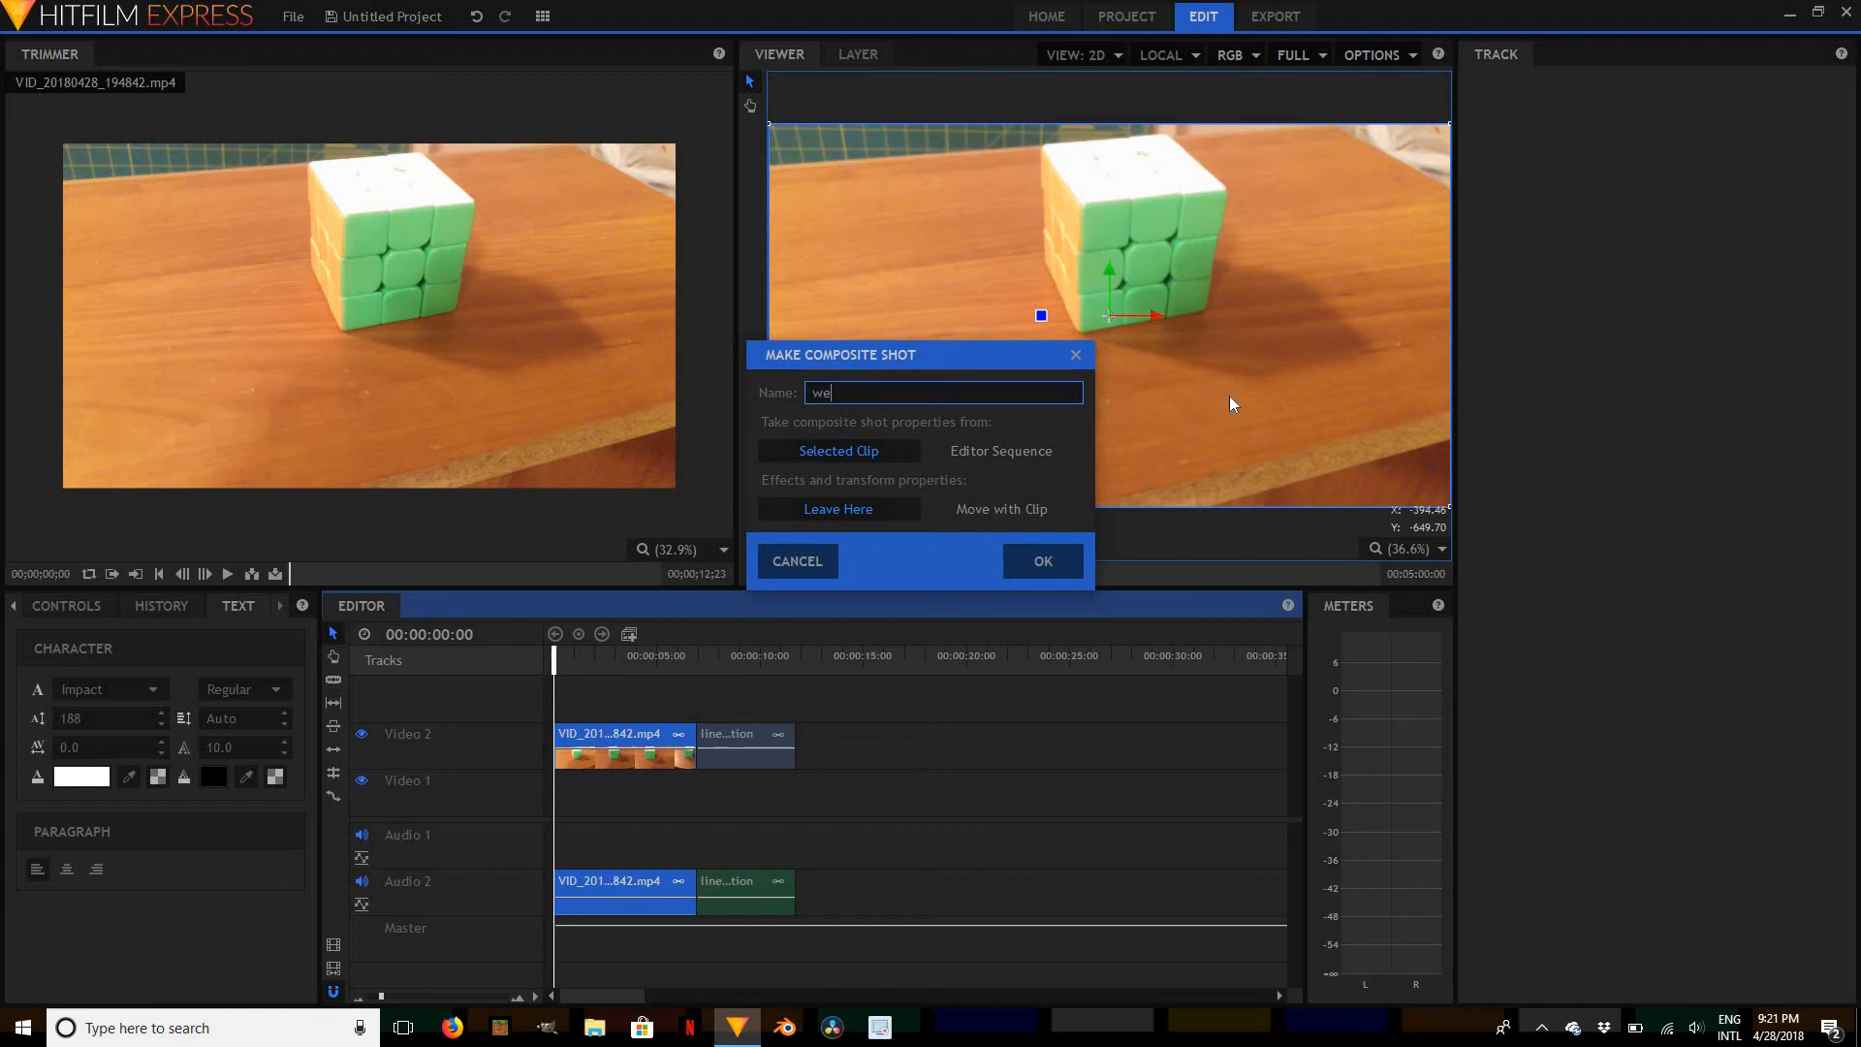
pyautogui.write('ird camera motion')
pyautogui.press('Return')
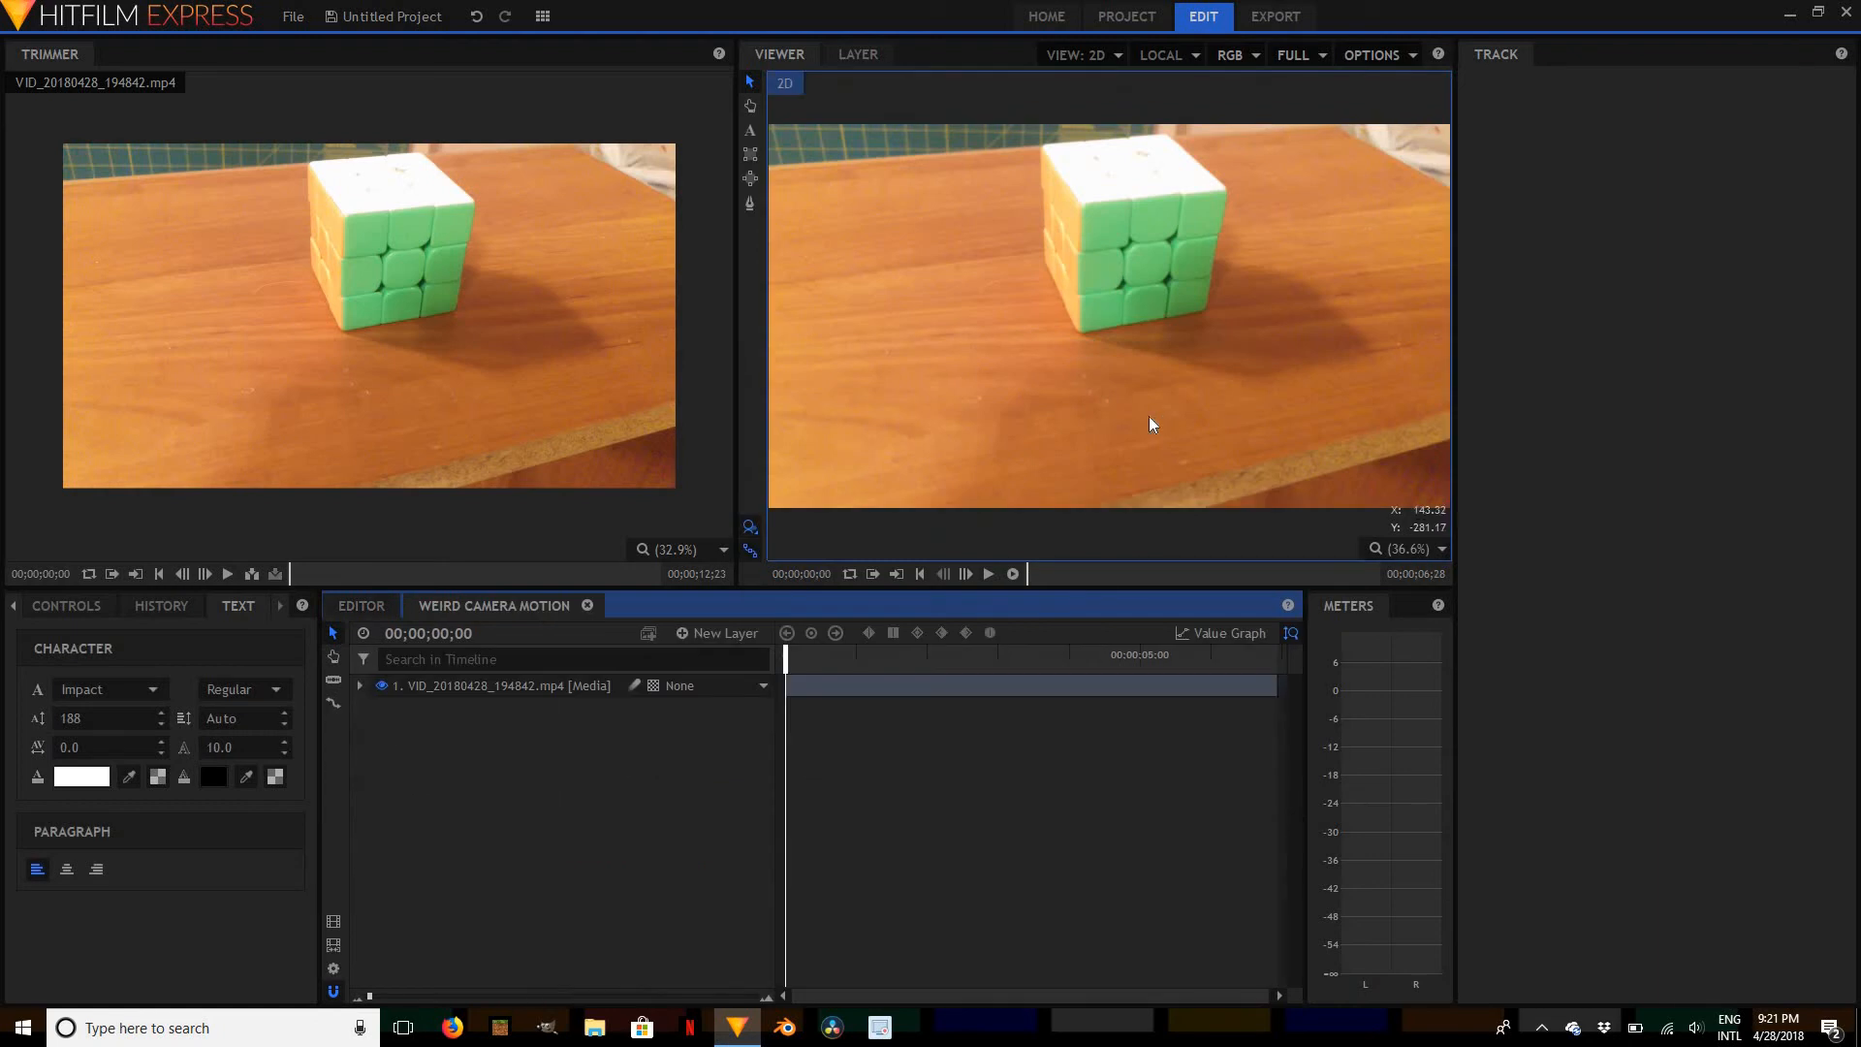
# Add a tracker to the VID_20180428_194842.mp4 layer and set its type to Double Points (Position/Scale/Rotation)
pyautogui.click(830, 687)
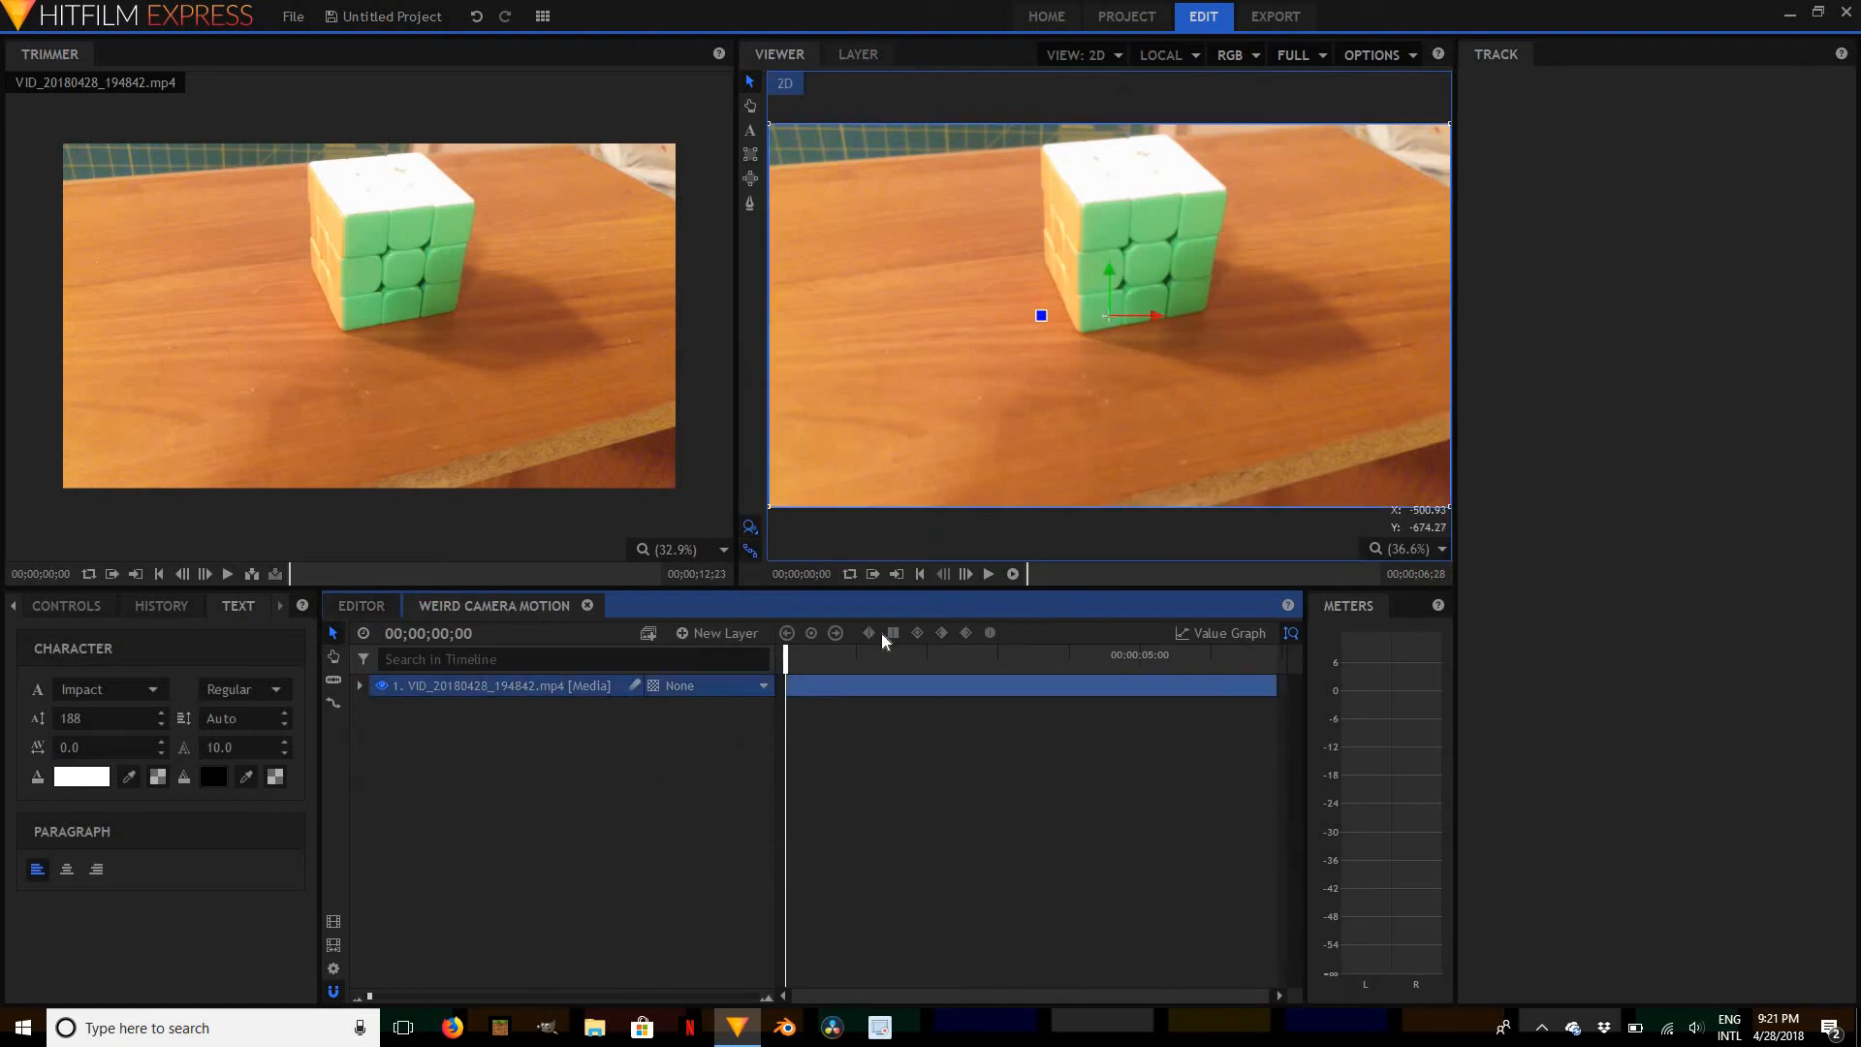
pyautogui.click(361, 686)
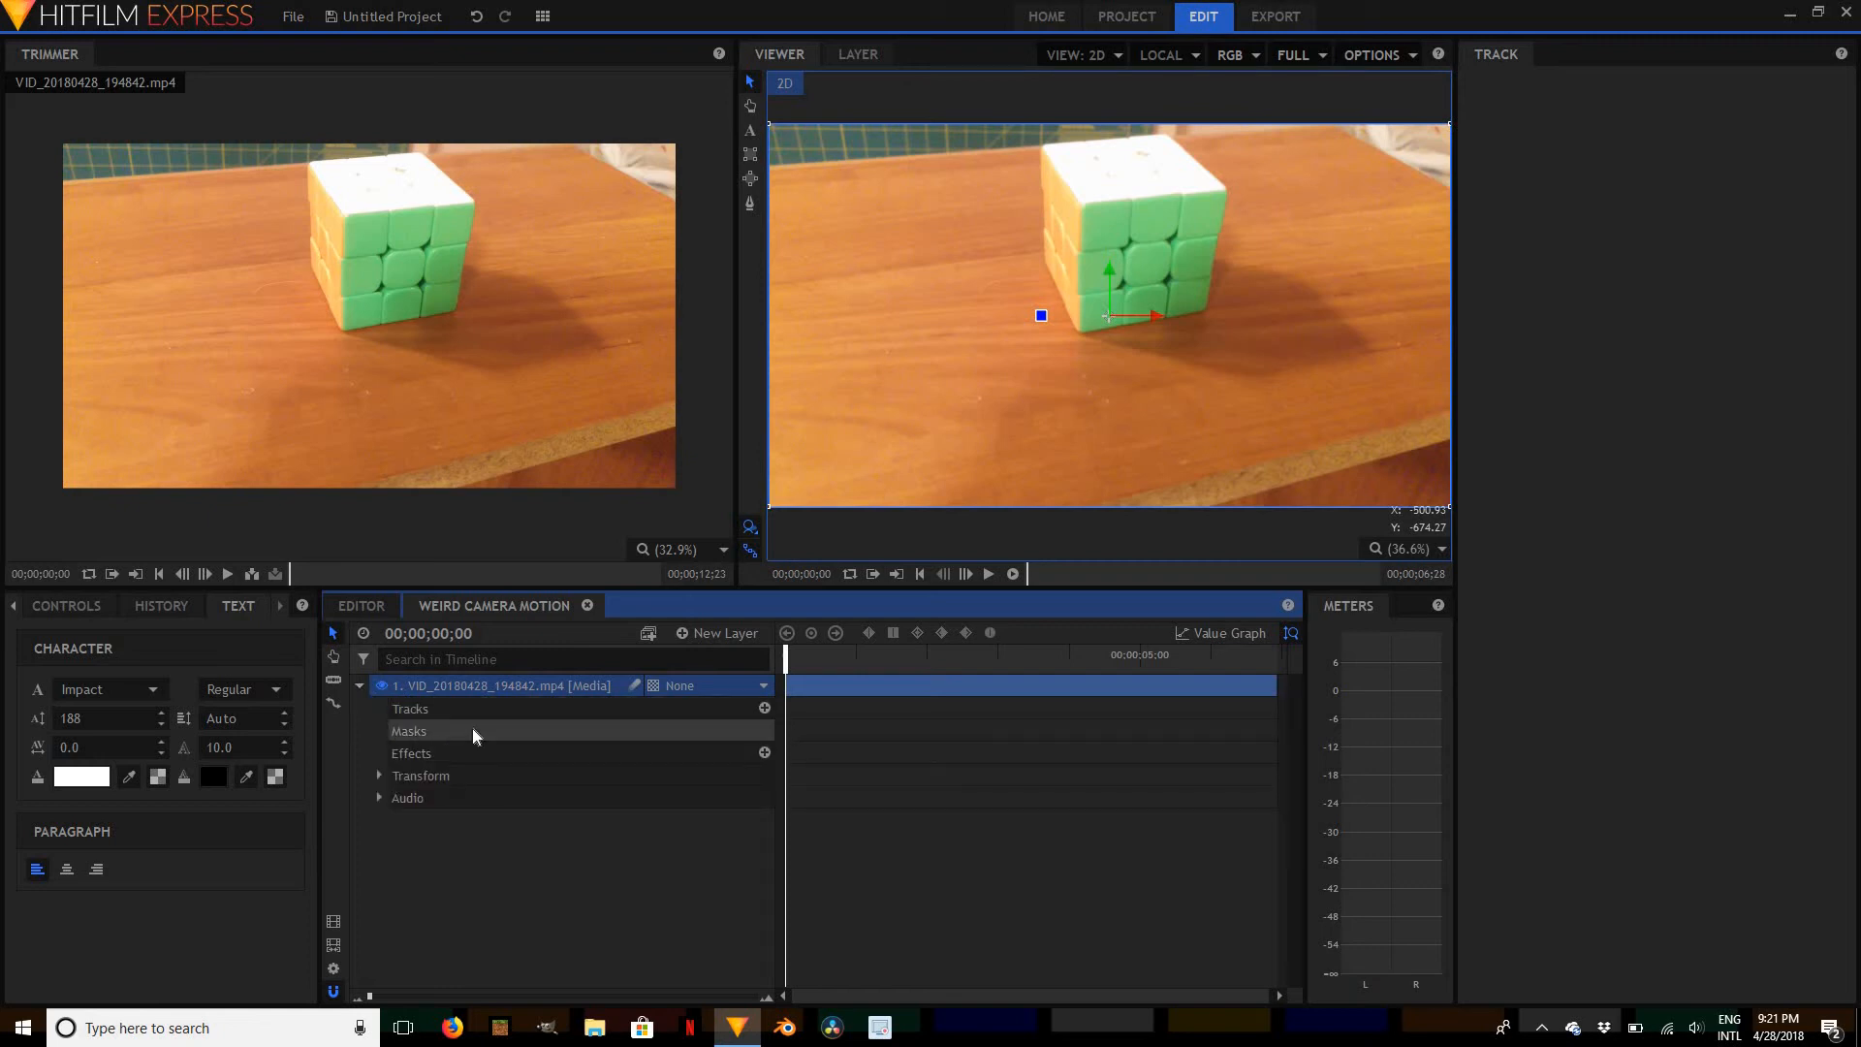
pyautogui.click(765, 708)
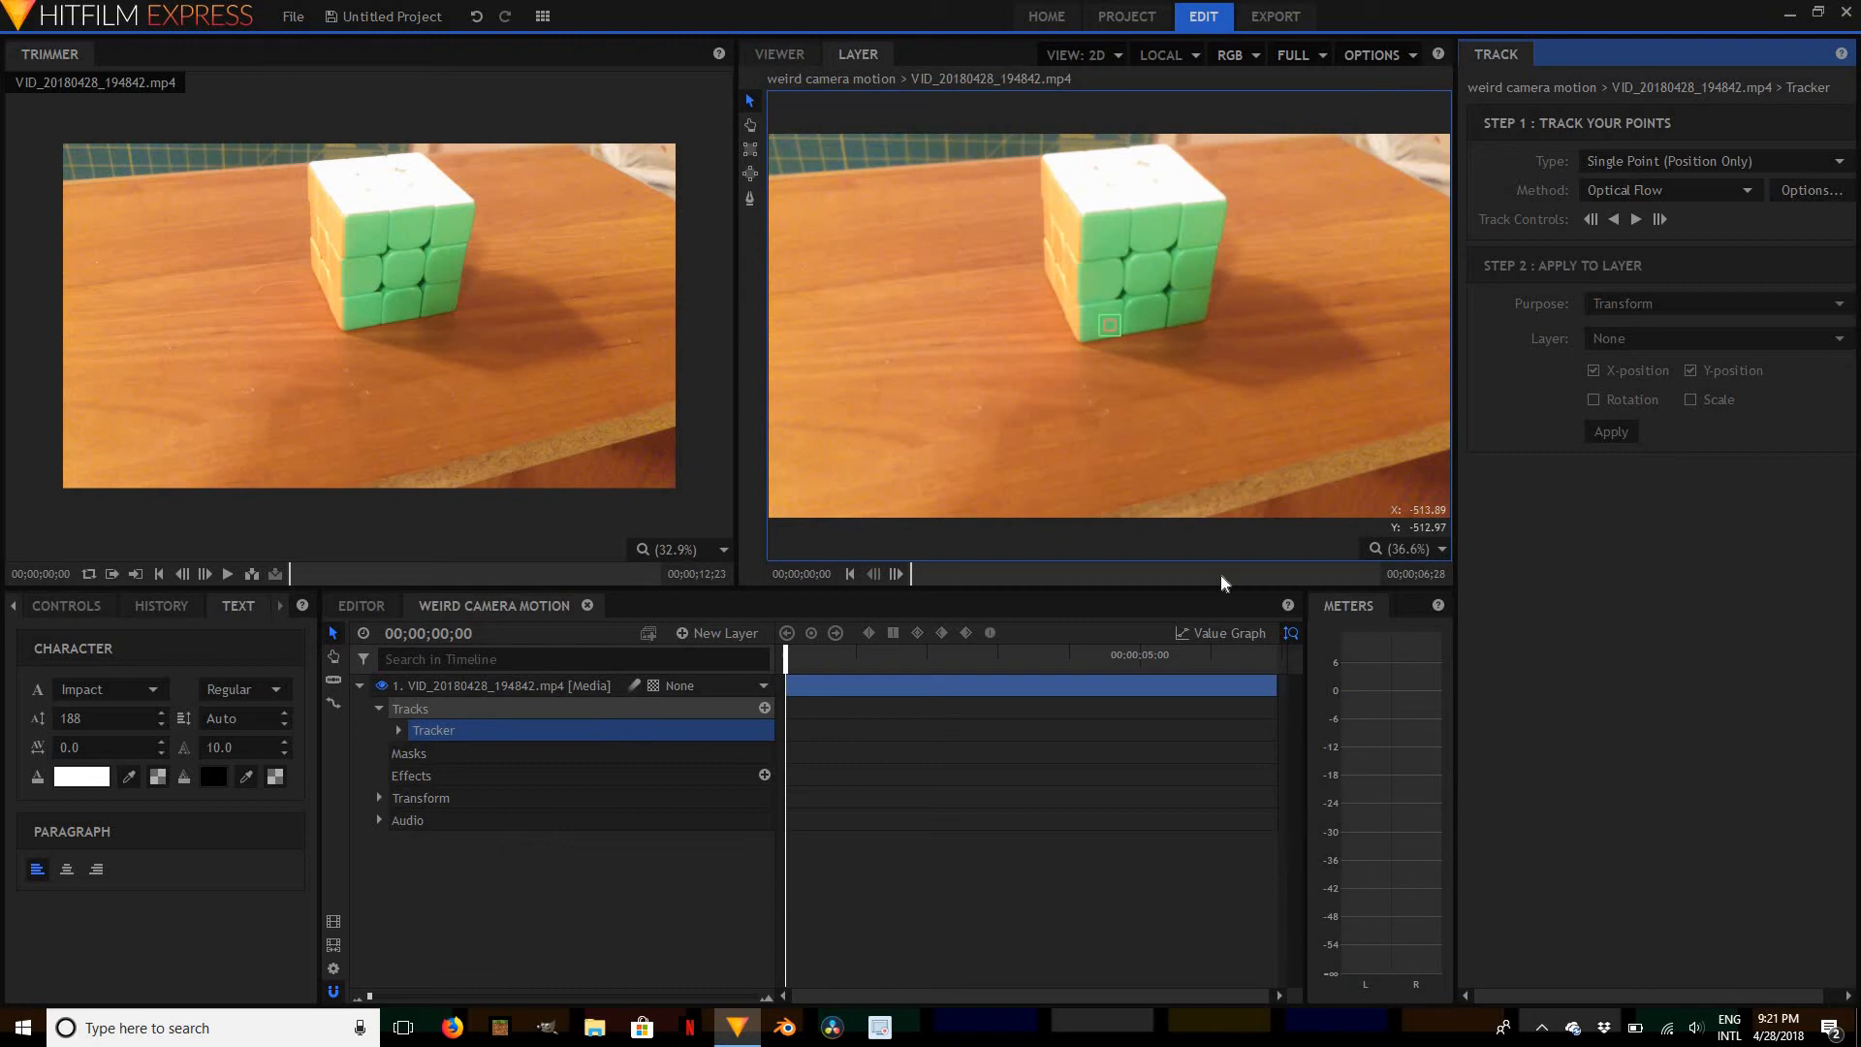
pyautogui.click(1660, 165)
pyautogui.click(1661, 202)
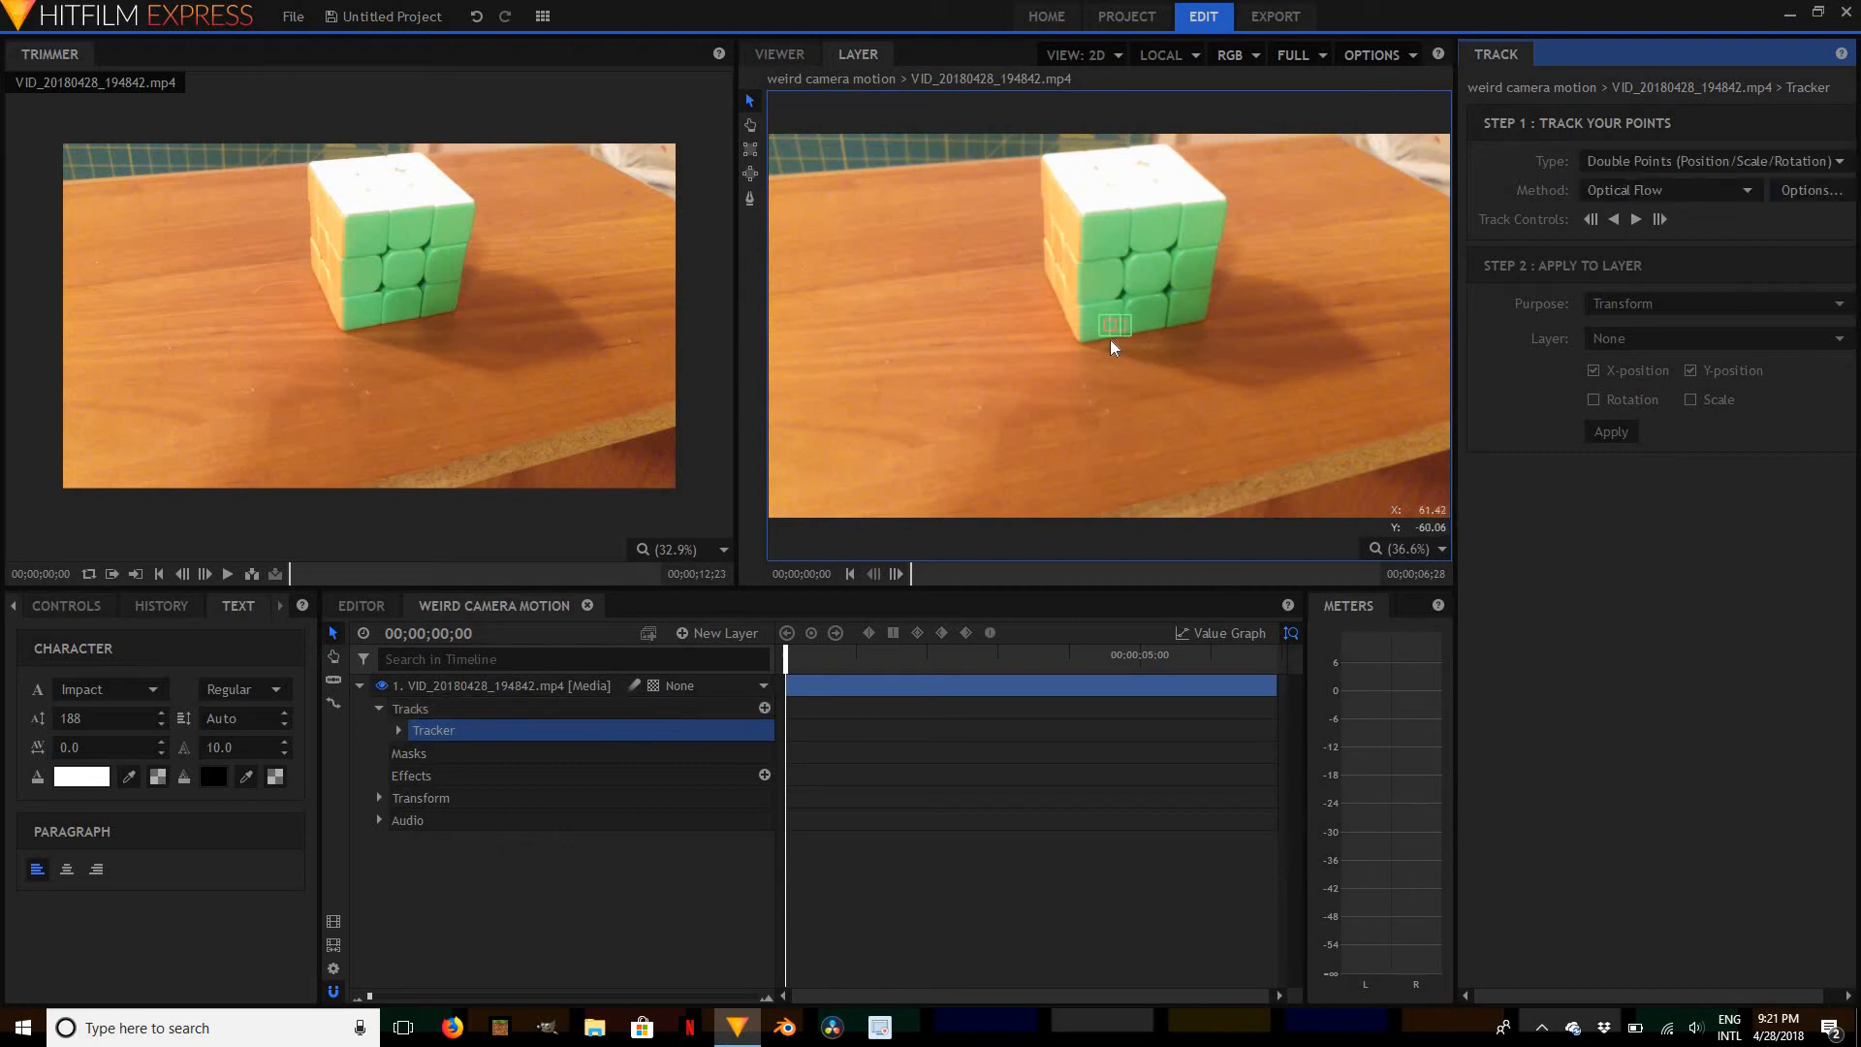
# Place the two track points on the dark tile corner gaps of the cube's green face, one above the other, and enlarge their search areas
pyautogui.scroll(5, 1111, 328)
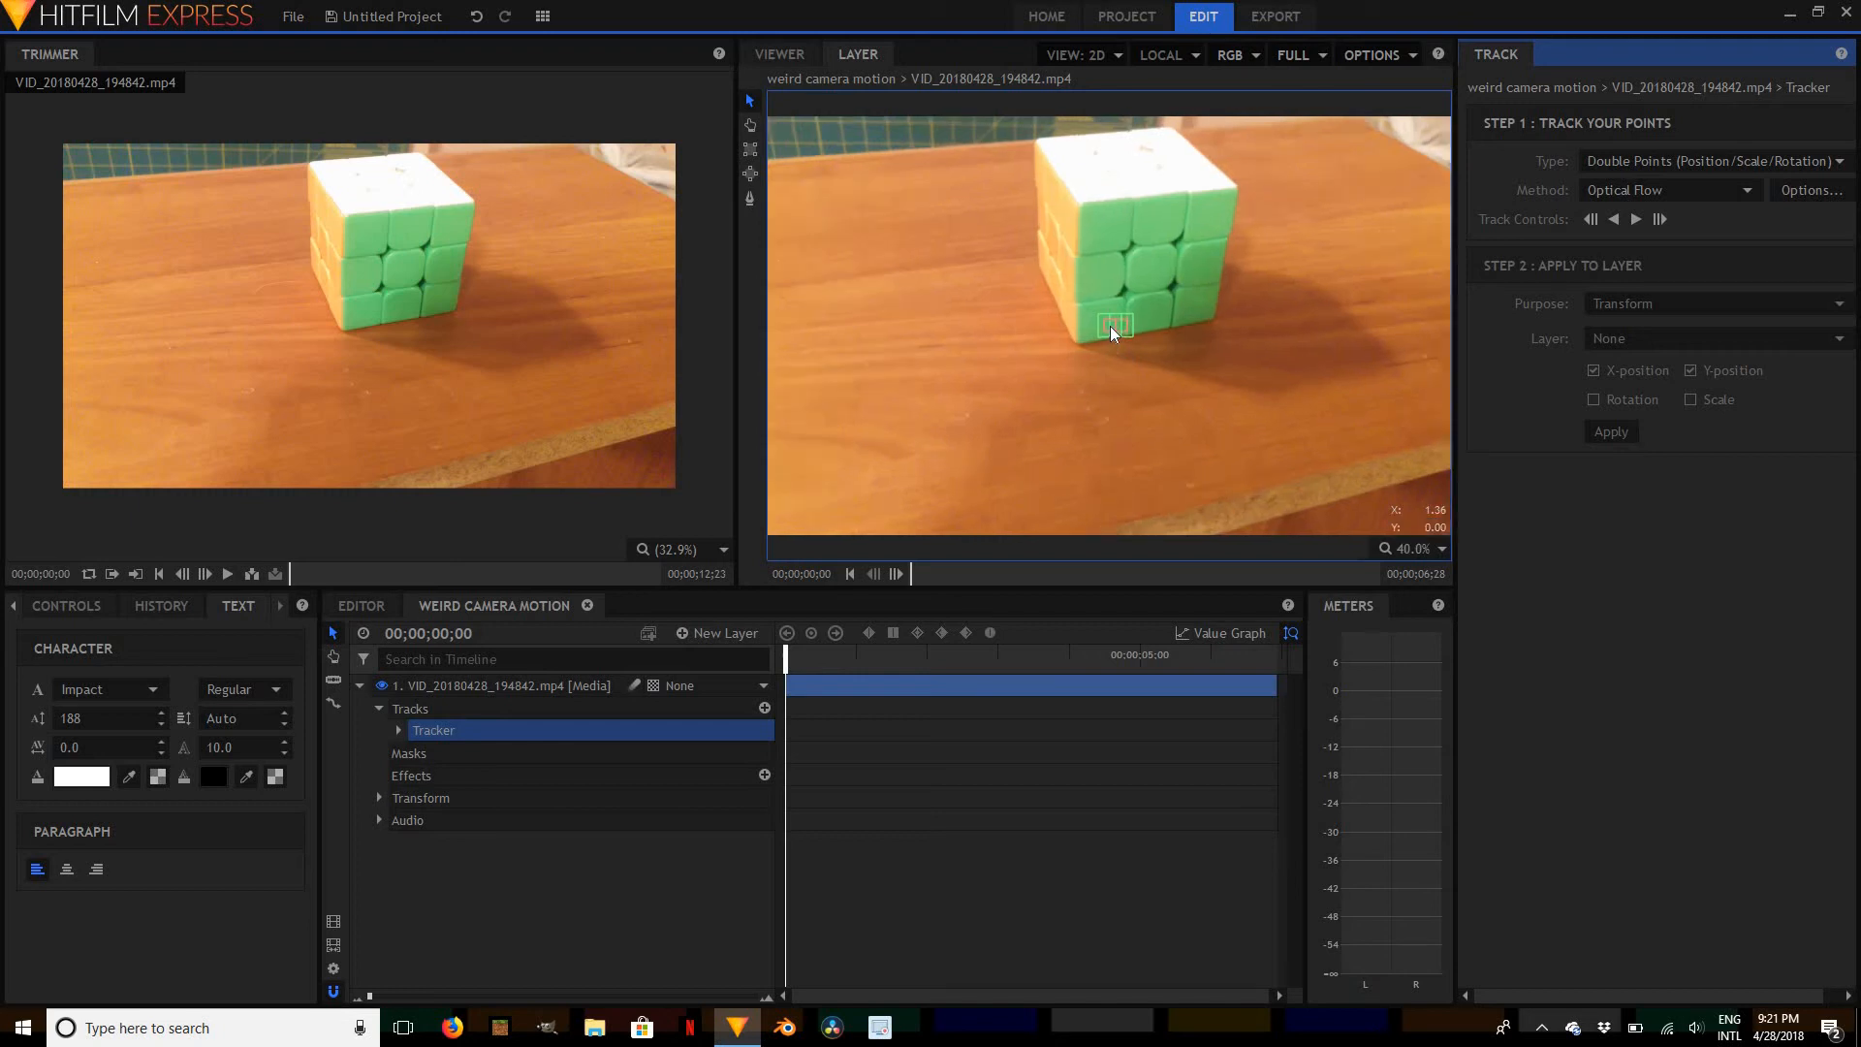
pyautogui.click(1108, 326)
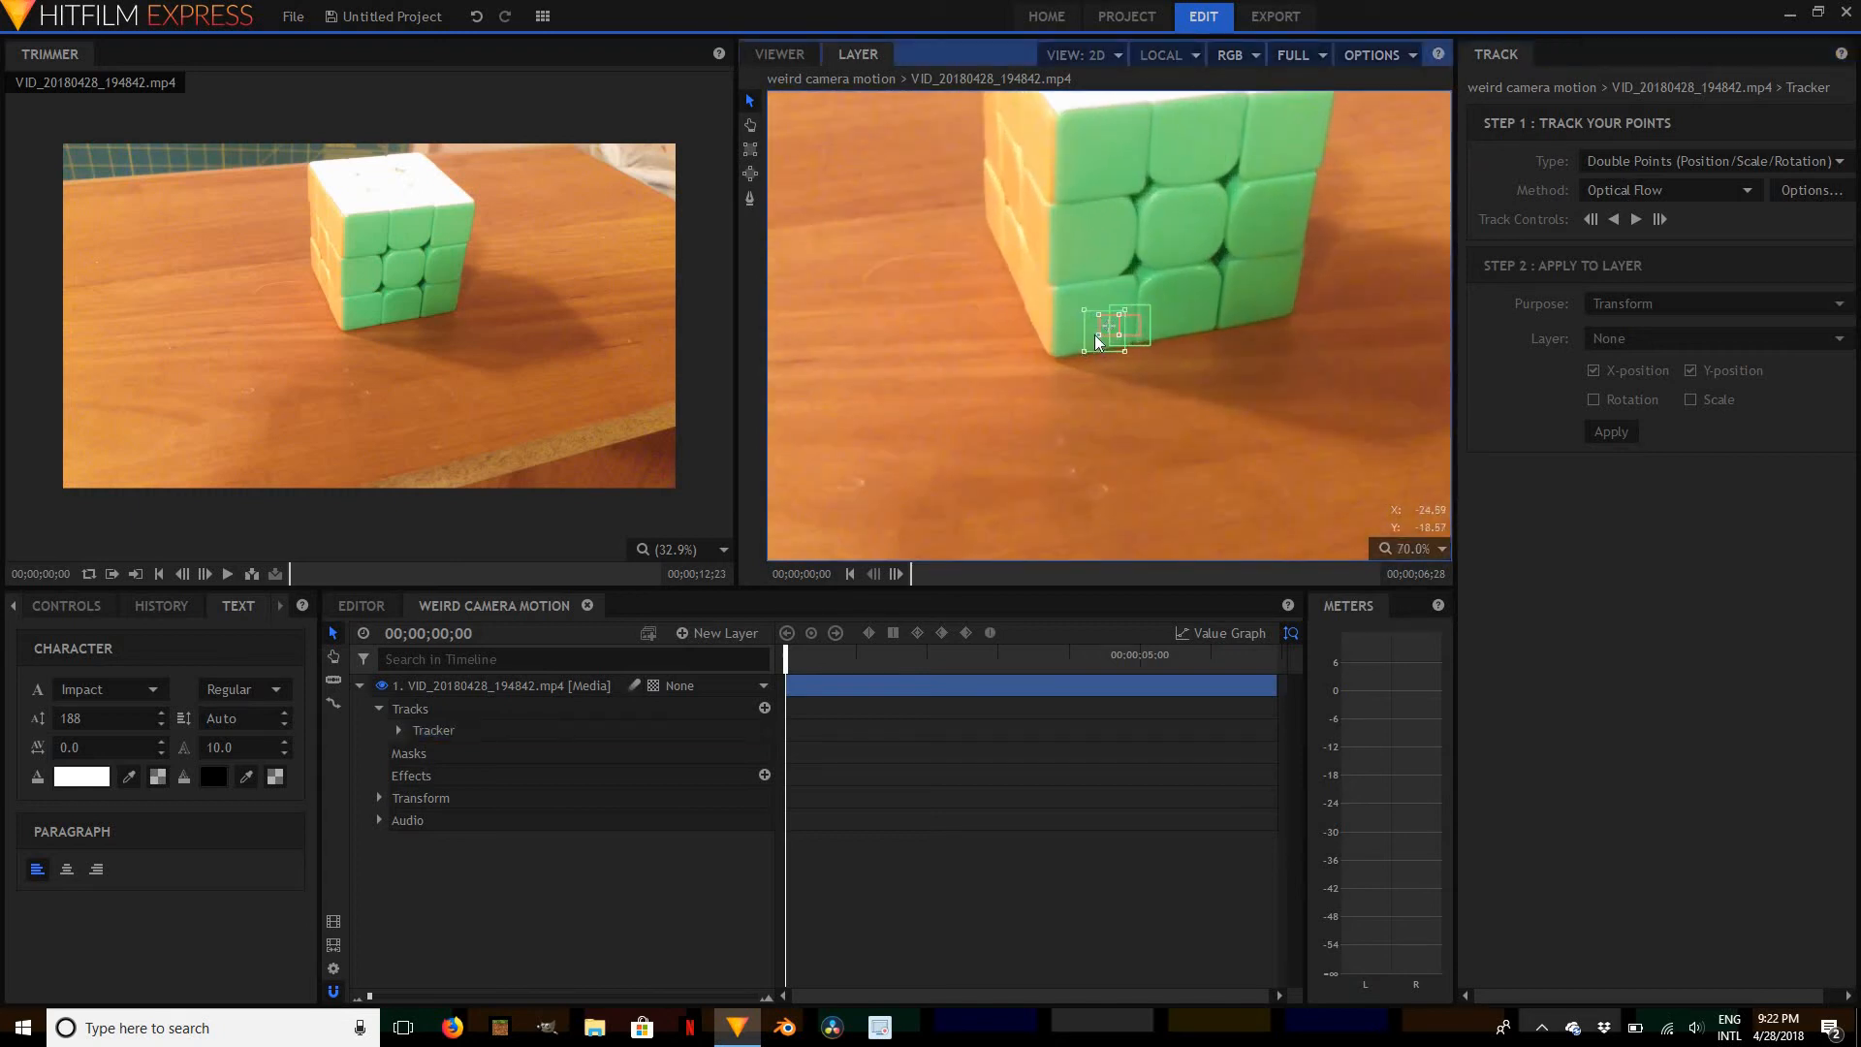
pyautogui.moveTo(1099, 333); pyautogui.dragTo(1212, 188)
pyautogui.moveTo(1143, 260); pyautogui.dragTo(1098, 249)
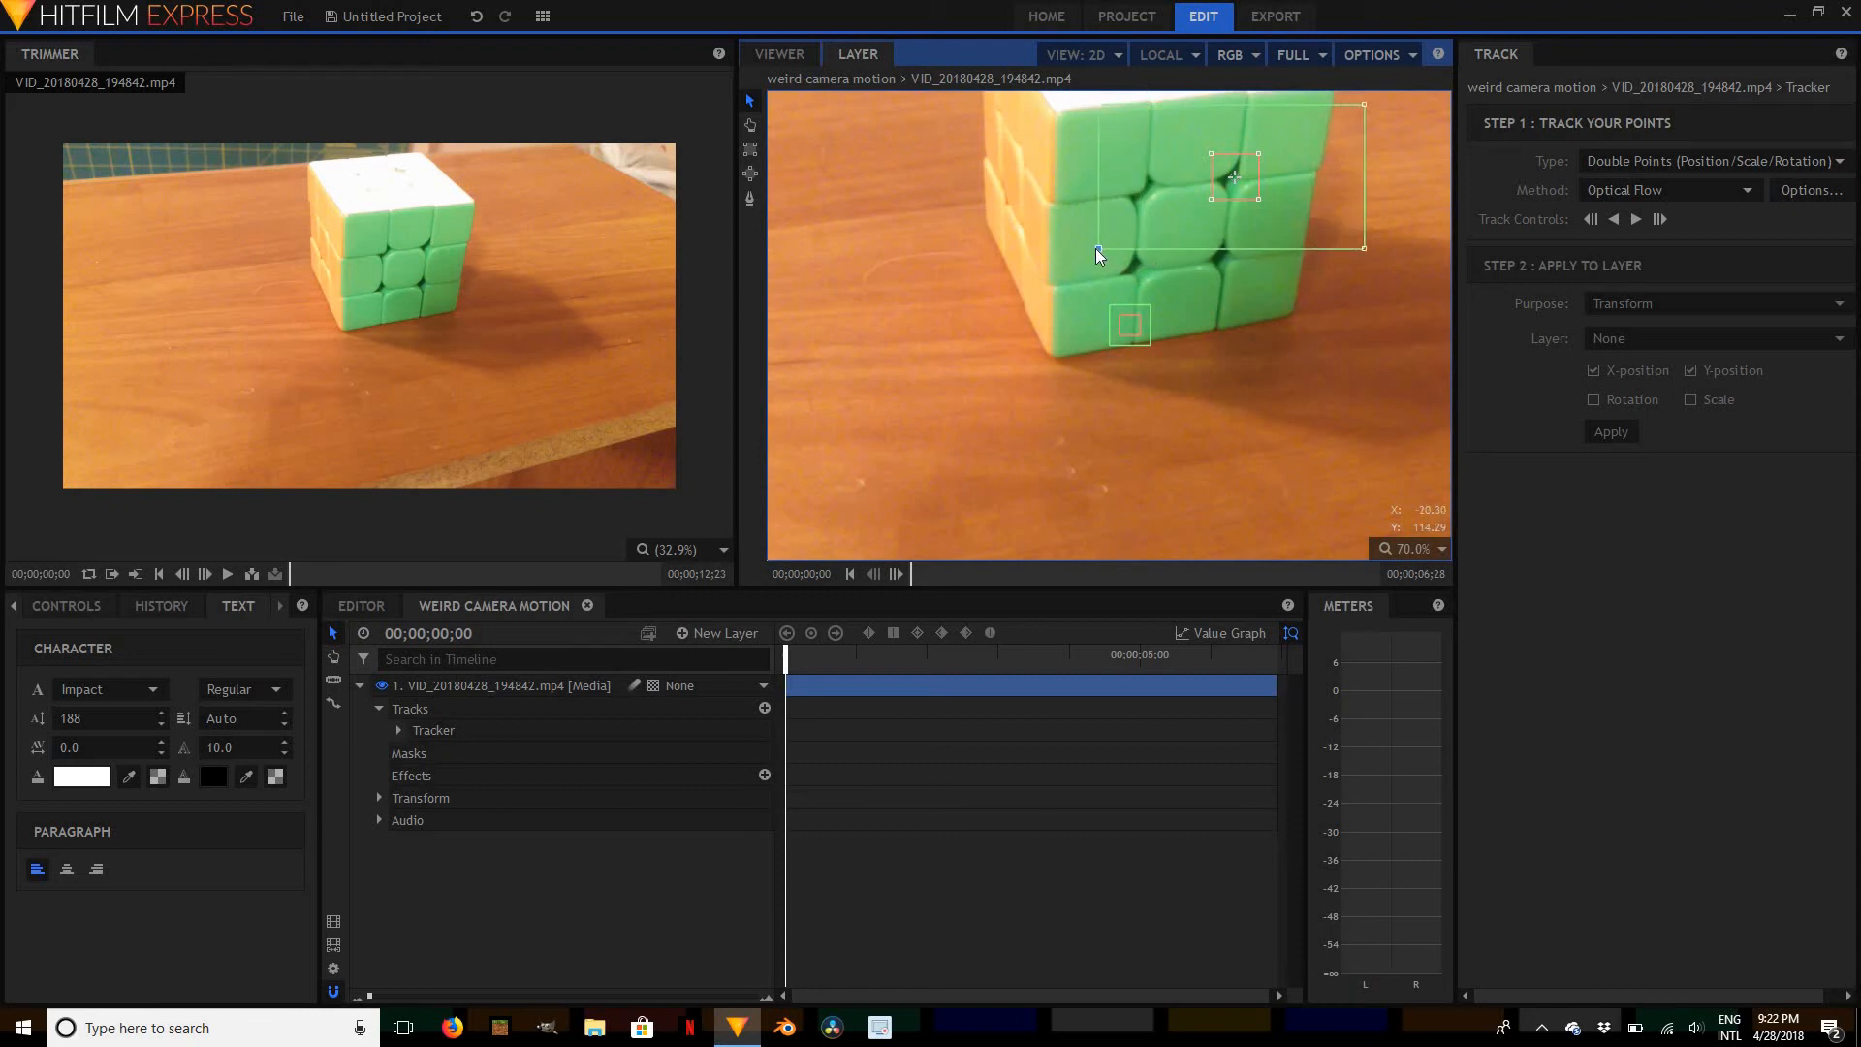
pyautogui.click(1127, 328)
pyautogui.moveTo(1120, 334); pyautogui.dragTo(1071, 384)
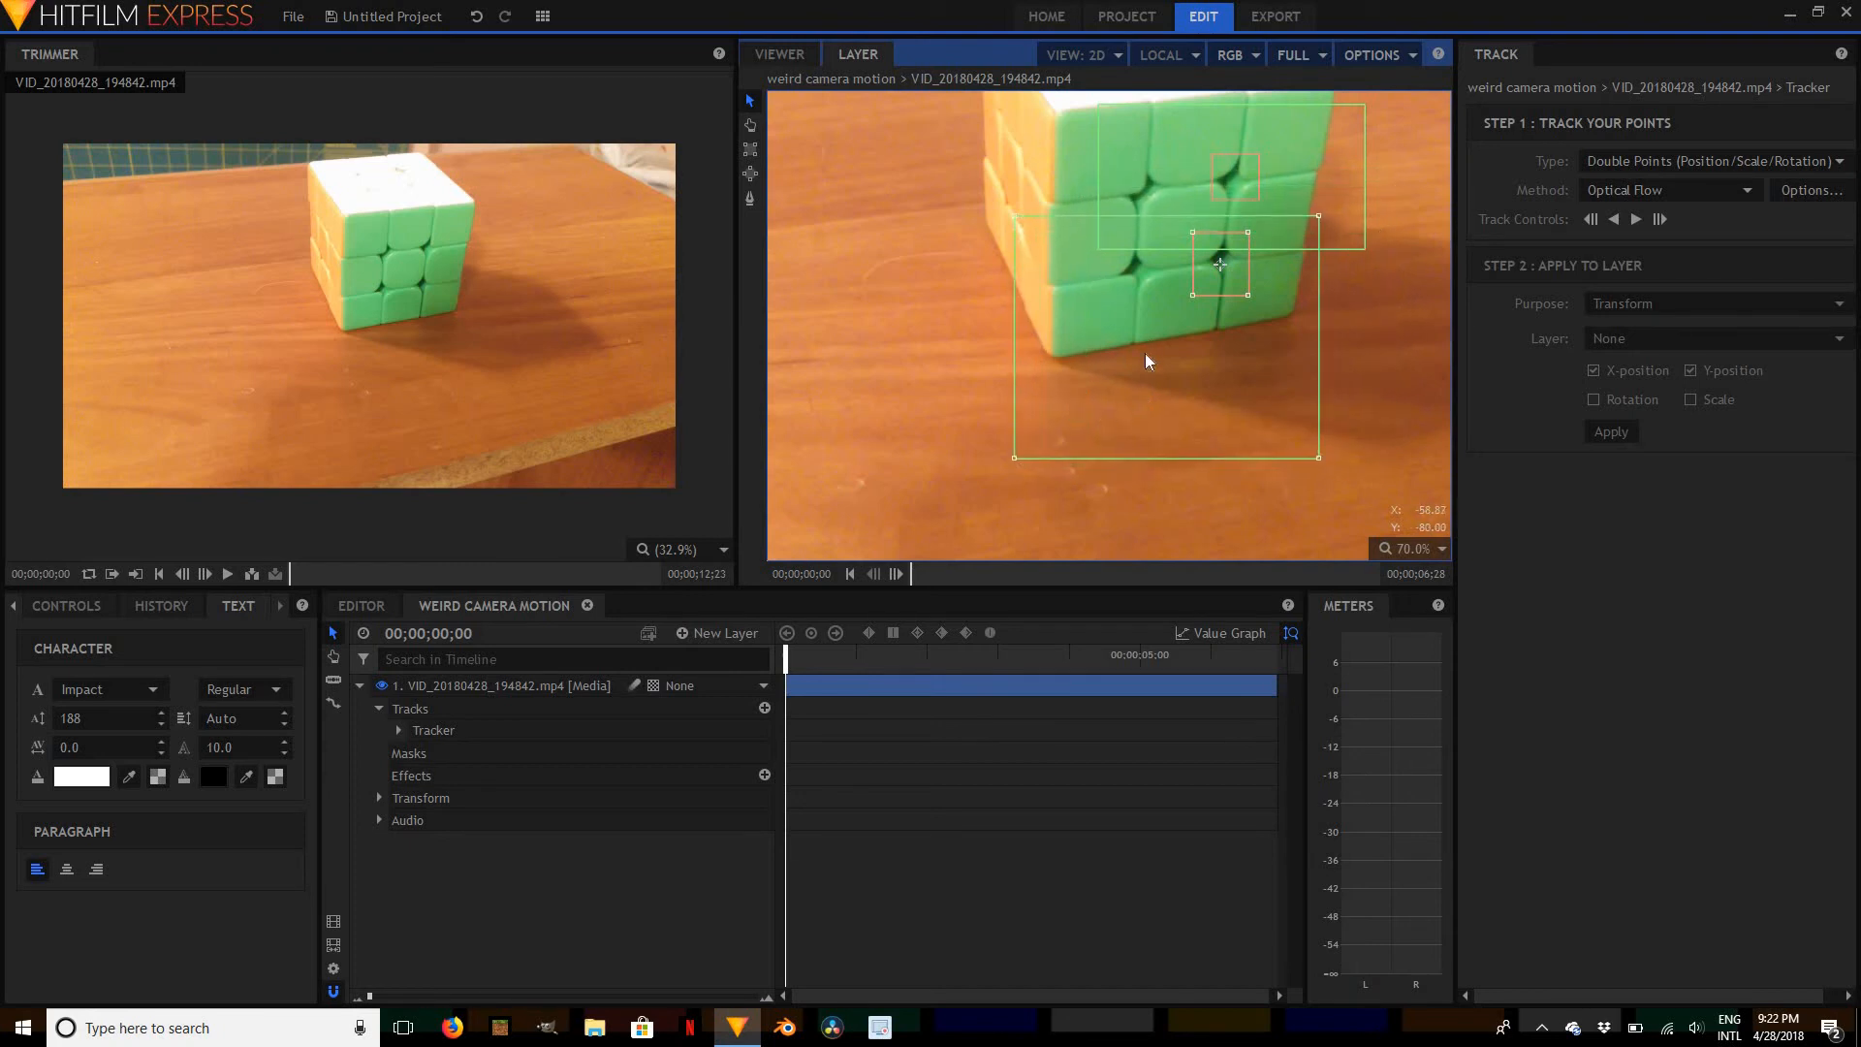
# Enlarge the upper track point's search area and extend it up over the cube's white top
pyautogui.click(1161, 166)
pyautogui.moveTo(1098, 247); pyautogui.dragTo(1056, 309)
pyautogui.moveTo(1111, 177); pyautogui.dragTo(1080, 91)
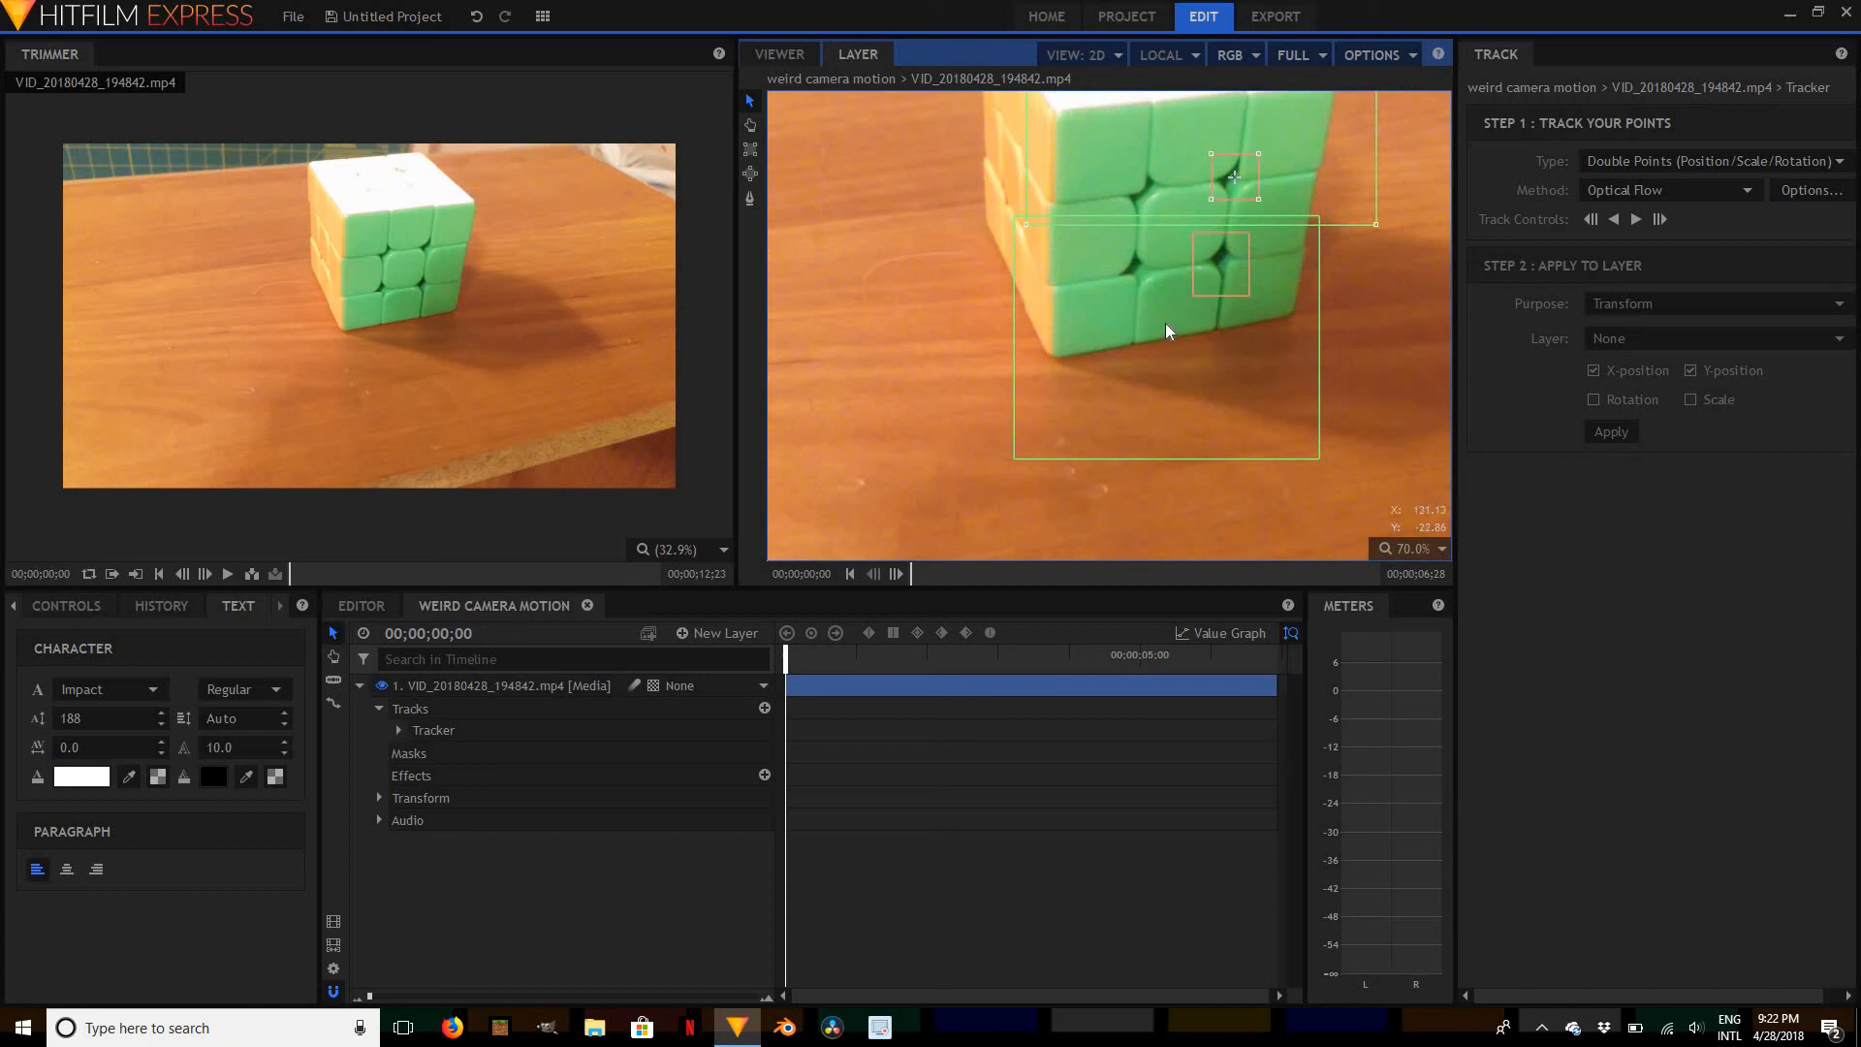
pyautogui.scroll(-3, 1160, 322)
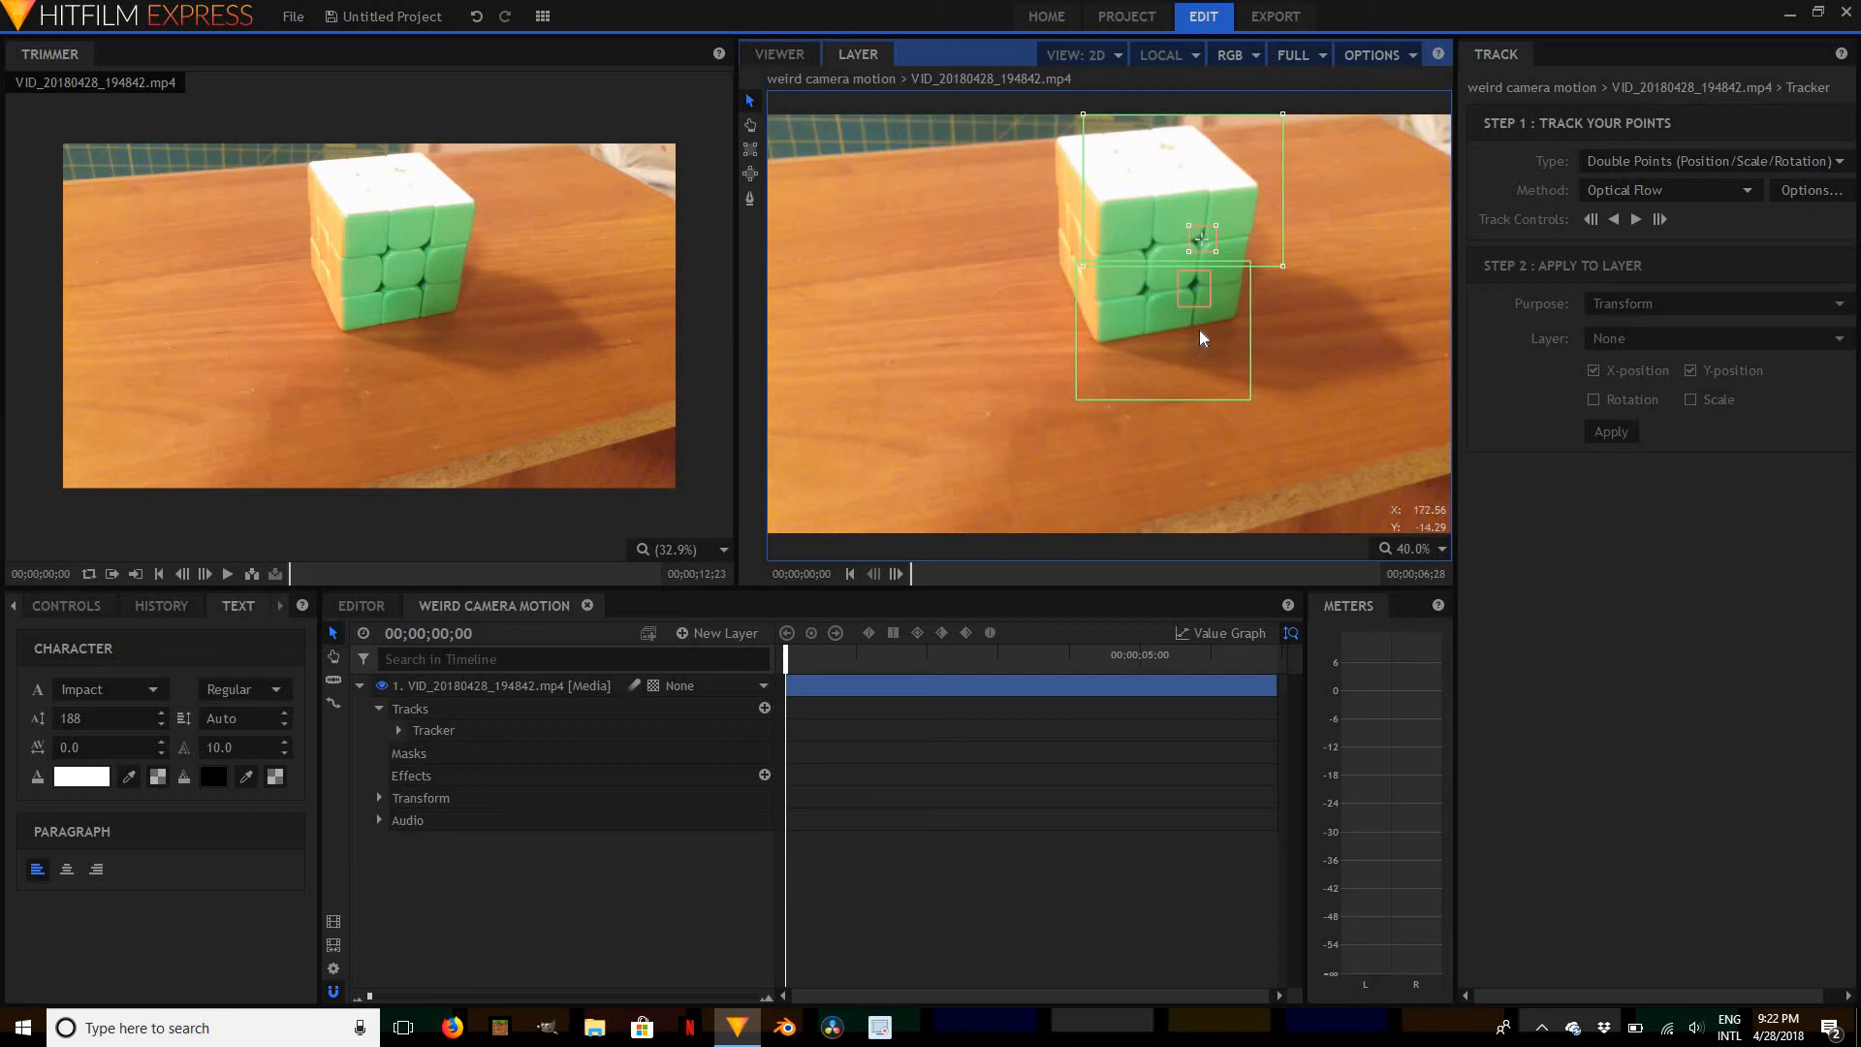
# Track both points forward through the whole clip to 00;00;06;27
pyautogui.click(1636, 220)
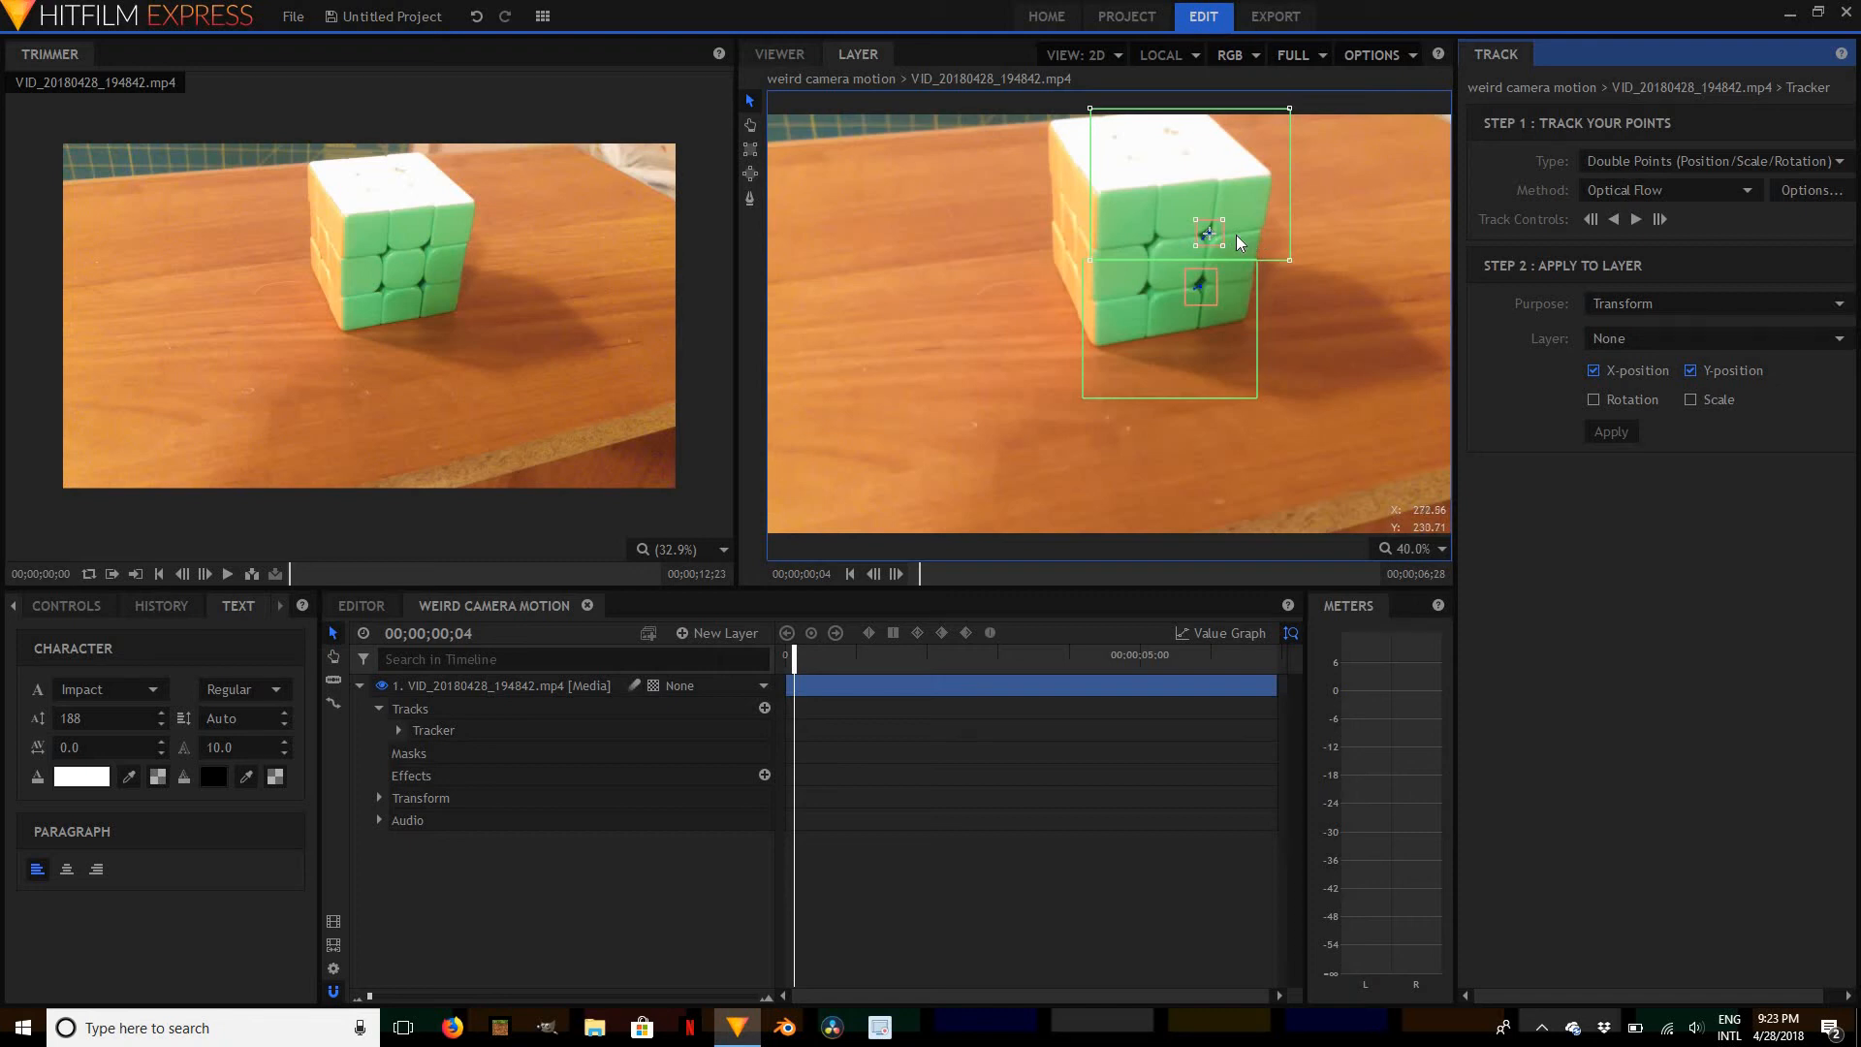
pyautogui.click(1637, 223)
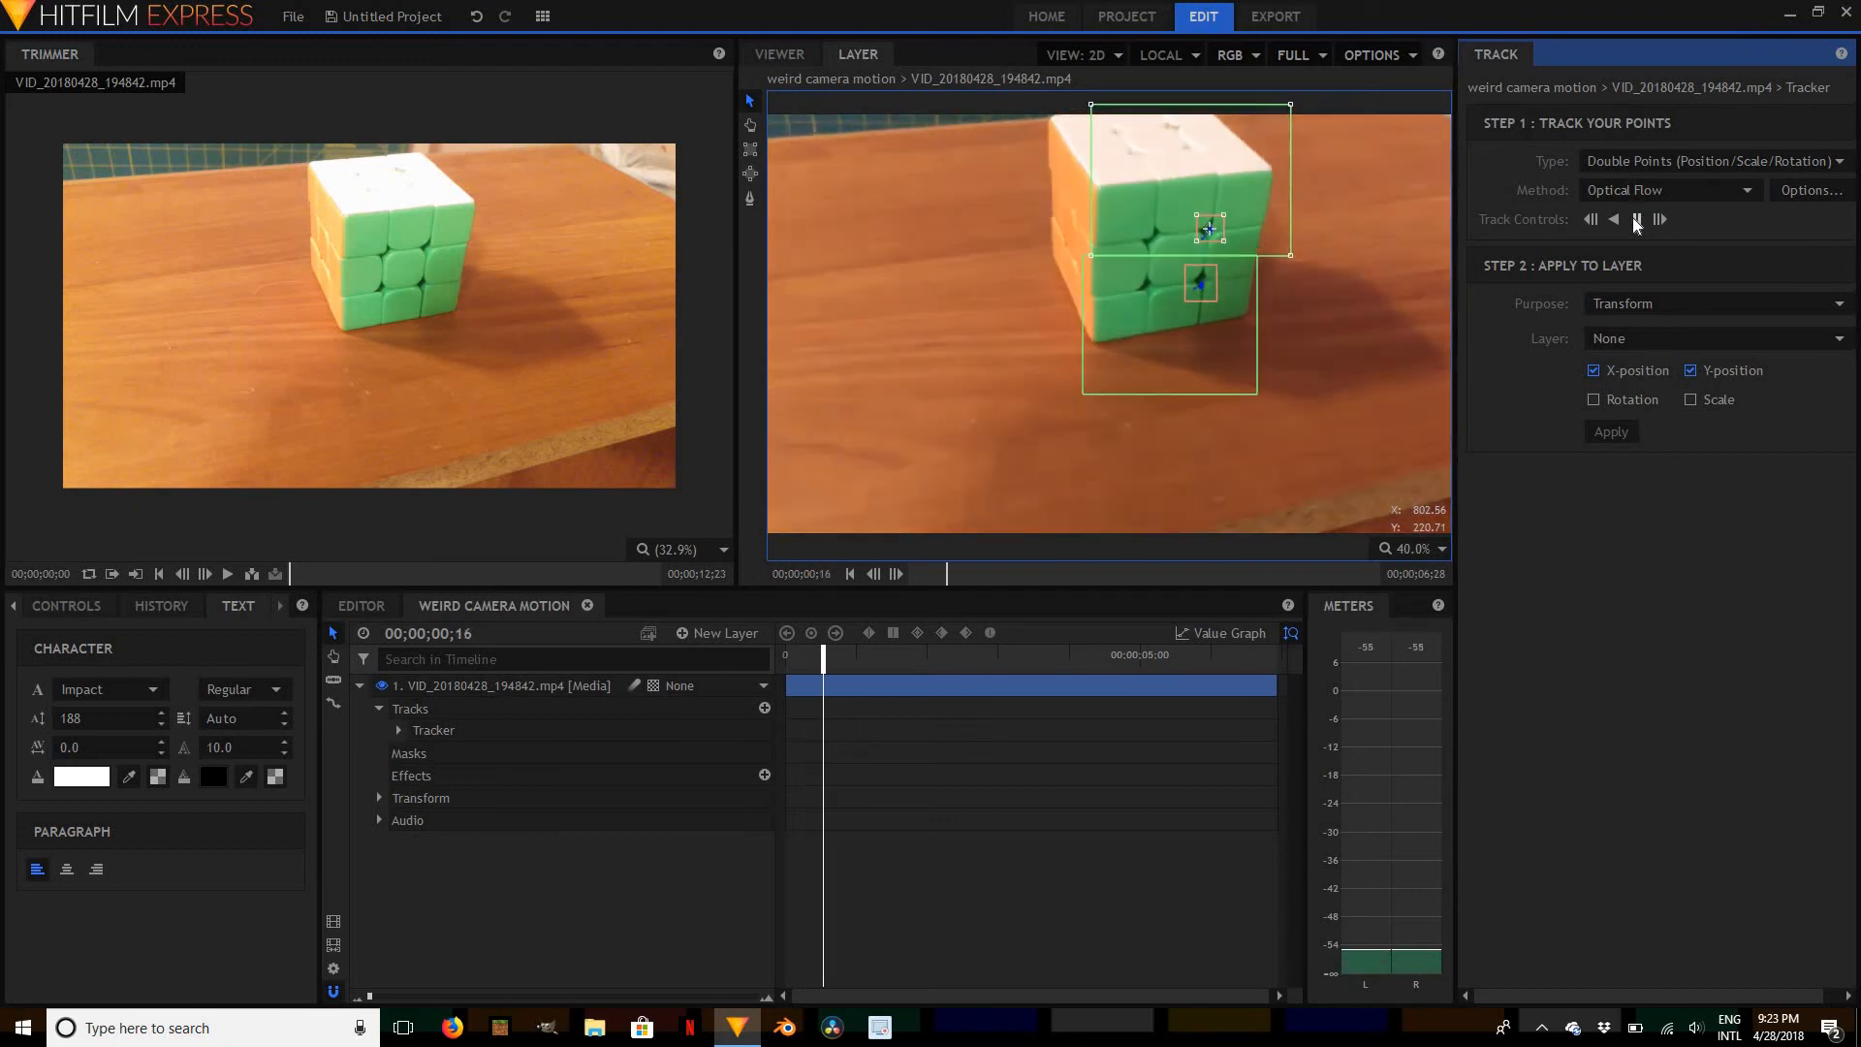
pyautogui.click(1636, 221)
pyautogui.click(1636, 221)
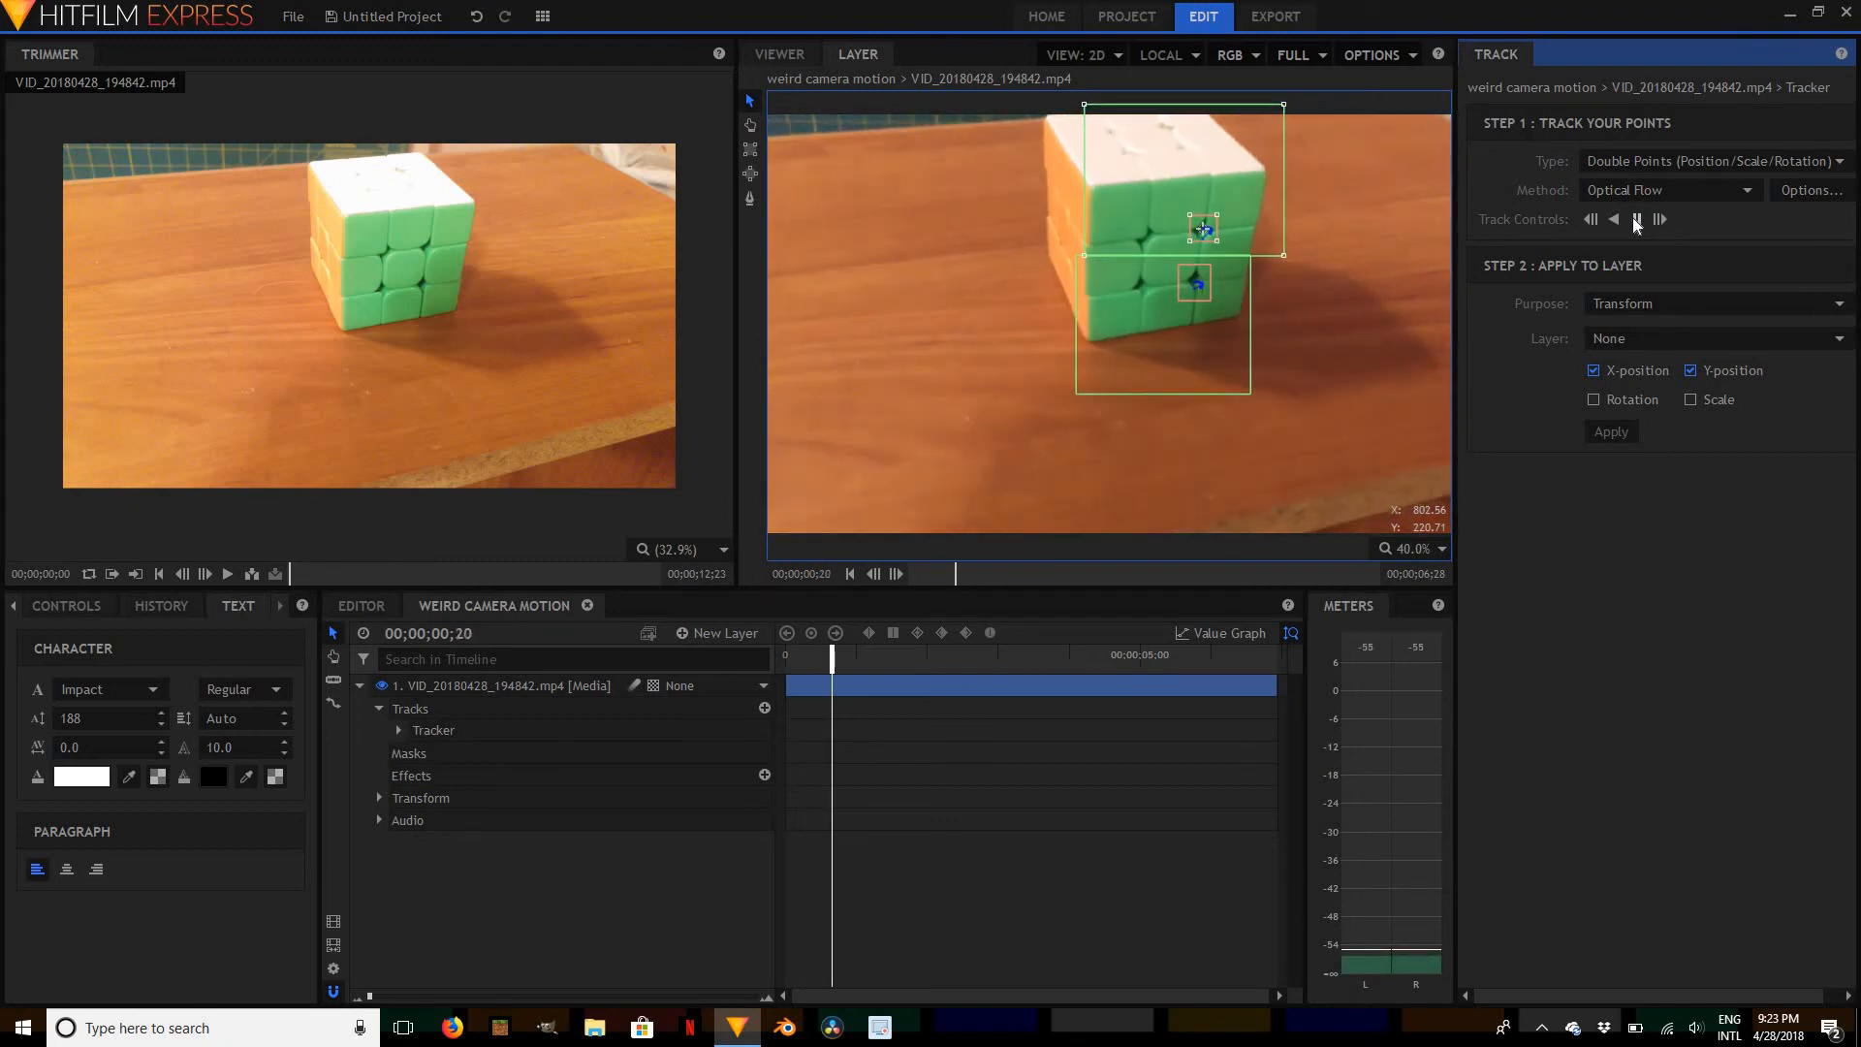
pyautogui.click(1636, 221)
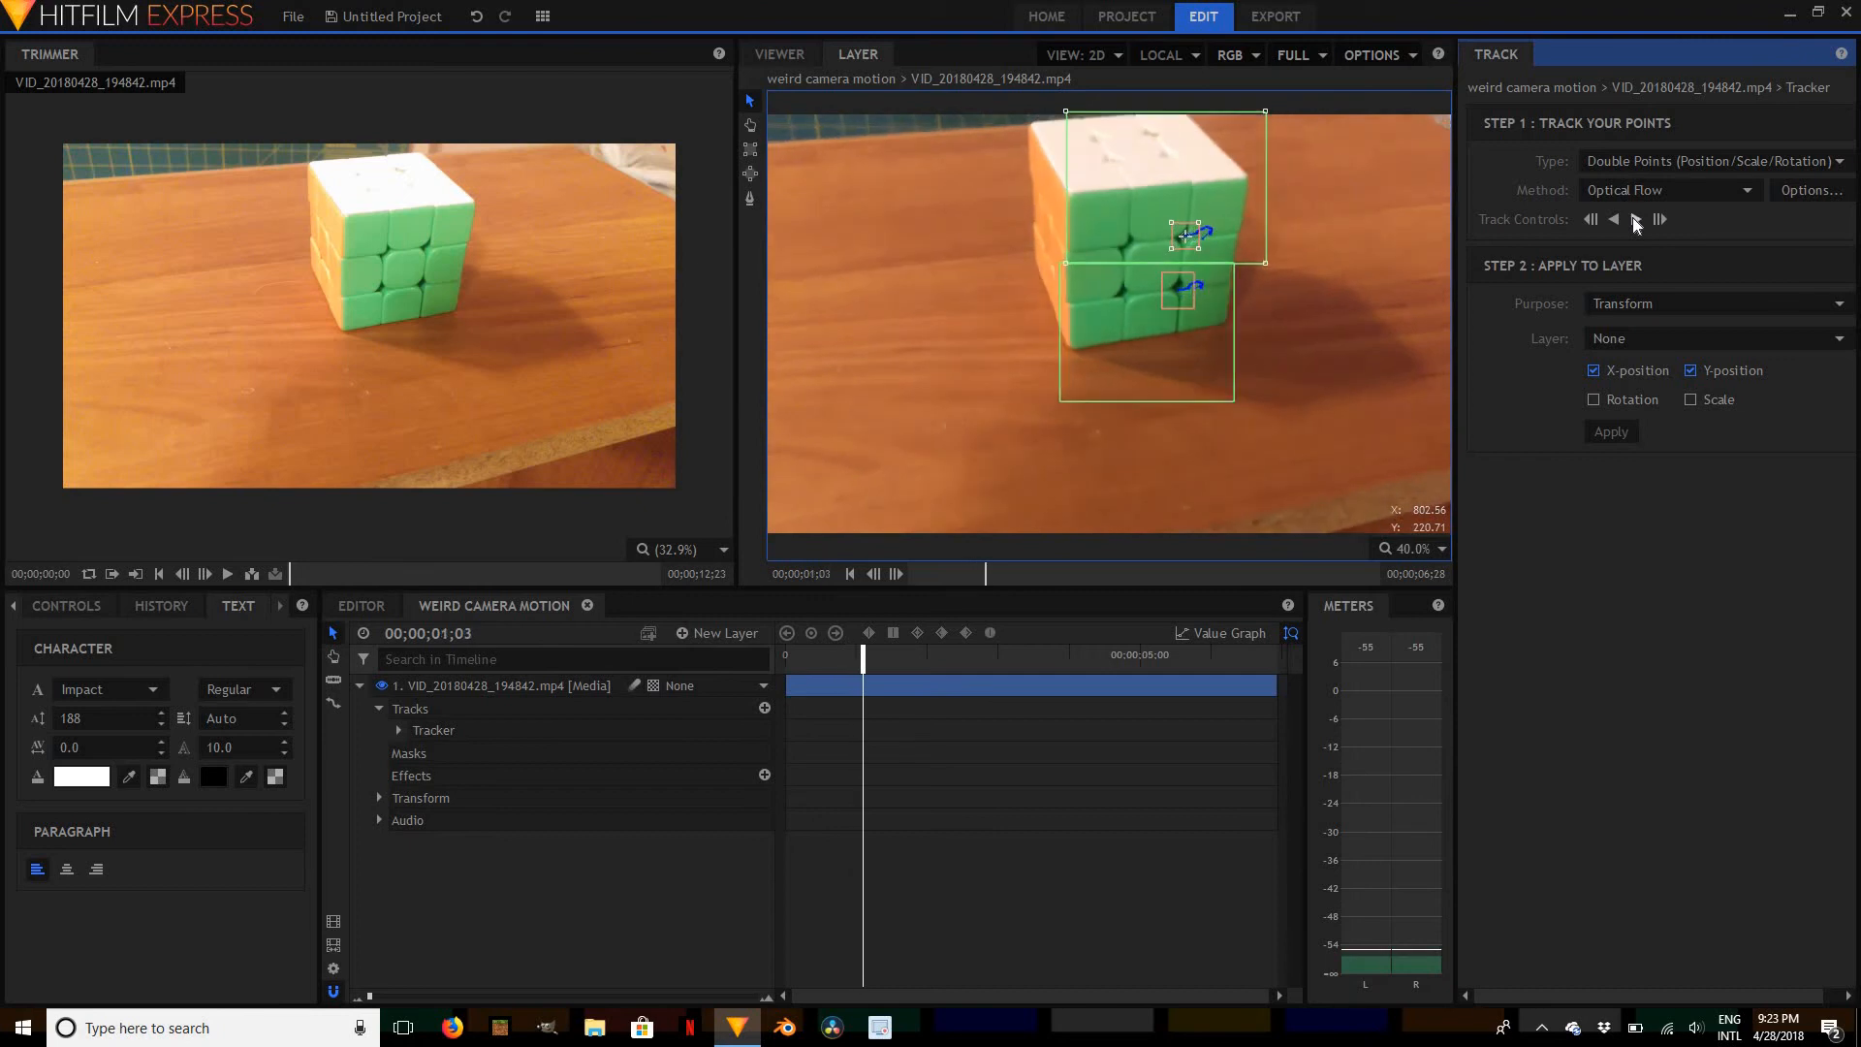
pyautogui.click(1636, 221)
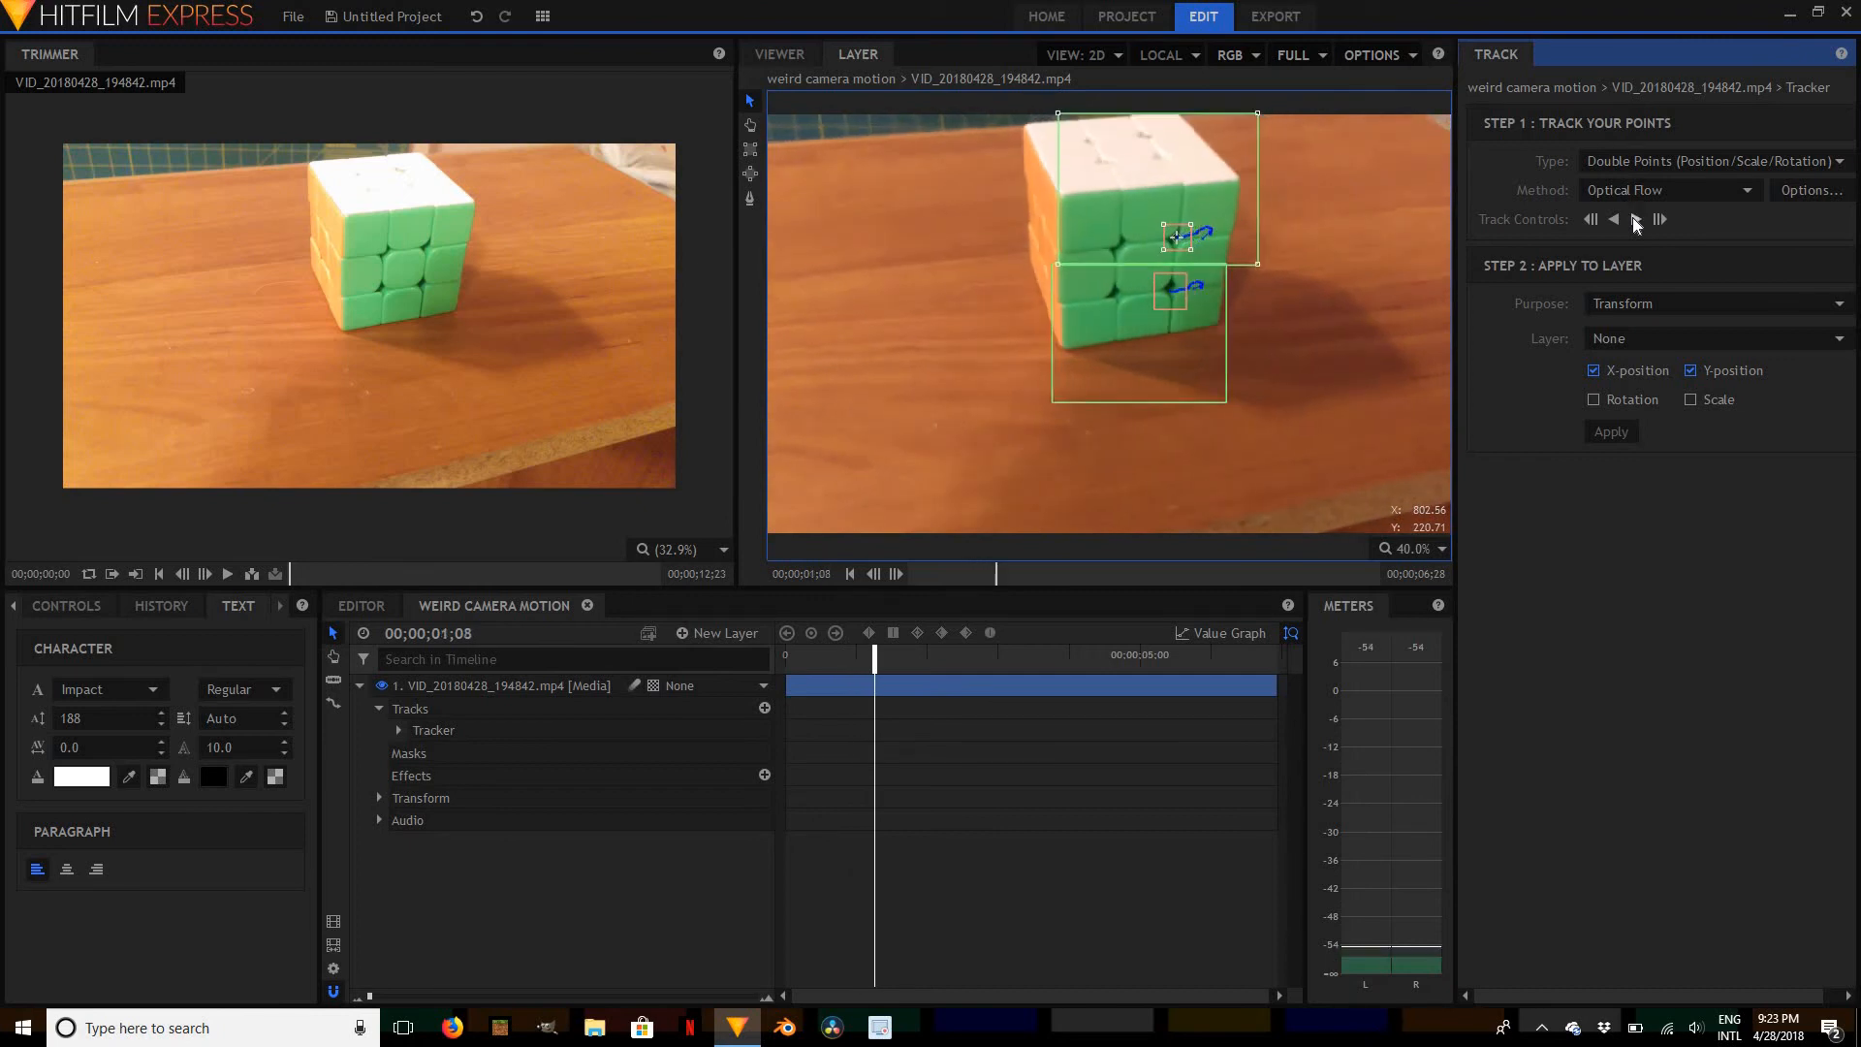
pyautogui.click(1636, 221)
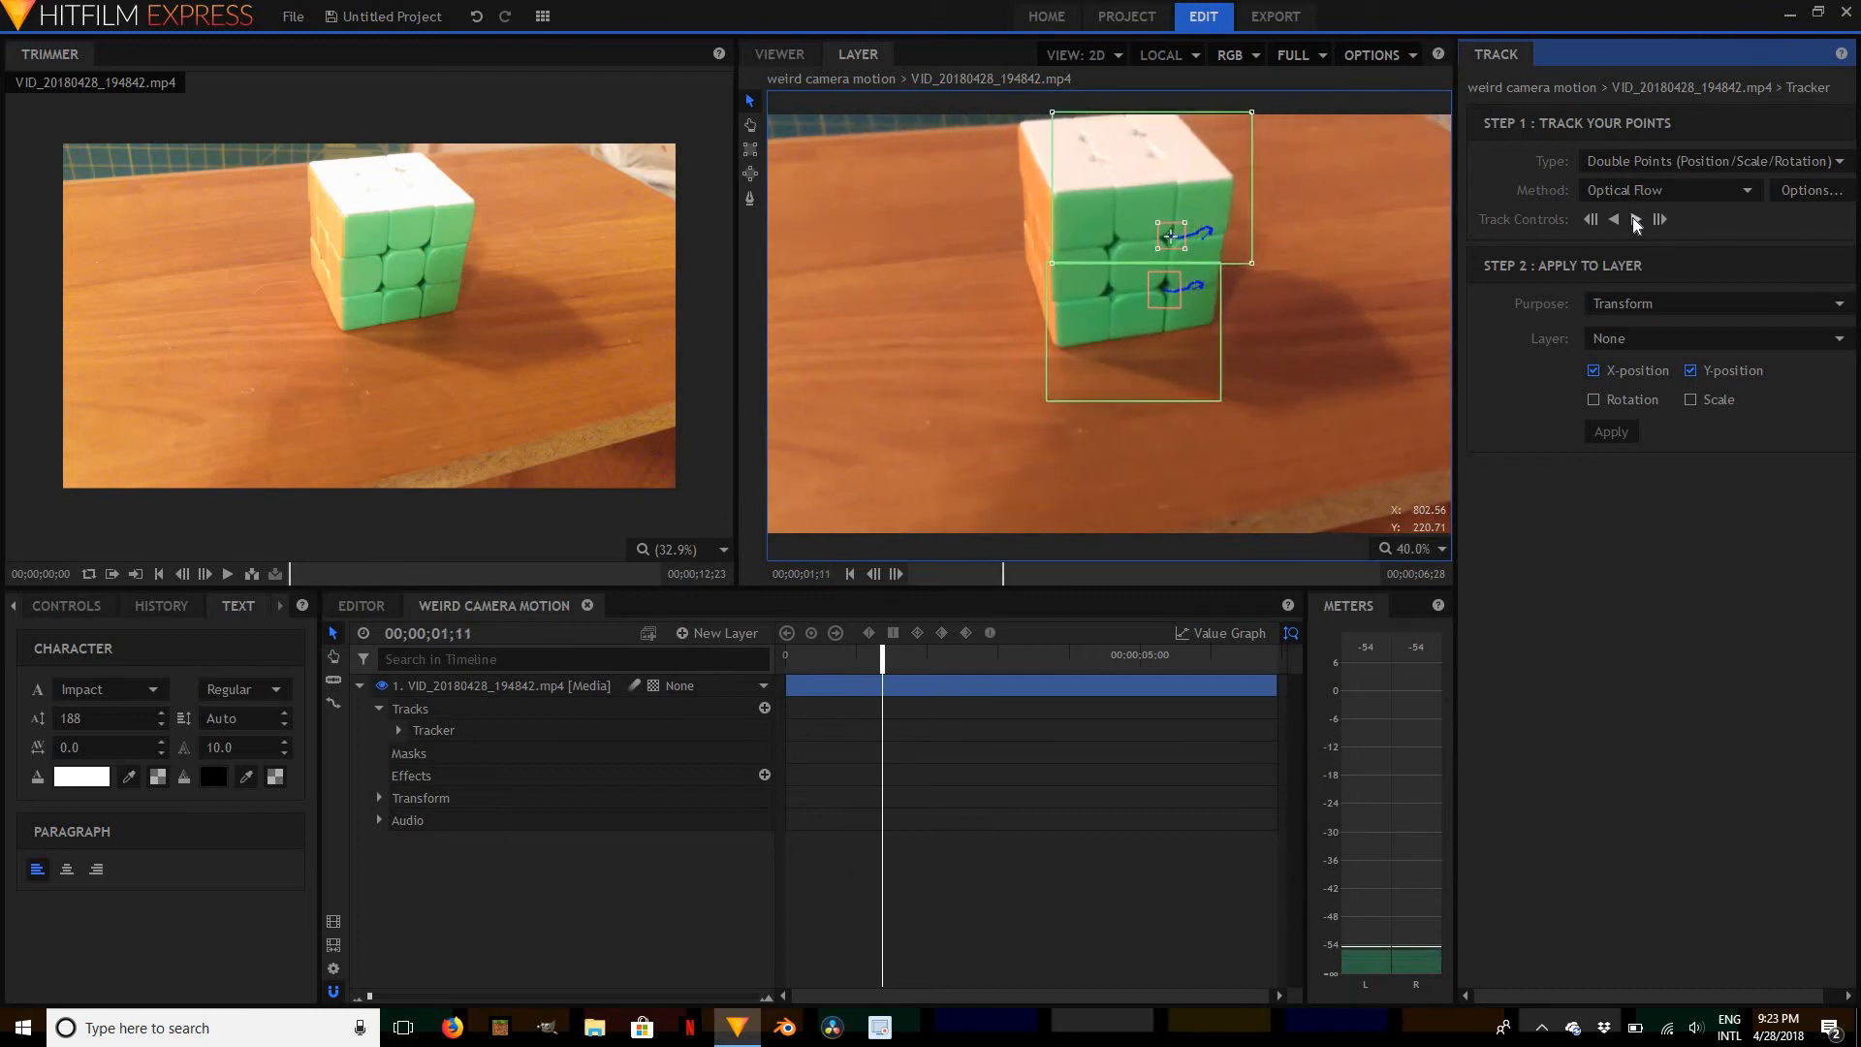
pyautogui.click(1636, 221)
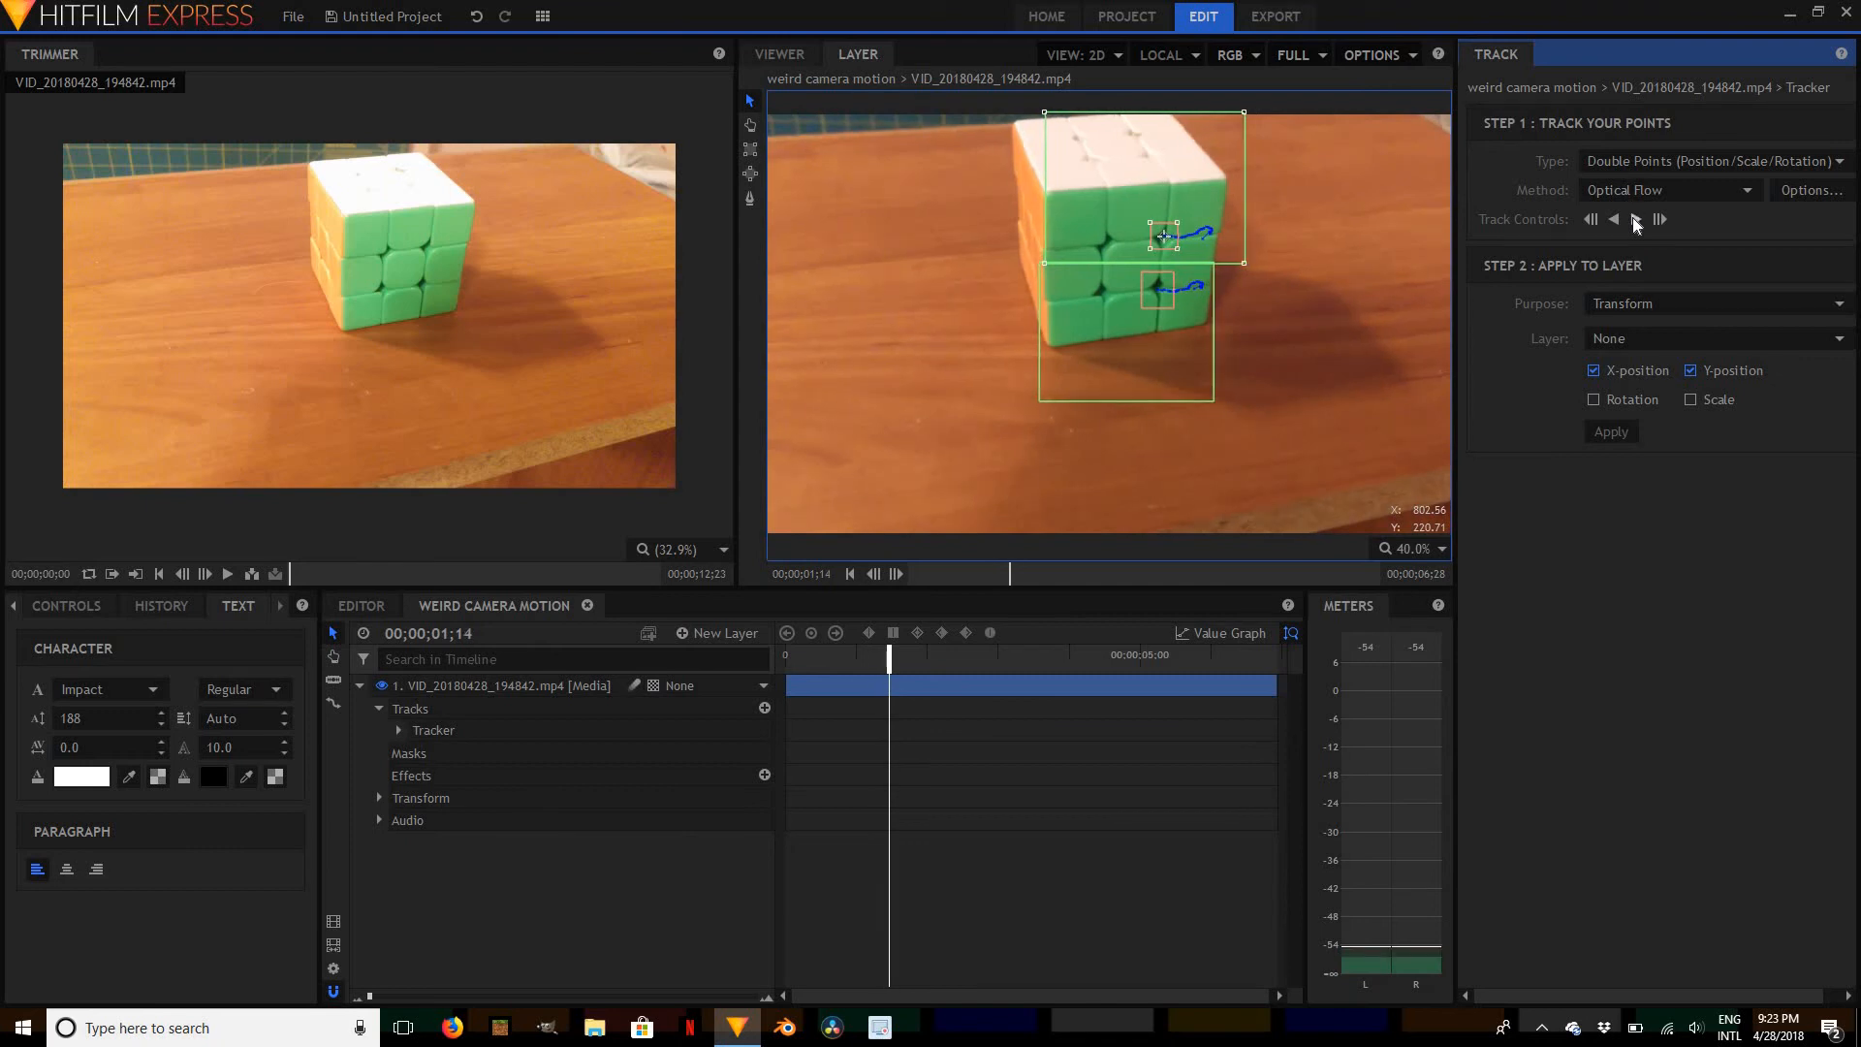
pyautogui.click(1636, 221)
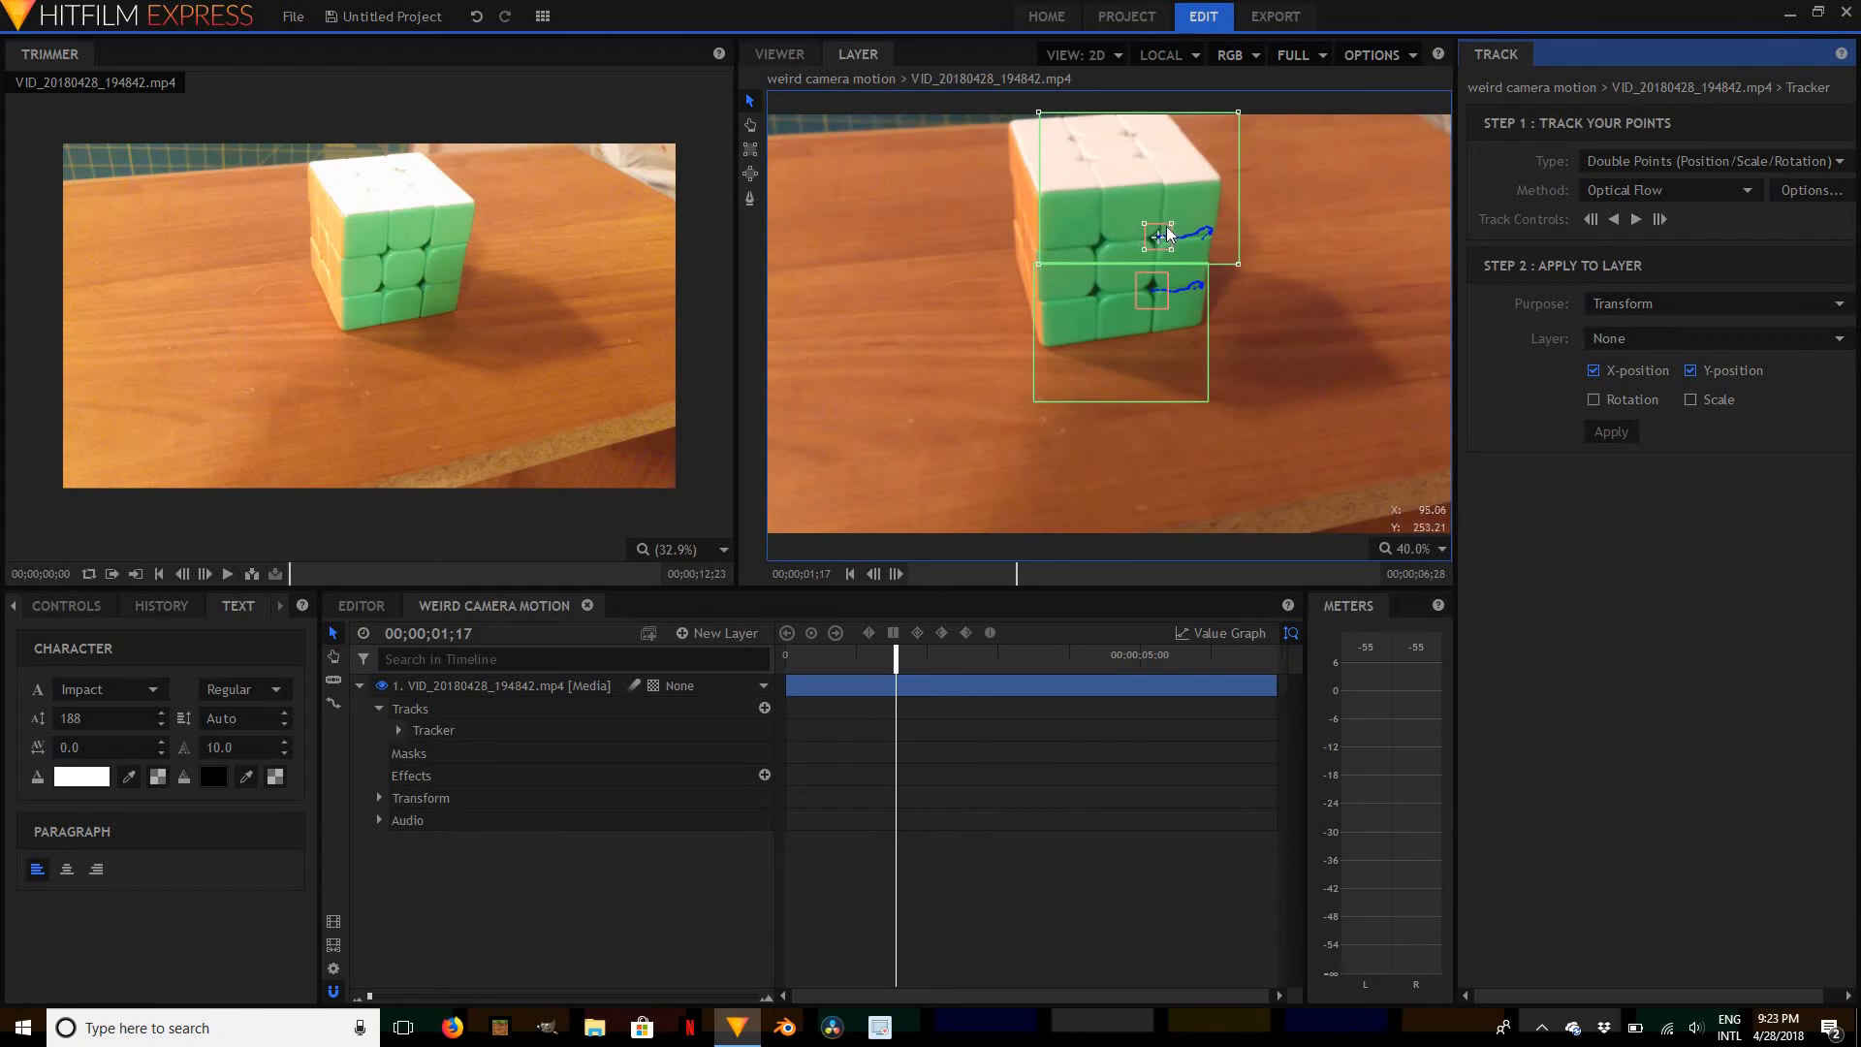
pyautogui.click(1638, 219)
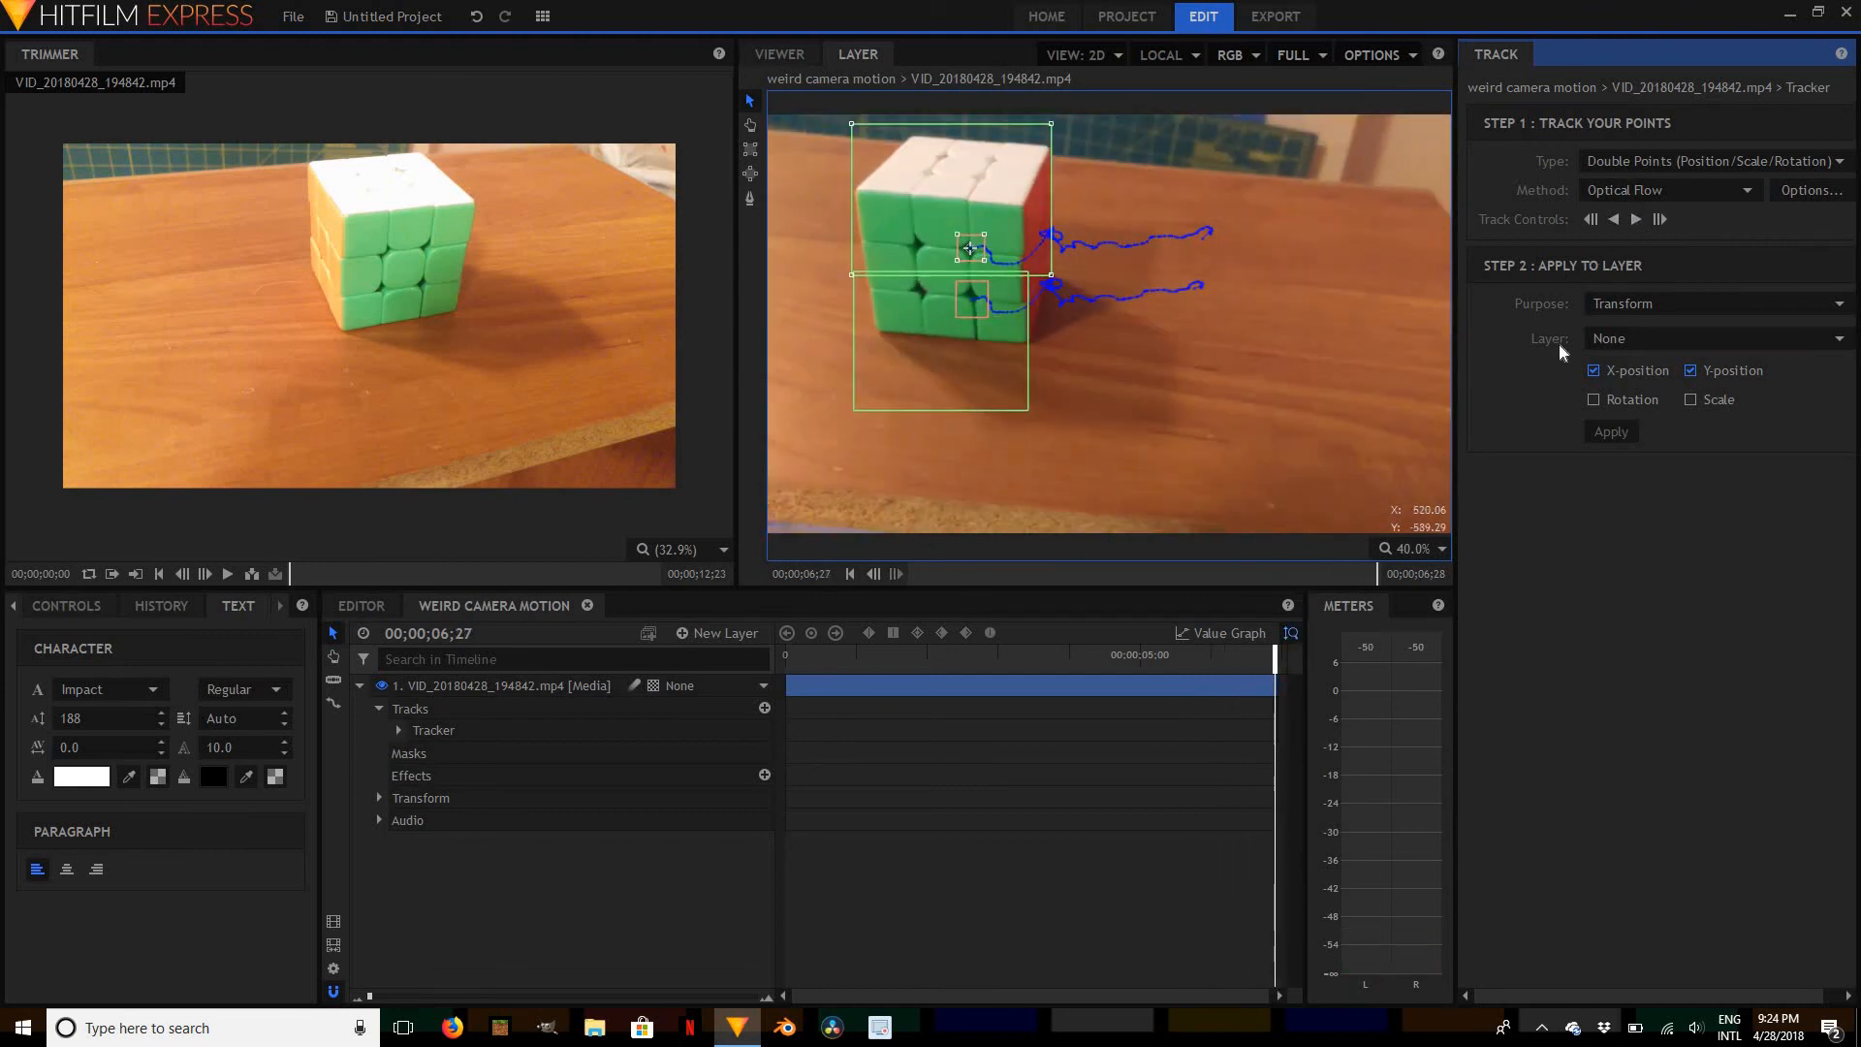
pyautogui.click(1637, 221)
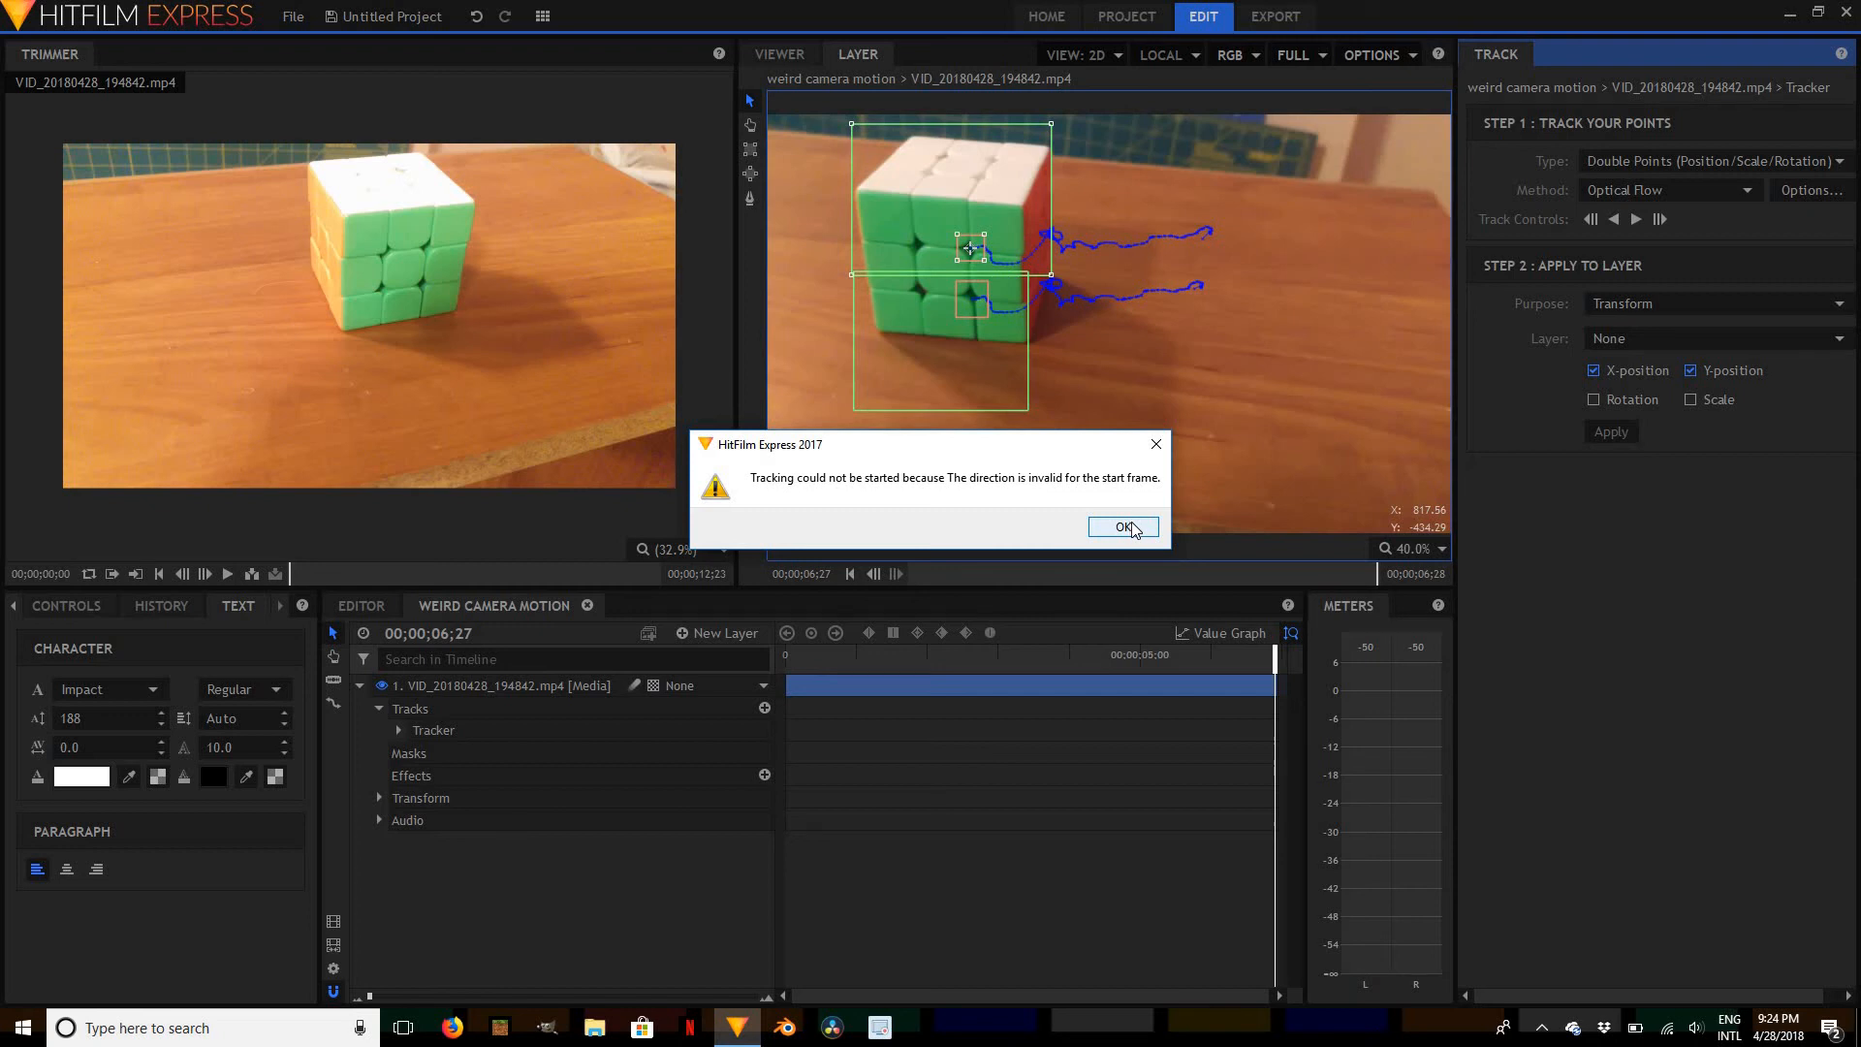
pyautogui.click(1128, 528)
# Return to the clip's start, add a point layer to the weird camera motion shot, and show the composite view
pyautogui.moveTo(1278, 659); pyautogui.dragTo(633, 651)
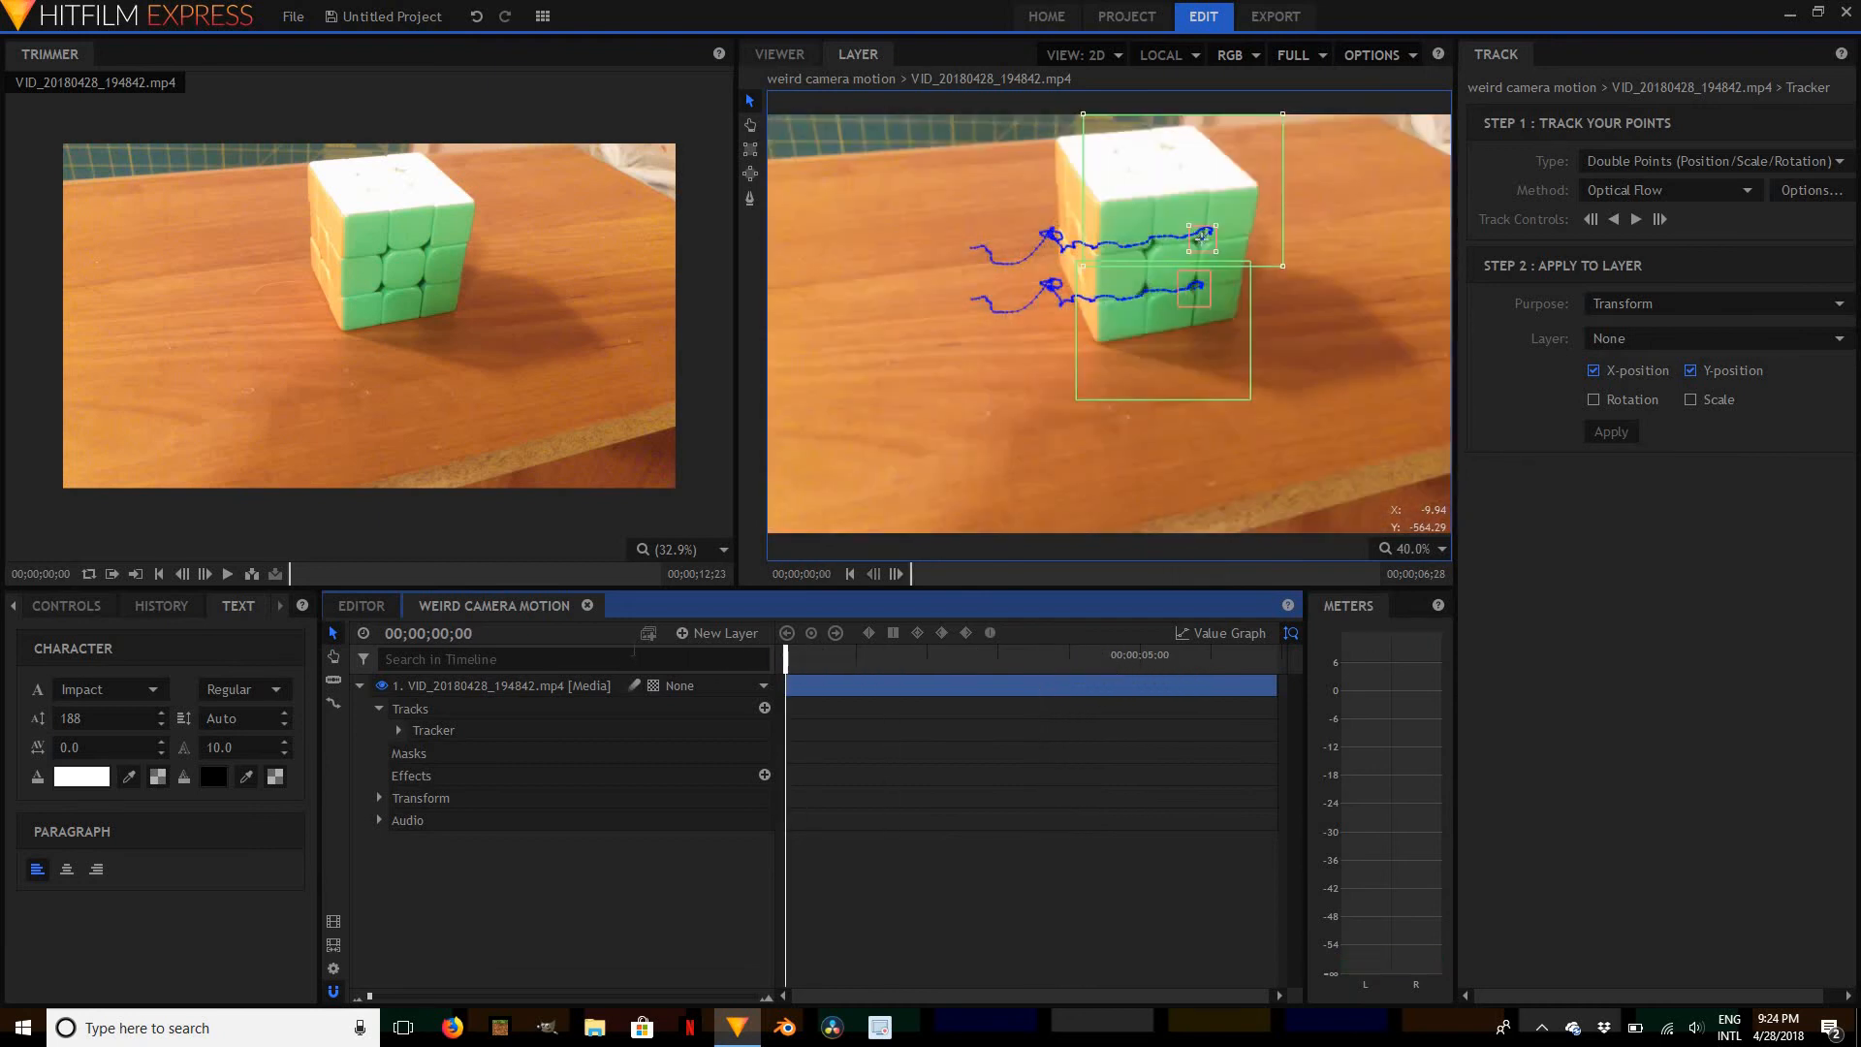
pyautogui.click(688, 636)
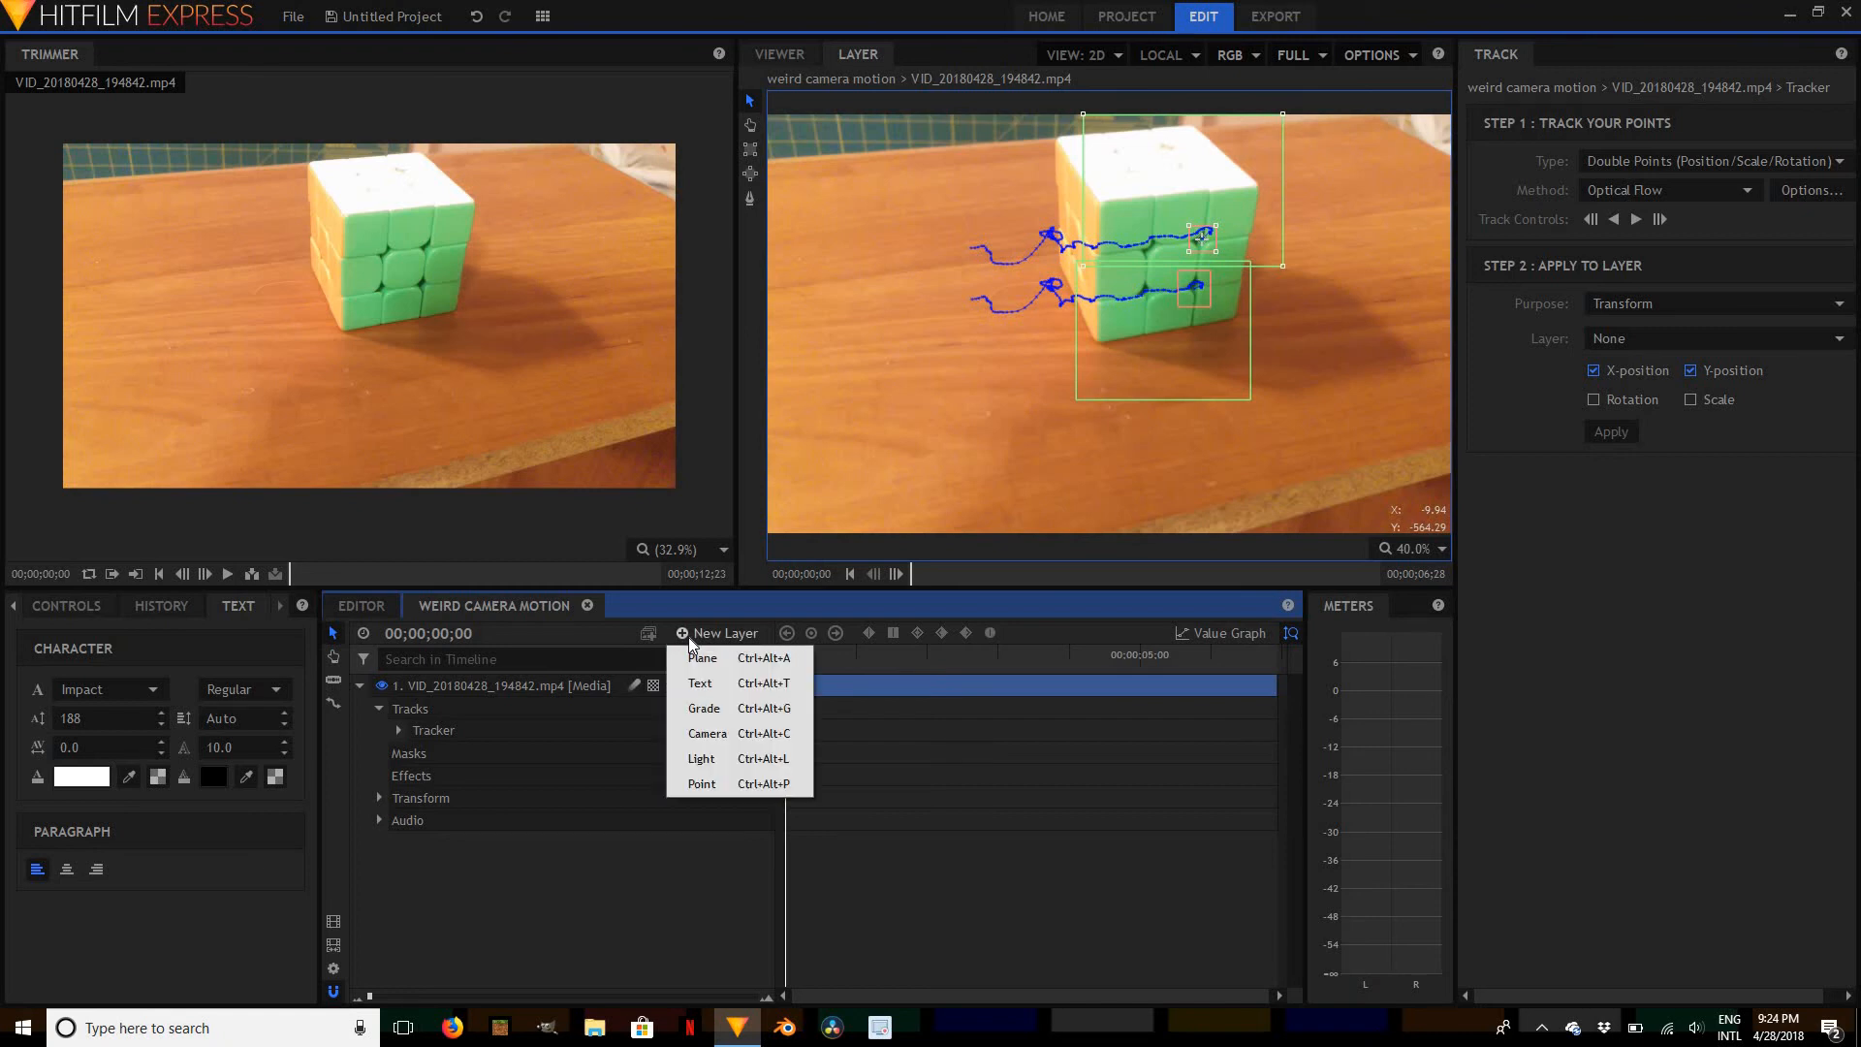
pyautogui.click(742, 787)
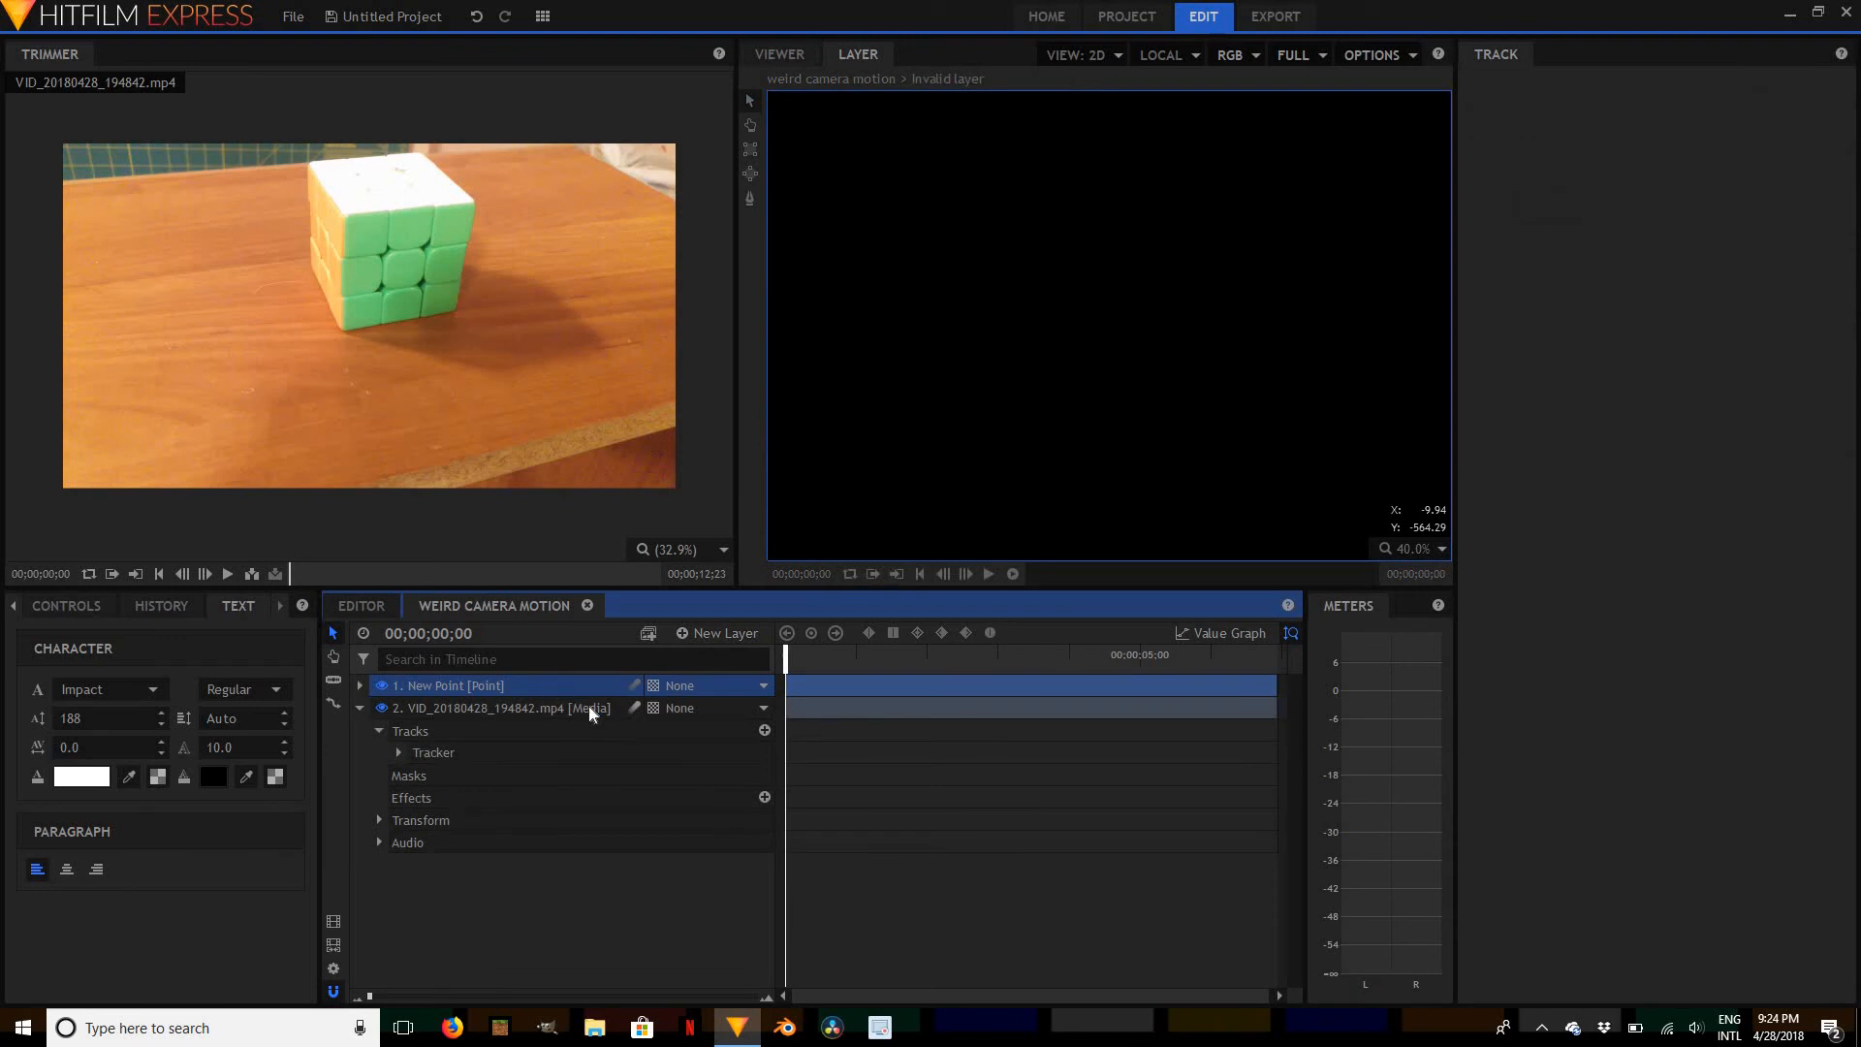
pyautogui.click(781, 51)
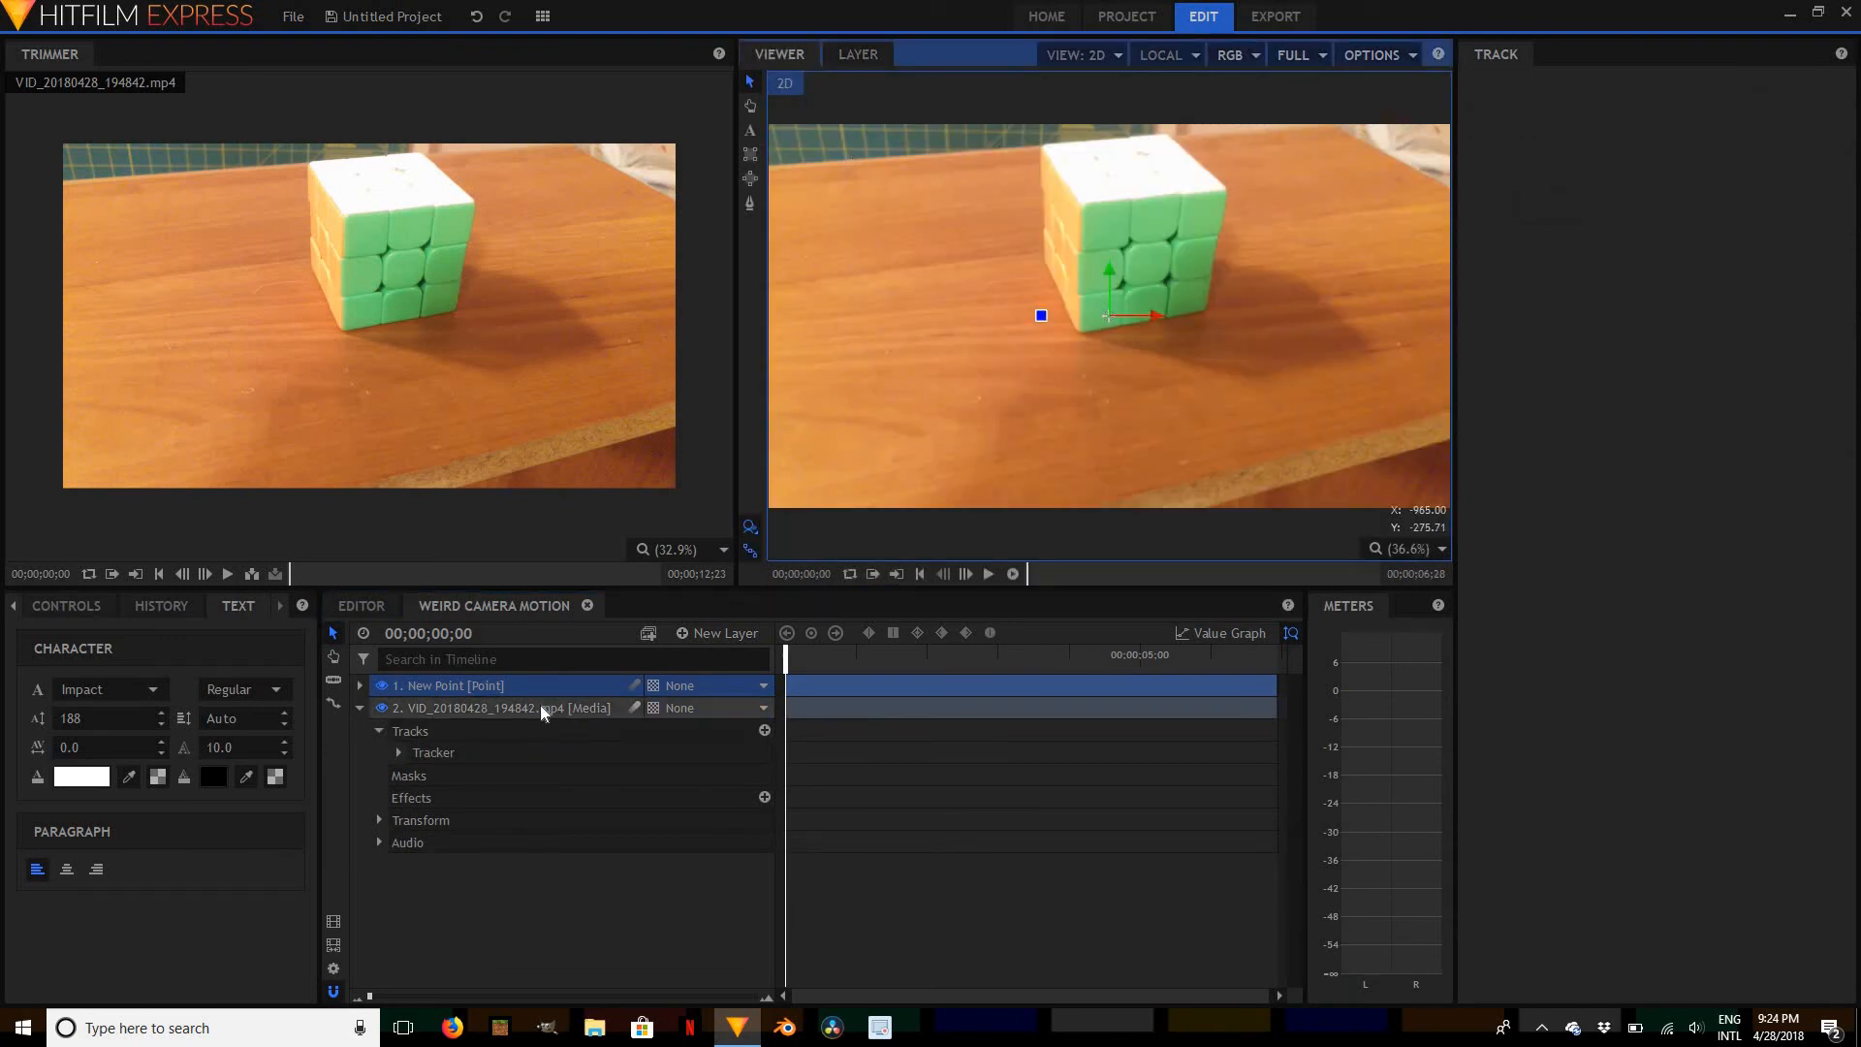
# Target the clip's tracker at the New Point layer as a transform with X-position, Y-position and Scale
pyautogui.click(451, 754)
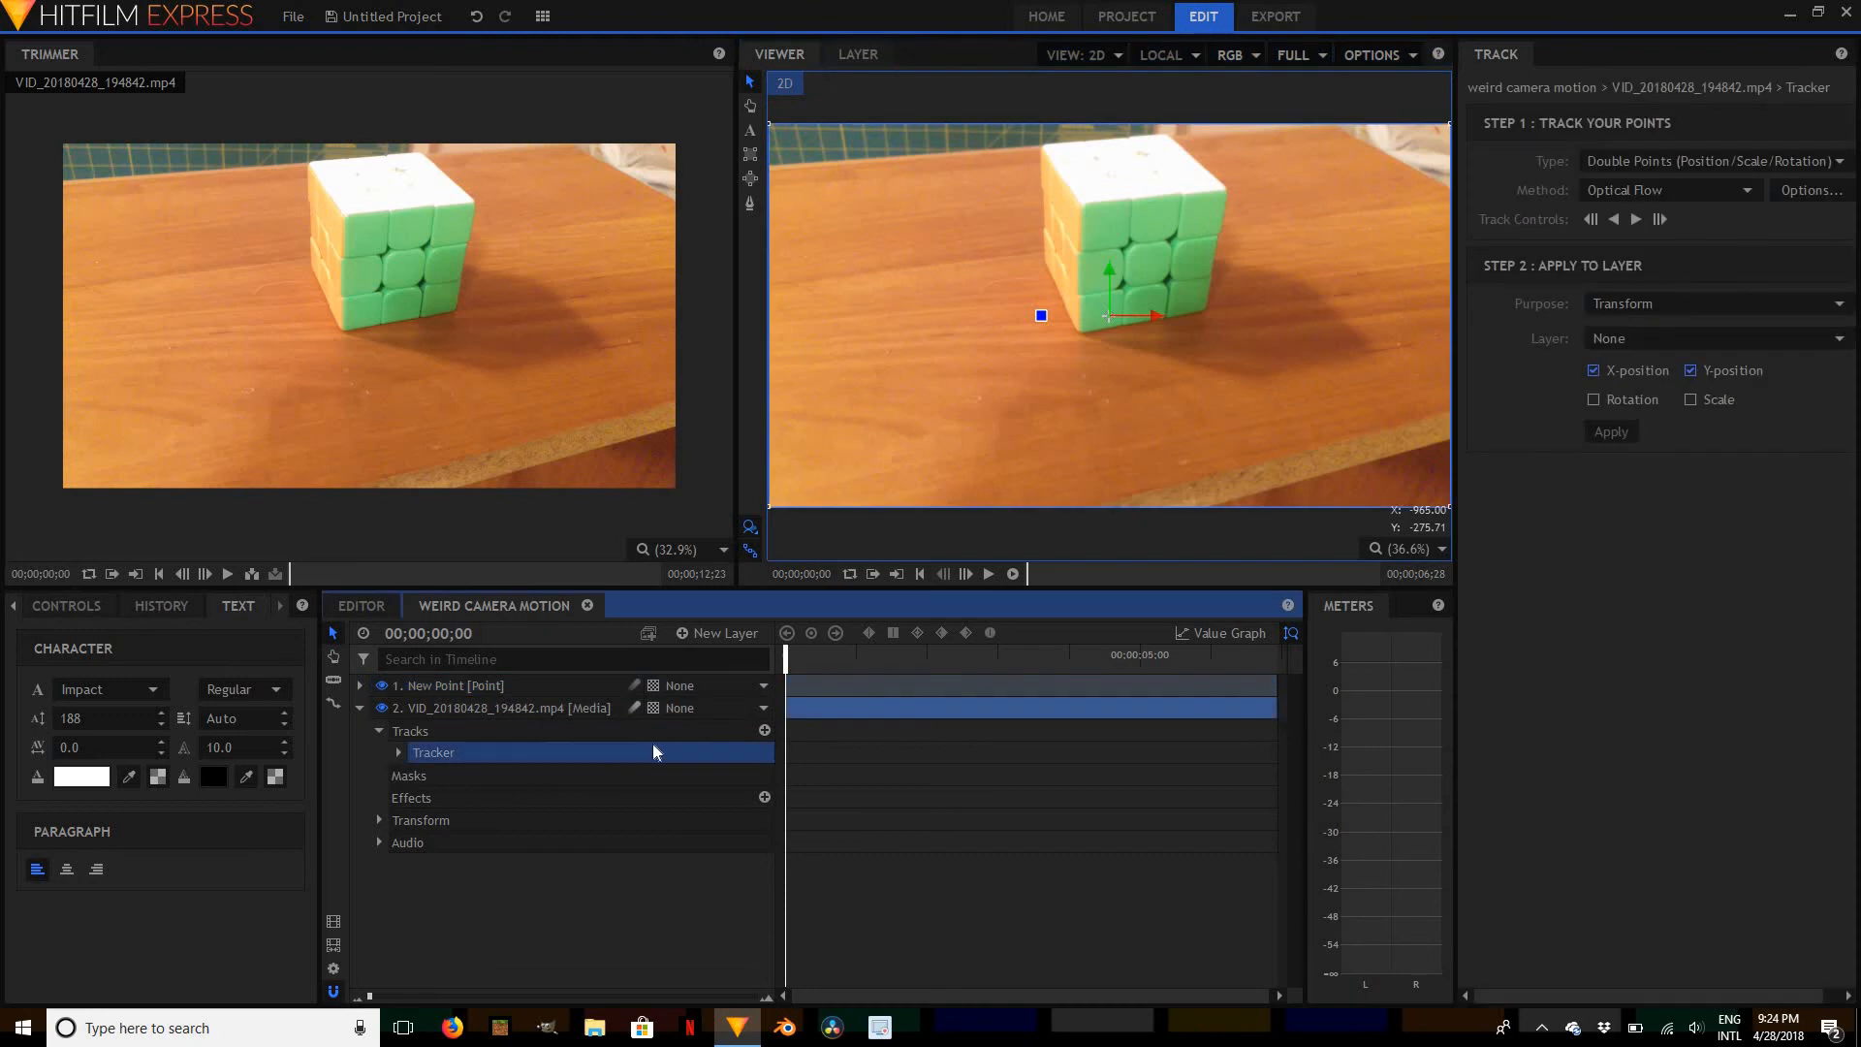
pyautogui.click(1612, 346)
pyautogui.click(1636, 382)
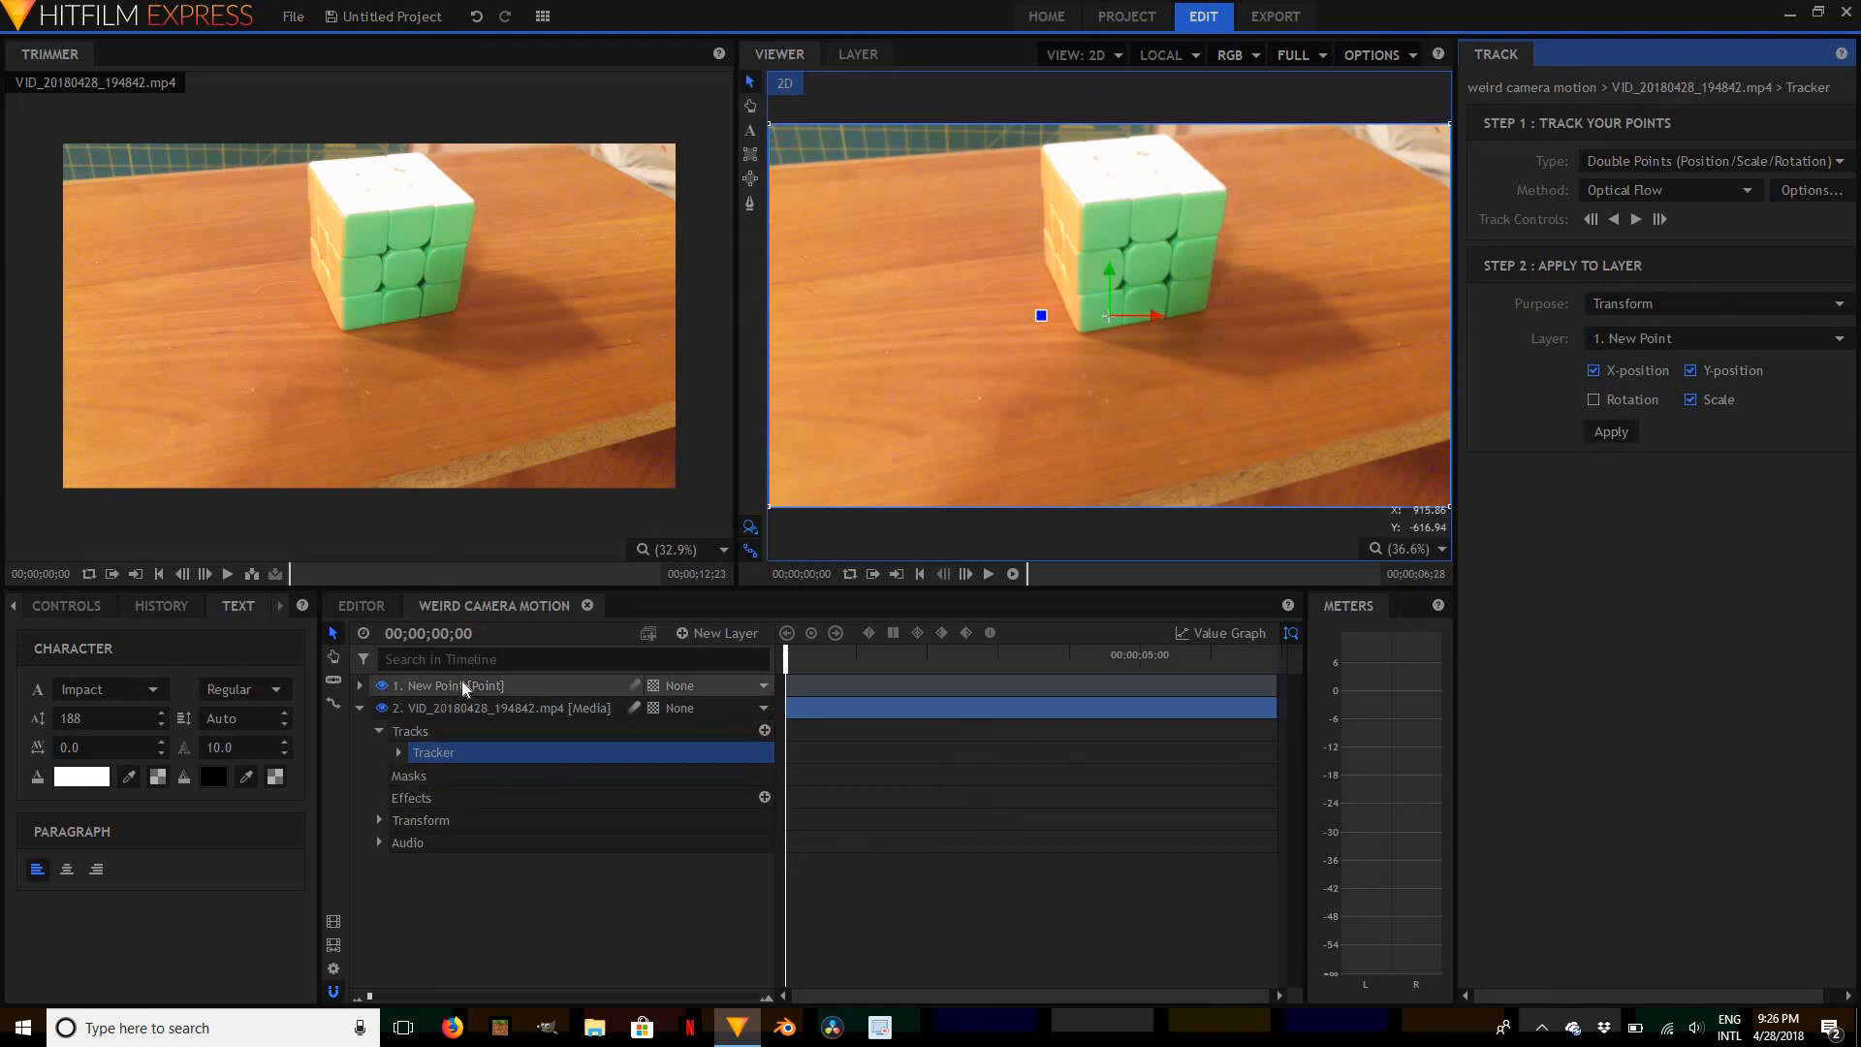
# Add an 800 by 800 text layer to the weird camera motion shot and enter the text "$5 - $8 USD"
pyautogui.click(680, 632)
pyautogui.click(705, 682)
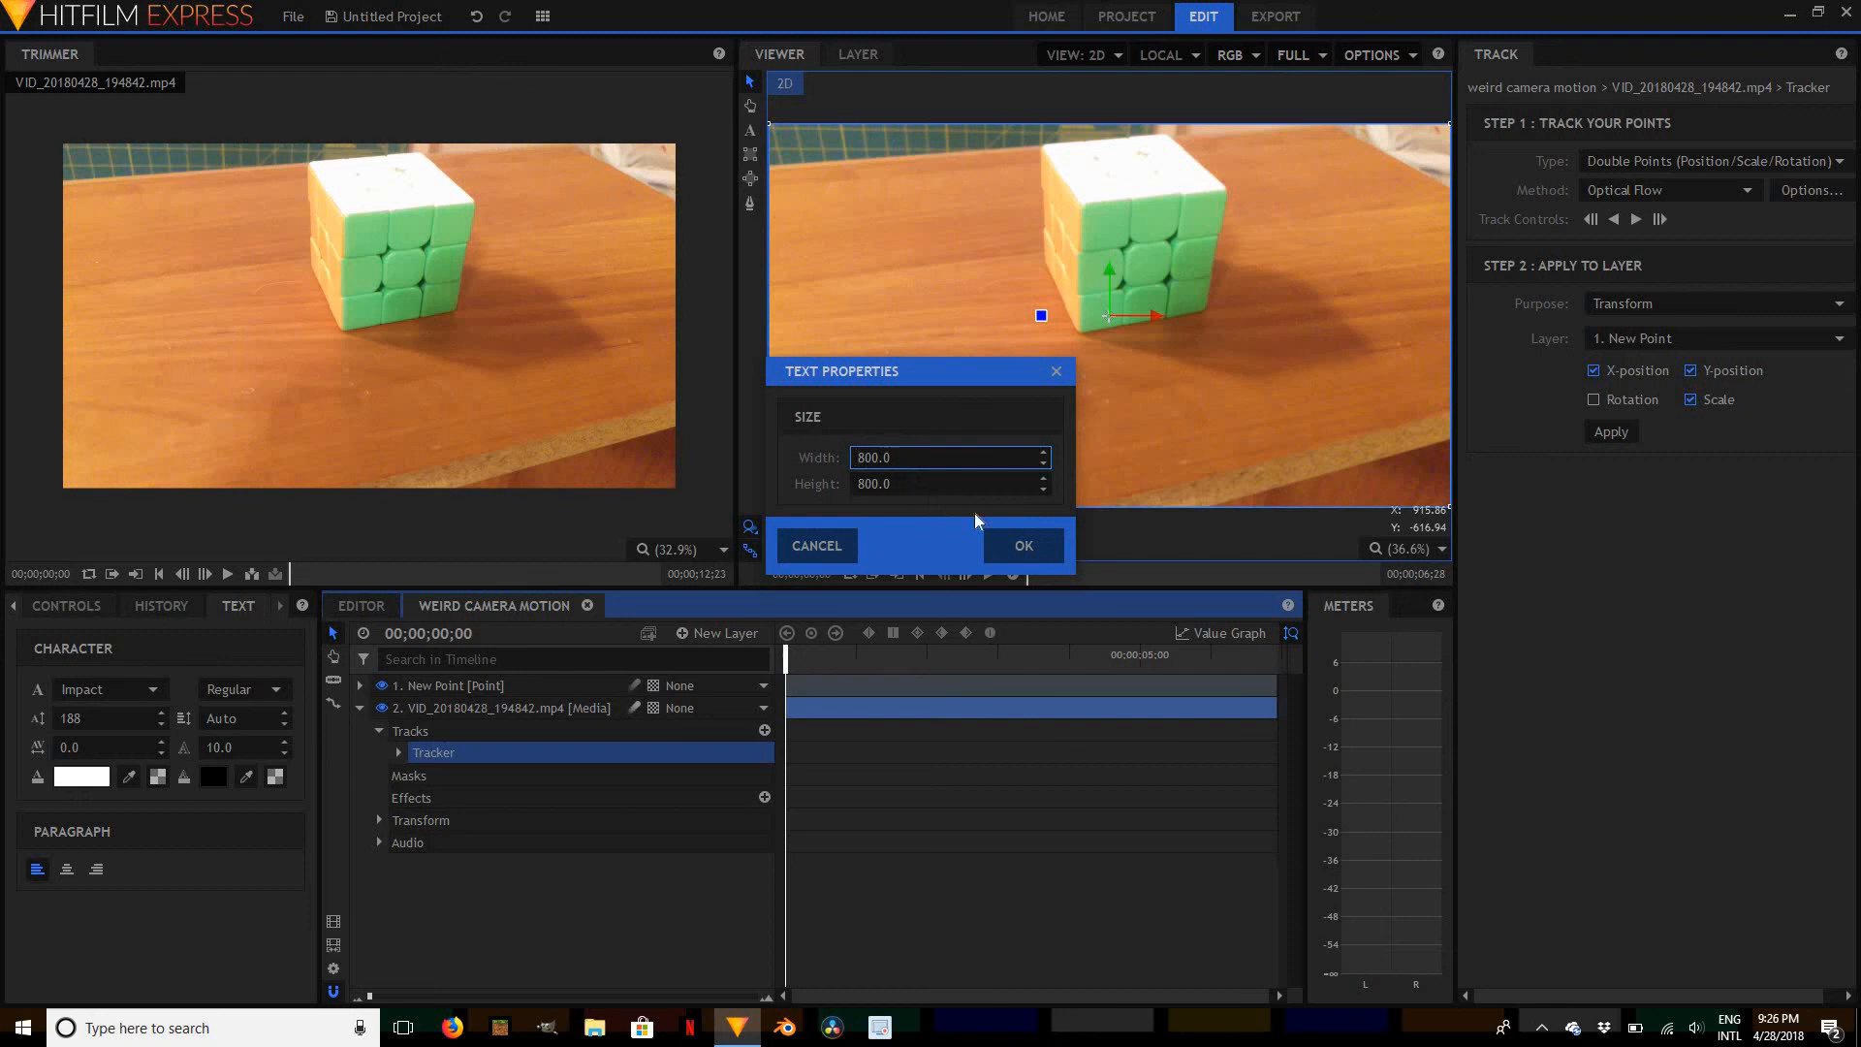
pyautogui.click(1019, 549)
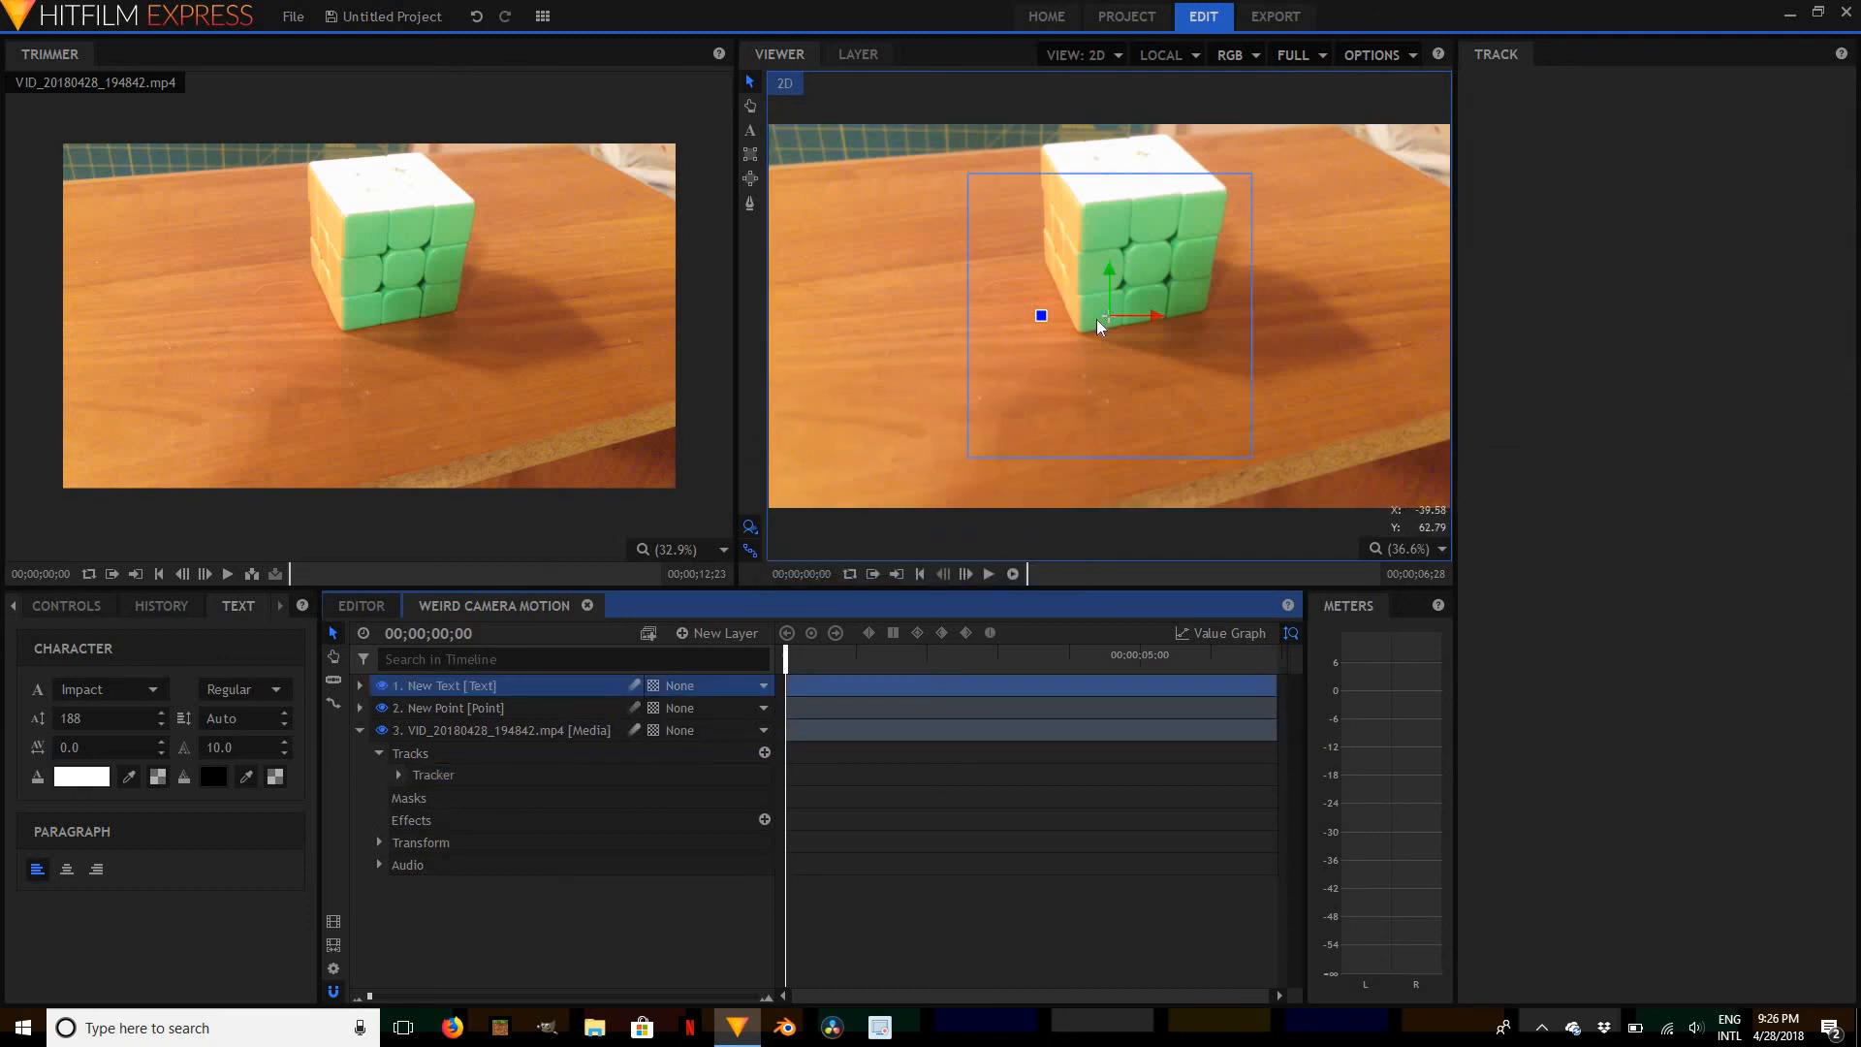
pyautogui.click(751, 131)
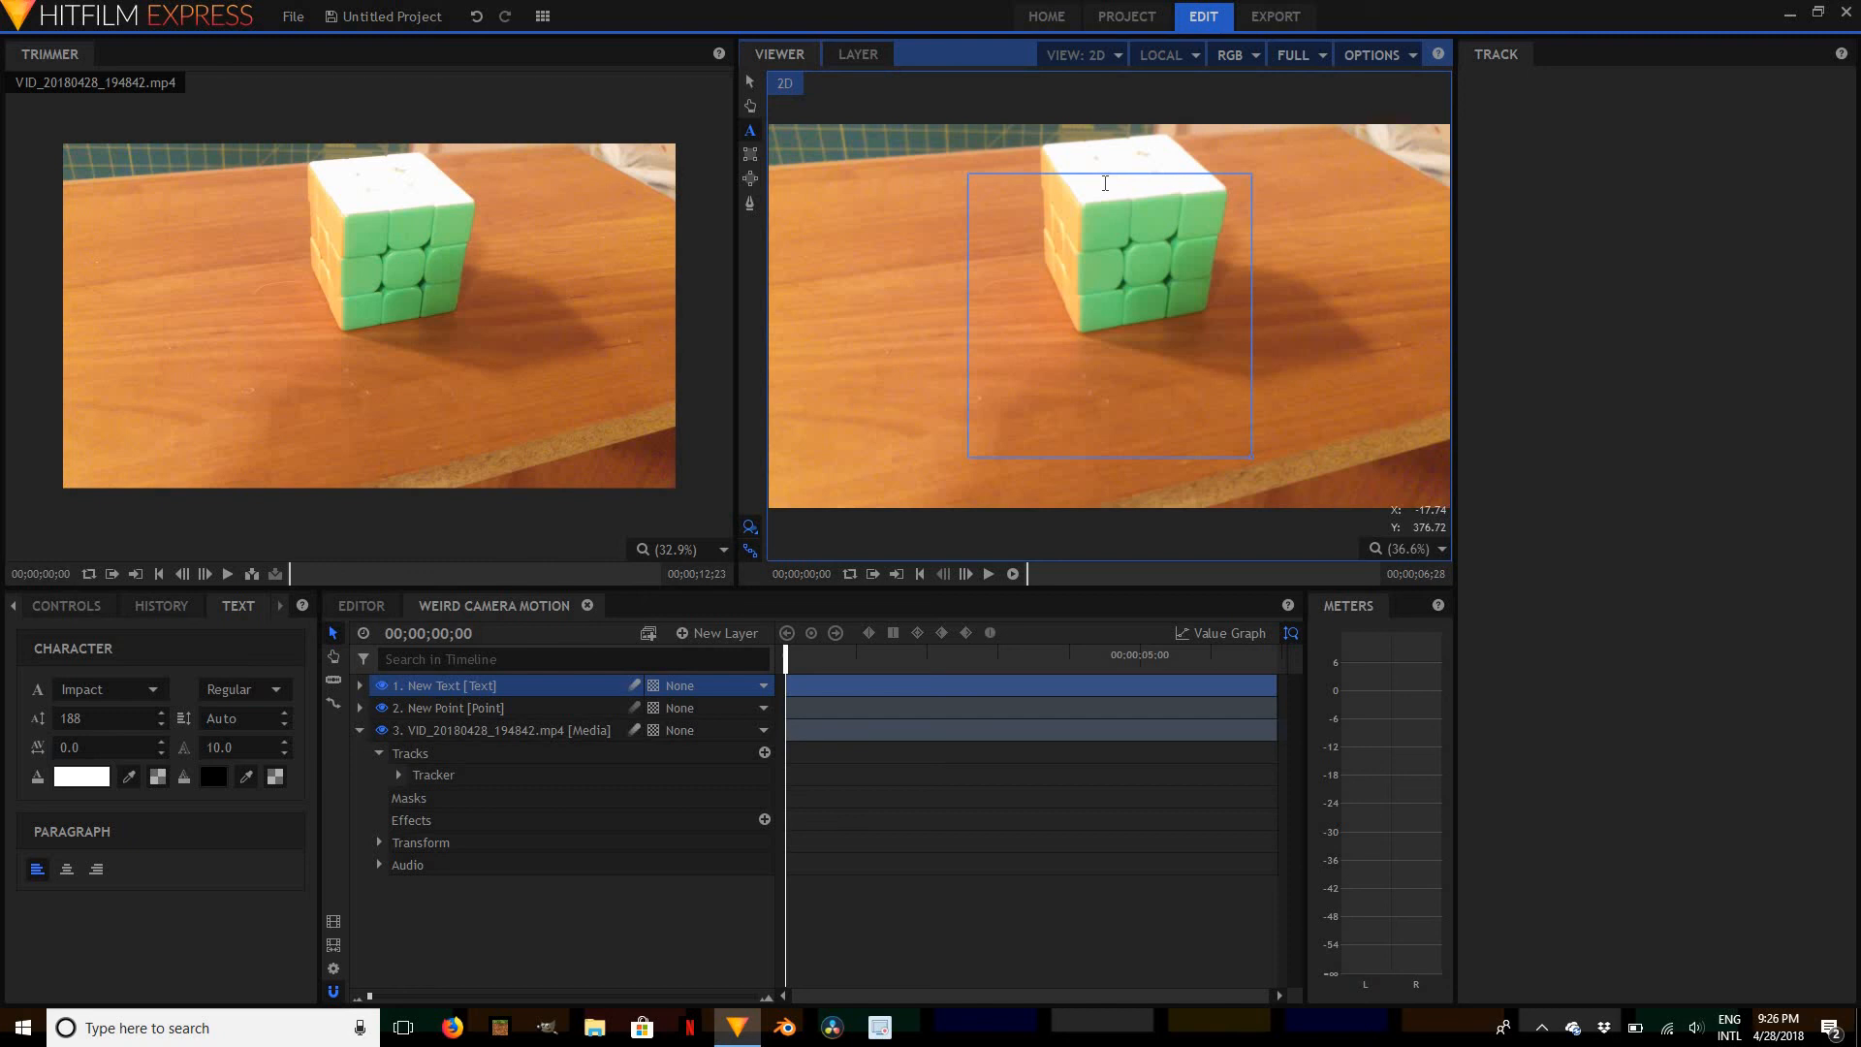
pyautogui.write('$5-')
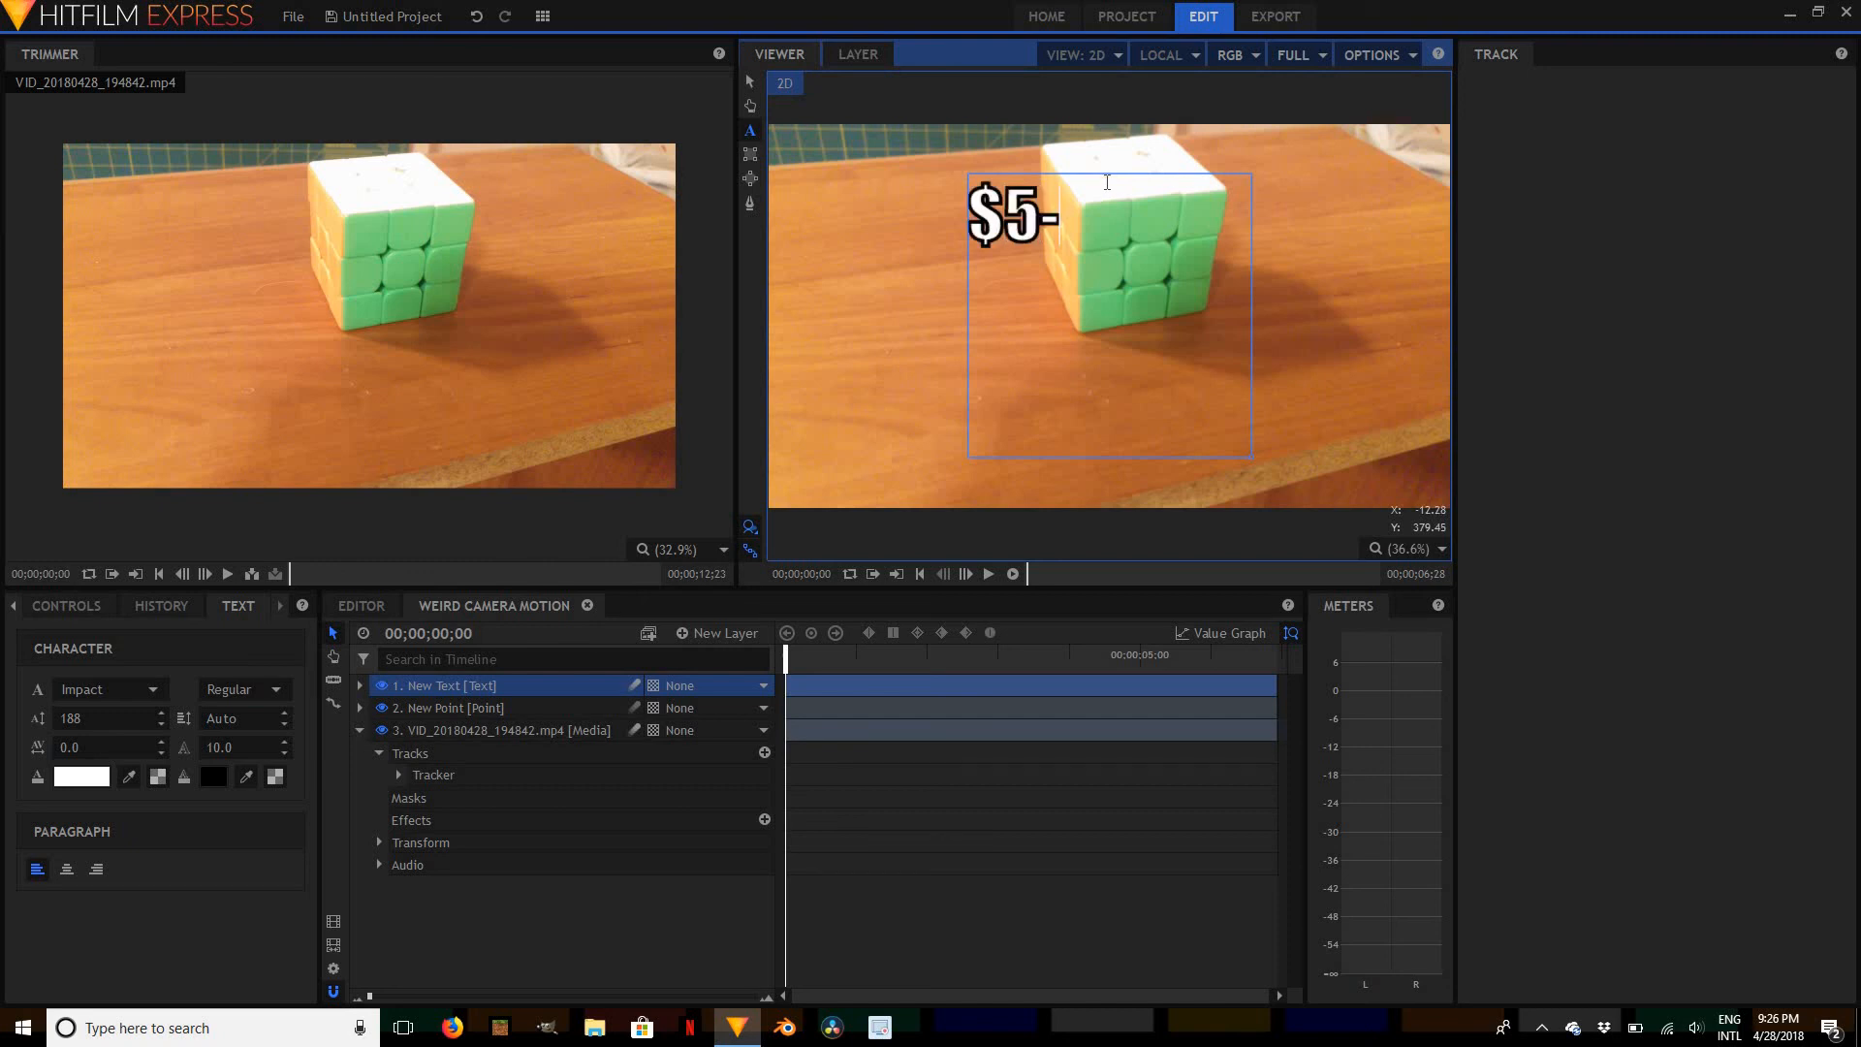
pyautogui.press('BackSpace')
pyautogui.write('- $8 USD')
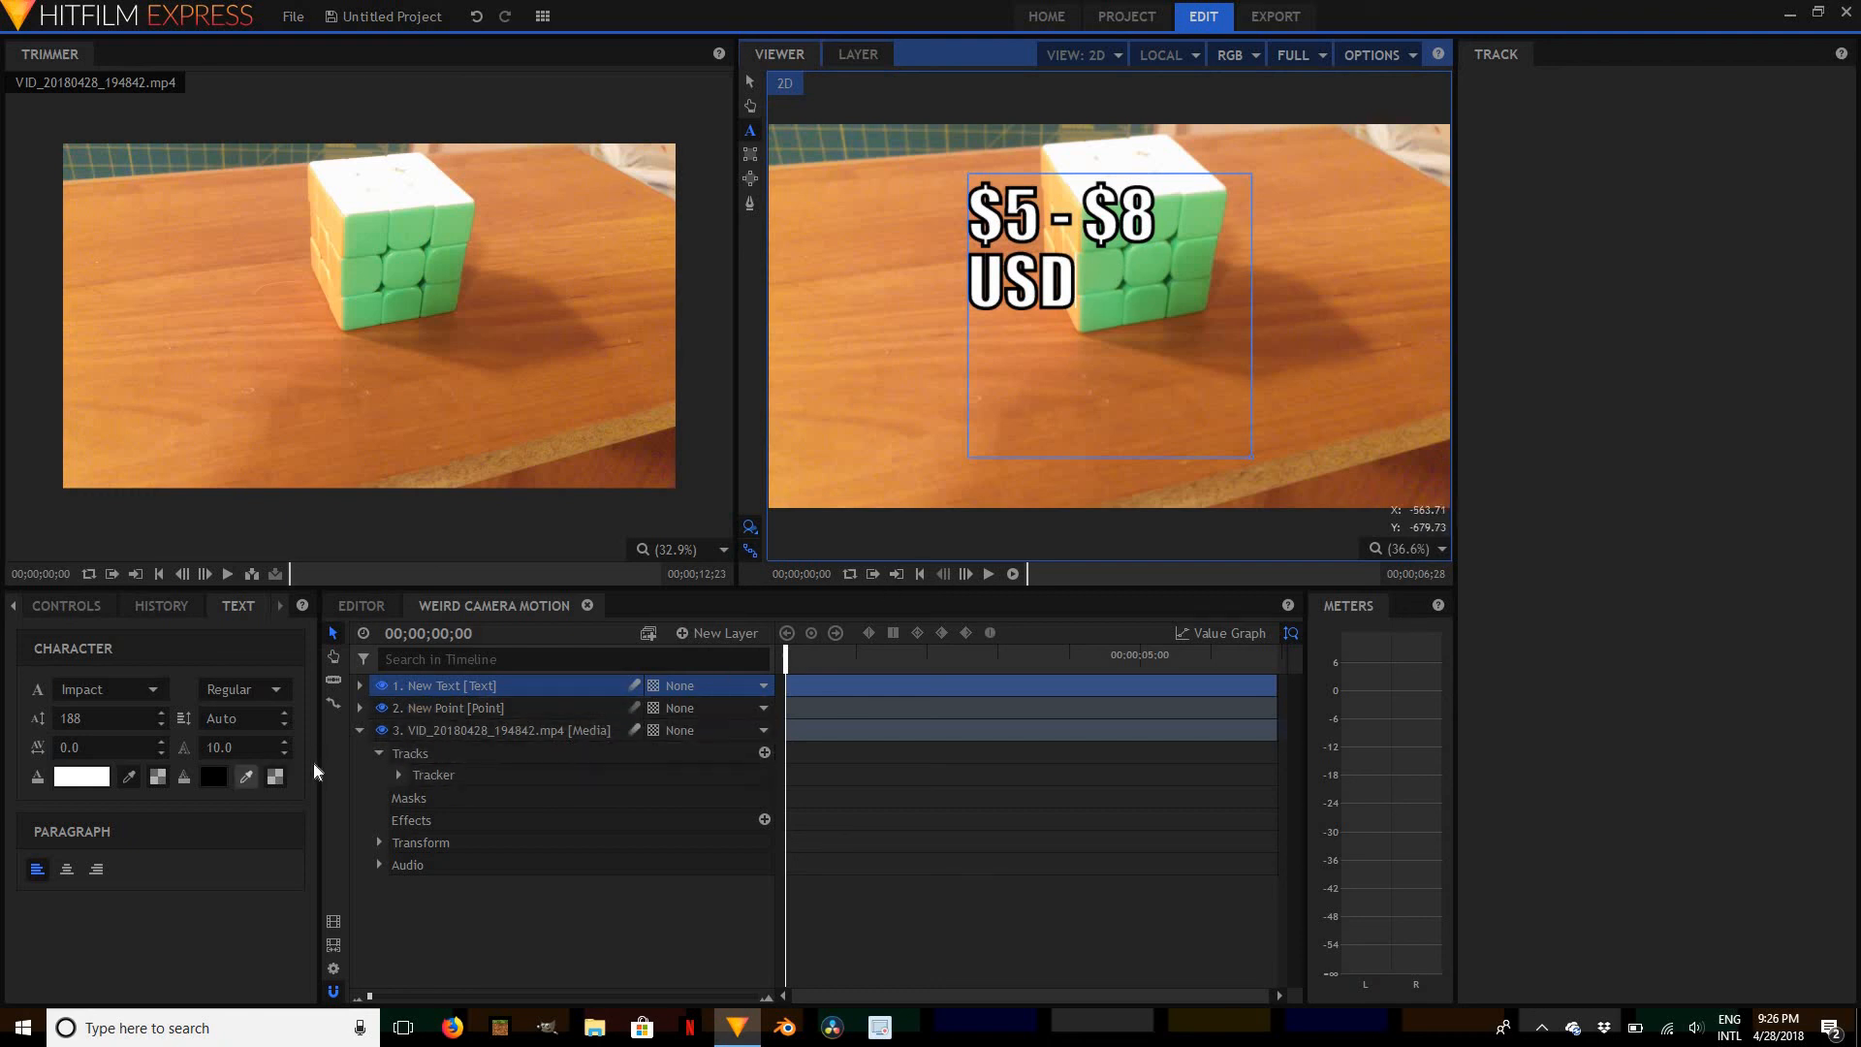
# Set the text layer's width to 850
pyautogui.rightClick(1132, 388)
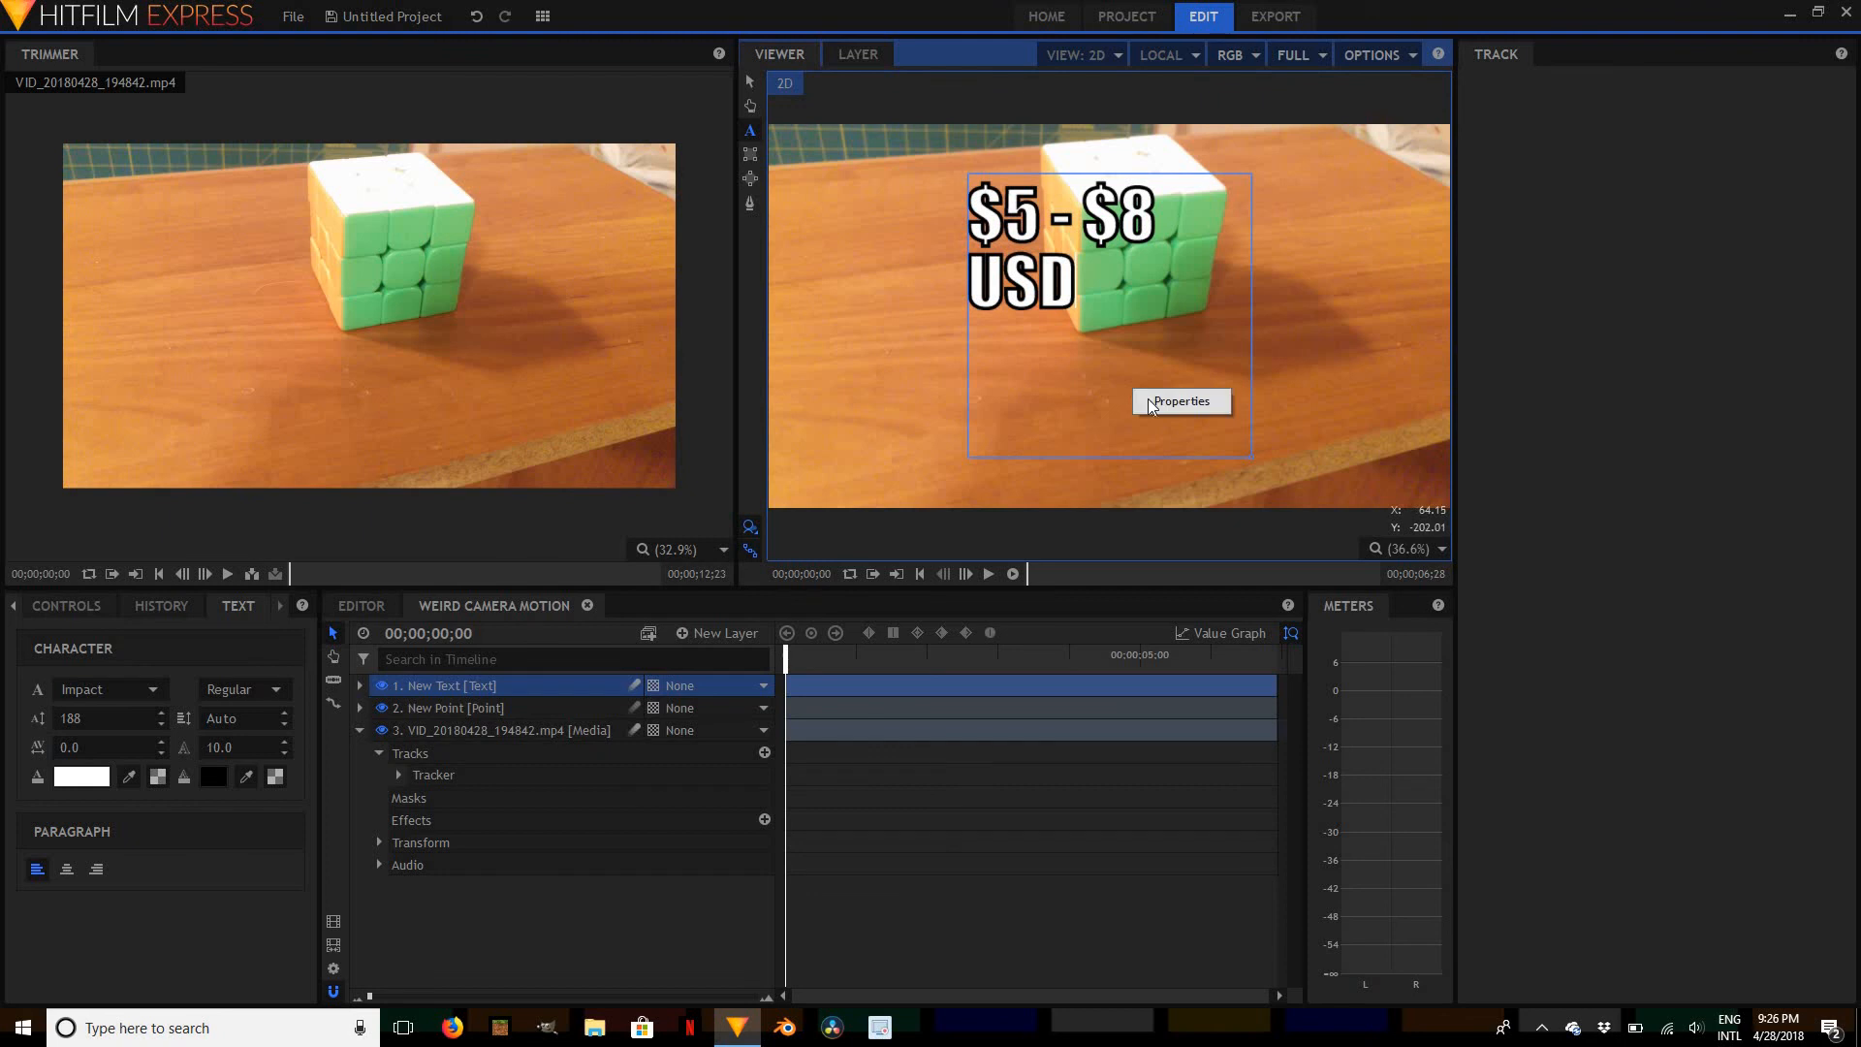
pyautogui.click(1154, 401)
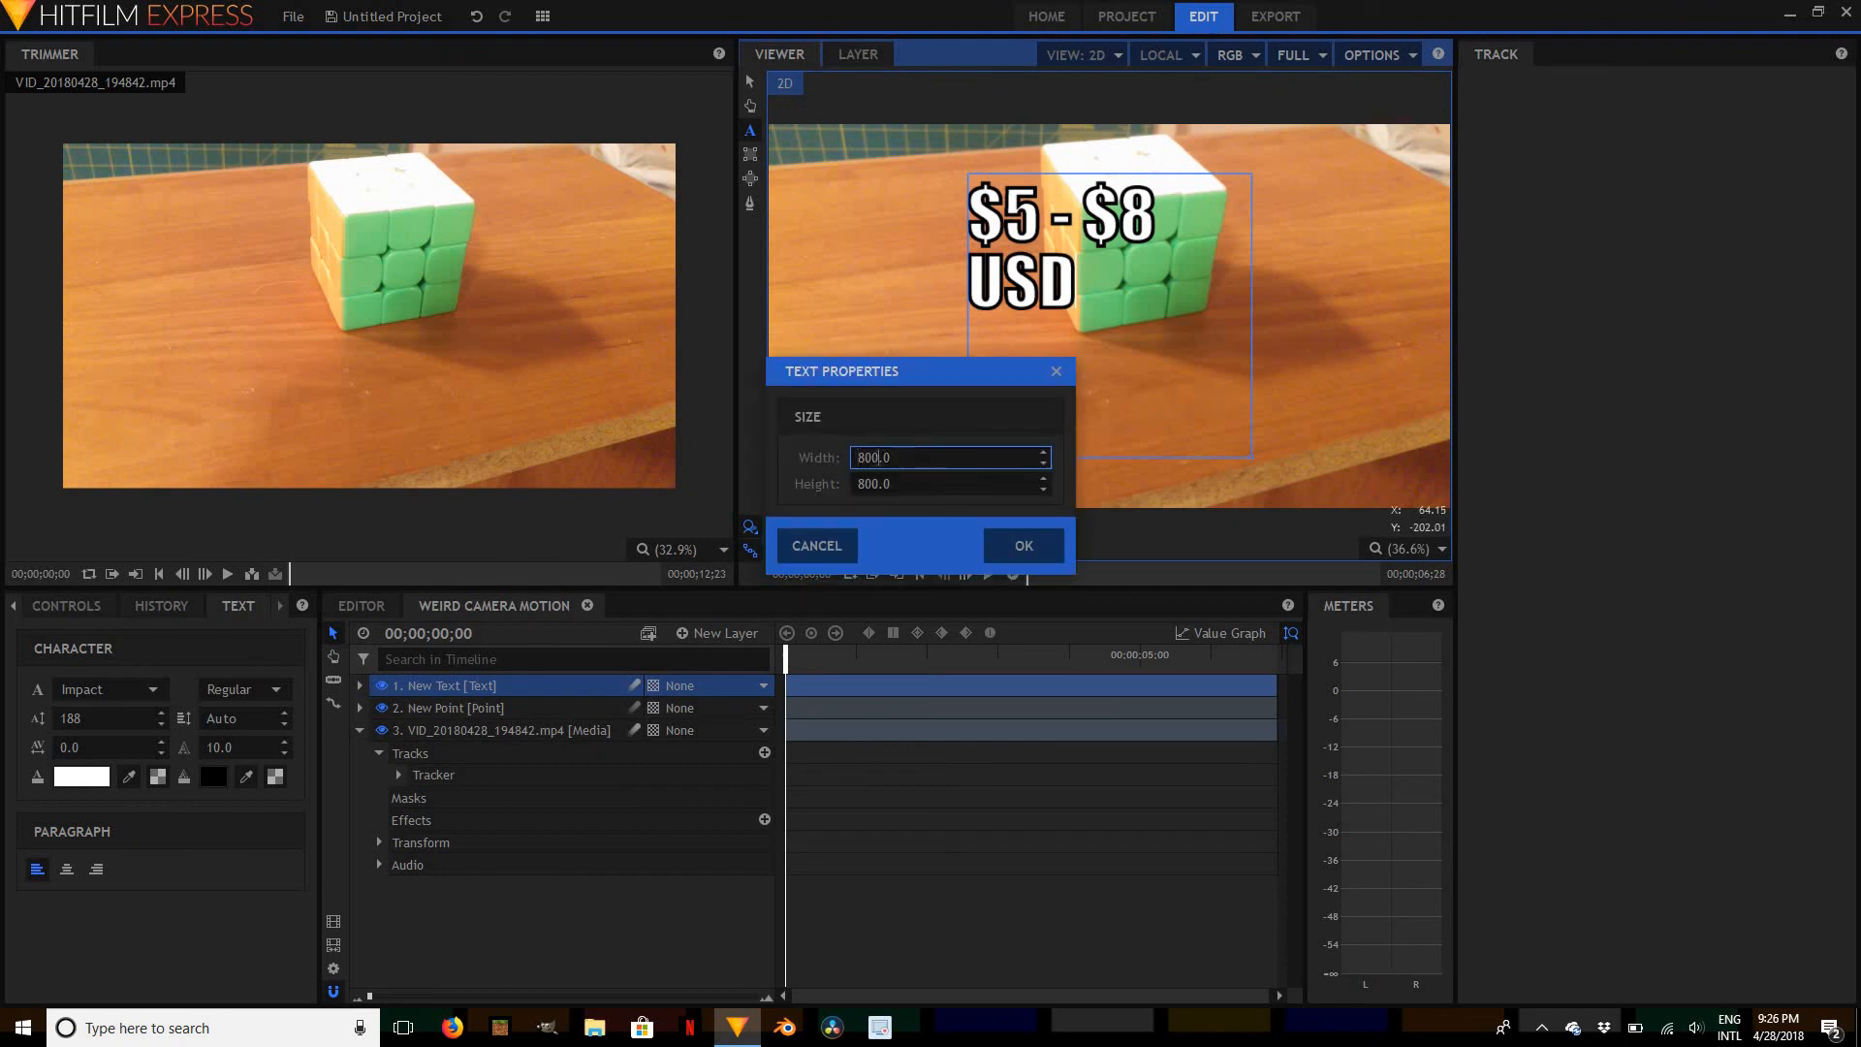
pyautogui.moveTo(875, 458); pyautogui.dragTo(866, 458)
pyautogui.write('50')
pyautogui.press('Return')
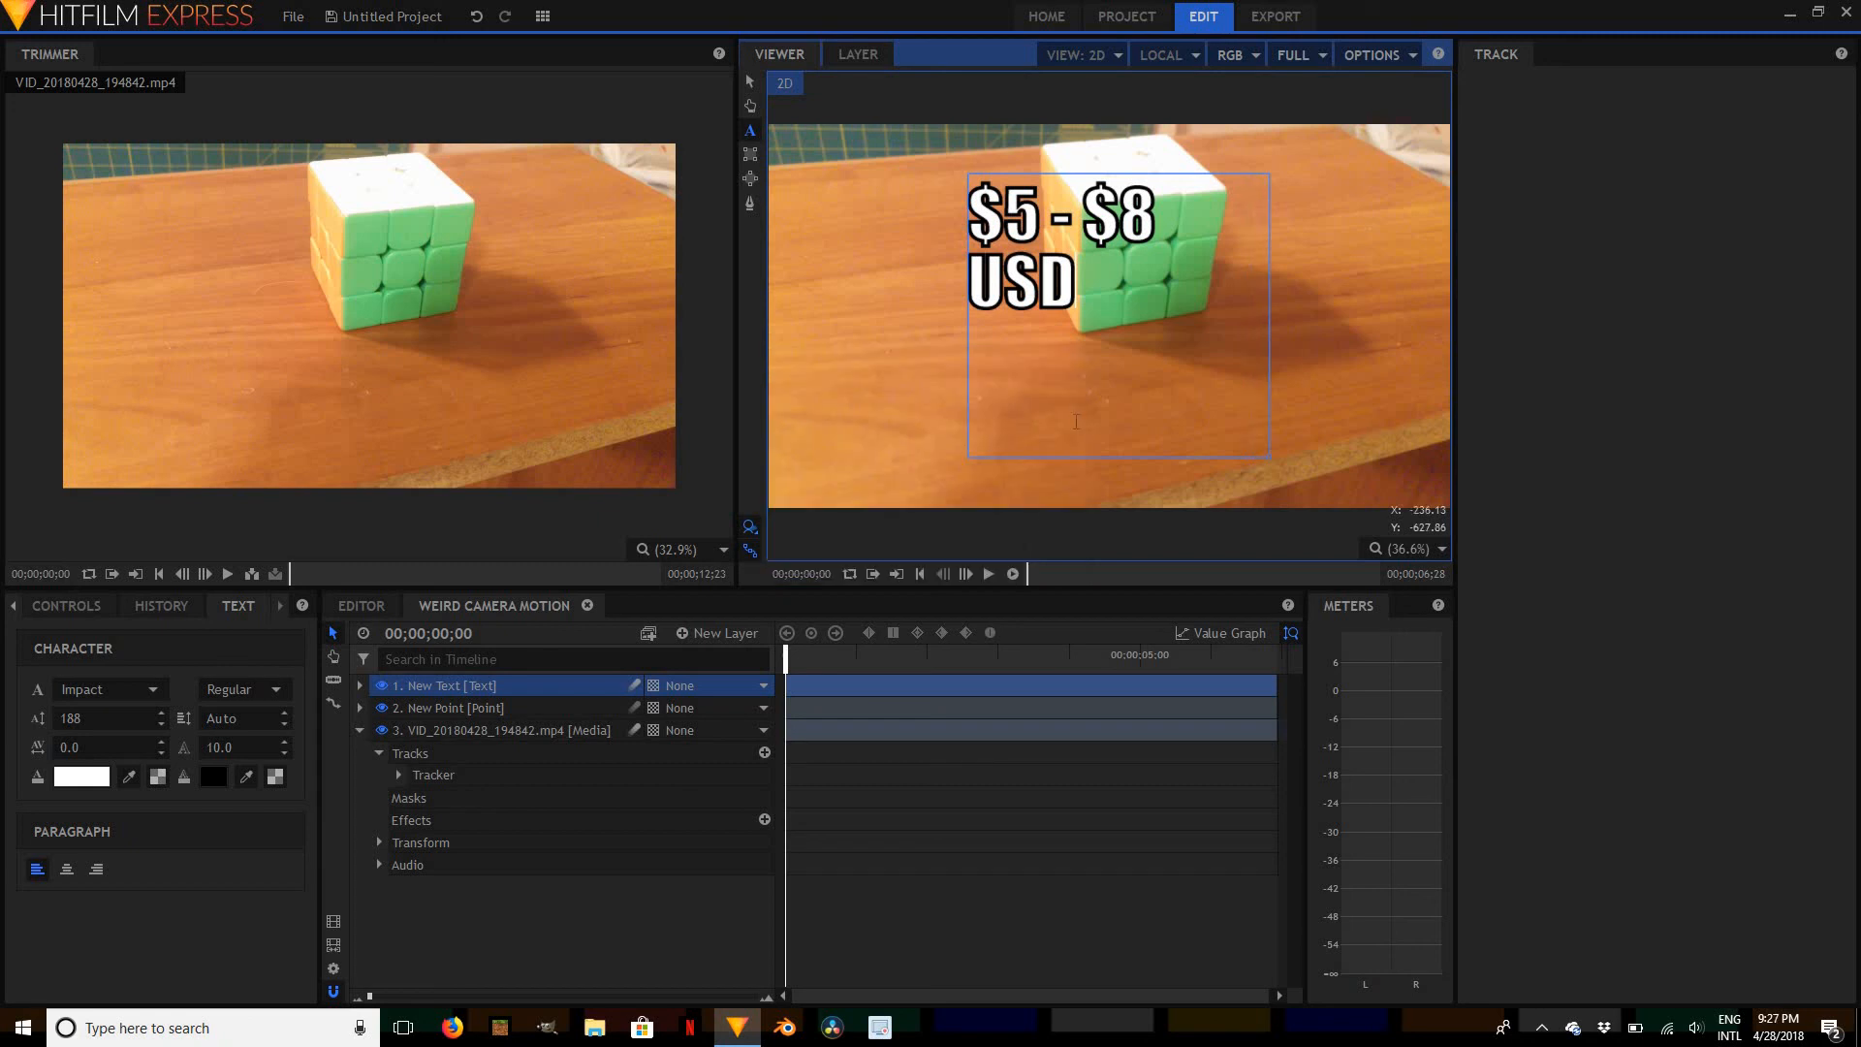
# Widen the text layer further so that "$5 - $8 USD" fits on a single line
pyautogui.rightClick(1097, 355)
pyautogui.click(1124, 346)
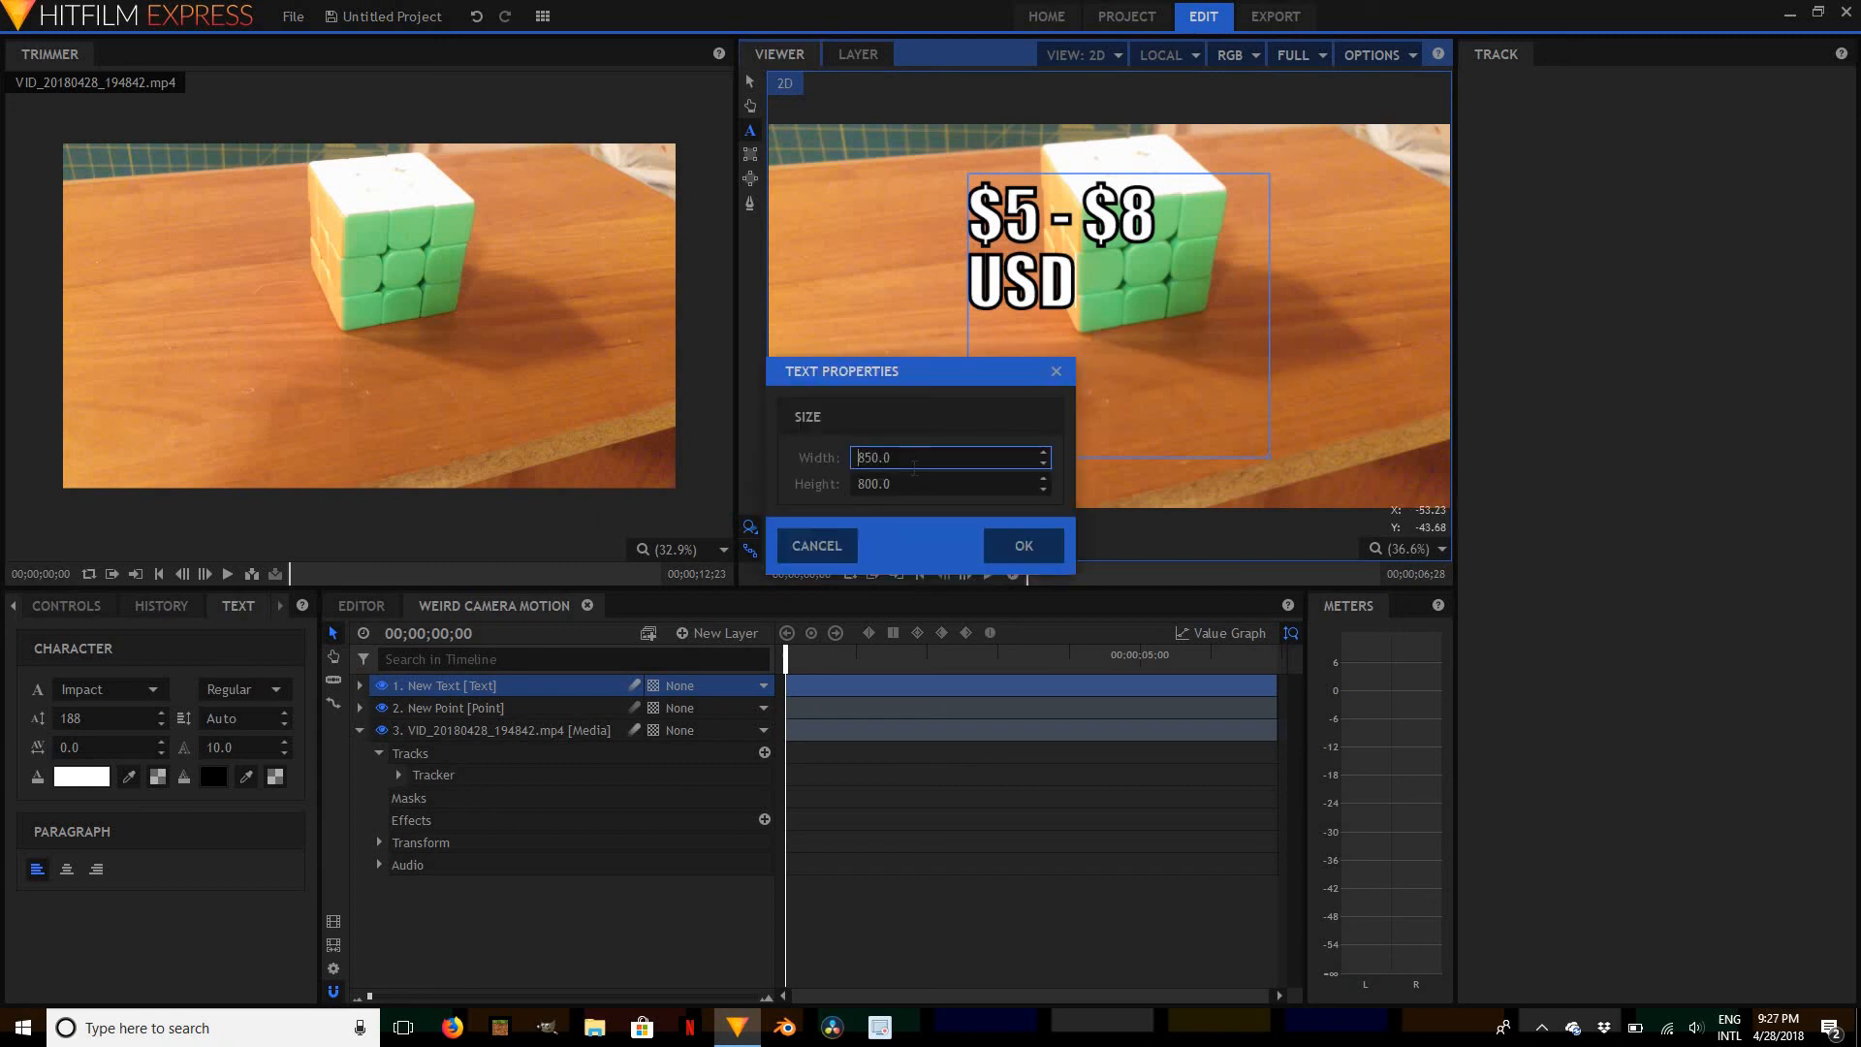
pyautogui.moveTo(896, 458); pyautogui.dragTo(812, 453)
pyautogui.click(1014, 543)
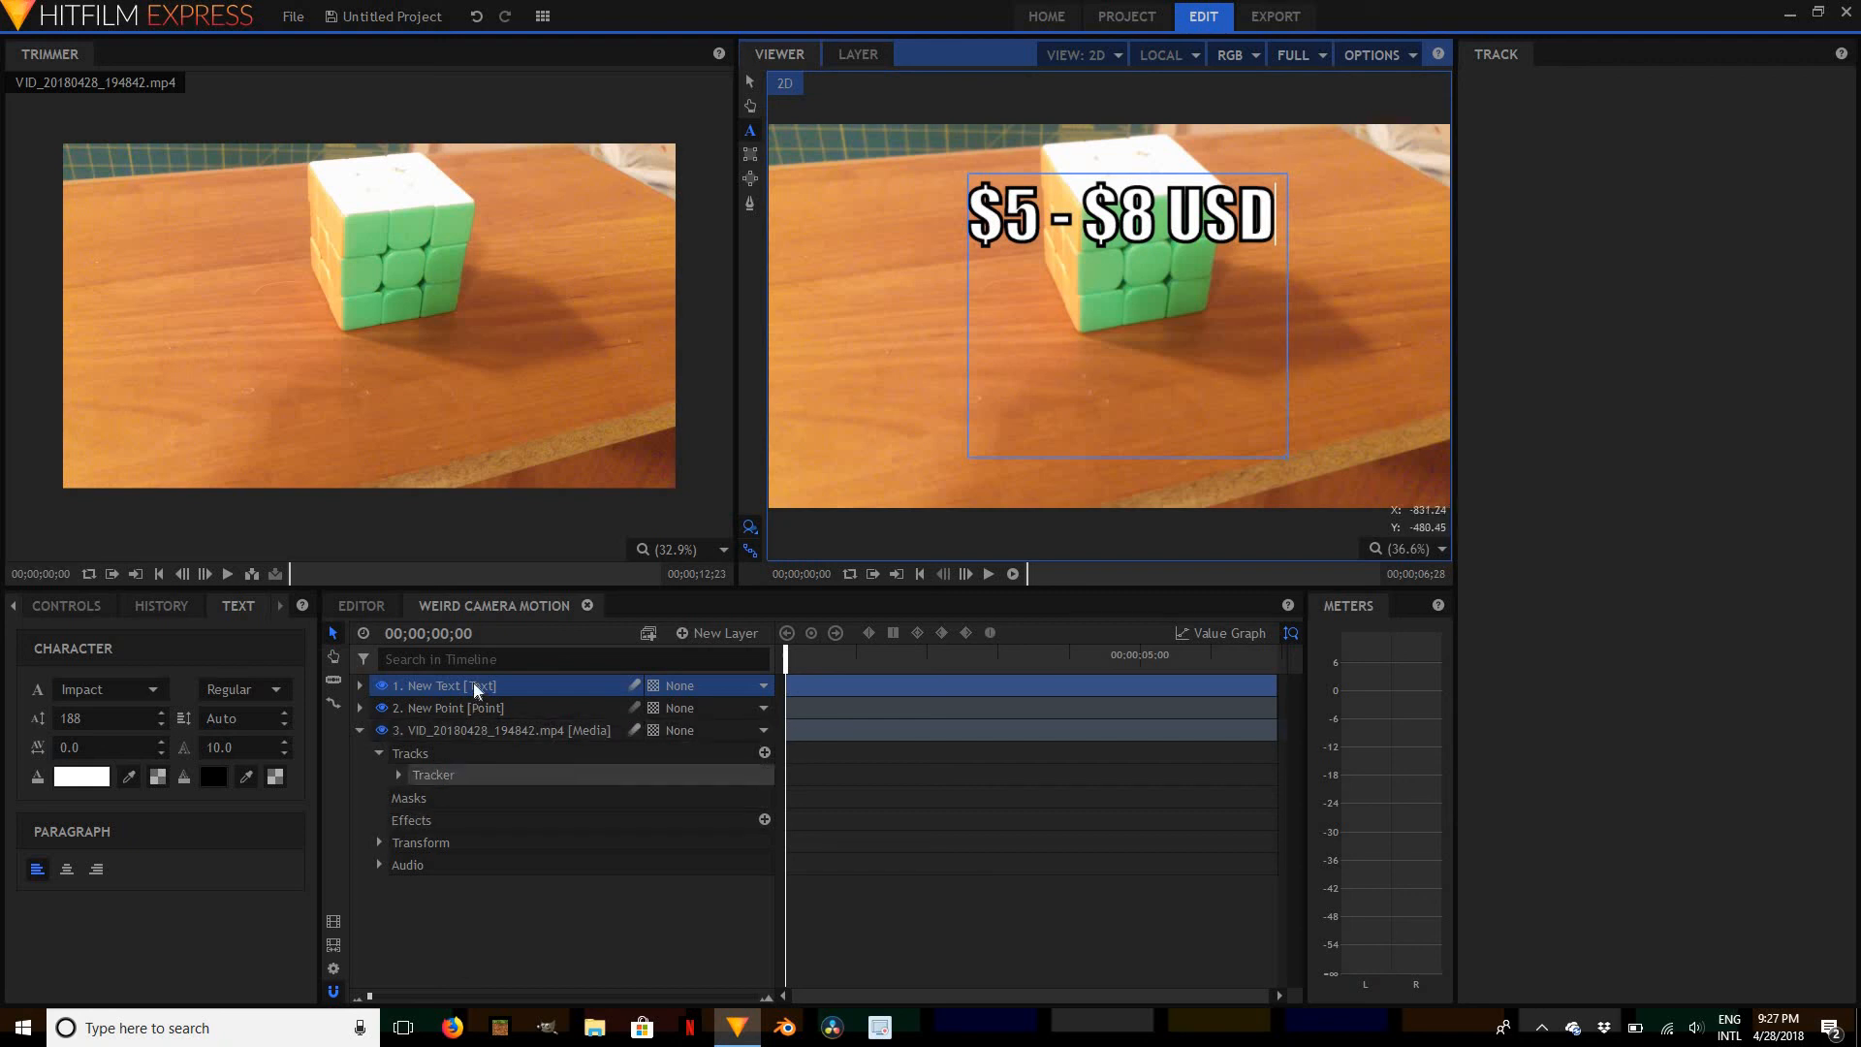
# Scale the text layer to 82% and place it beside the cube at position -510, -74
pyautogui.click(361, 685)
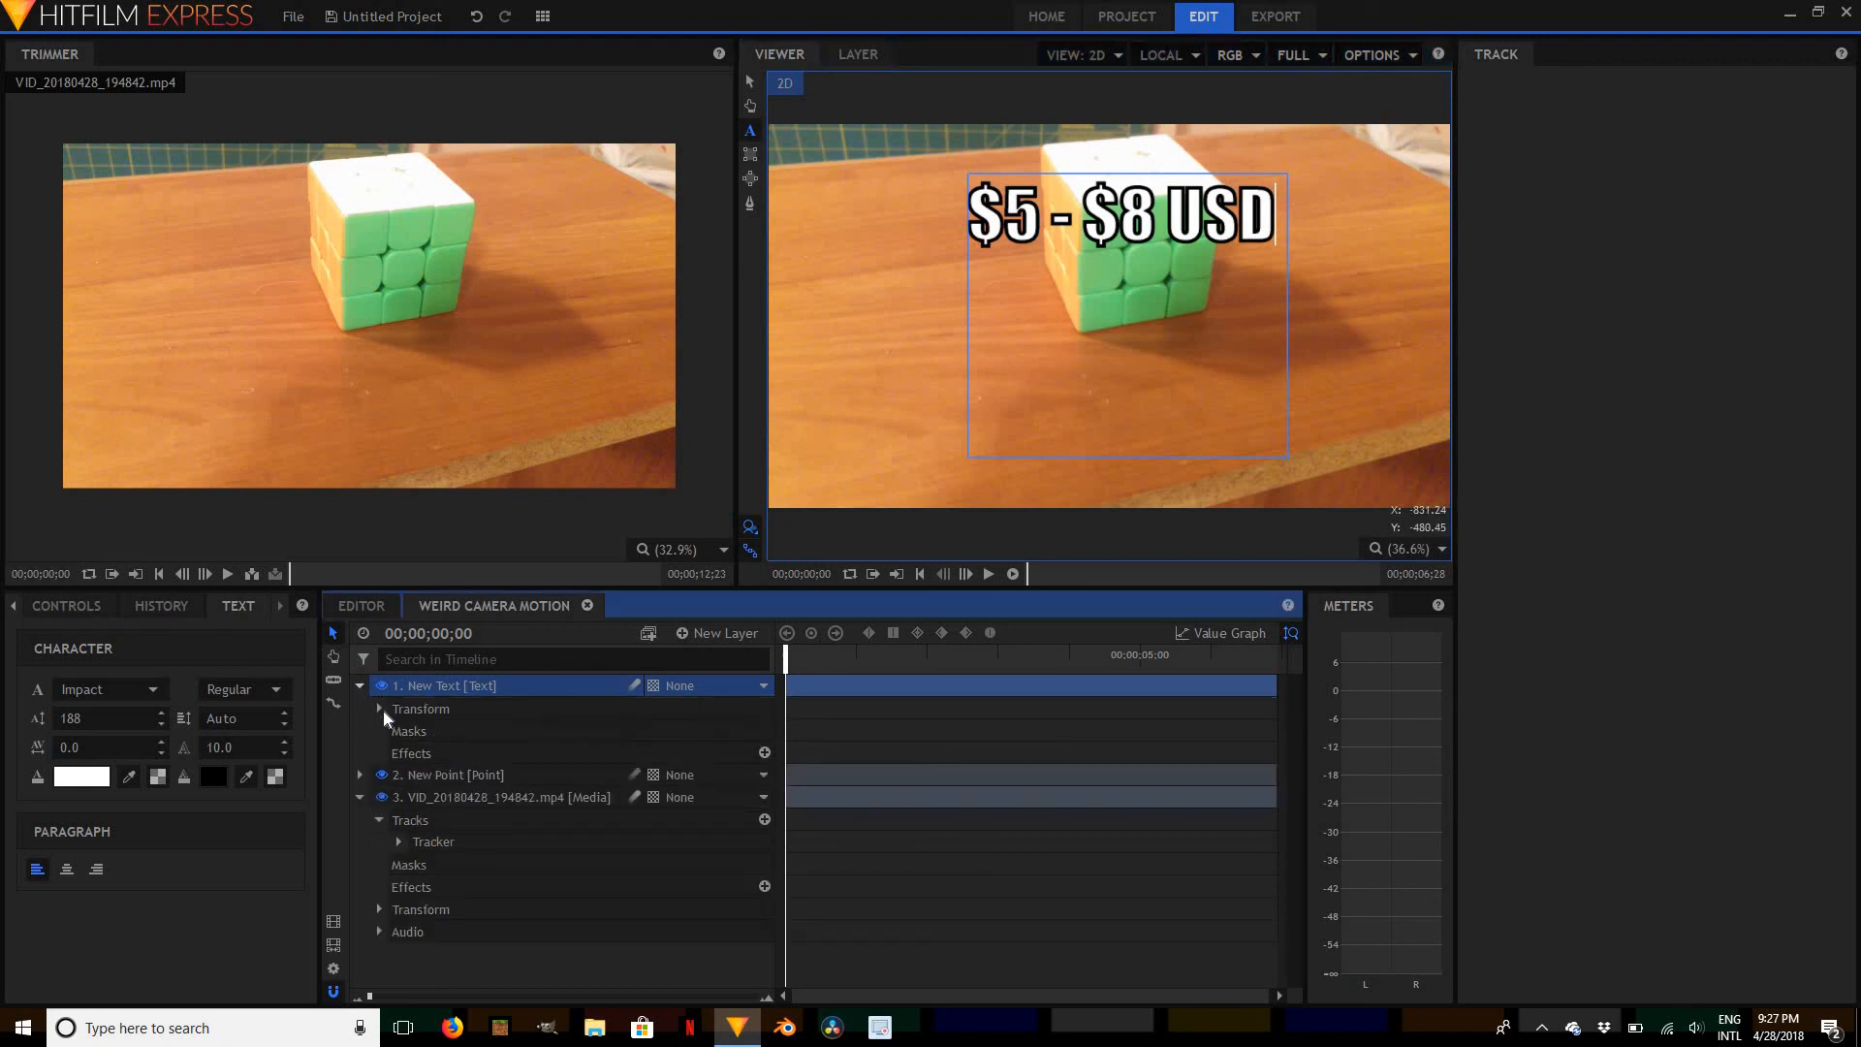
pyautogui.click(379, 708)
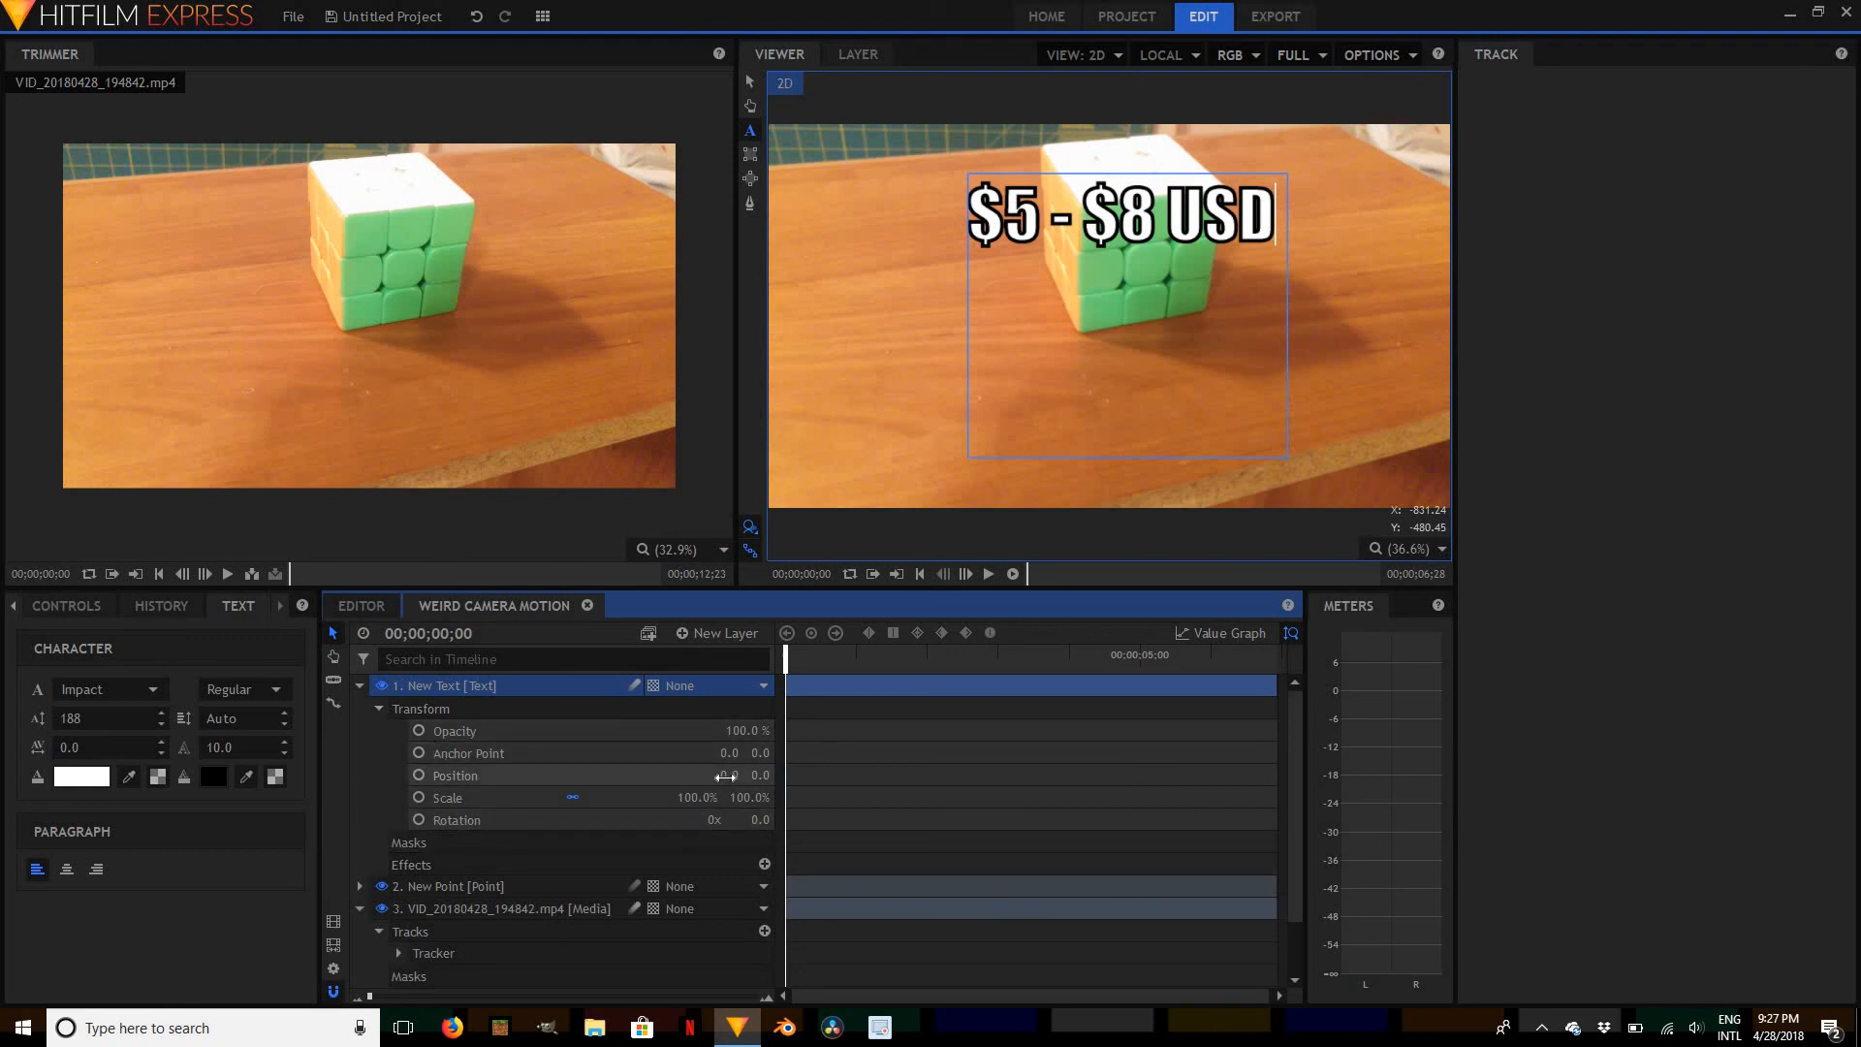
pyautogui.moveTo(725, 777); pyautogui.dragTo(1437, 776)
pyautogui.moveTo(759, 776); pyautogui.dragTo(636, 775)
pyautogui.moveTo(753, 776); pyautogui.dragTo(96, 775)
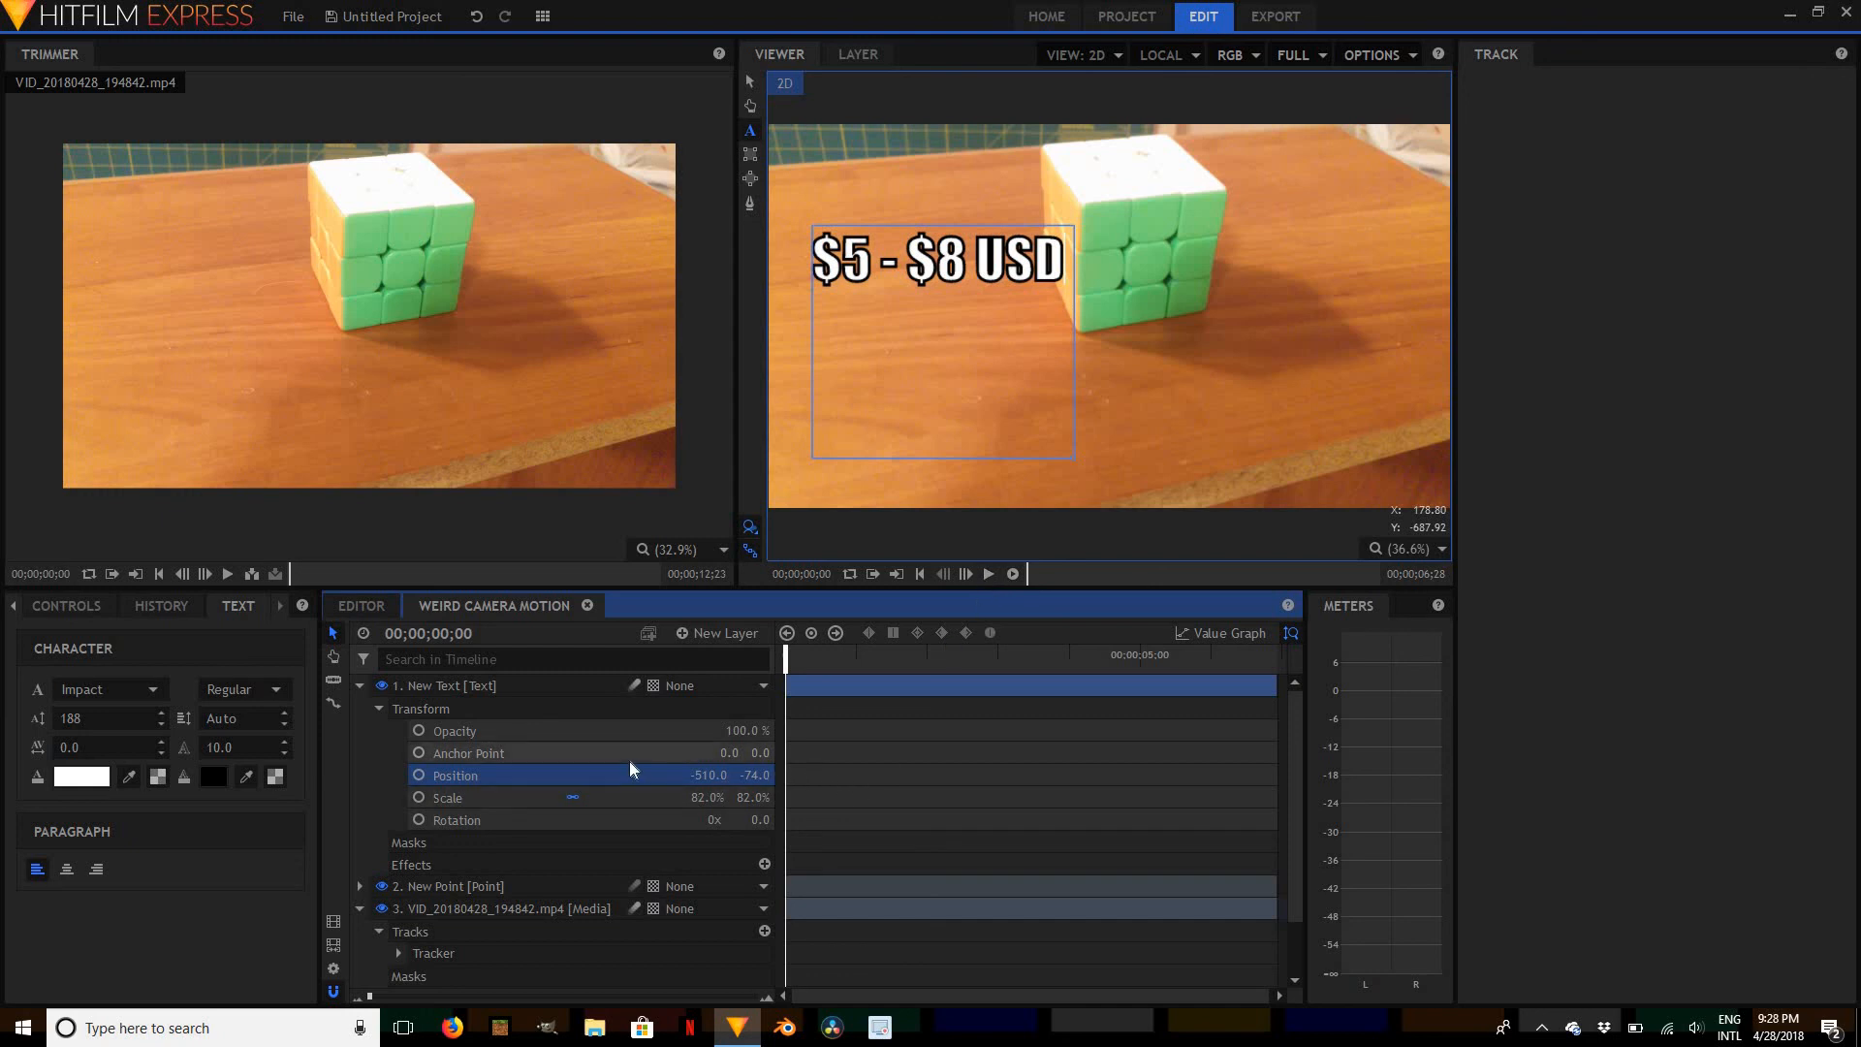
# Parent the text layer to the New Point layer and play the shot to check how the text follows the cube
pyautogui.click(702, 685)
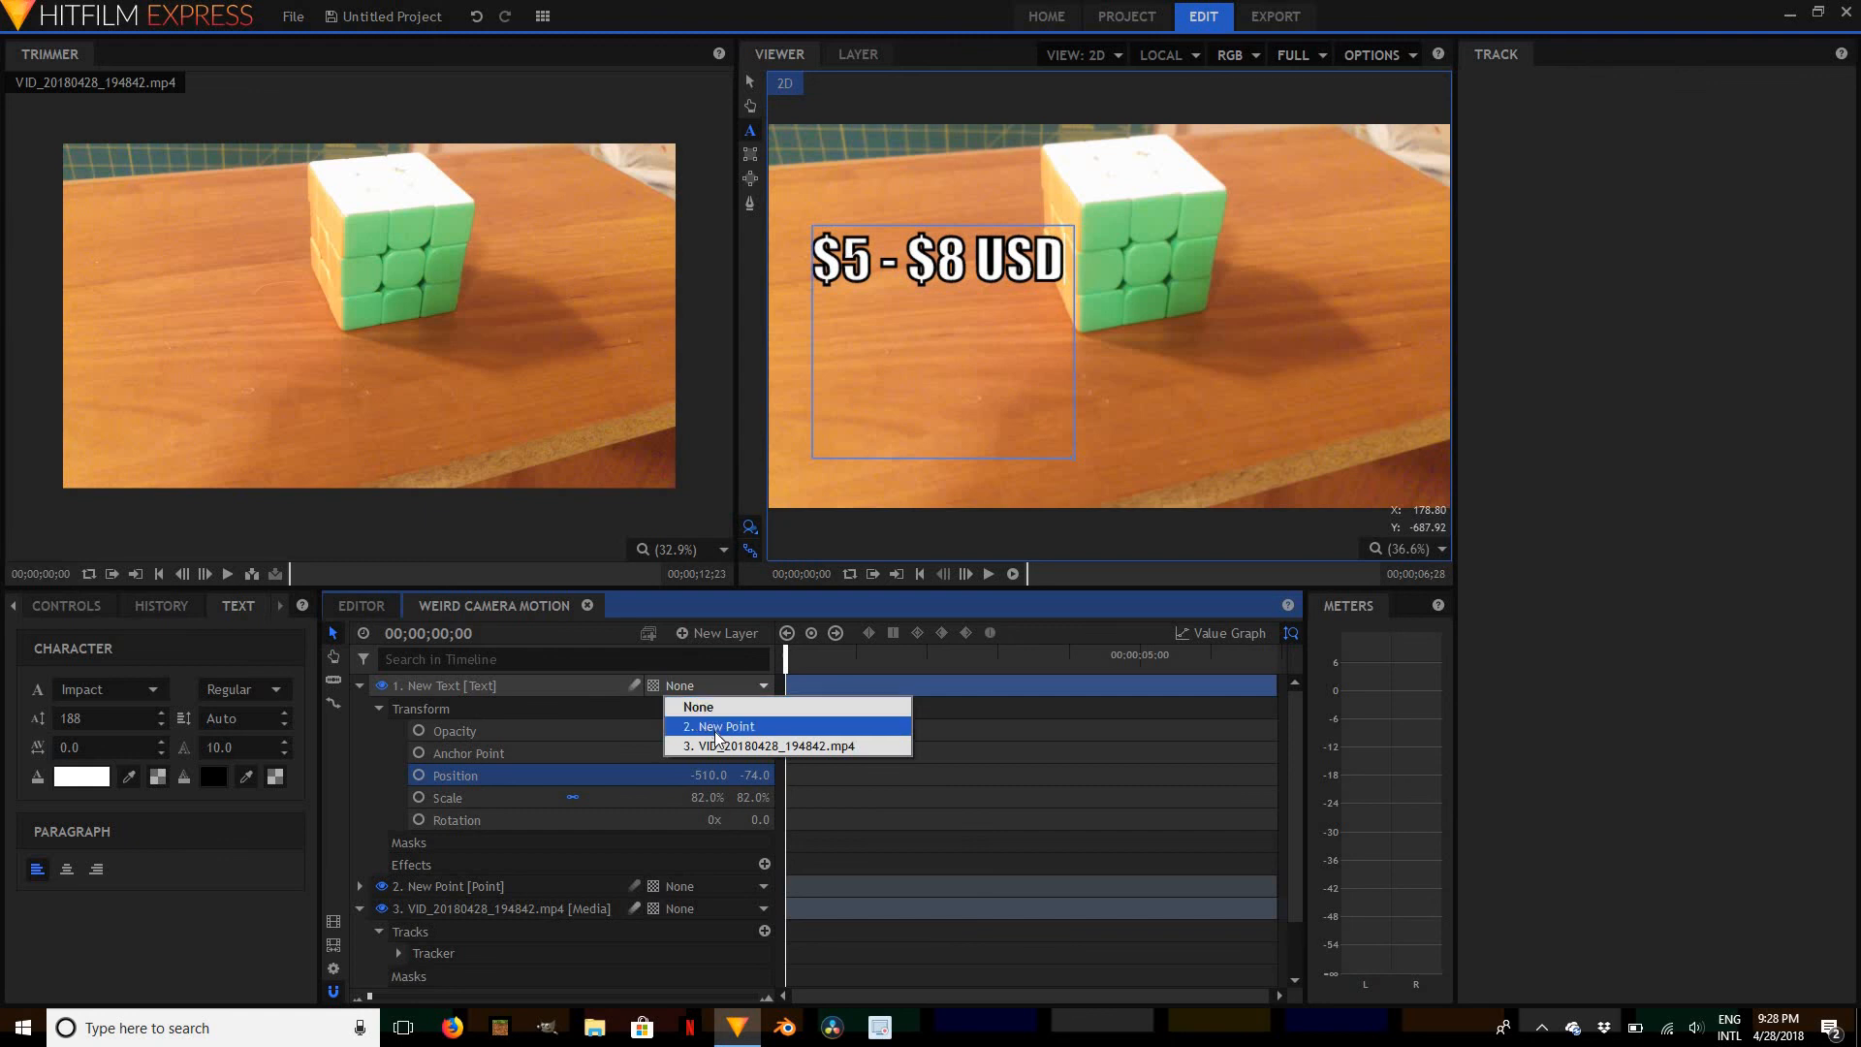
pyautogui.click(720, 727)
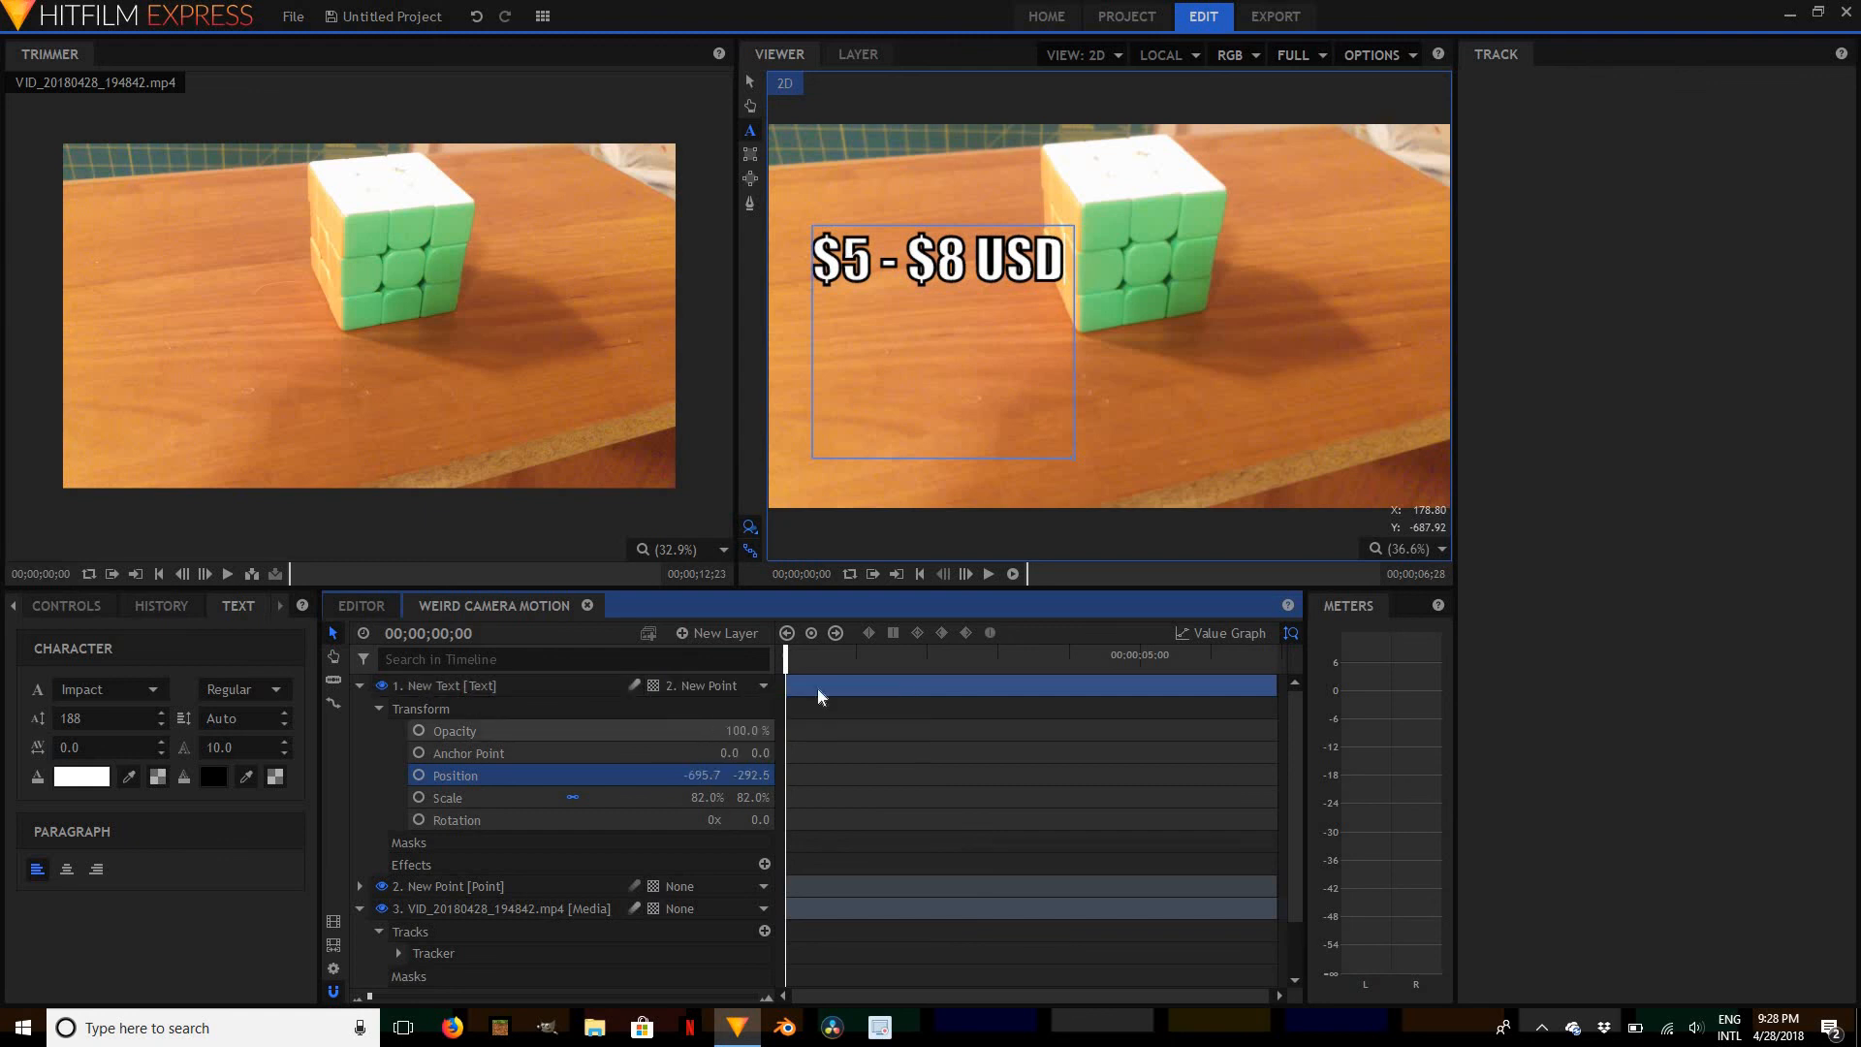
pyautogui.click(984, 573)
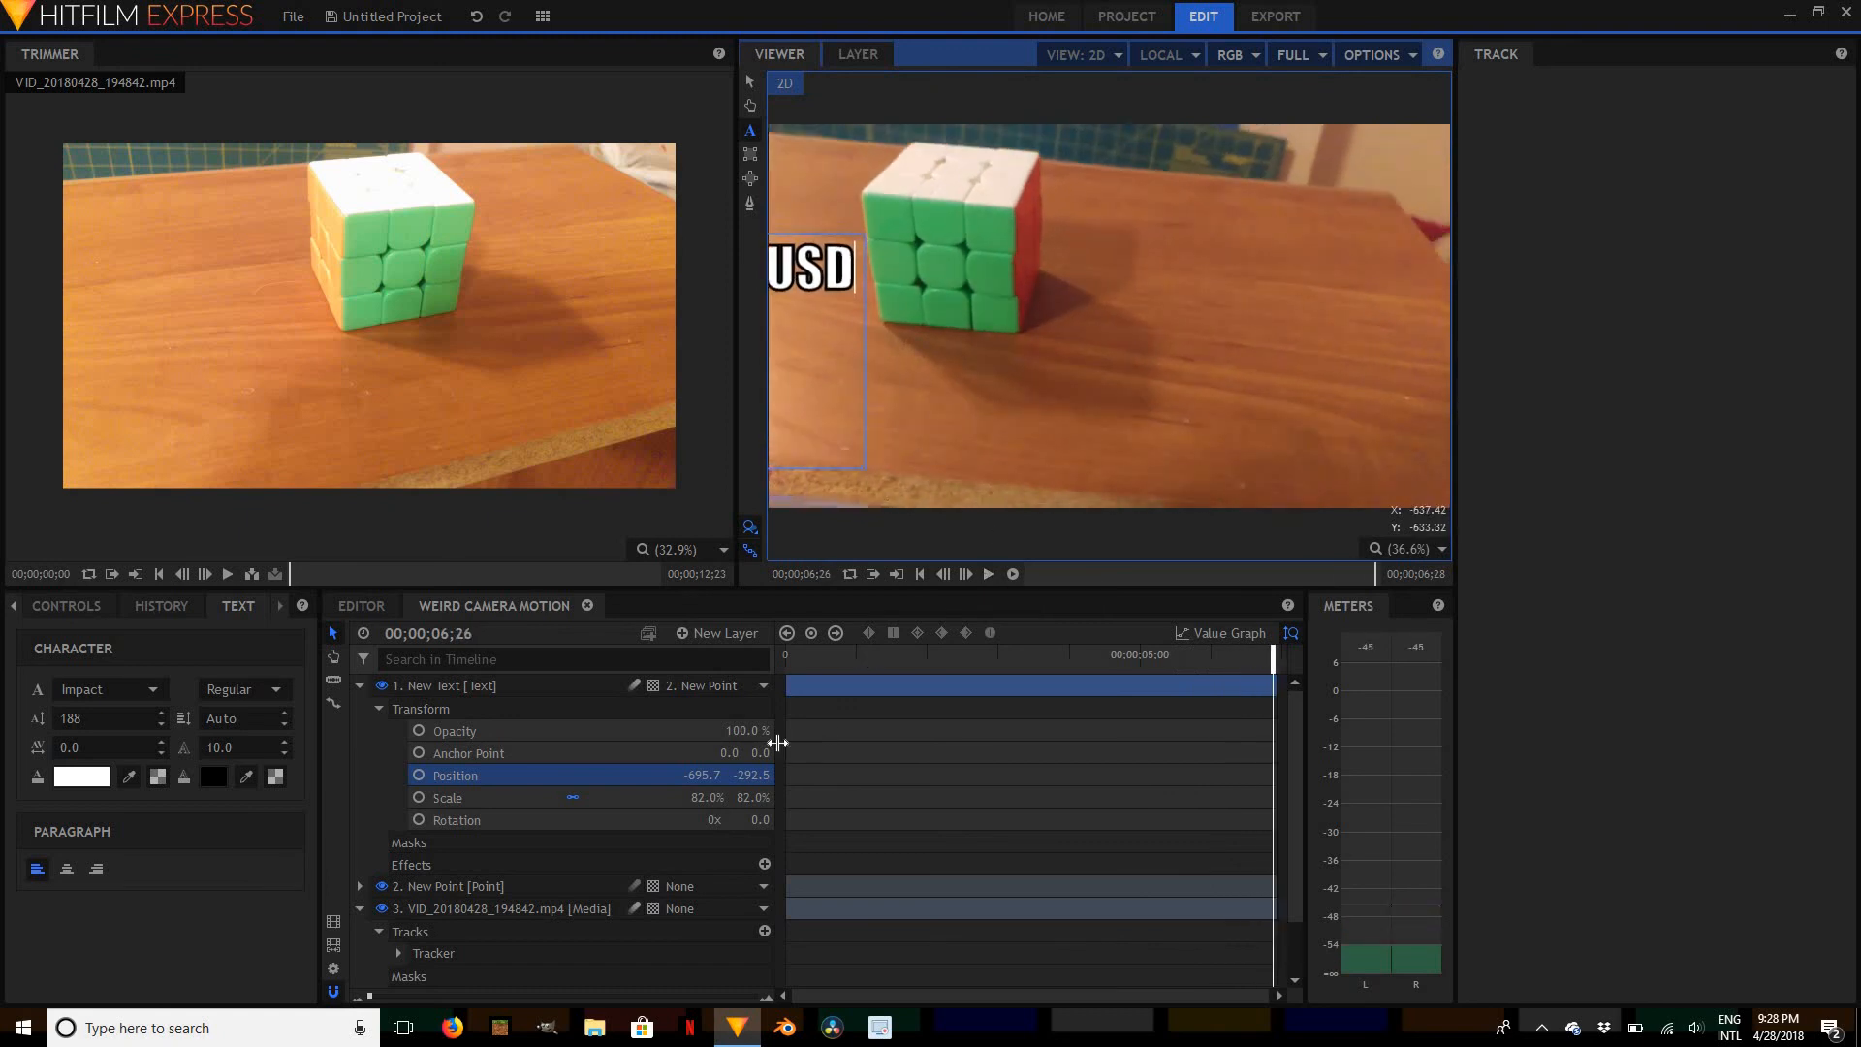
# Set the text layer's X position to 556.2, on the other side of the cube, and replay the shot from the start
pyautogui.moveTo(702, 776); pyautogui.dragTo(651, 768)
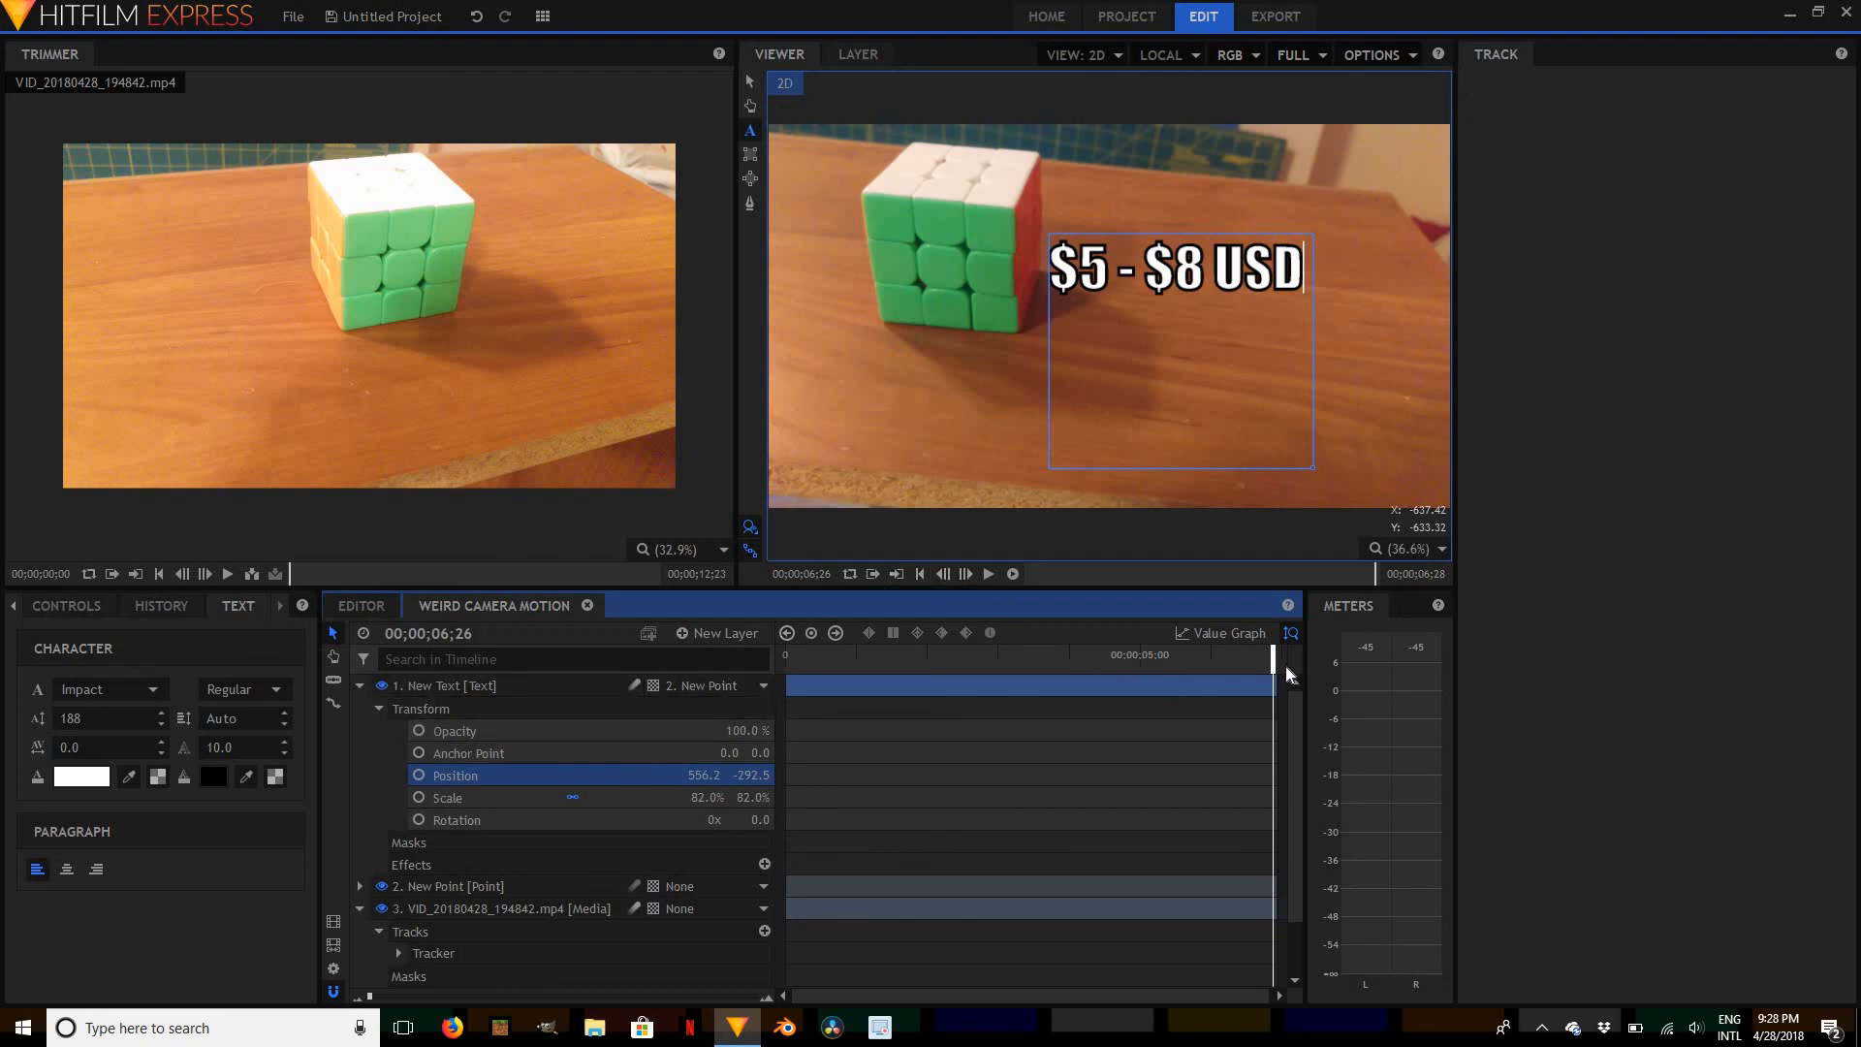
pyautogui.moveTo(1272, 670); pyautogui.dragTo(58, 651)
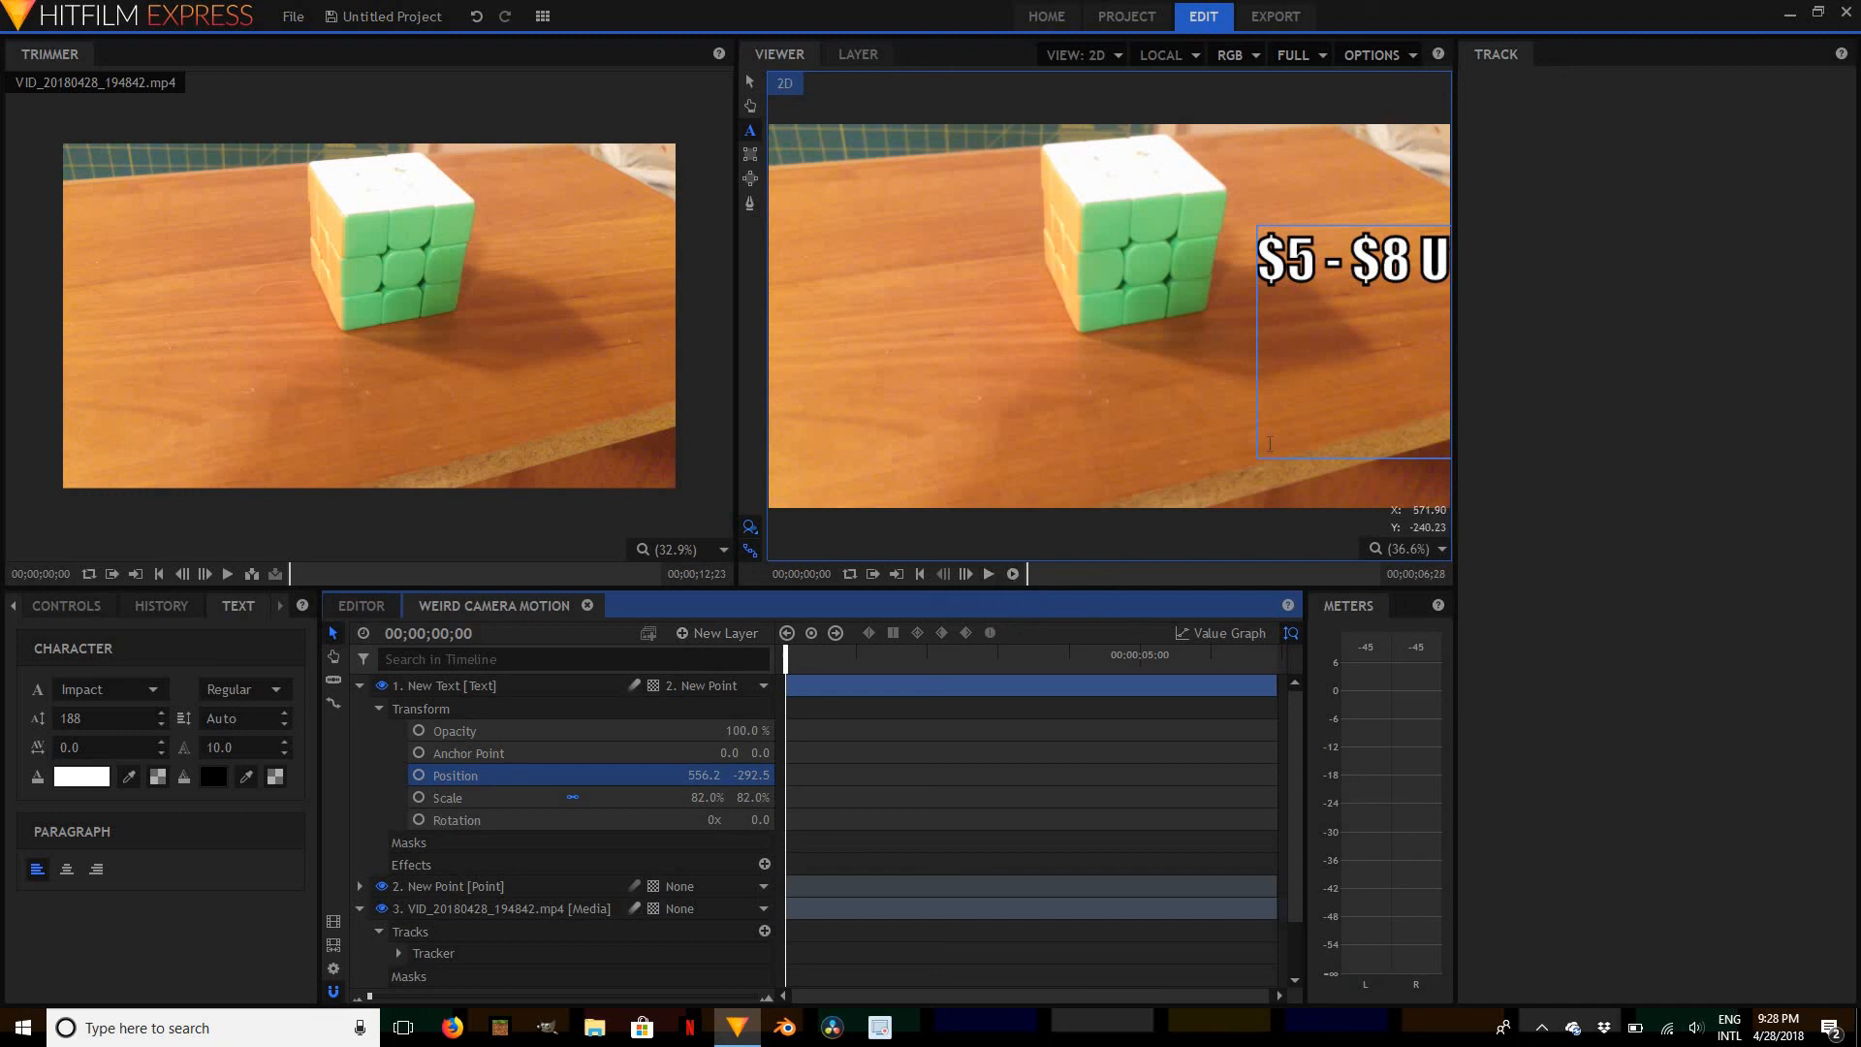
pyautogui.click(987, 574)
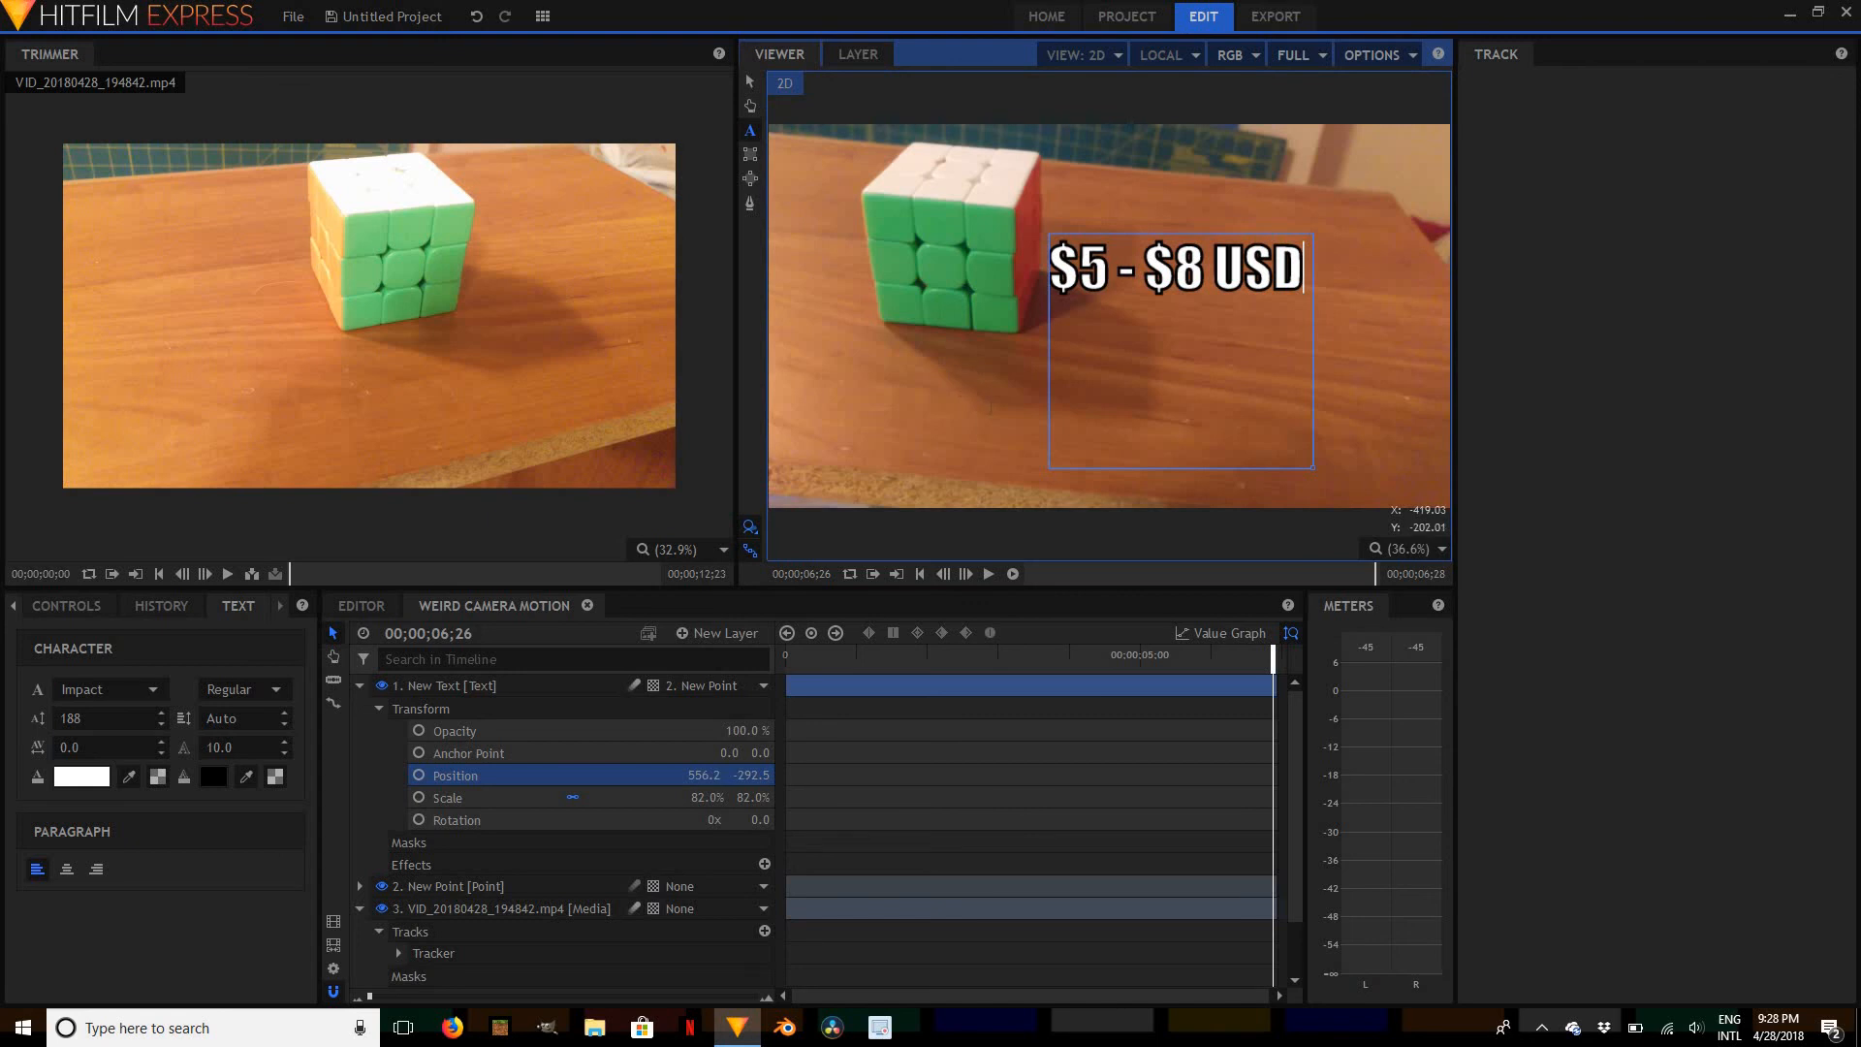
# Close the weird camera motion shot and play the whole edit from the start of the editor timeline
pyautogui.click(586, 606)
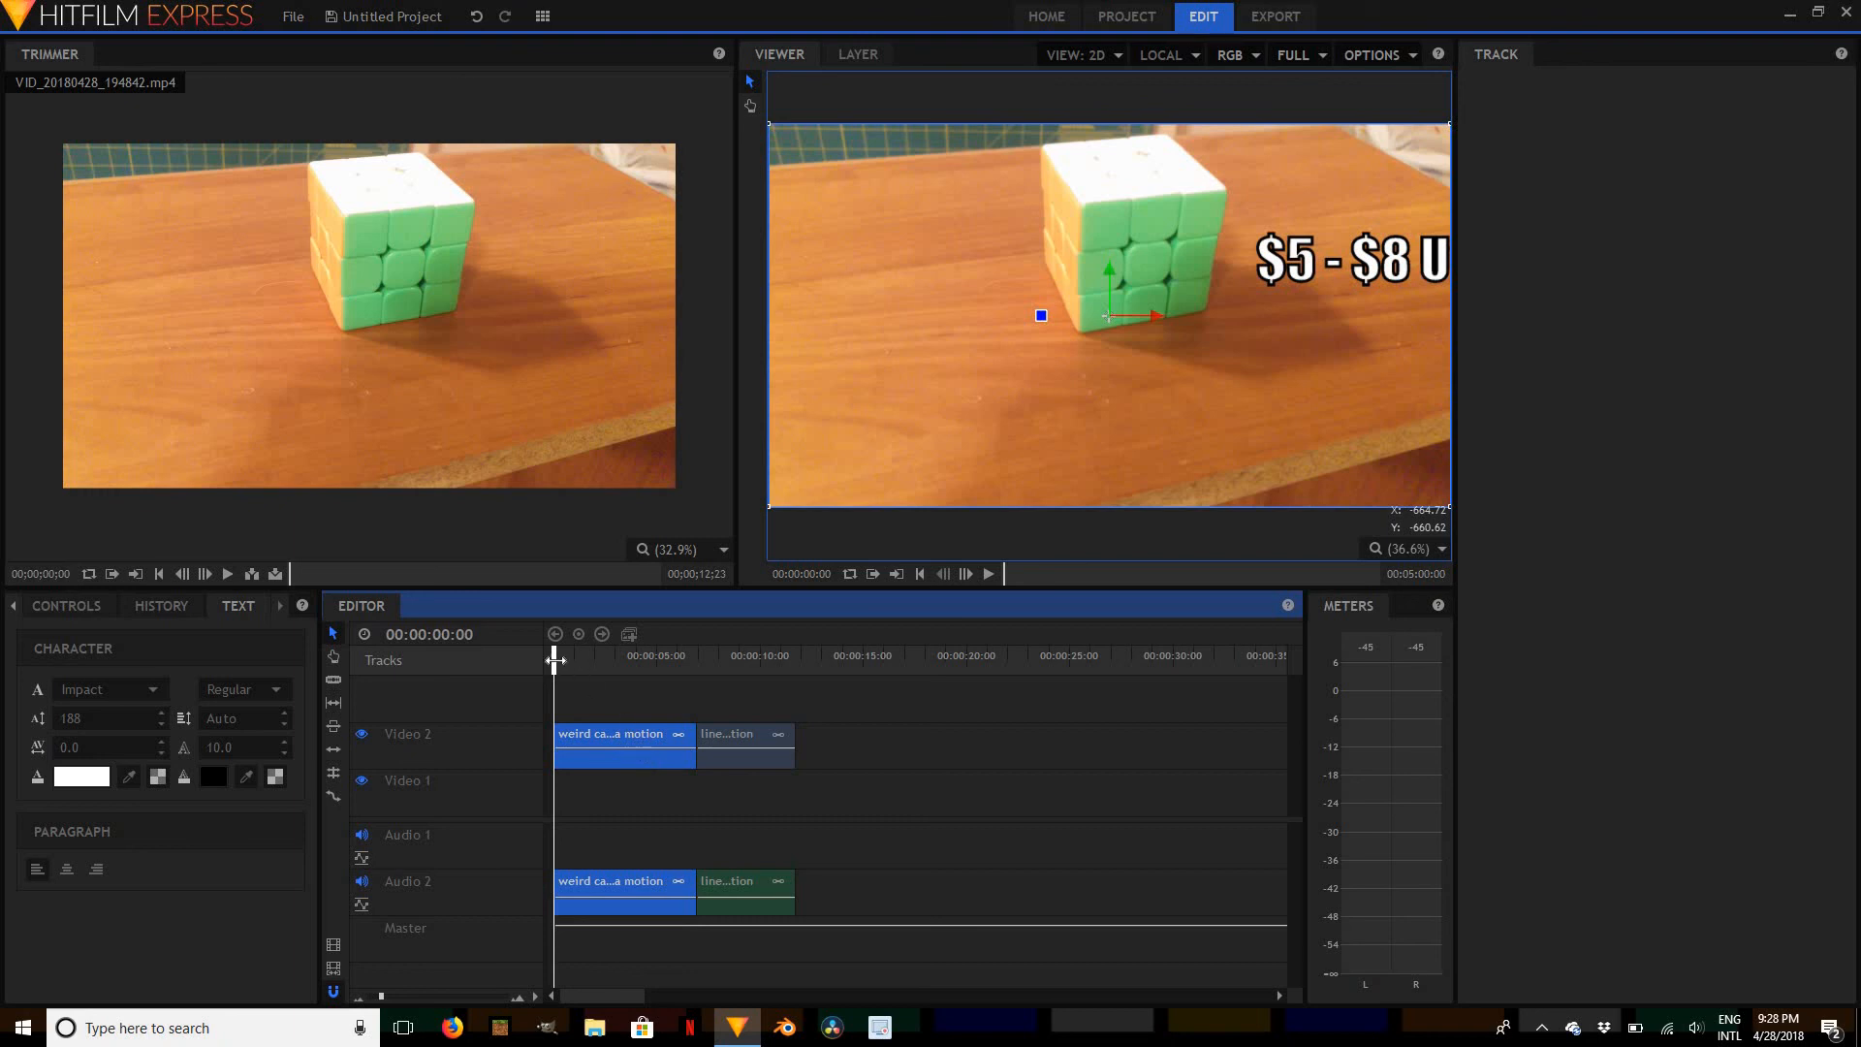
pyautogui.moveTo(578, 668); pyautogui.dragTo(395, 691)
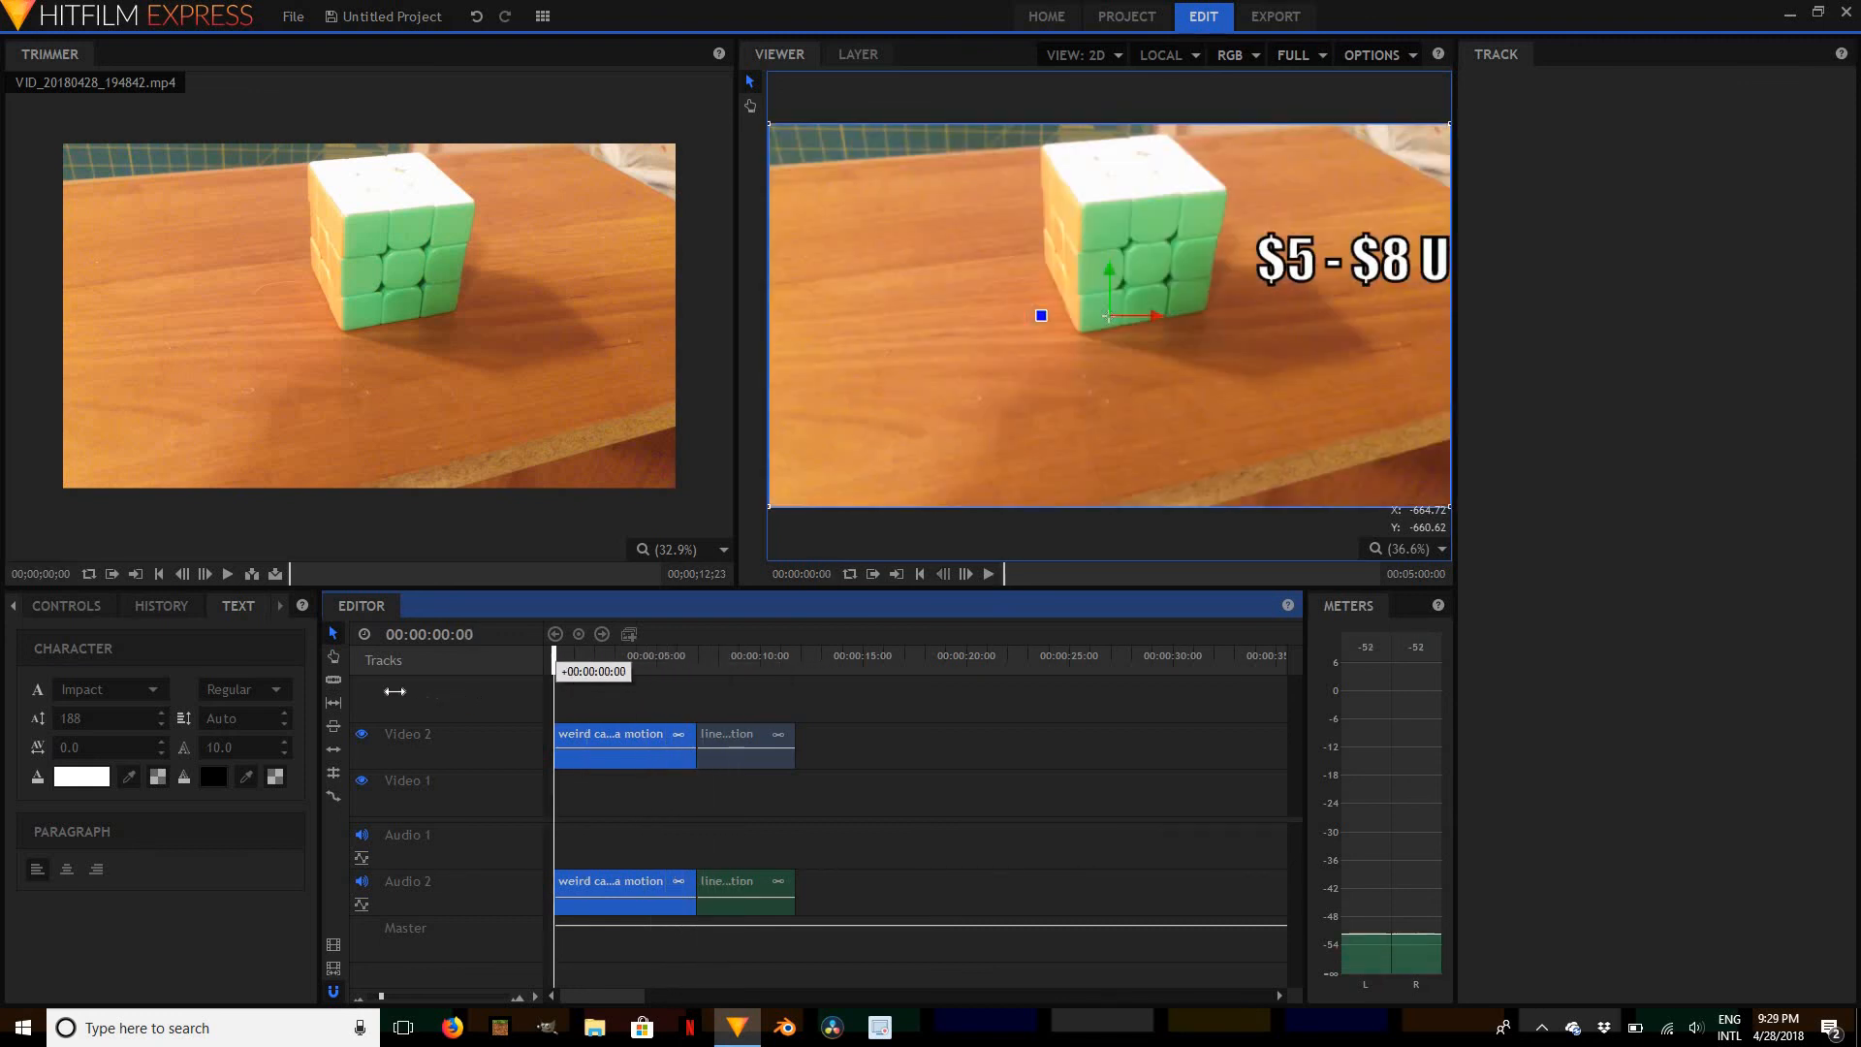
pyautogui.click(986, 574)
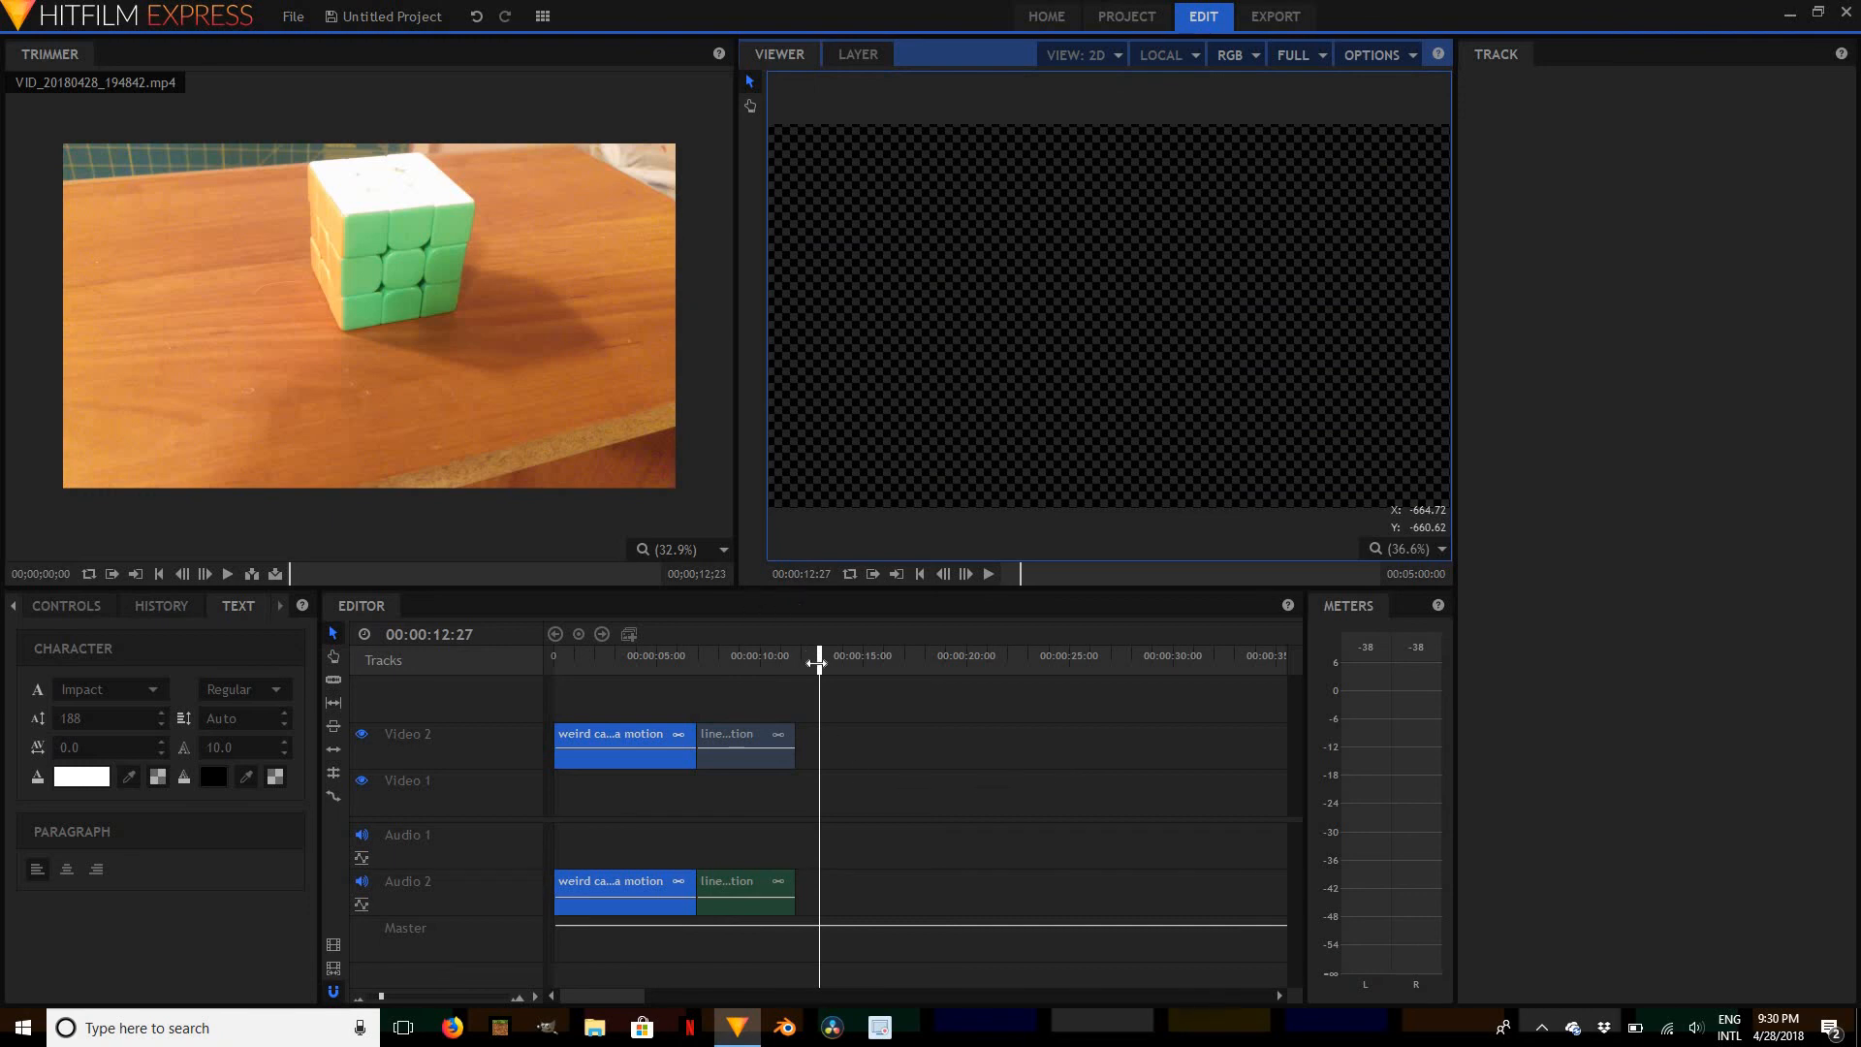
# Replay the first clip from the timeline's start, stop it, and scrub into the second clip to 00:00:09:25
pyautogui.moveTo(727, 693); pyautogui.dragTo(397, 724)
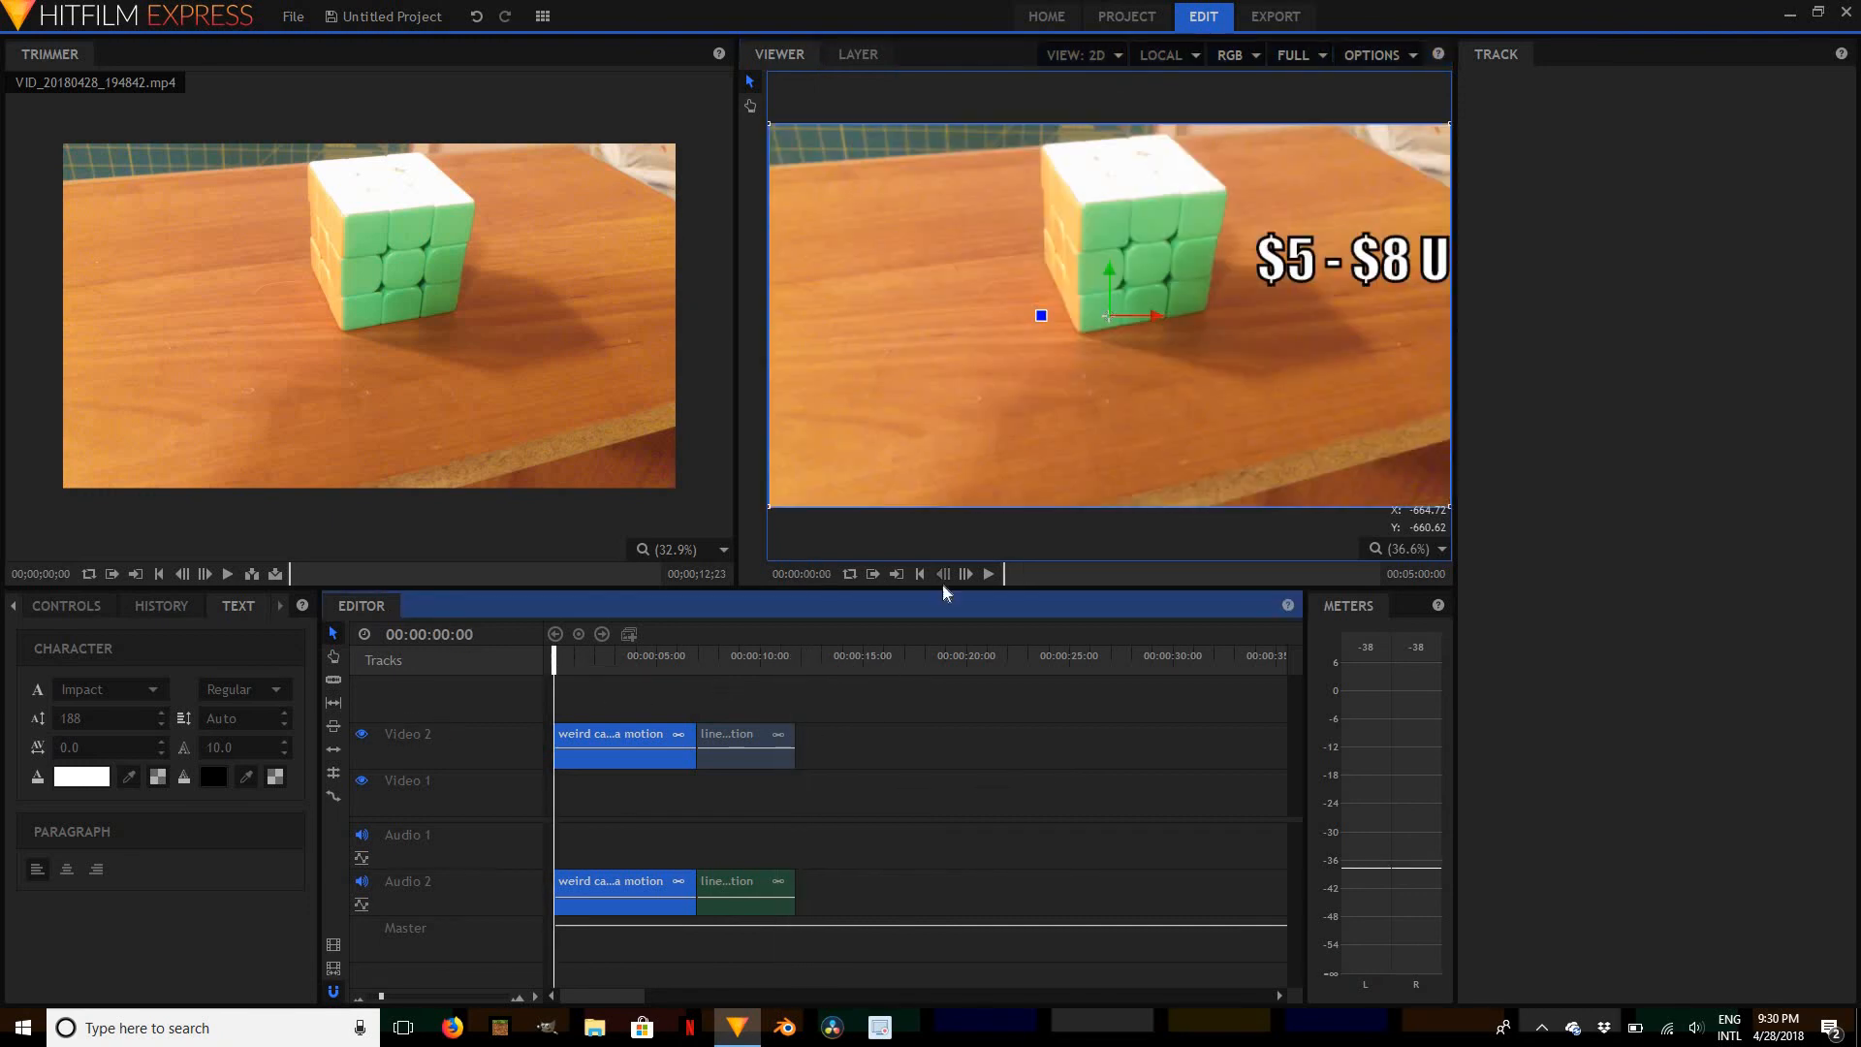
pyautogui.click(988, 573)
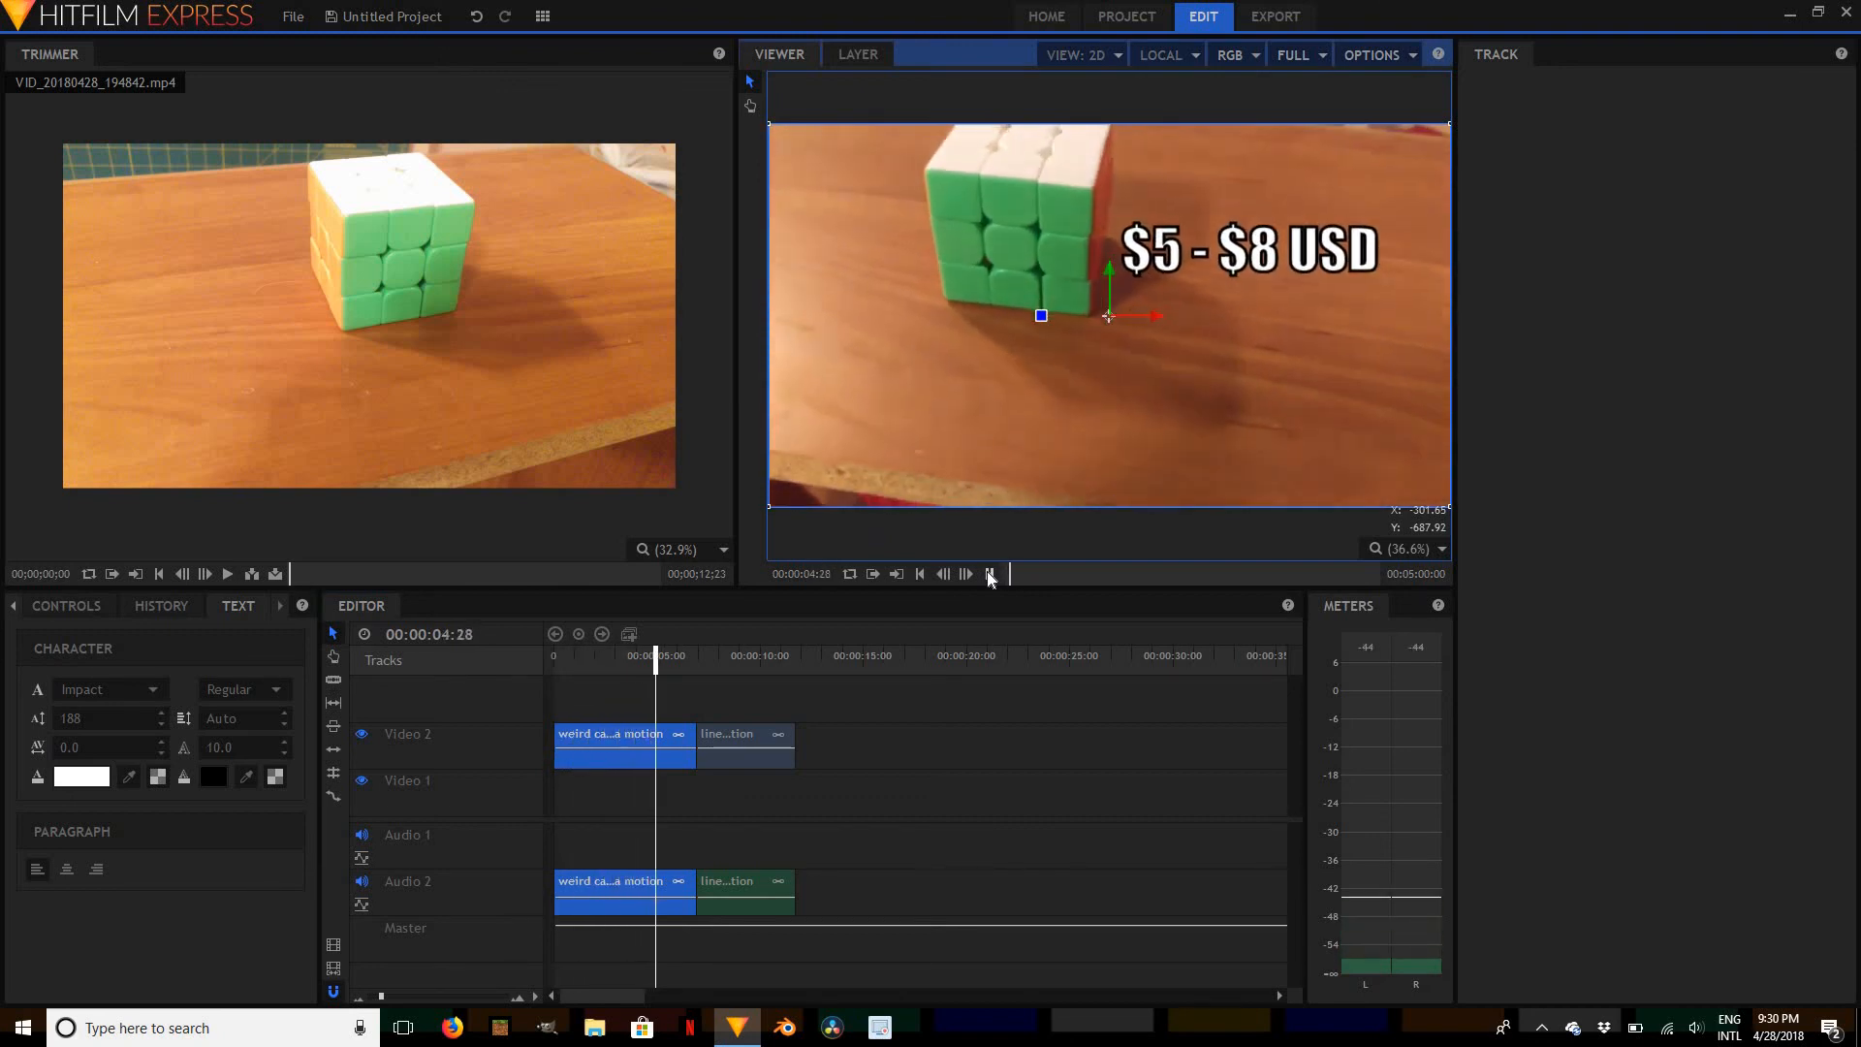
pyautogui.click(990, 575)
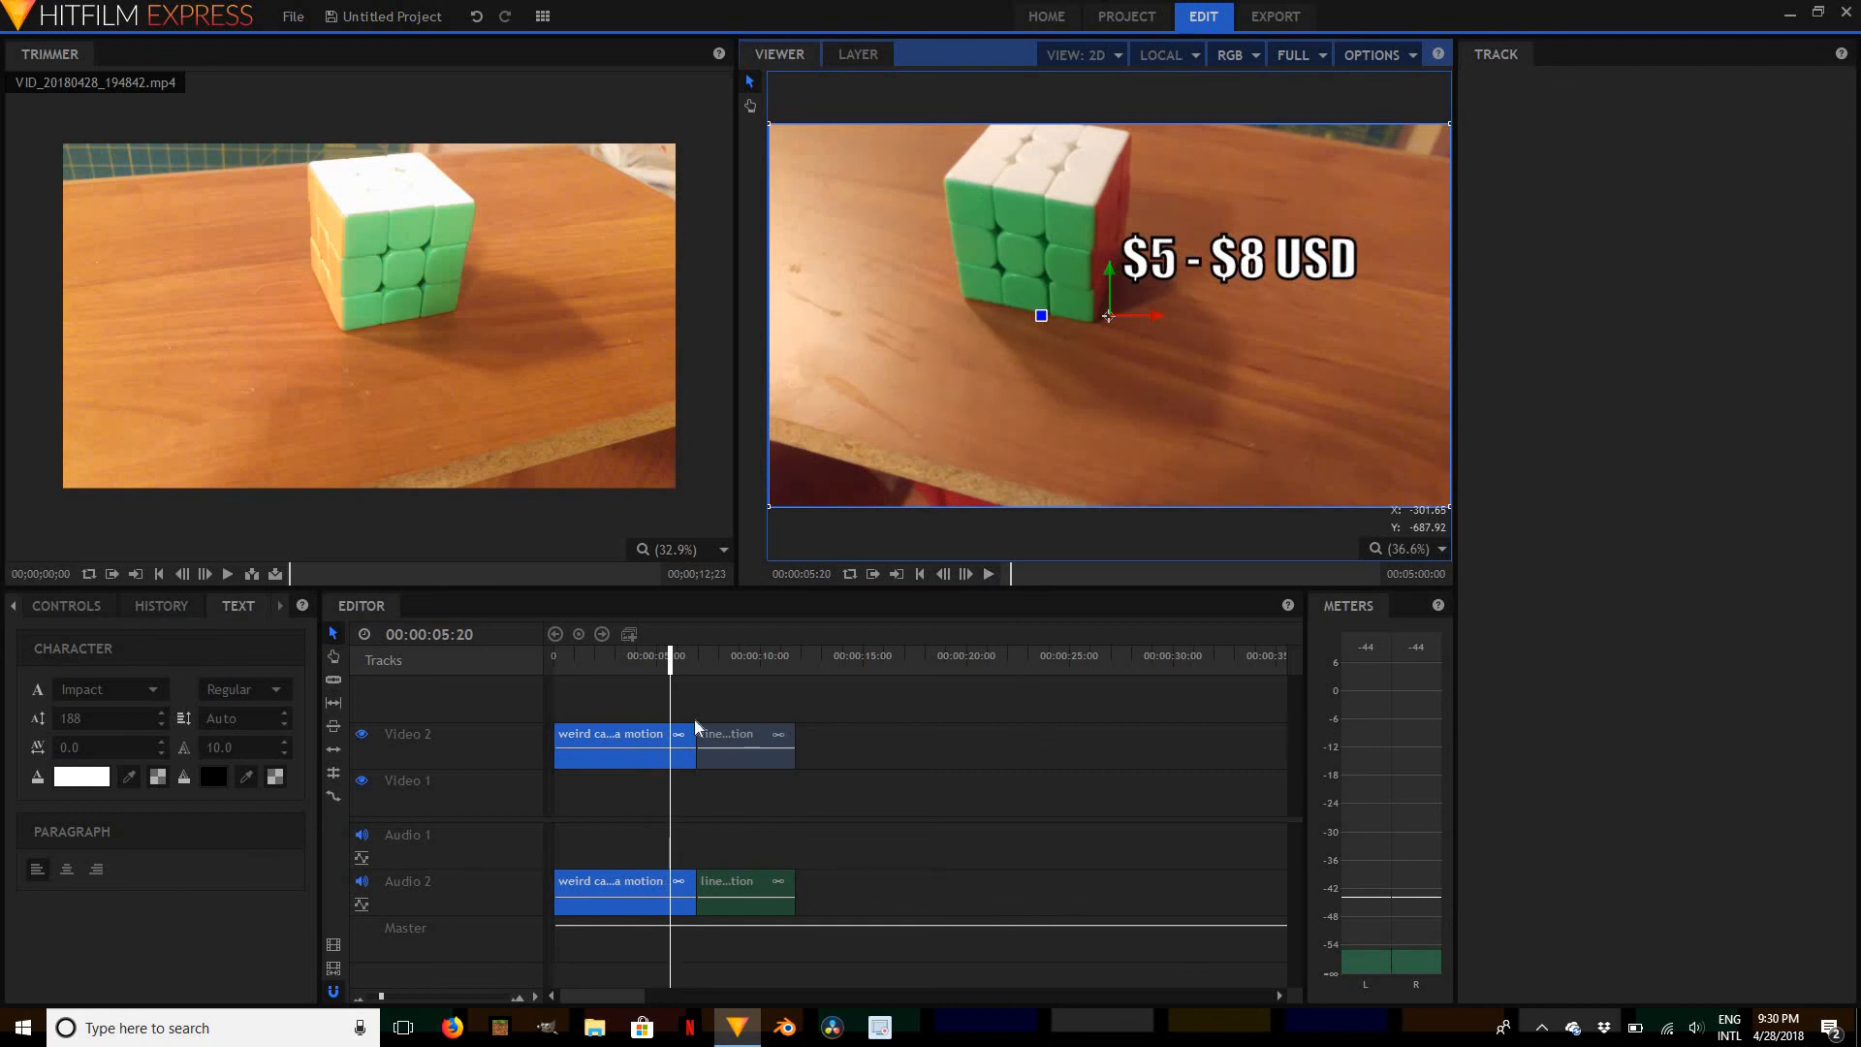
pyautogui.moveTo(670, 662); pyautogui.dragTo(762, 699)
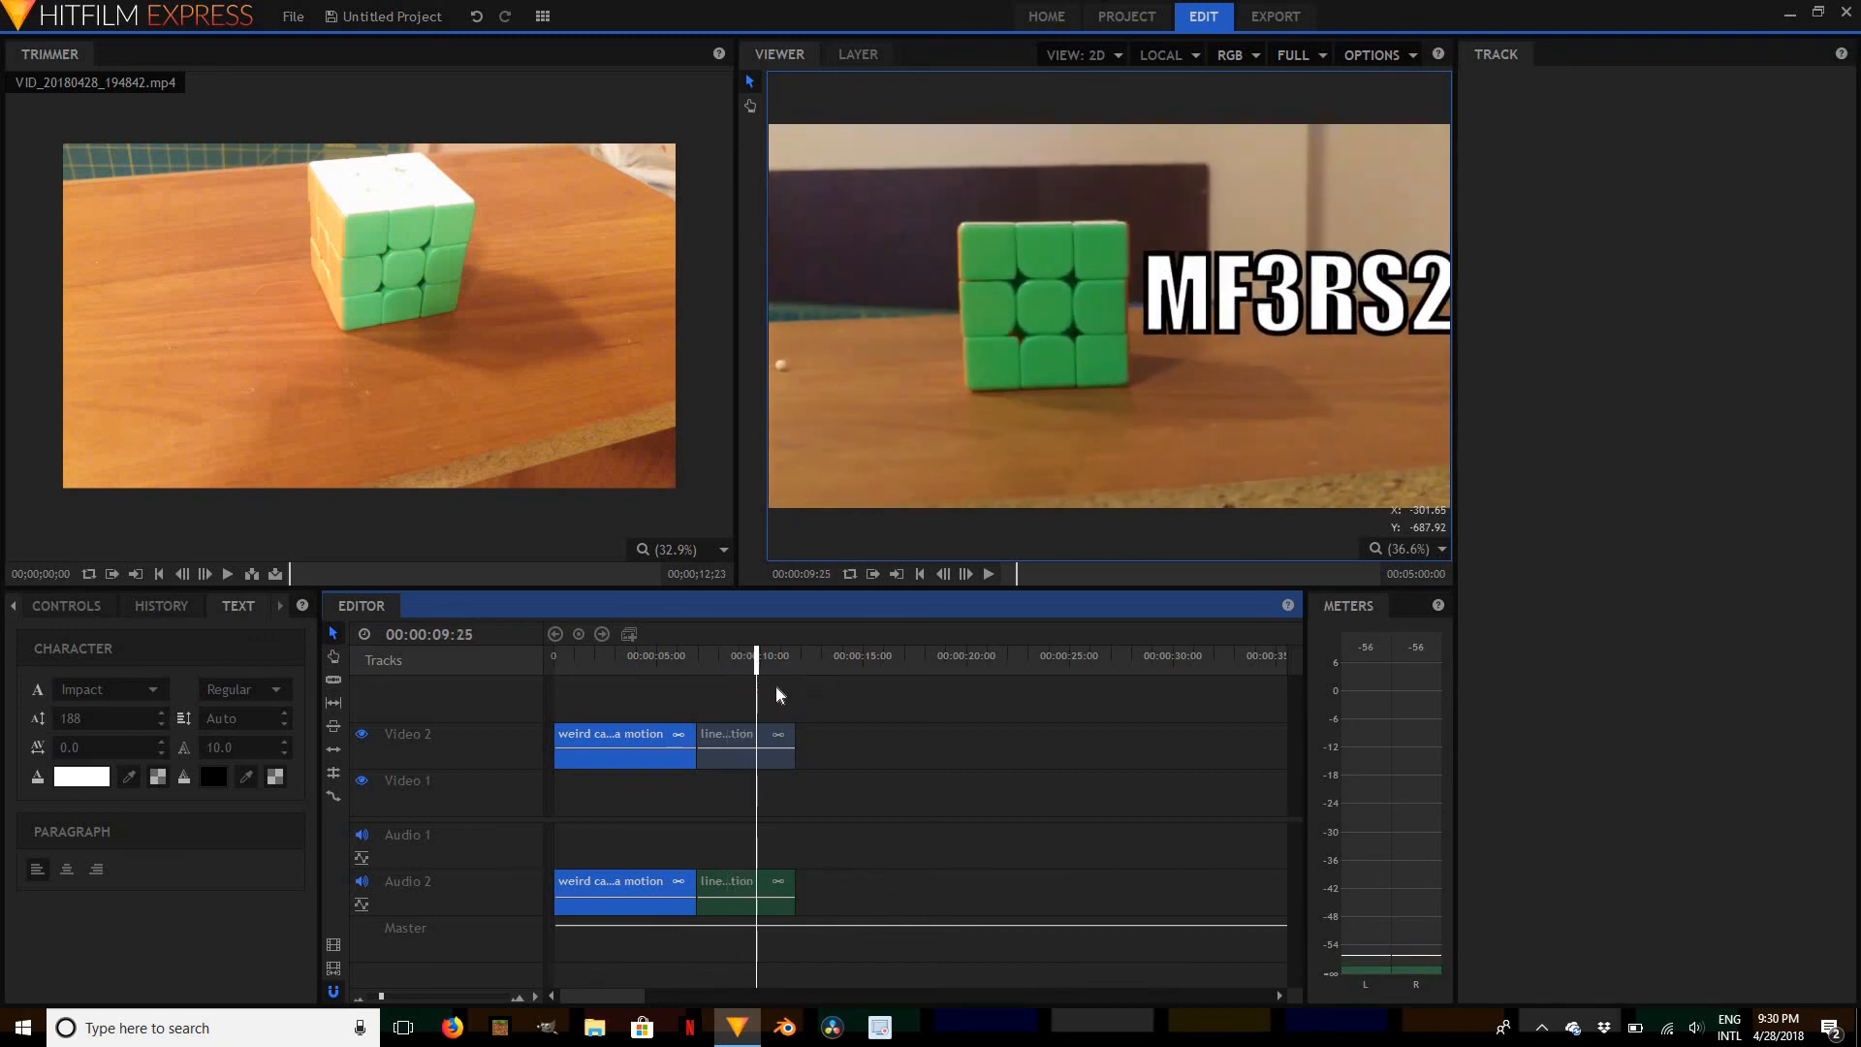